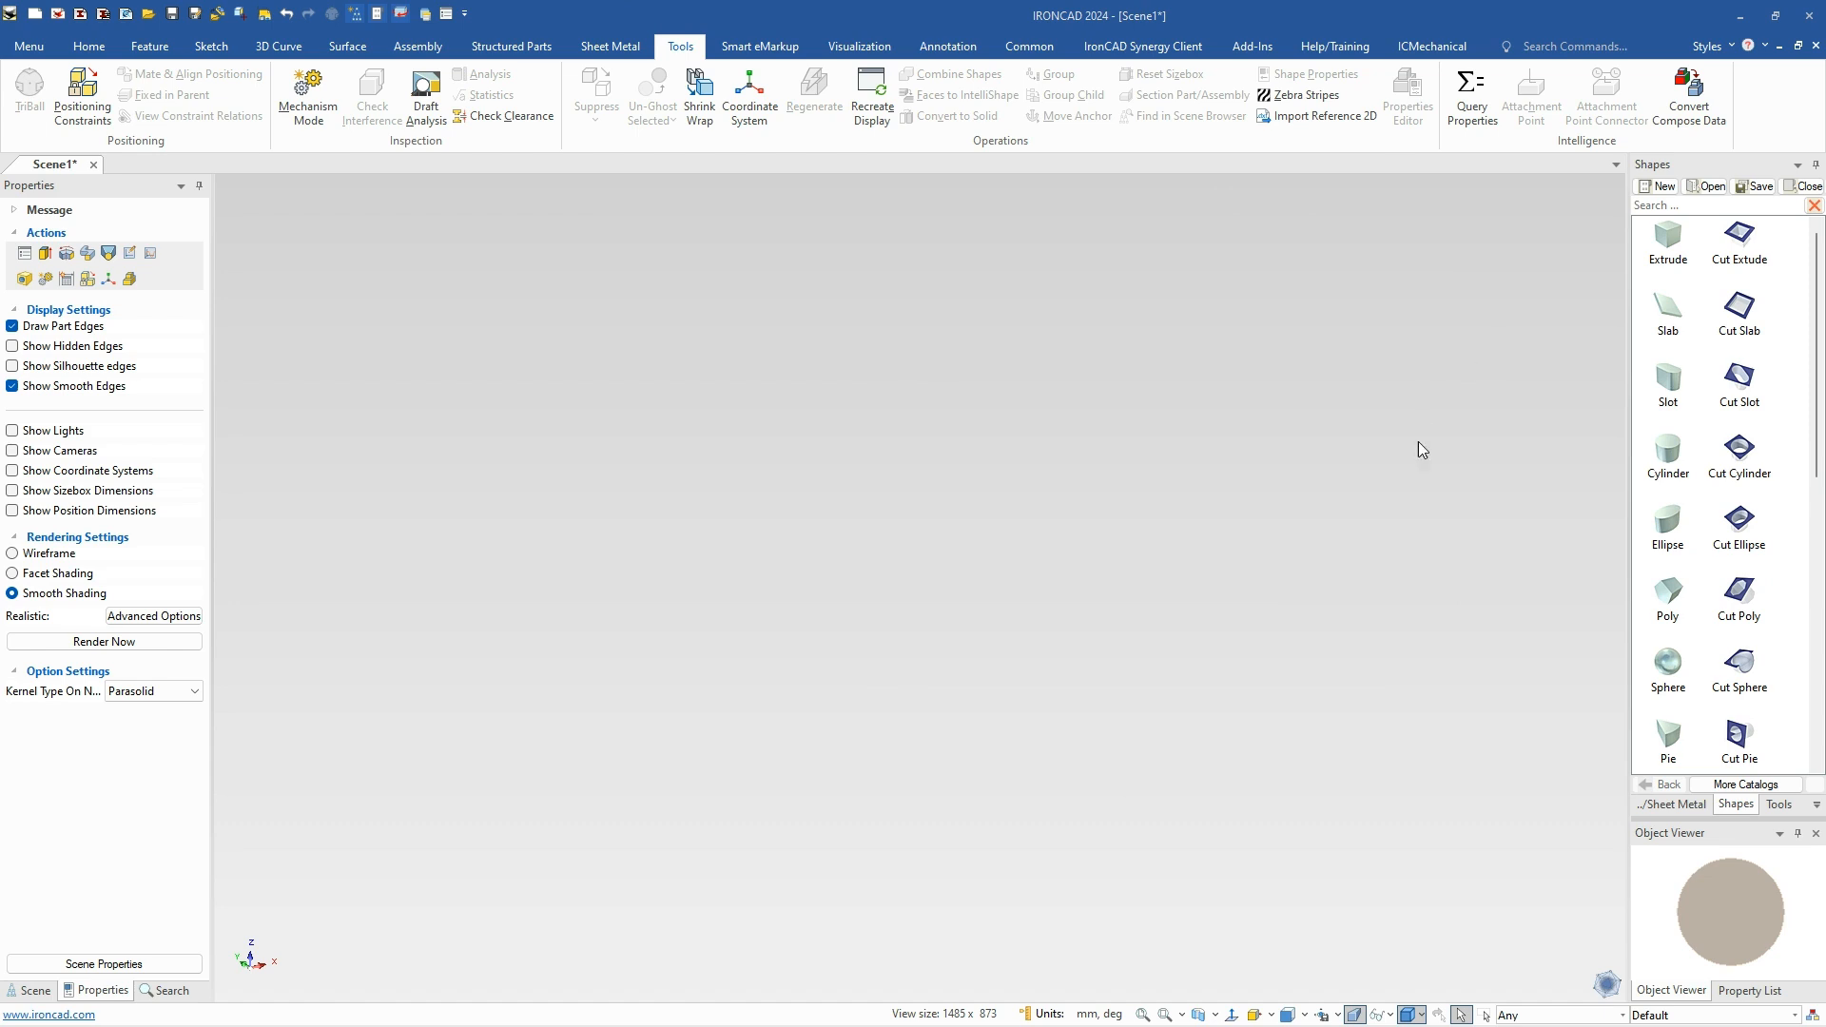
Open the Sheet Metal catalog from the Starter catalog and place a flat Stock in the scene using CRS - 24GA.
click(1666, 804)
click(1663, 804)
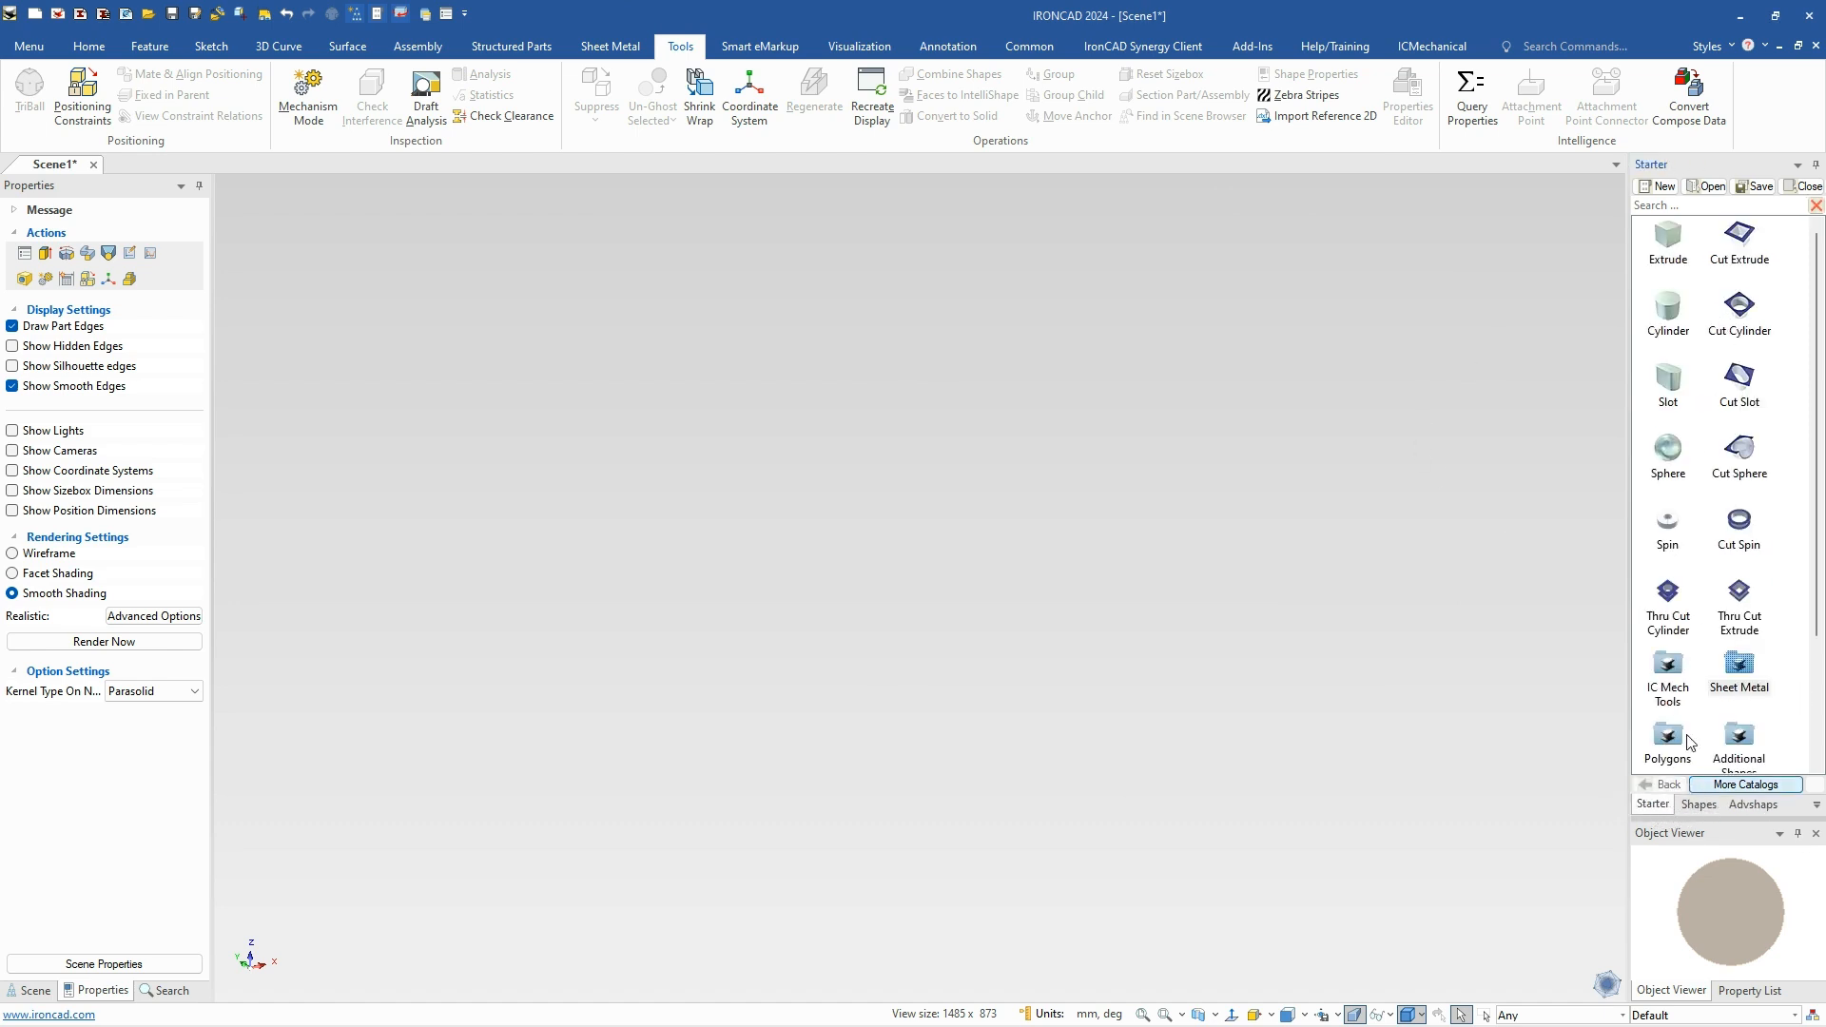
double_click(1736, 673)
click(1664, 804)
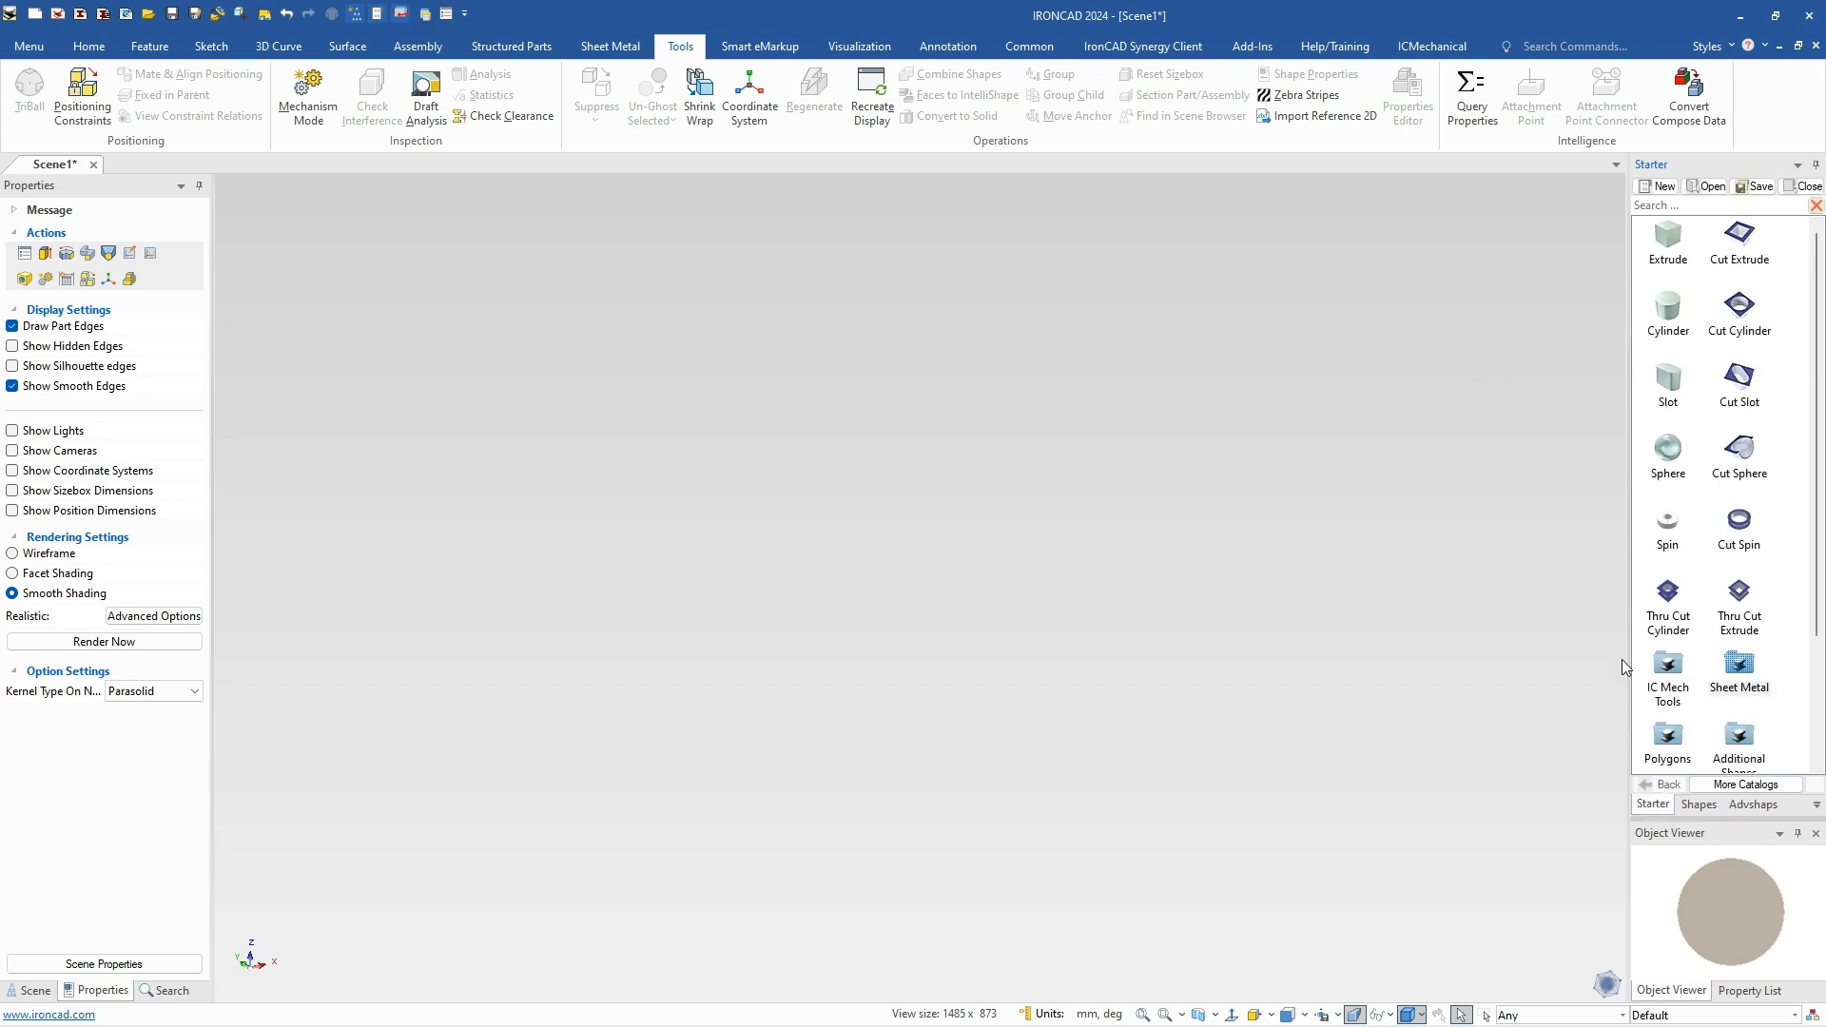
click(1736, 785)
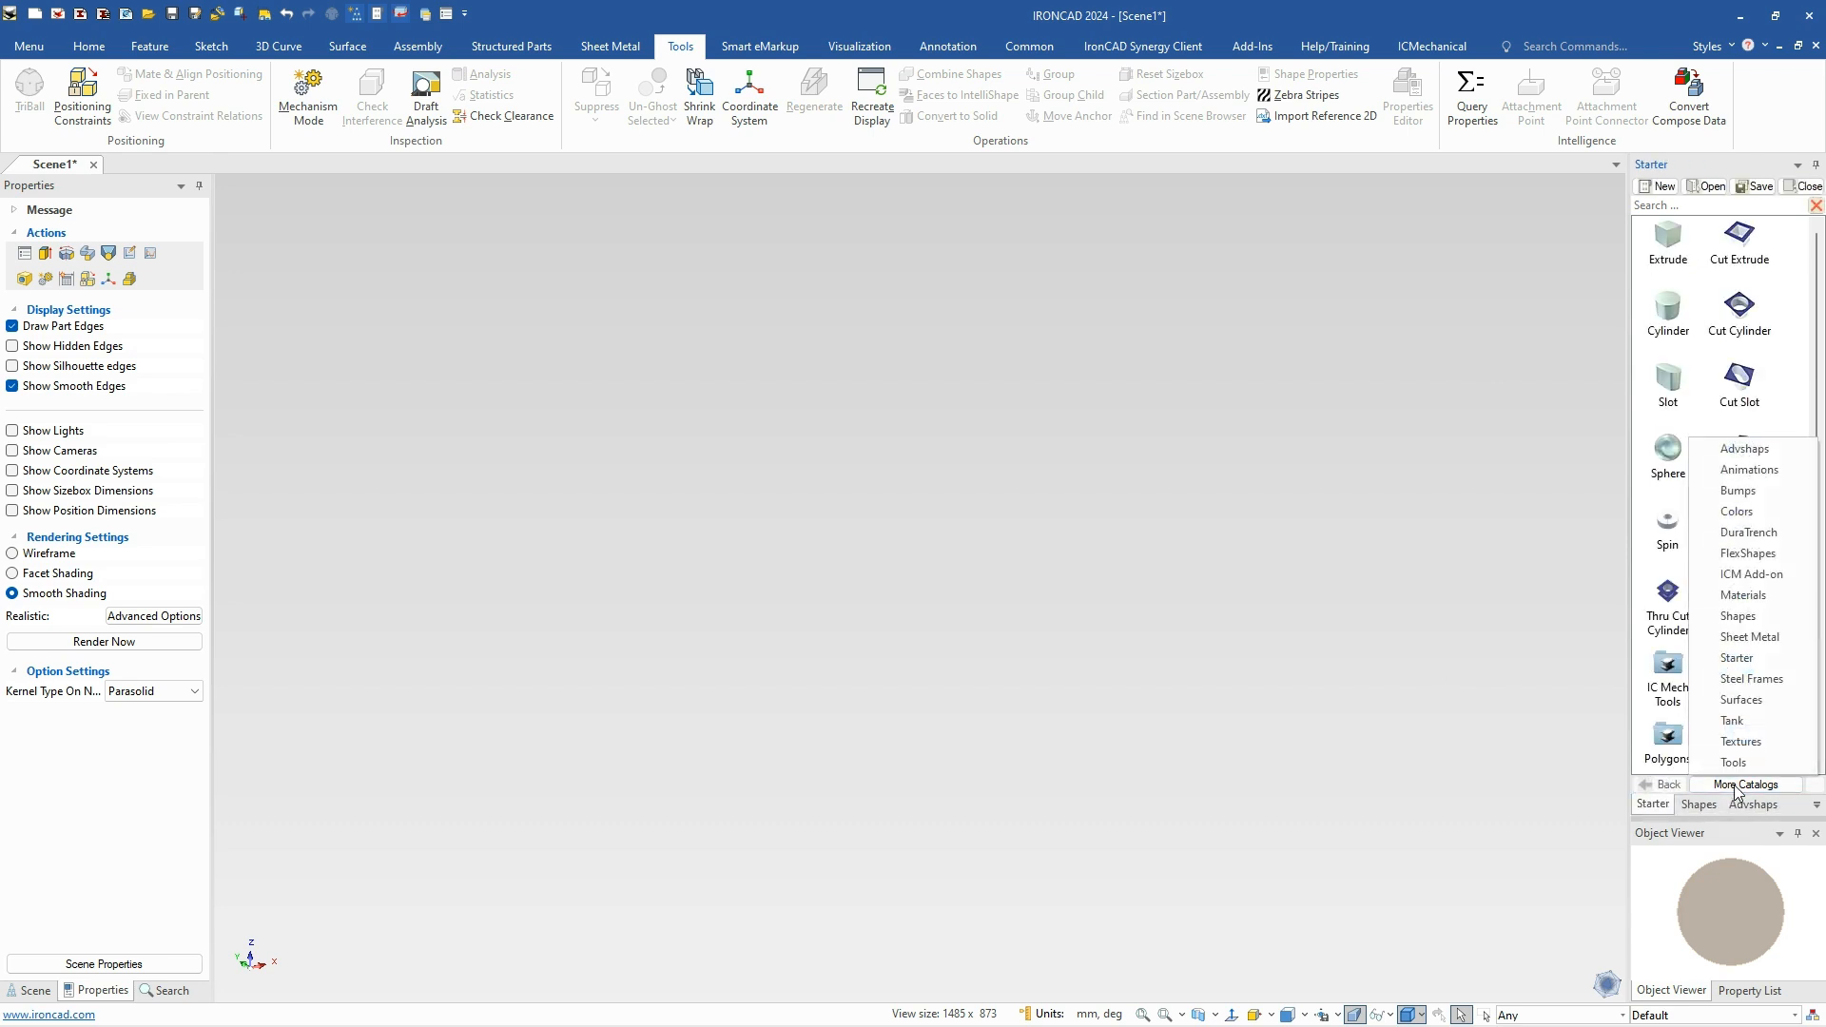
click(1662, 809)
click(1738, 671)
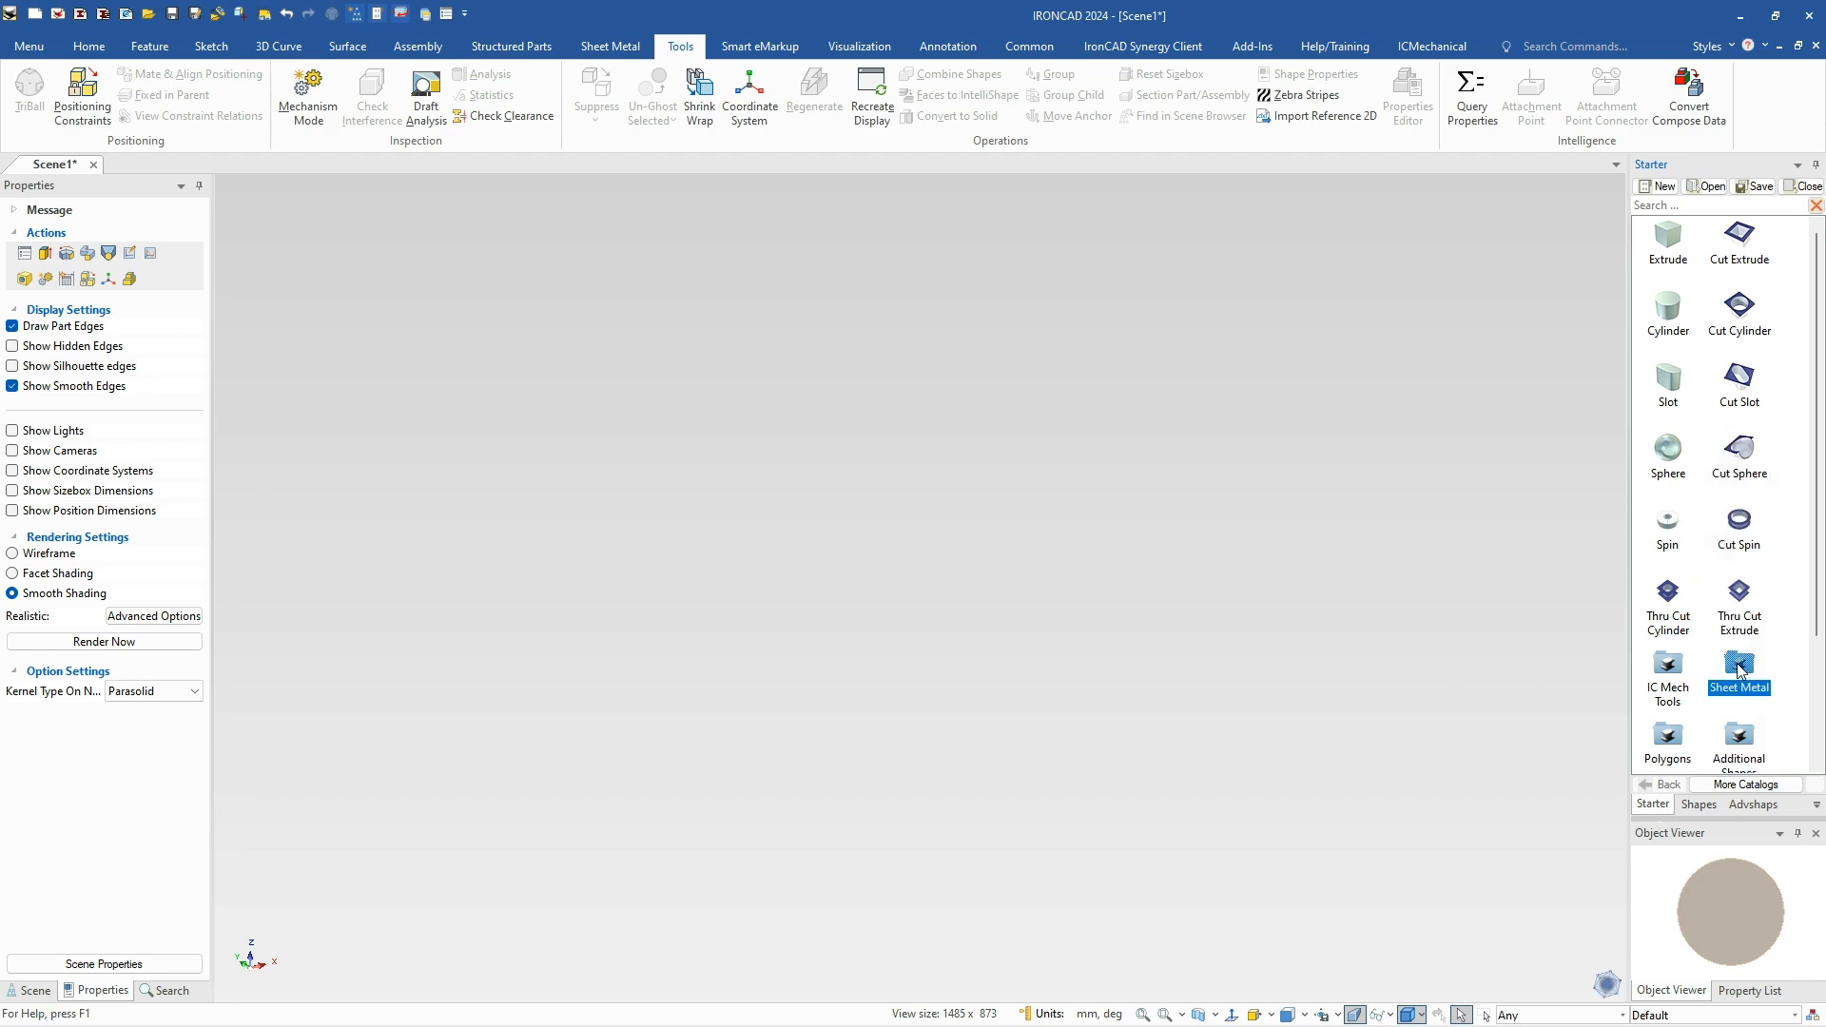
click(1738, 671)
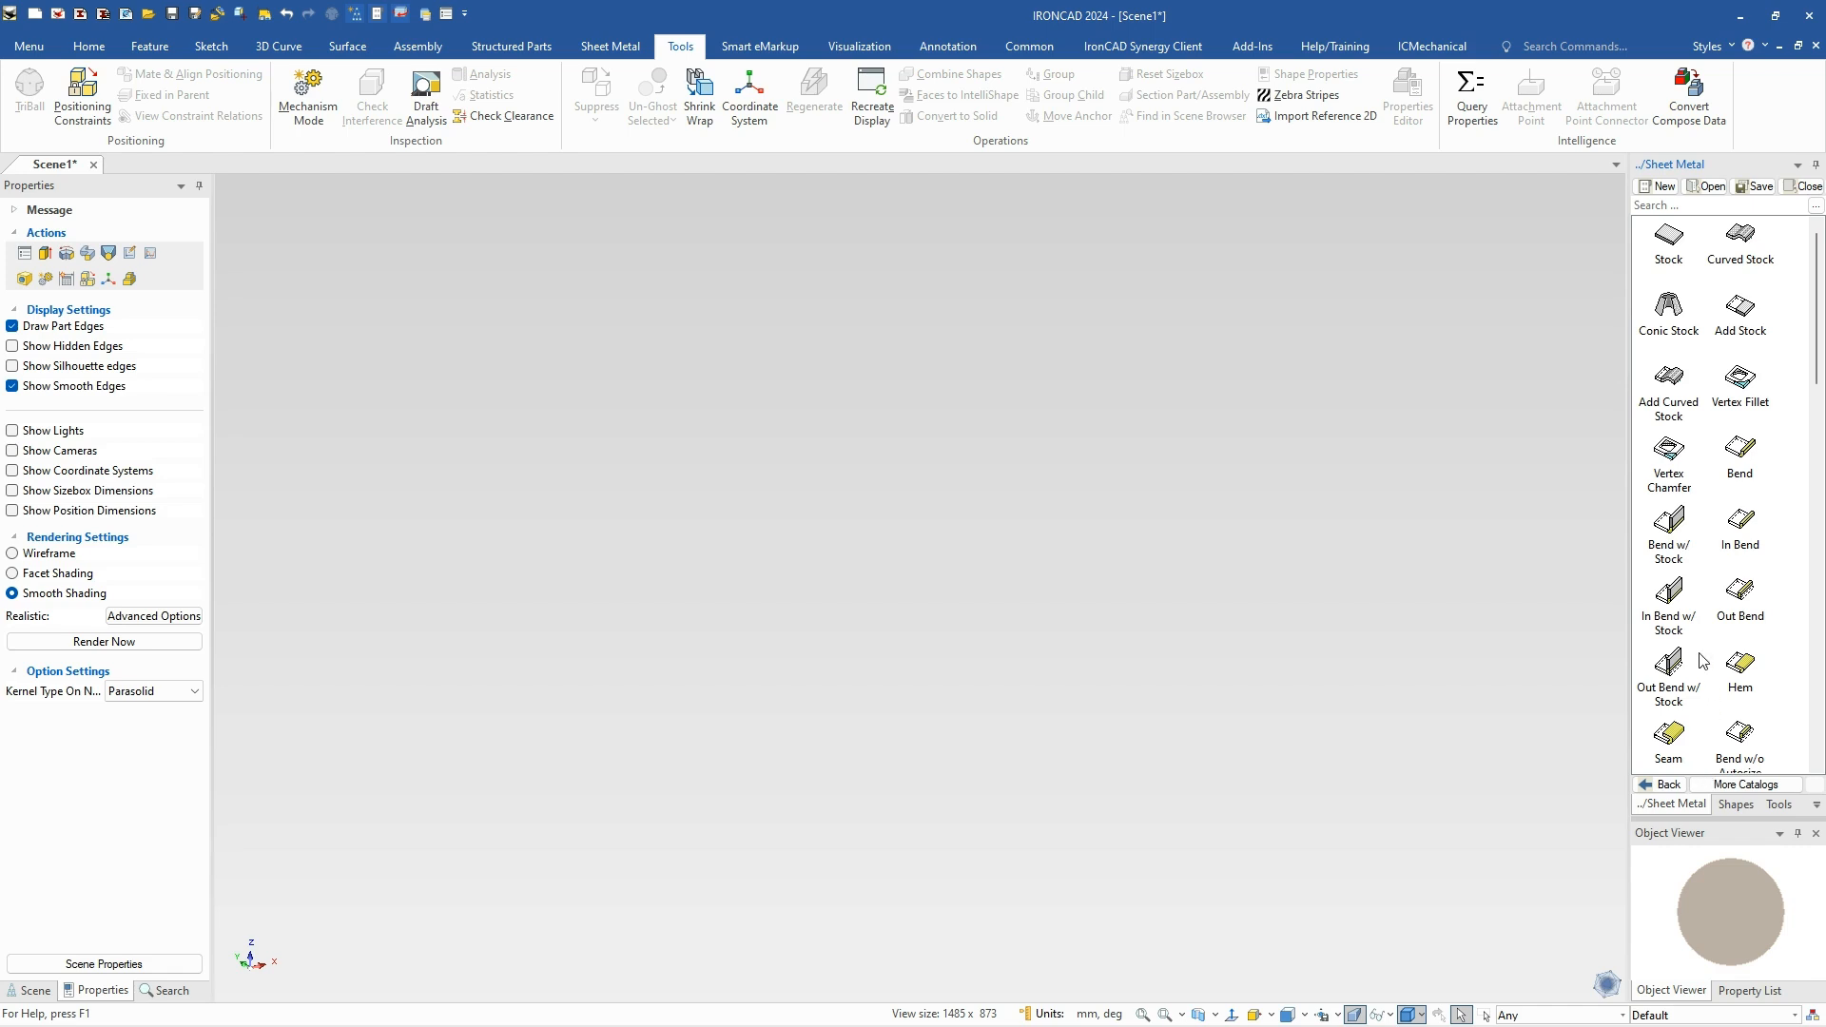
drag(1668, 242, 911, 618)
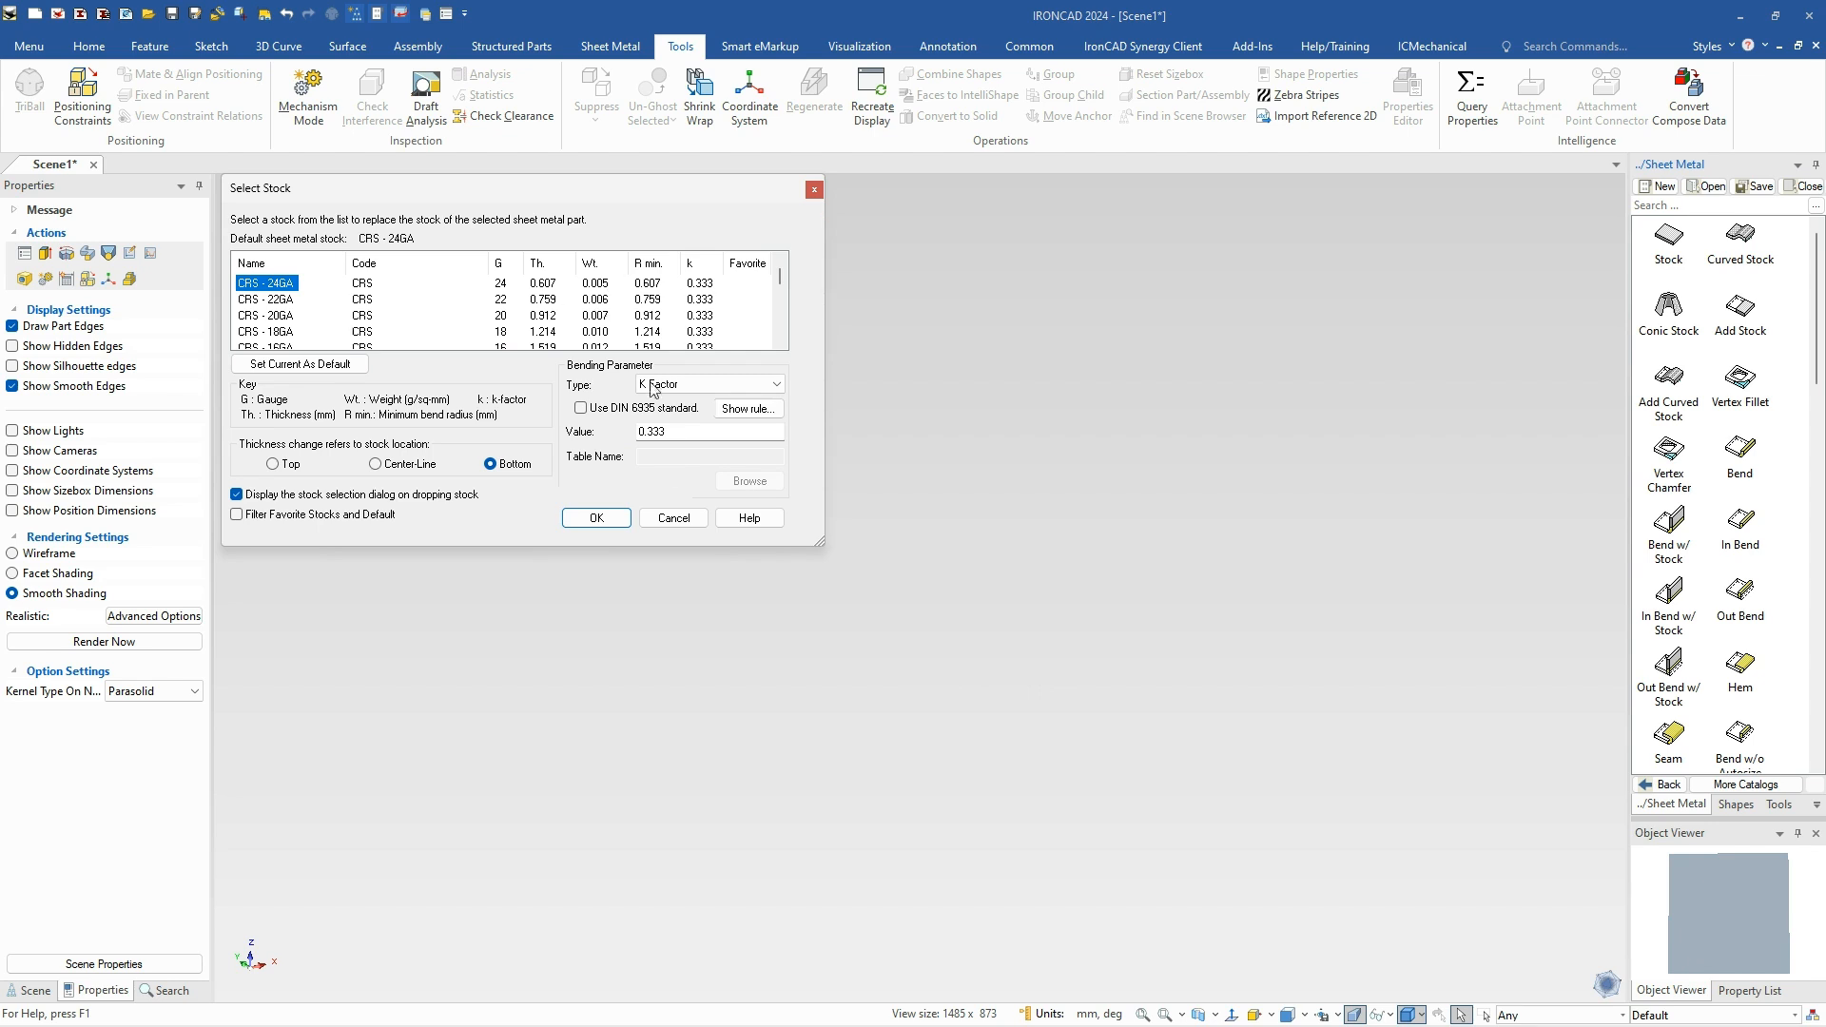
click(597, 518)
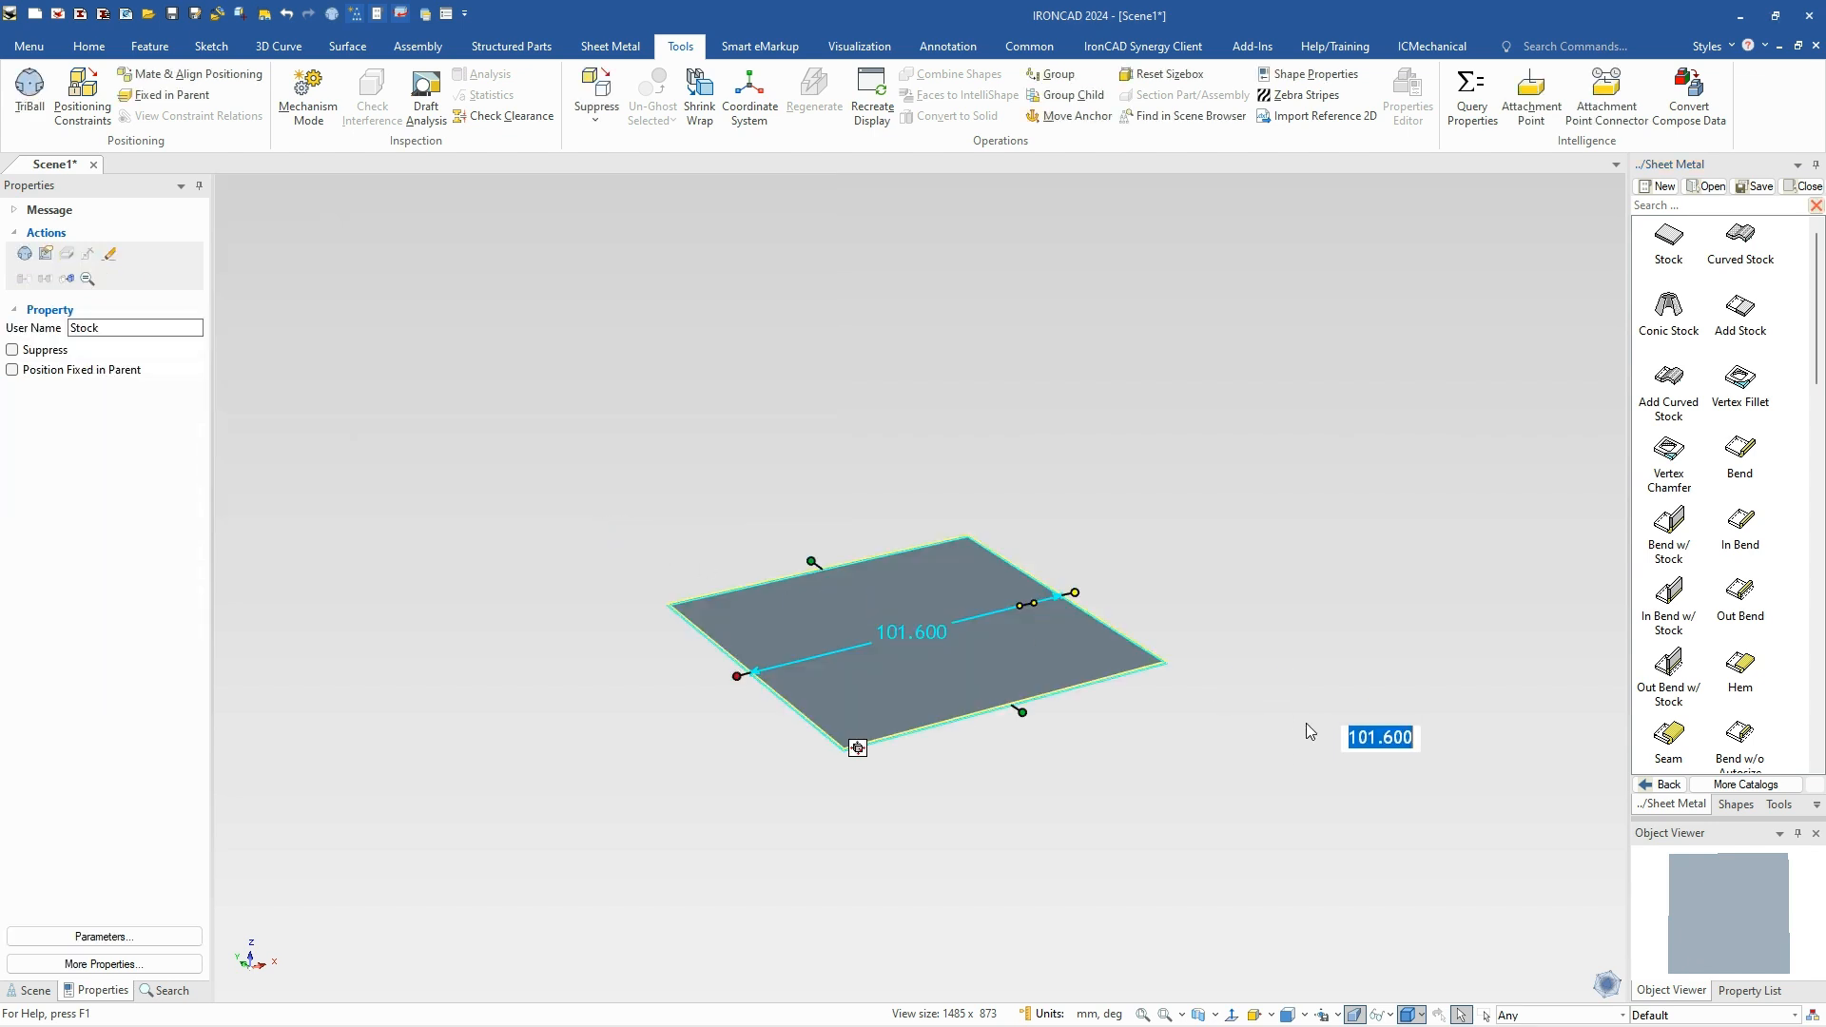
Set the sheet metal part's thickness to 4 mm and its minimum bend radius to 4 mm in the part properties.
middle_drag(1286, 678, 1316, 641)
middle_drag(995, 612, 995, 656)
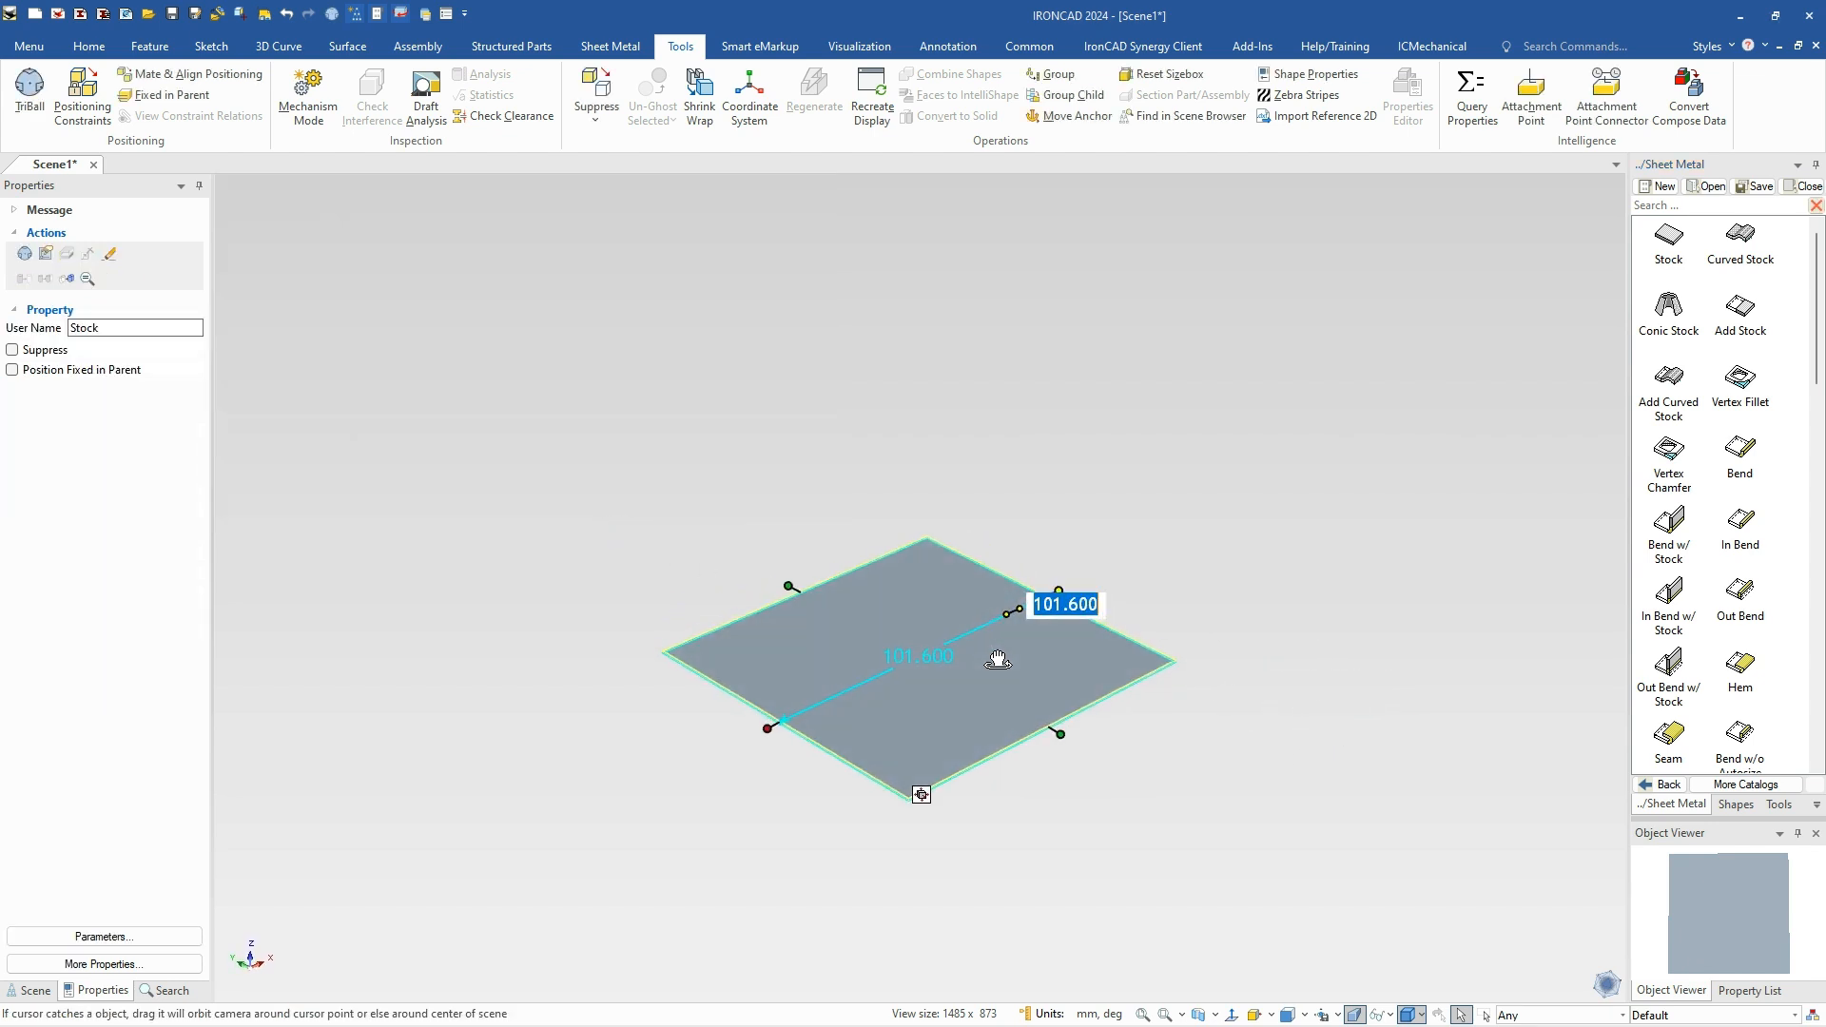
right_click(918, 699)
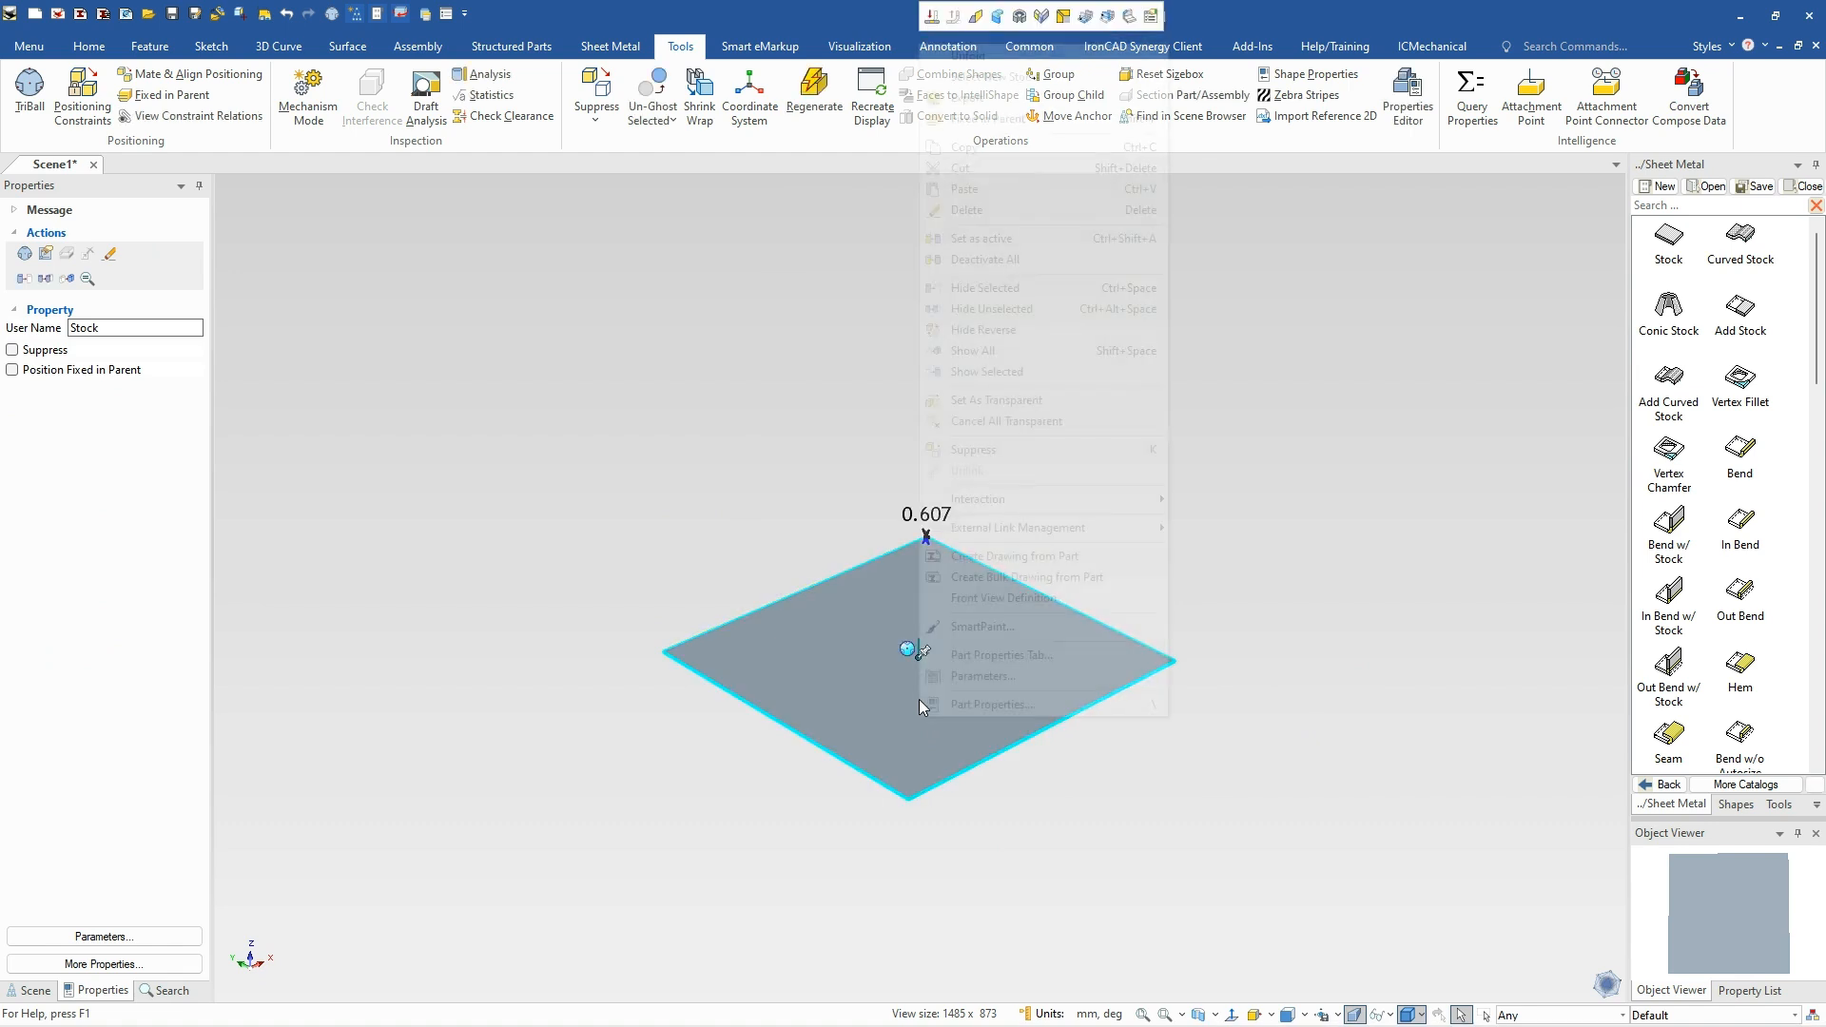
click(970, 701)
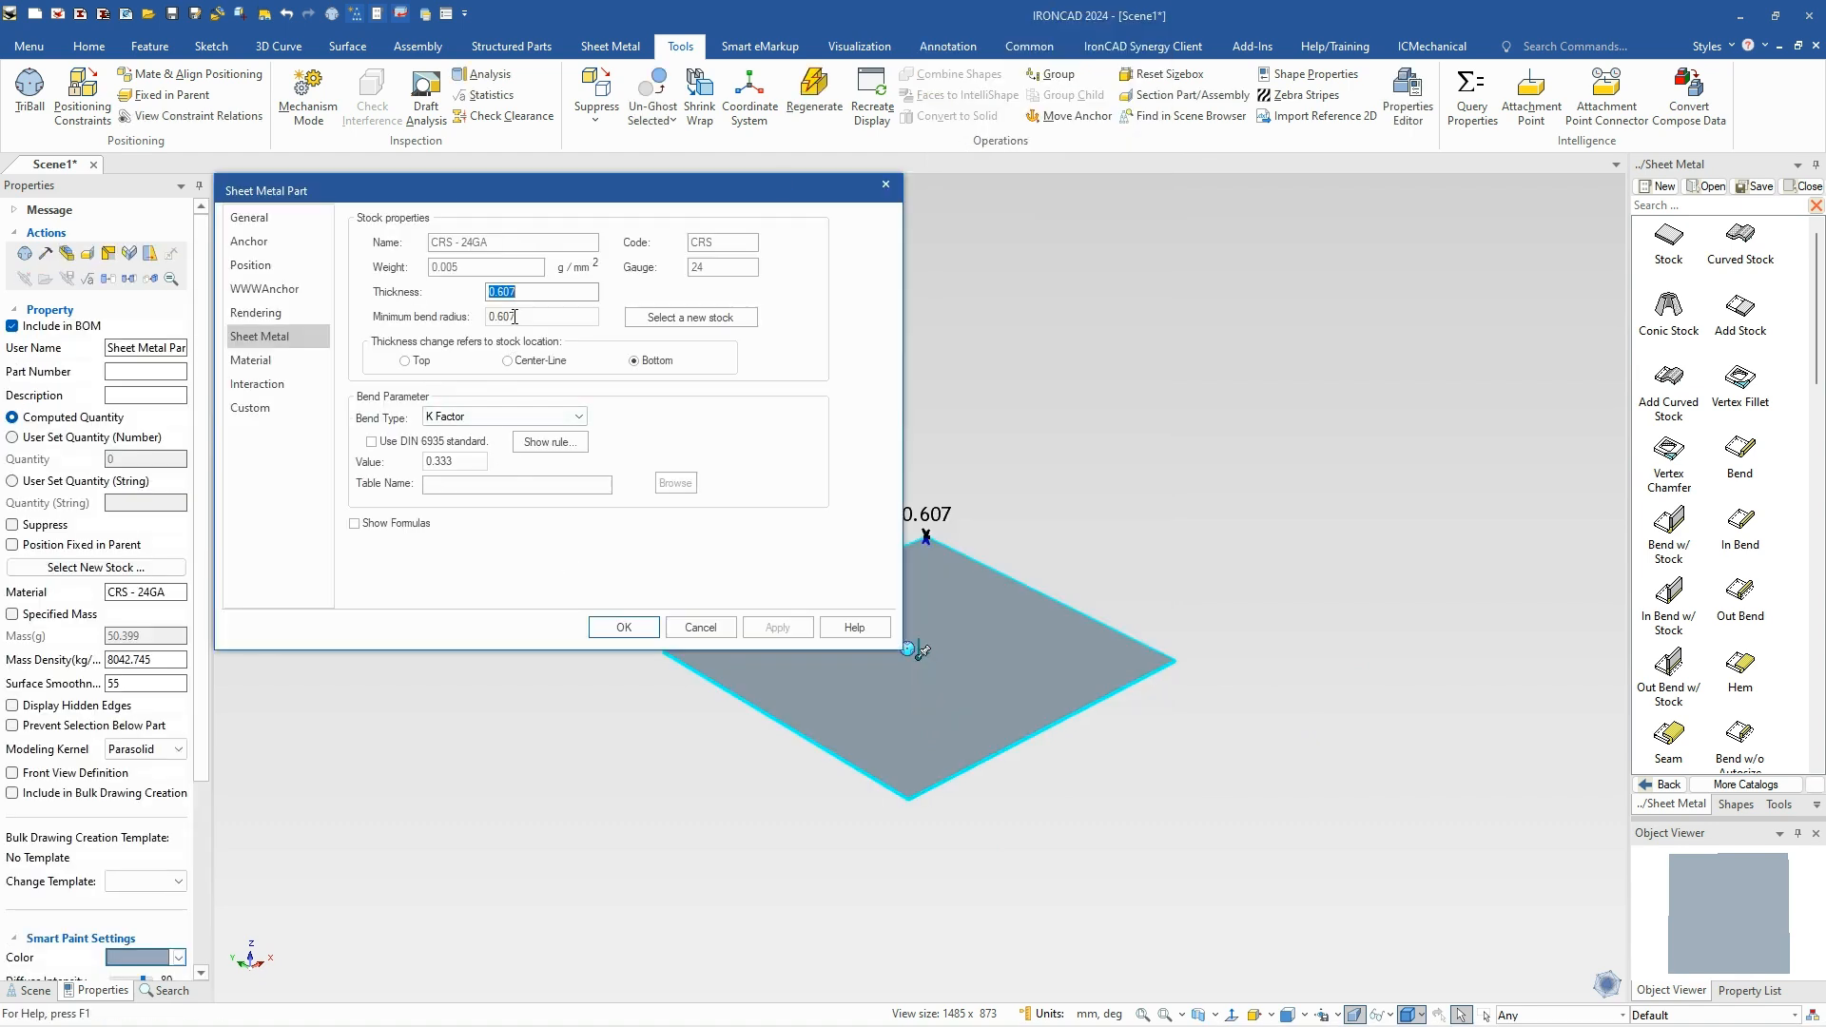
text(4)
key(Tab)
text(4)
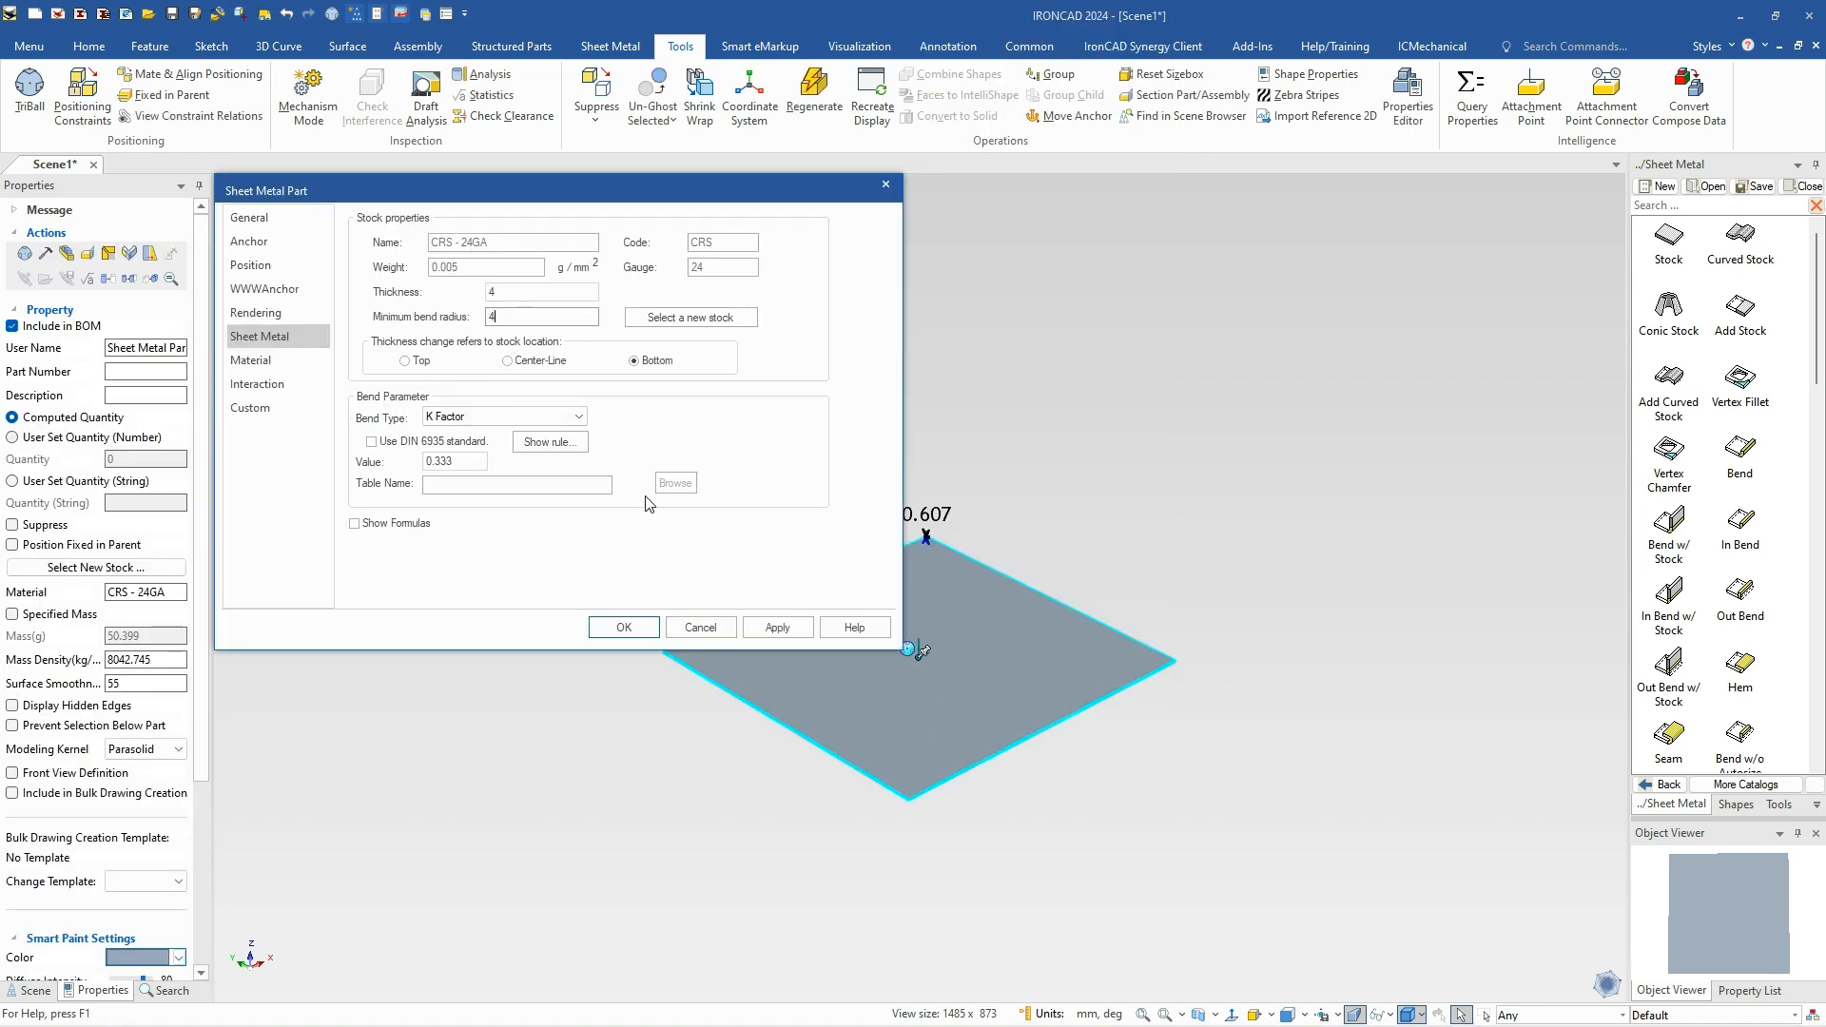
click(623, 628)
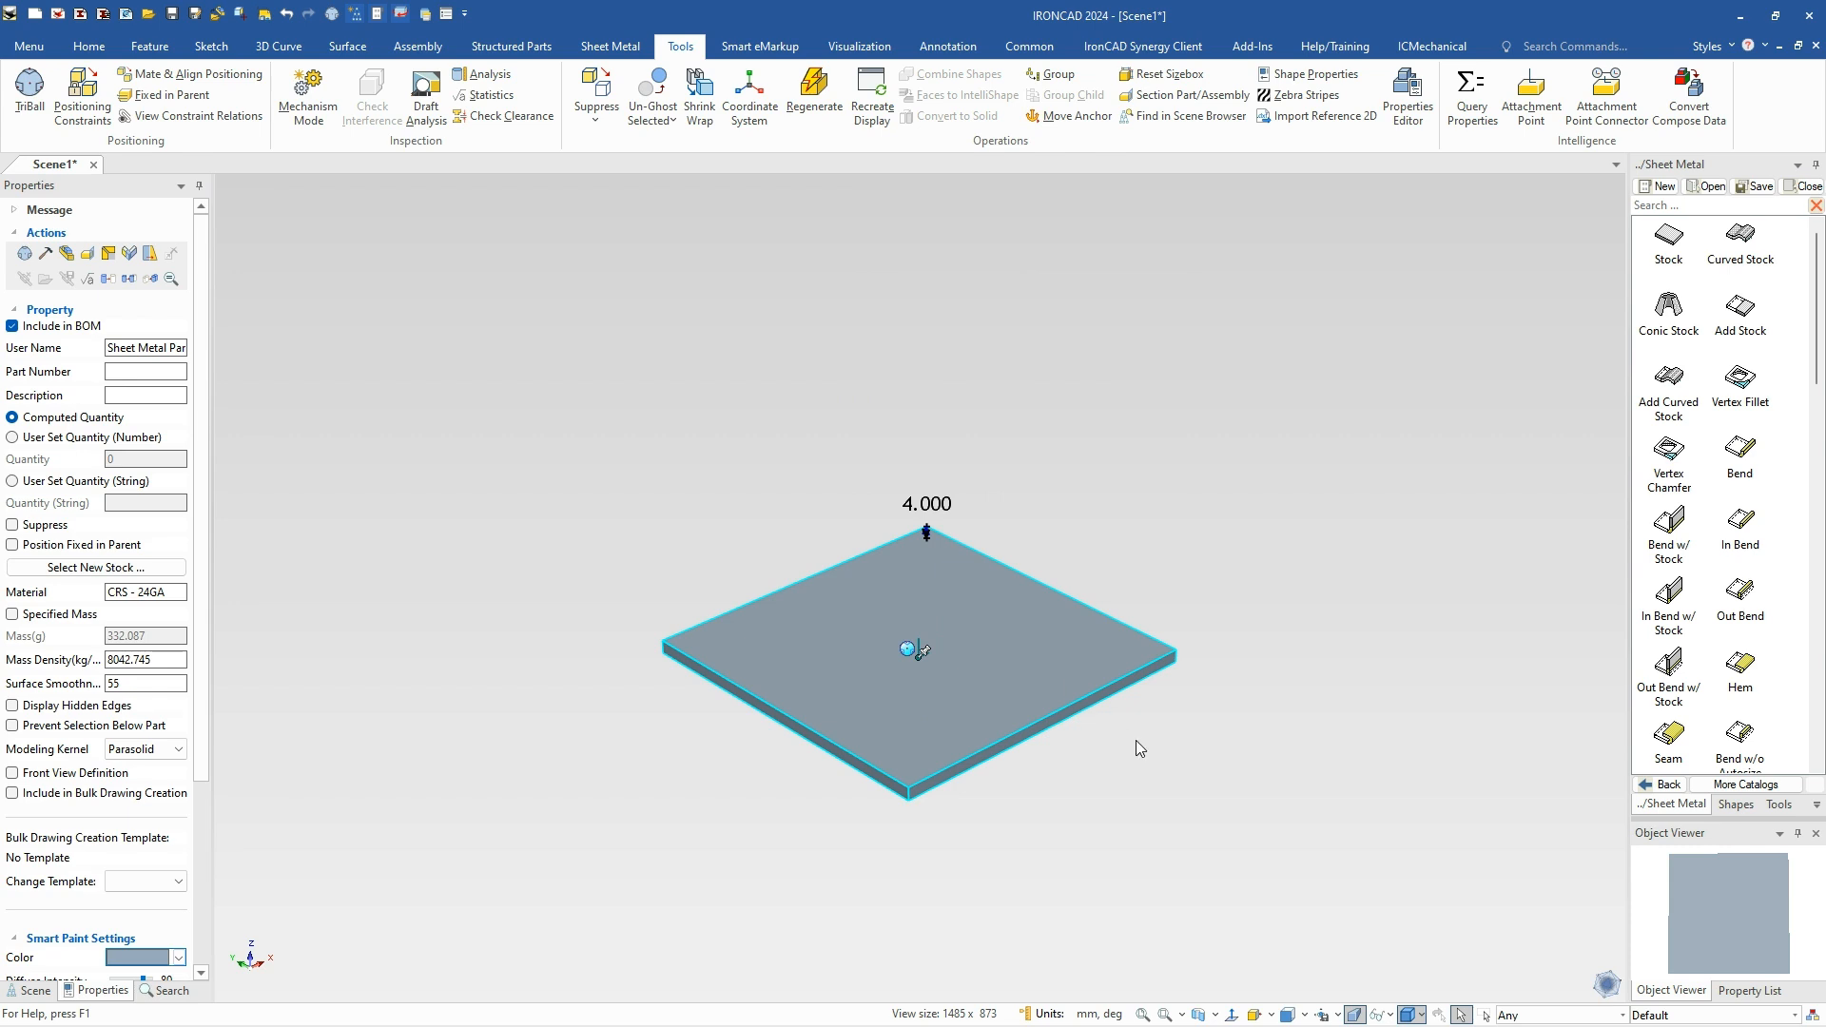
Resize the flat stock to 146 mm by 170 mm.
click(989, 645)
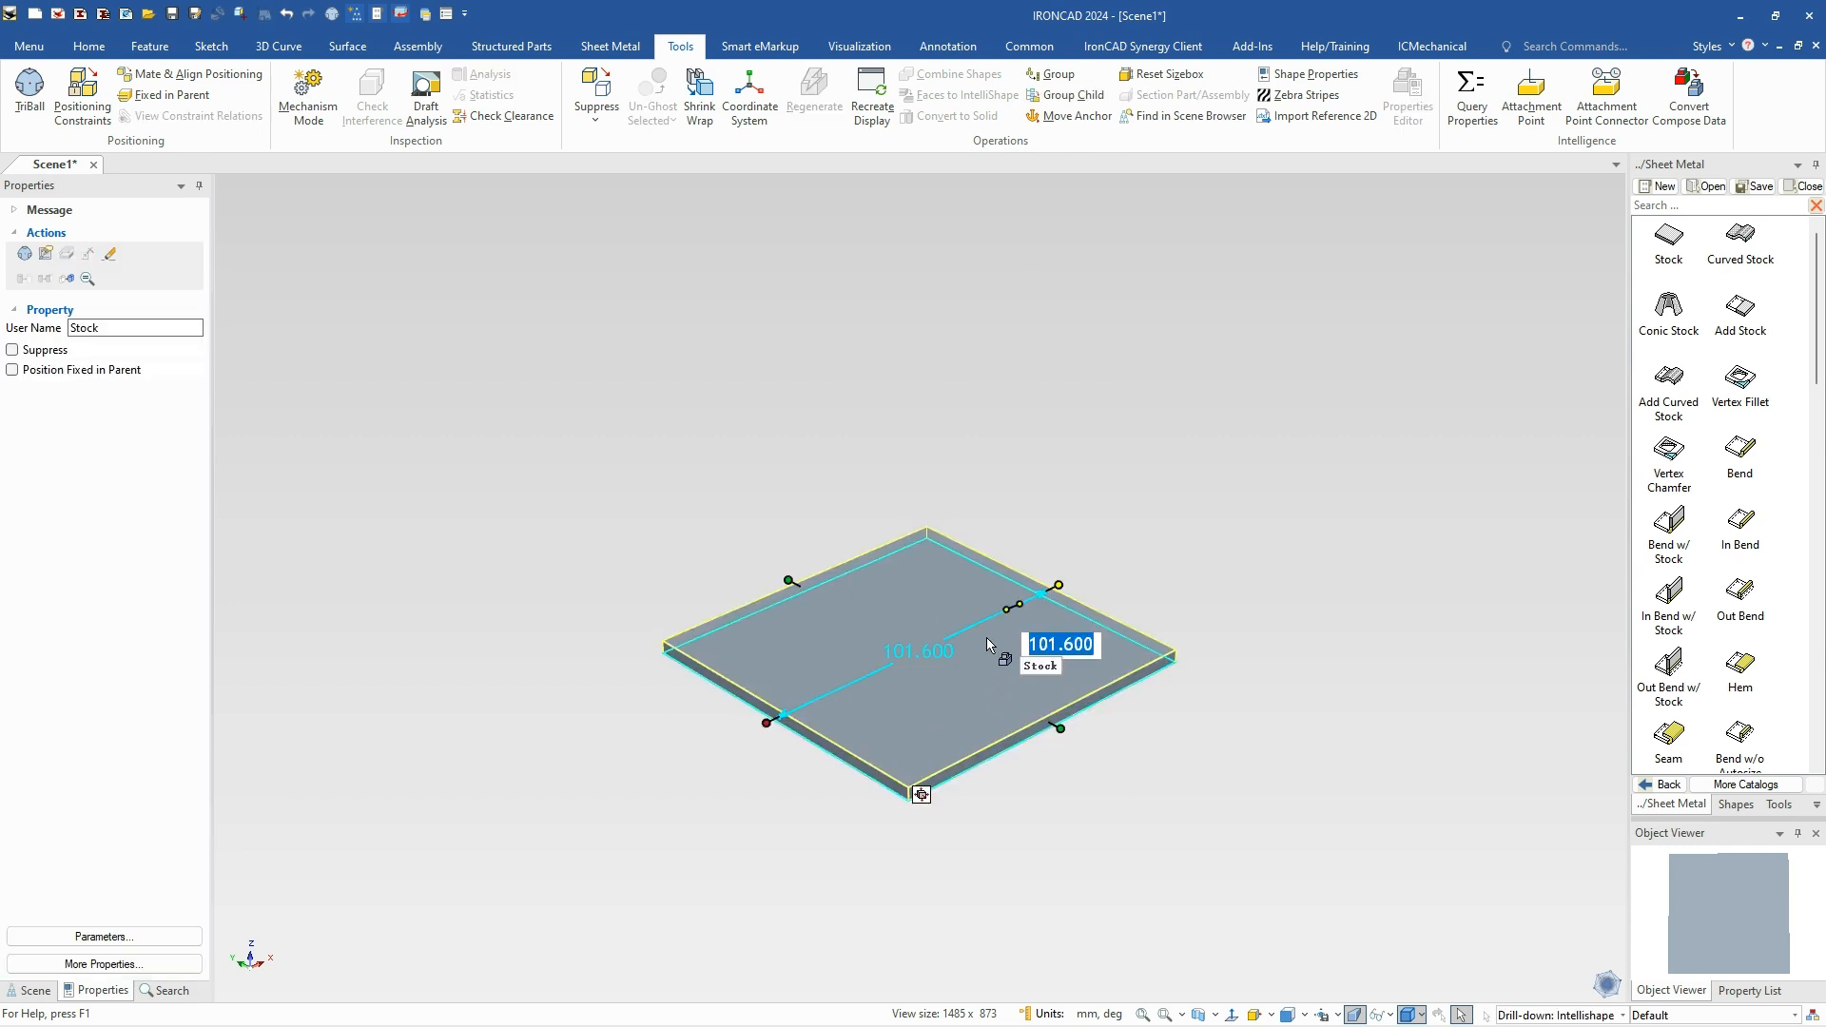
text(140)
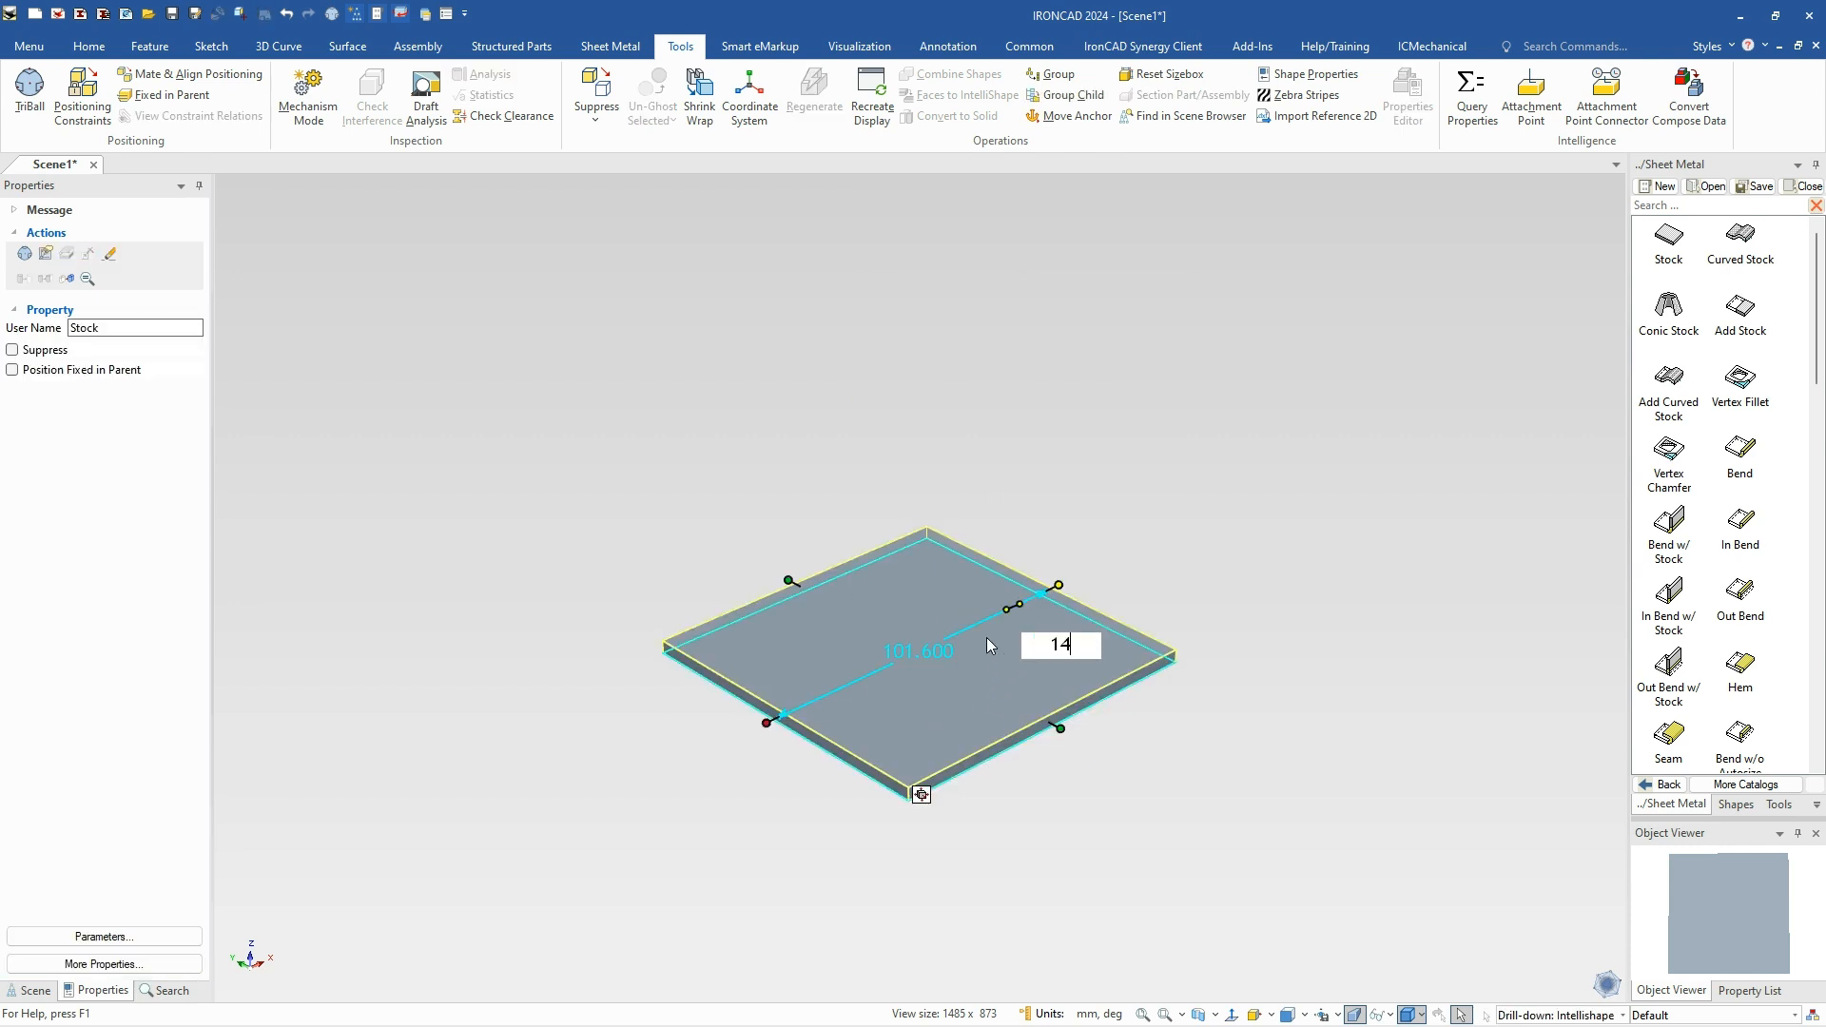
key(Tab)
text(160)
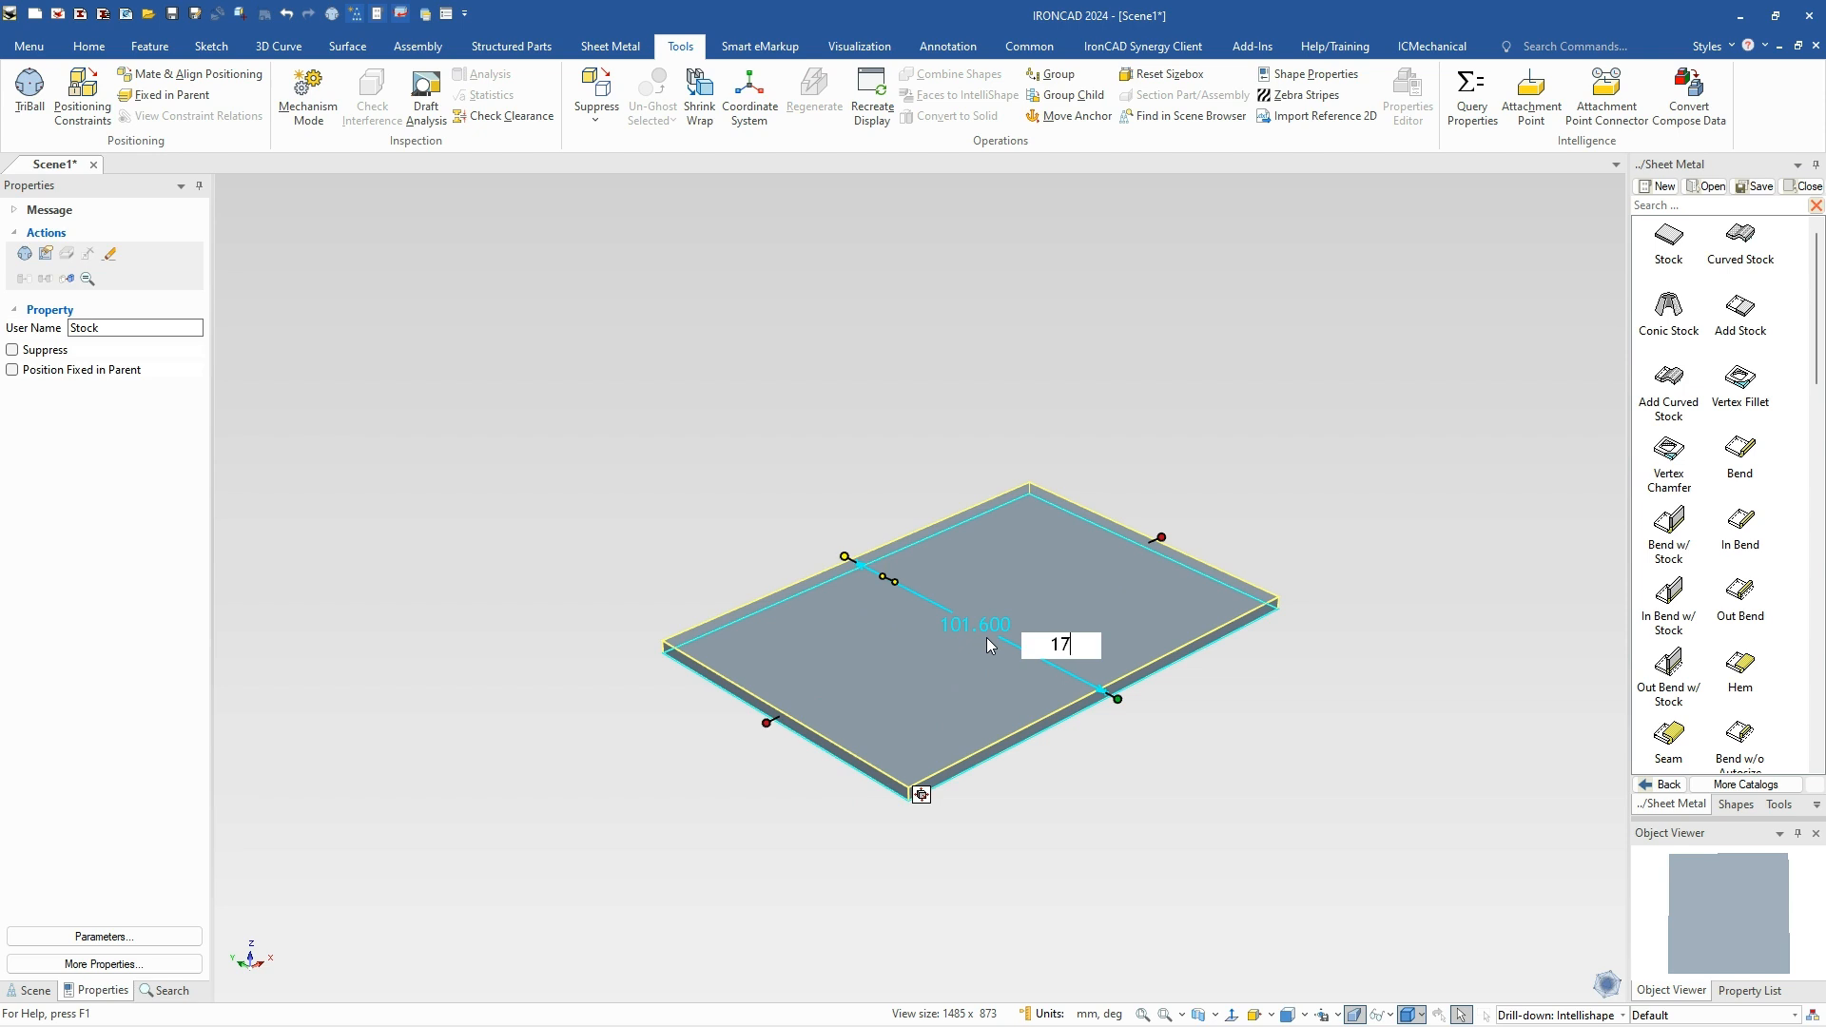
key(Return)
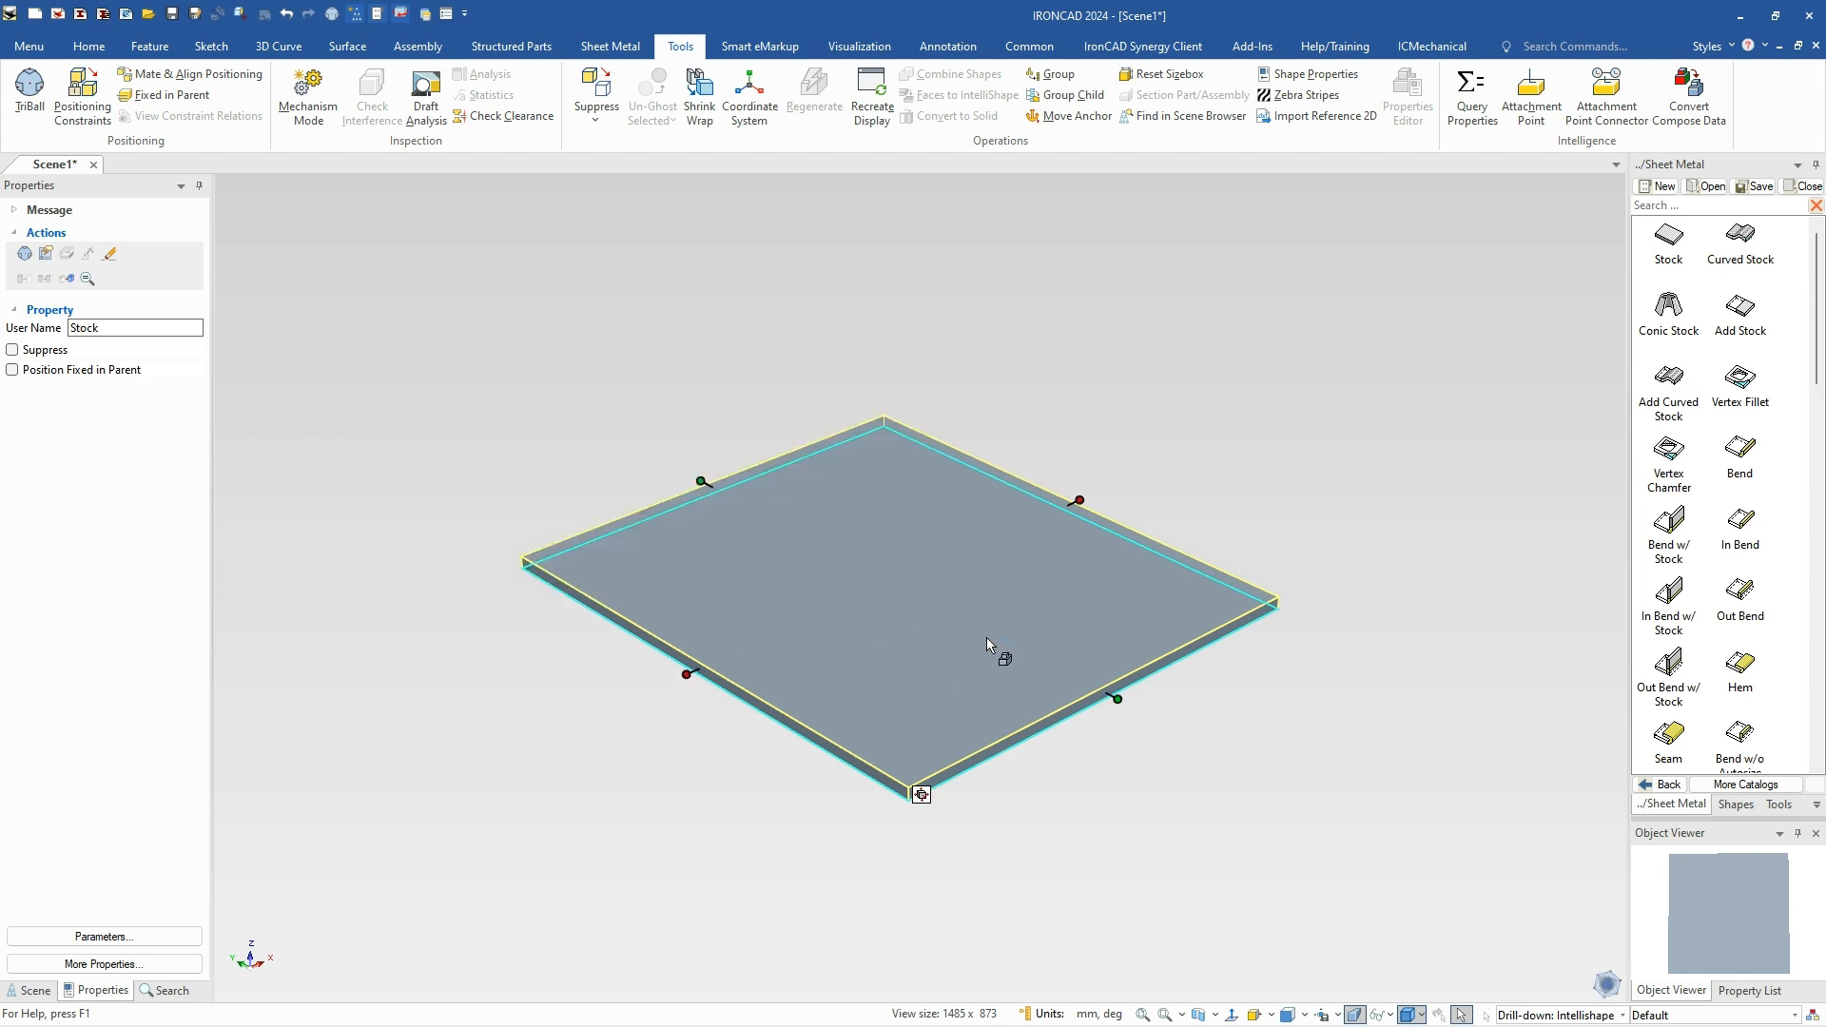
click(1329, 538)
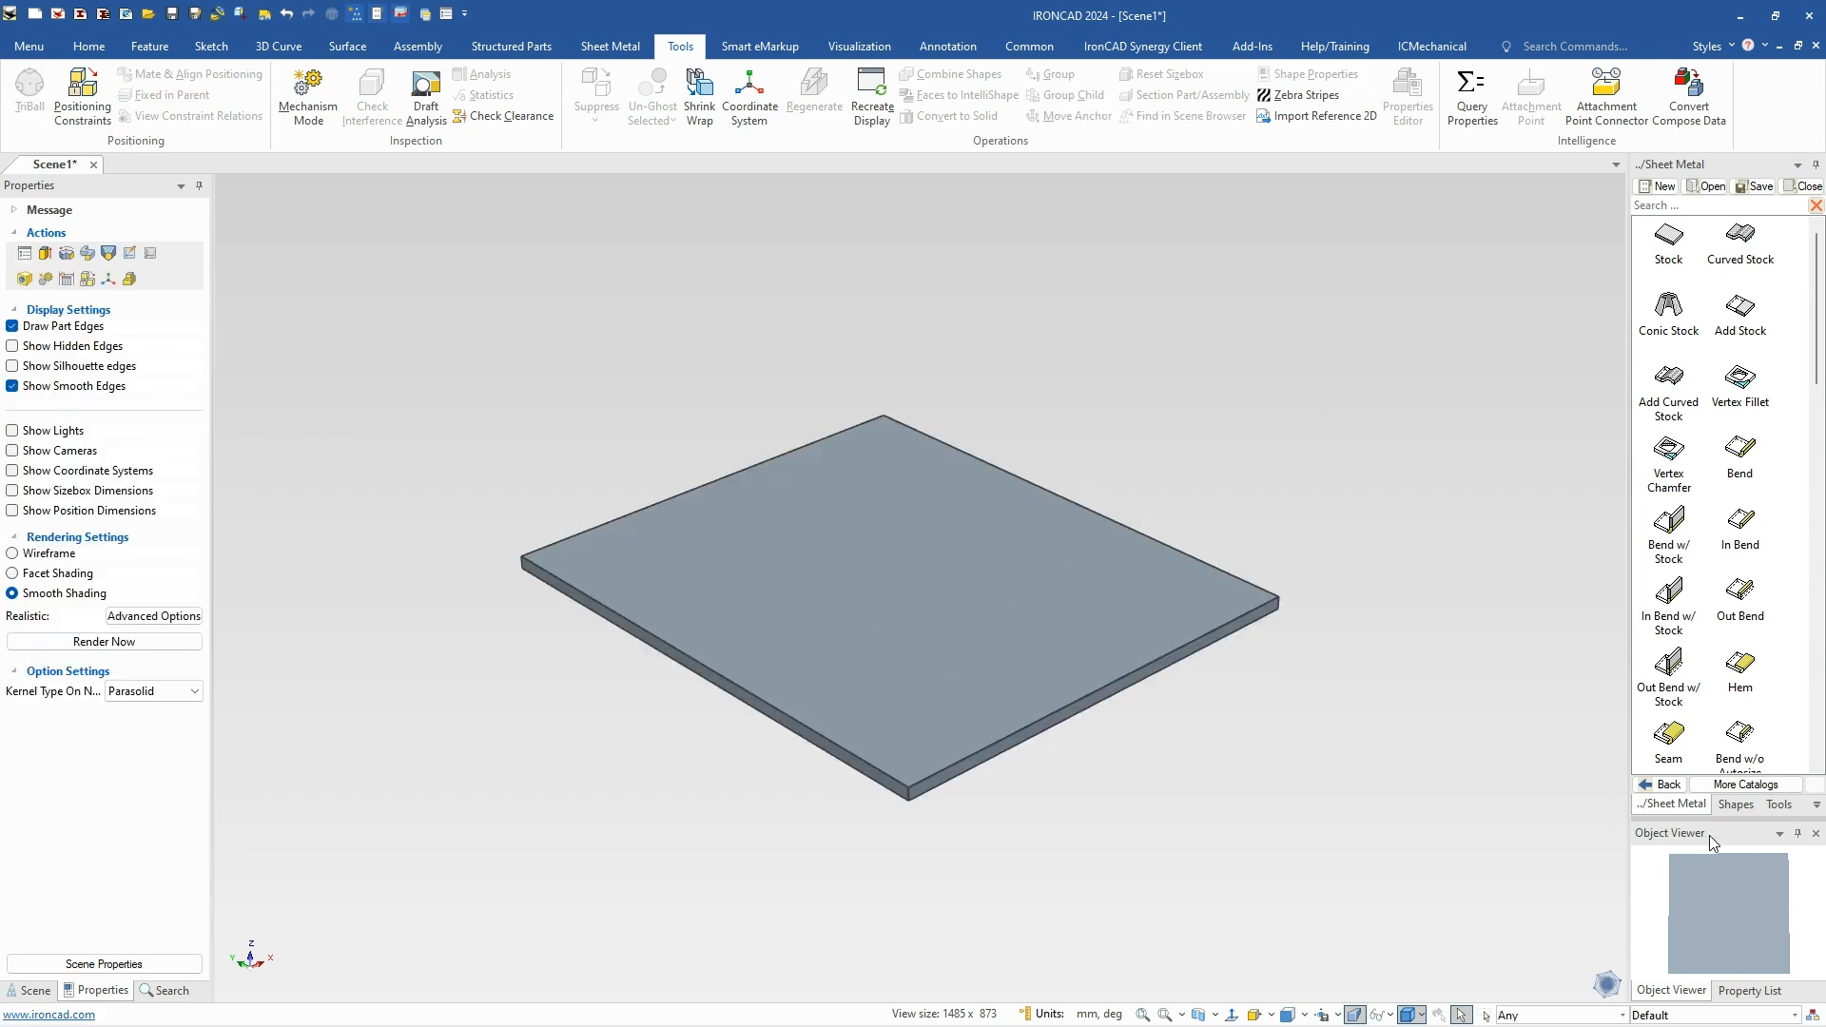
Place a Cut Extrude at the plate's back corner, align its sides to the plate edges, and set its length to 106 mm (146-40).
click(1737, 805)
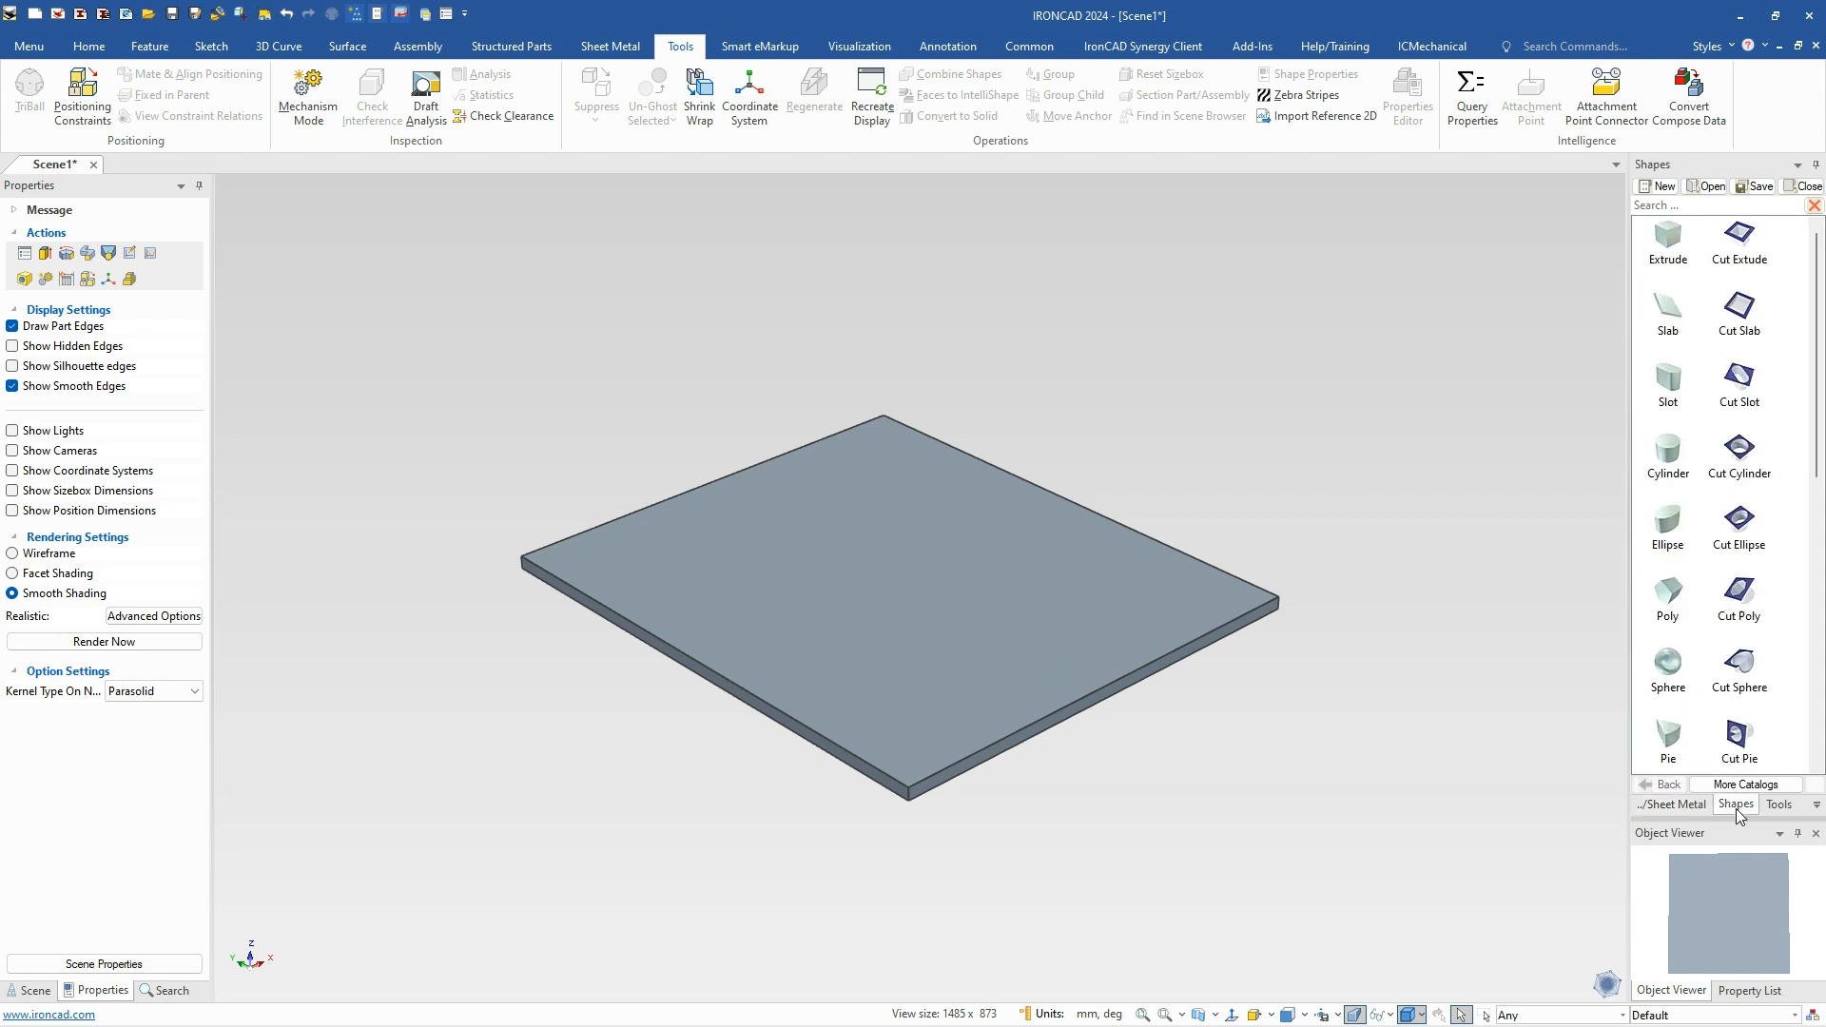
drag(1739, 237, 885, 424)
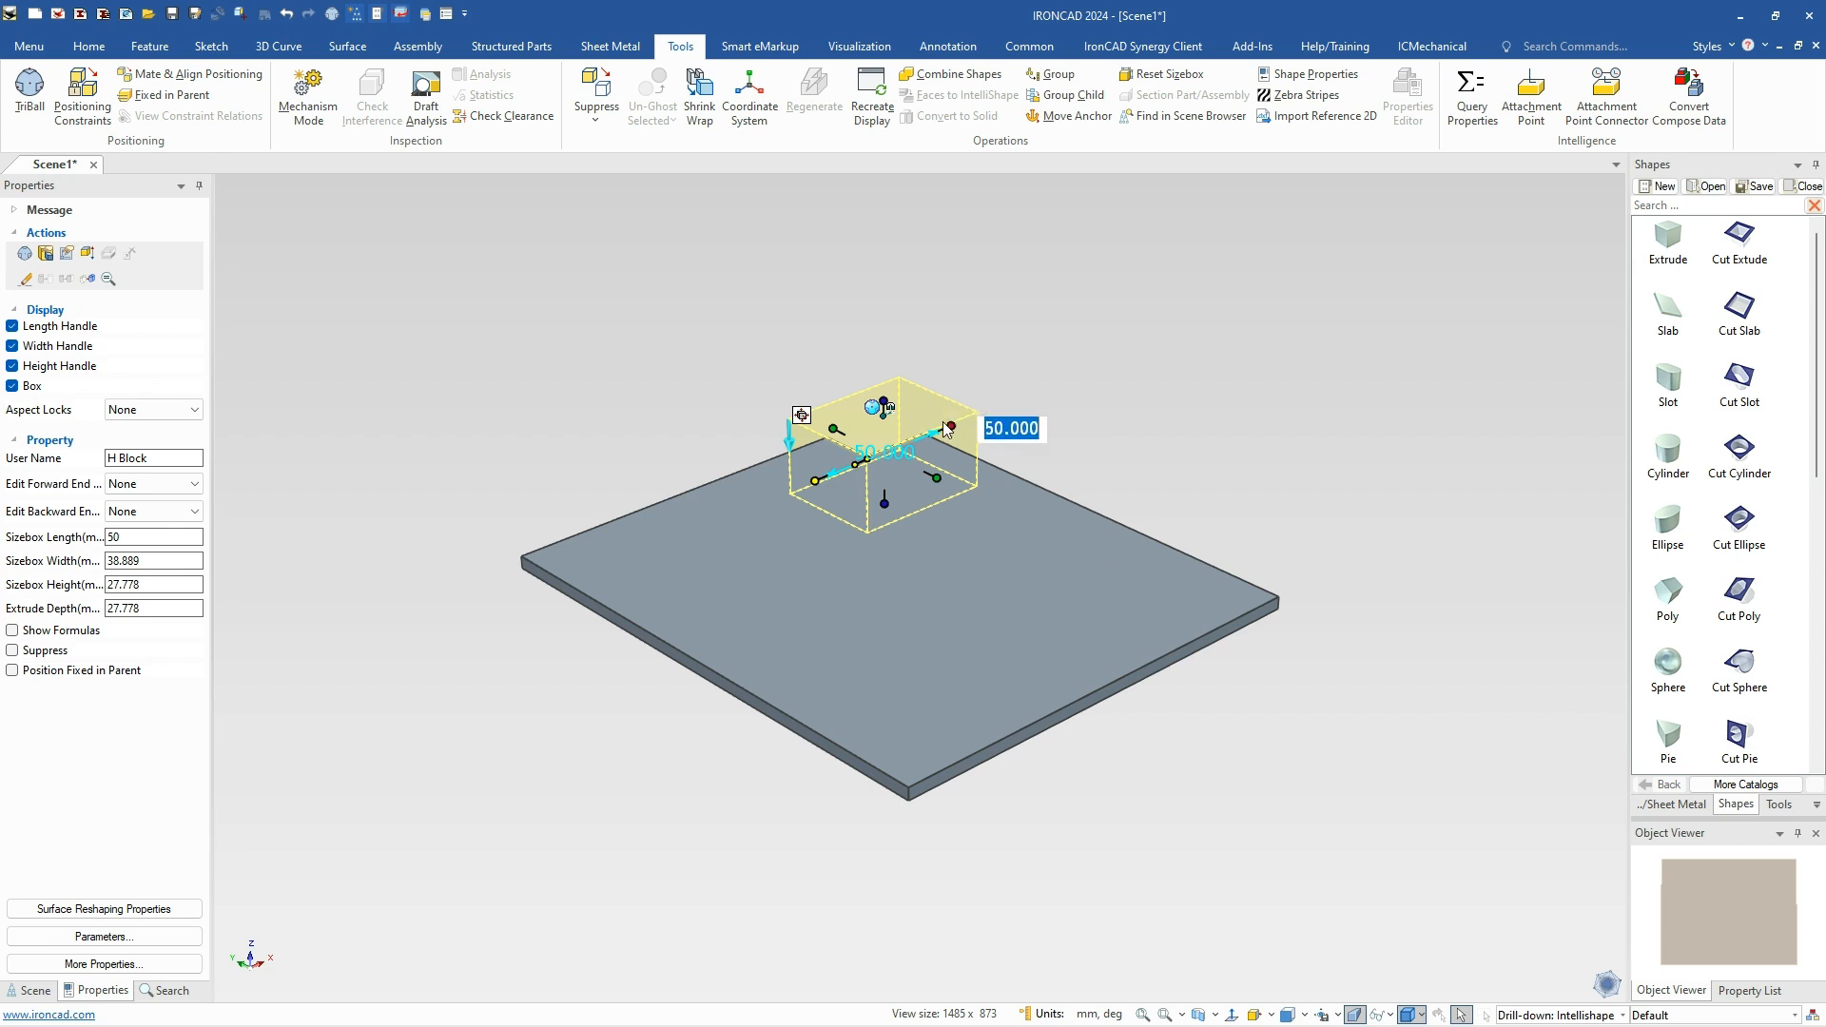
shift+drag(950, 426, 949, 443)
shift+drag(803, 440, 616, 616)
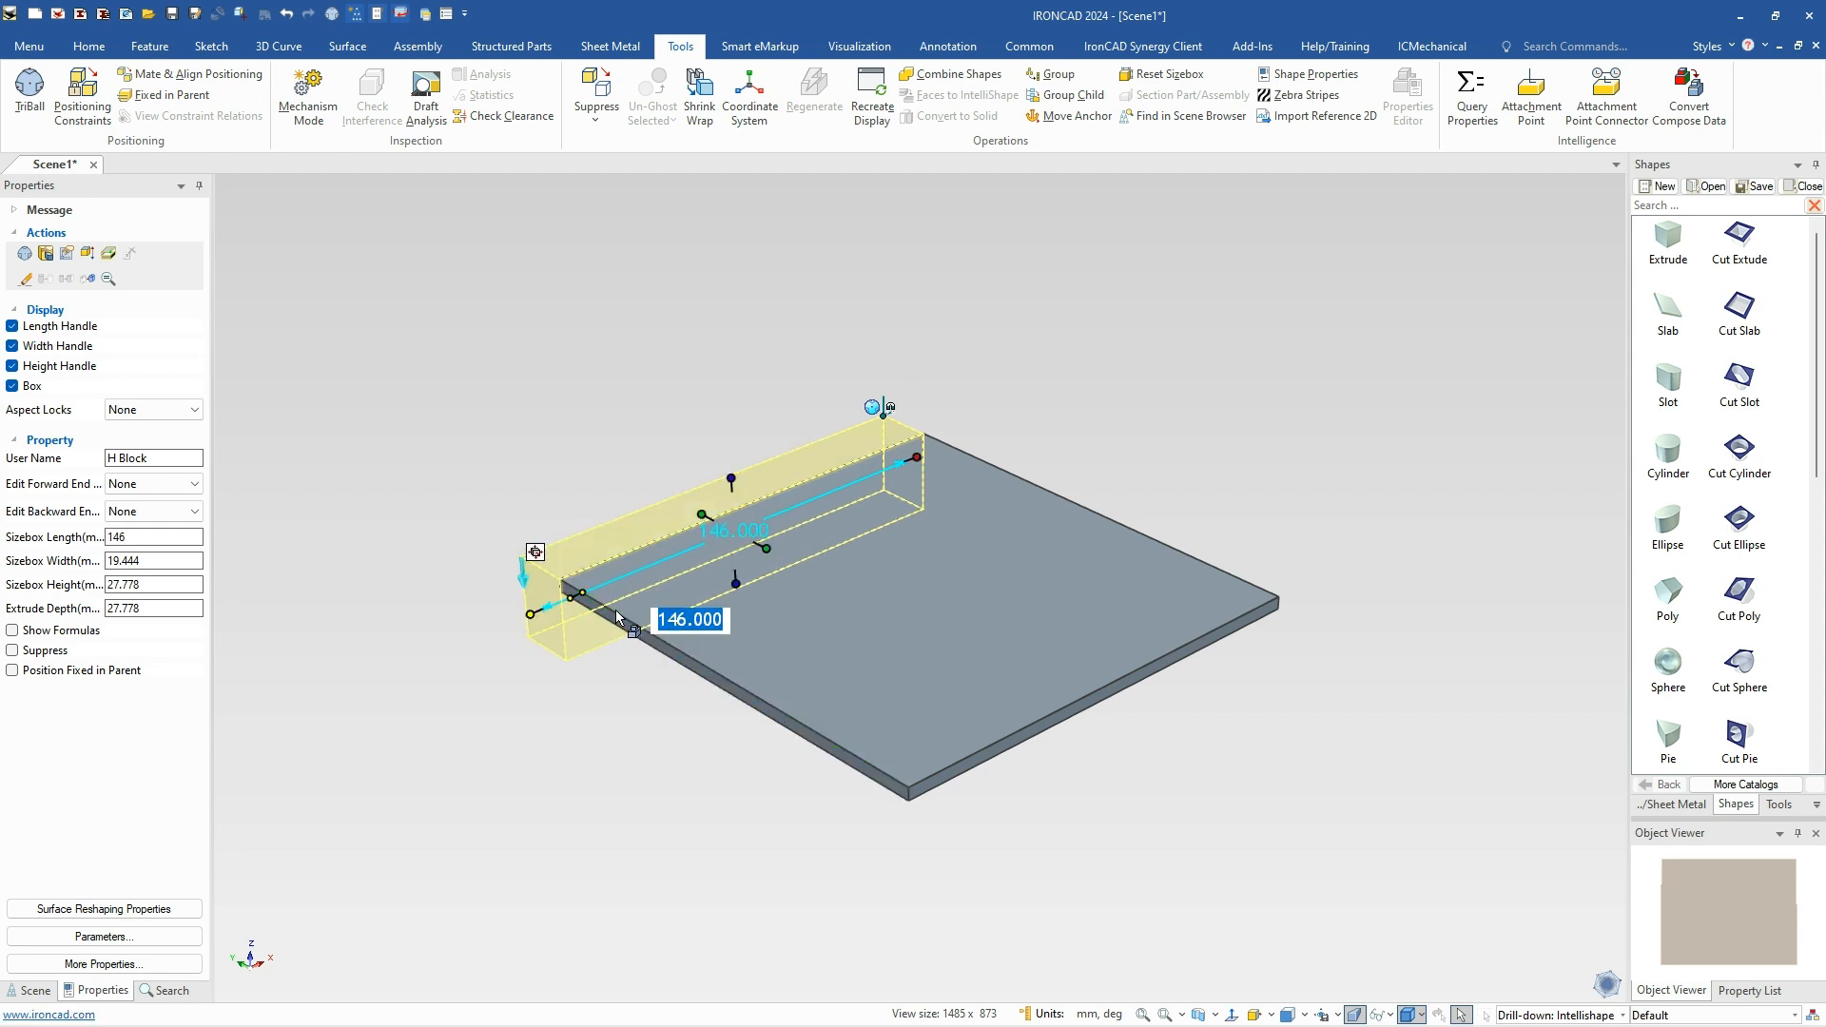
key(Return)
text(-40)
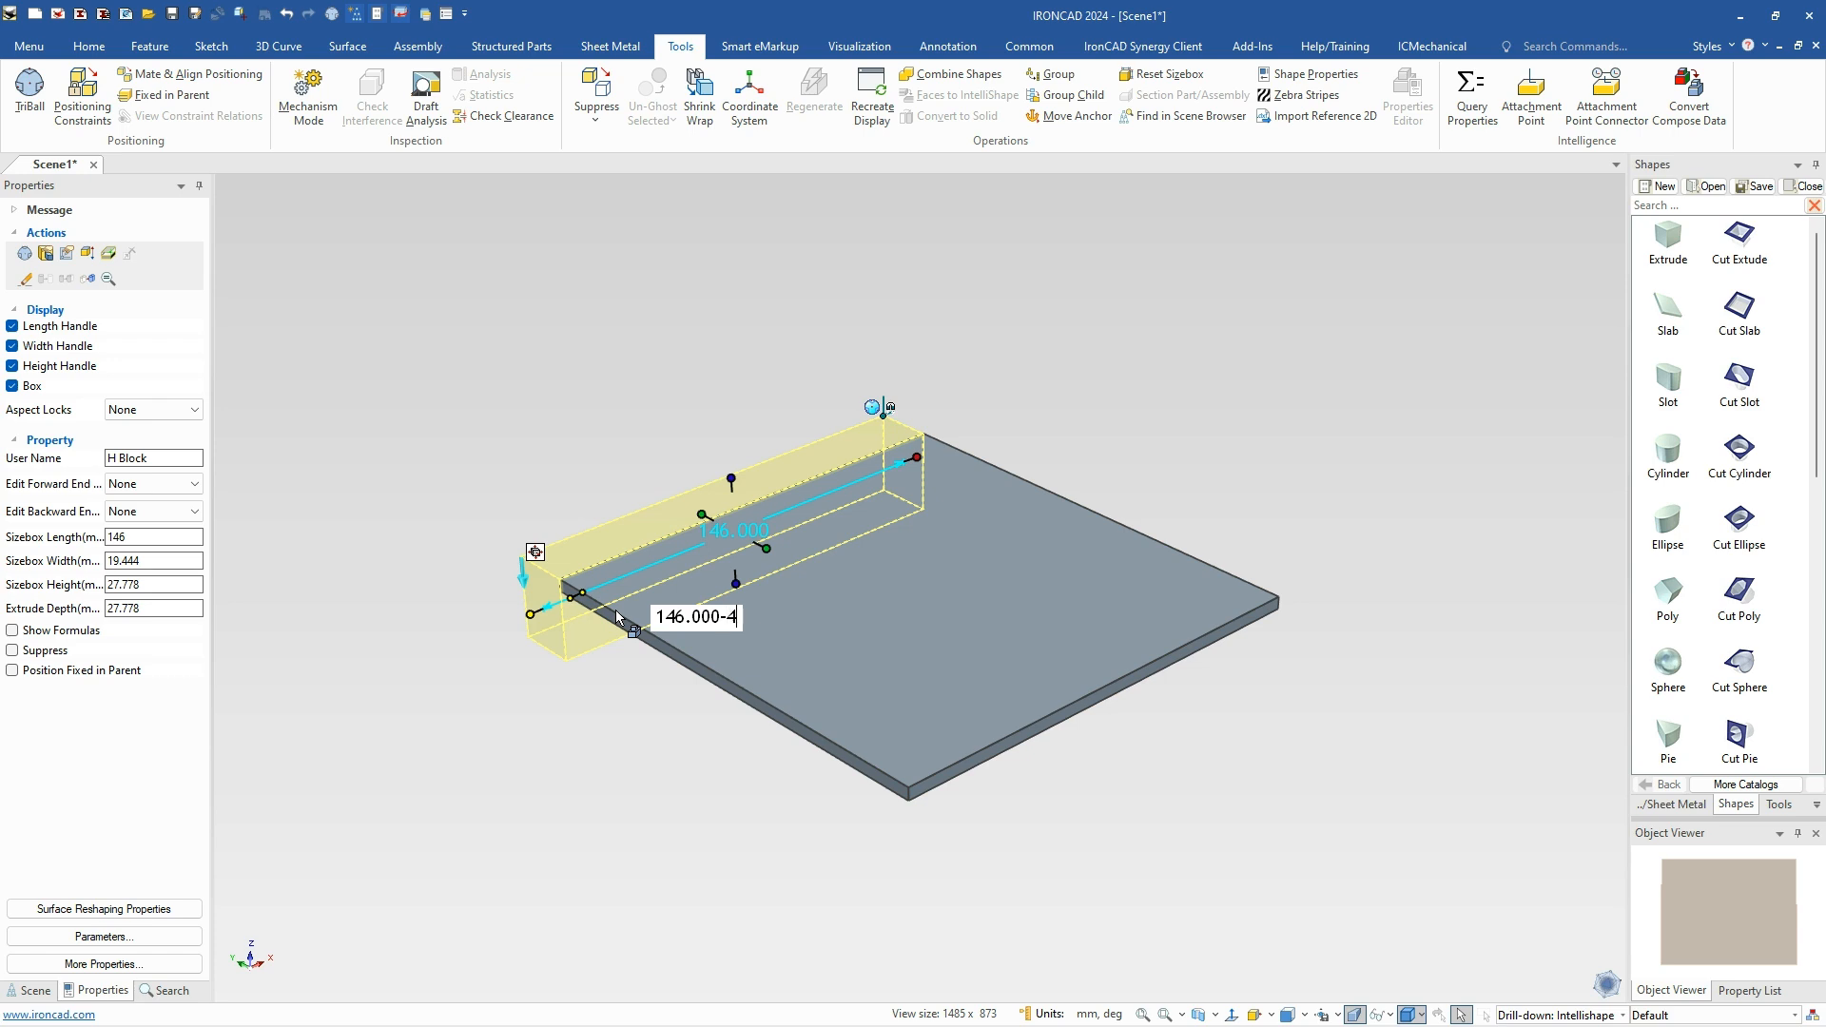
key(Return)
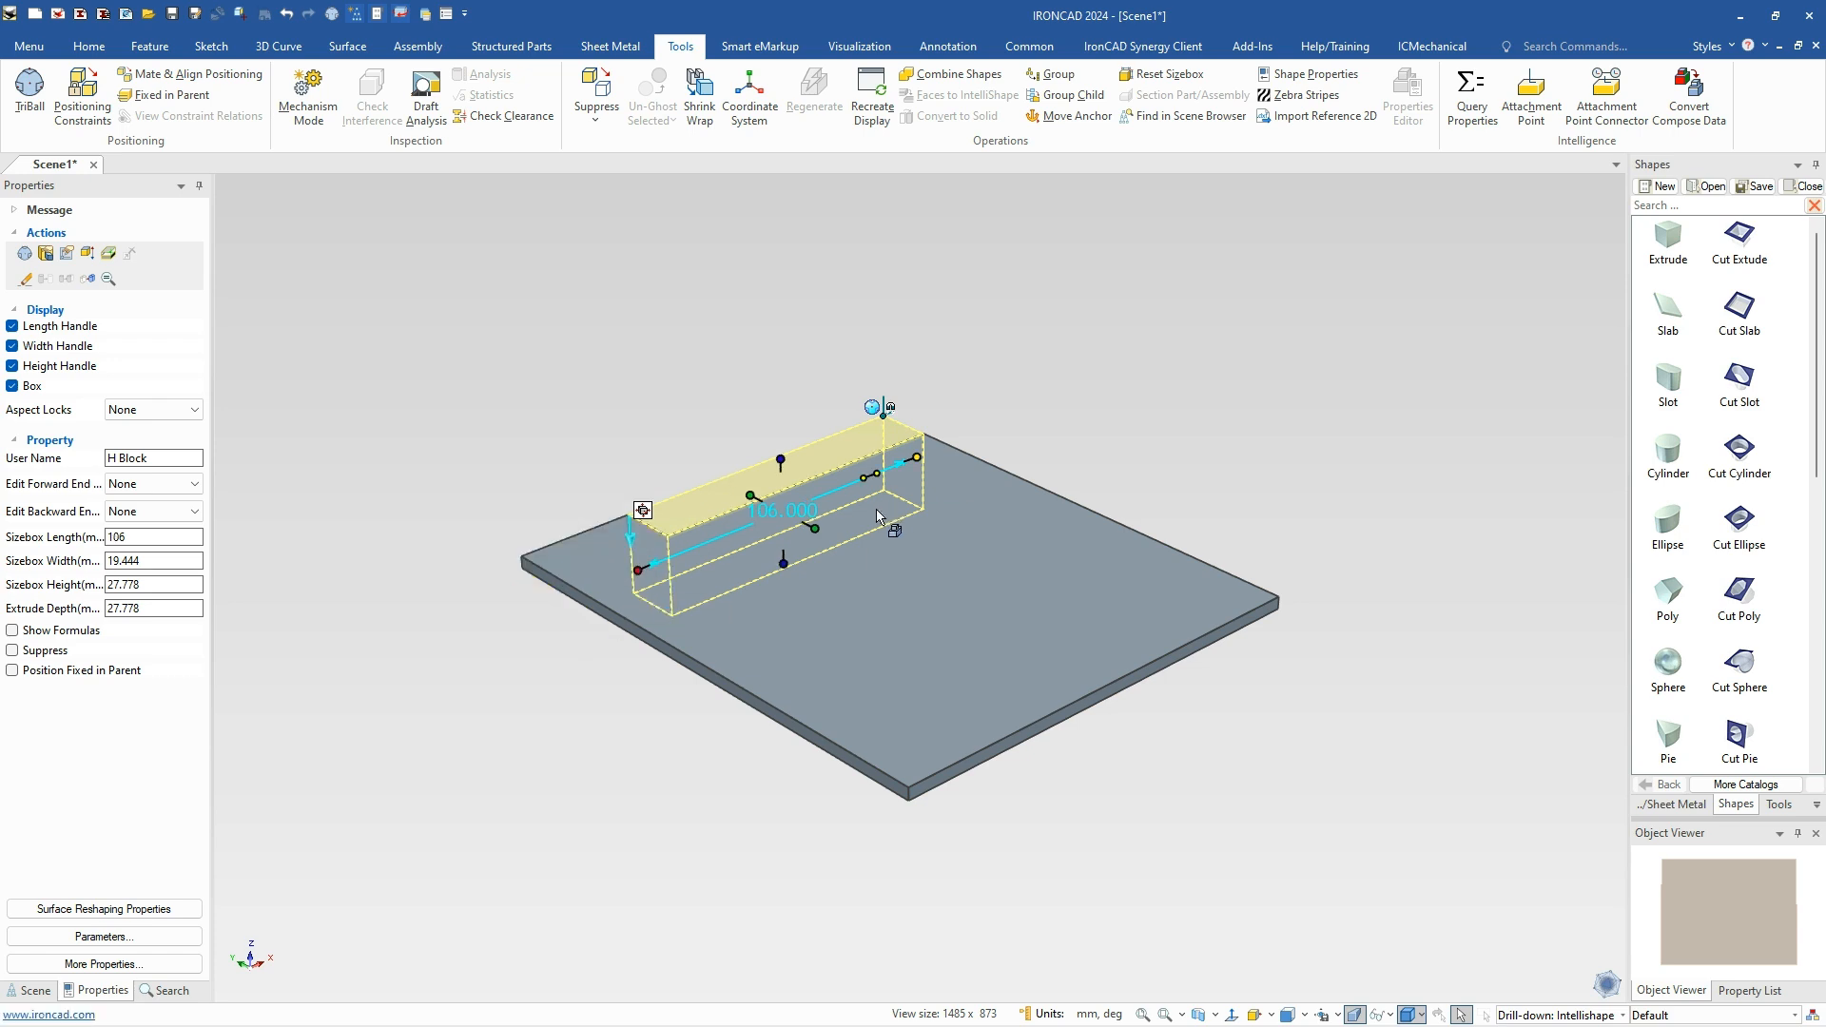
Extend the cut's width to the plate's 170 mm edge, reduce it by 60 mm, and add 12 mm for a 122 mm width.
drag(814, 529, 1244, 615)
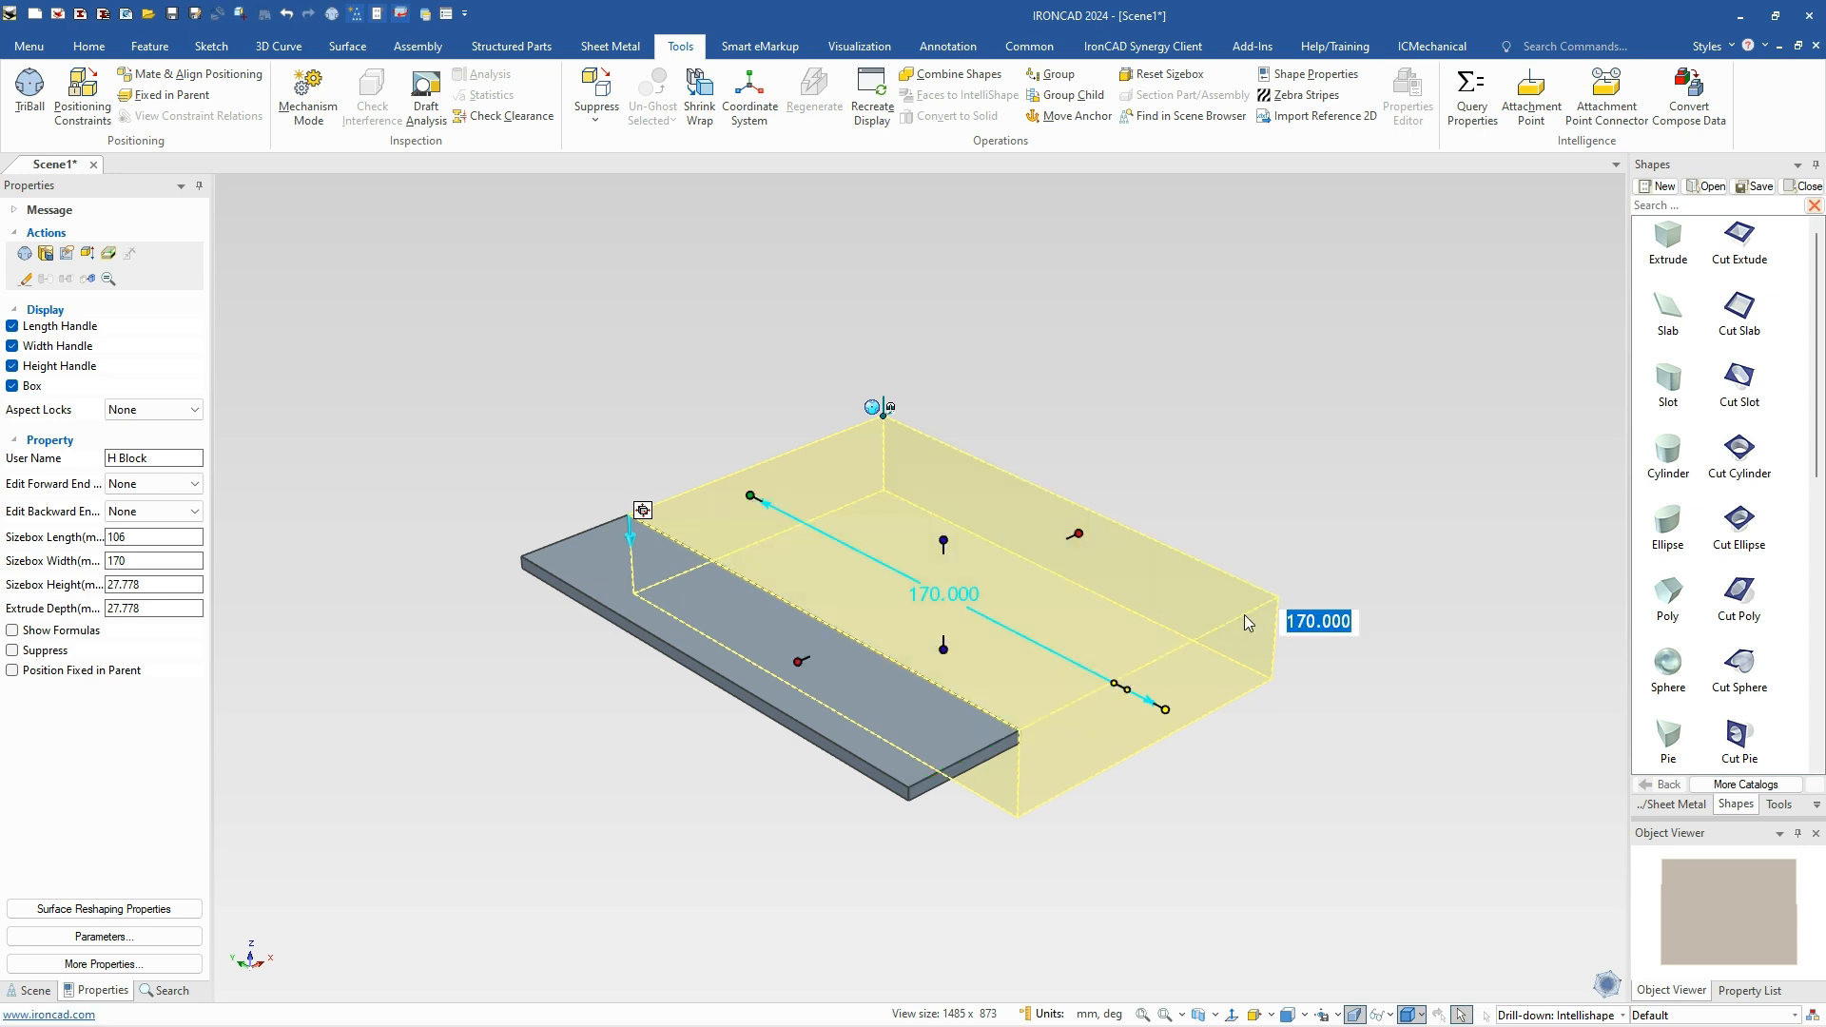
key(End)
text(-60)
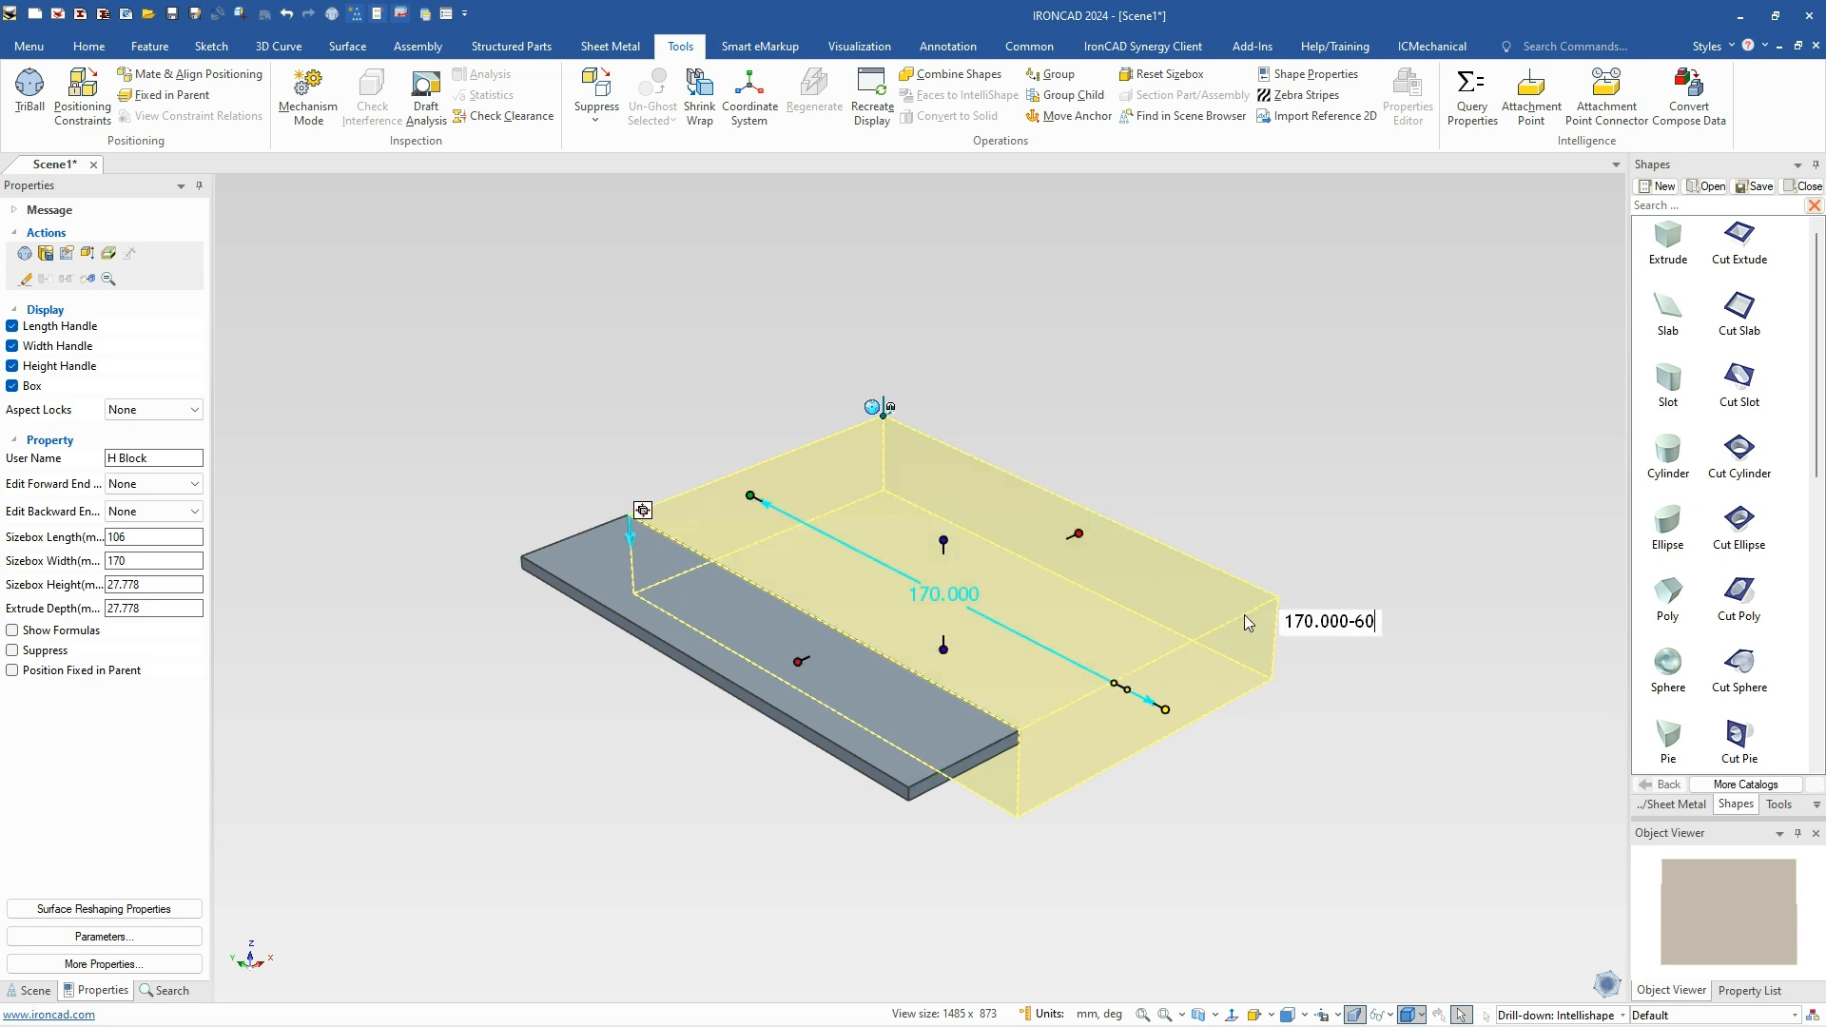
key(Tab)
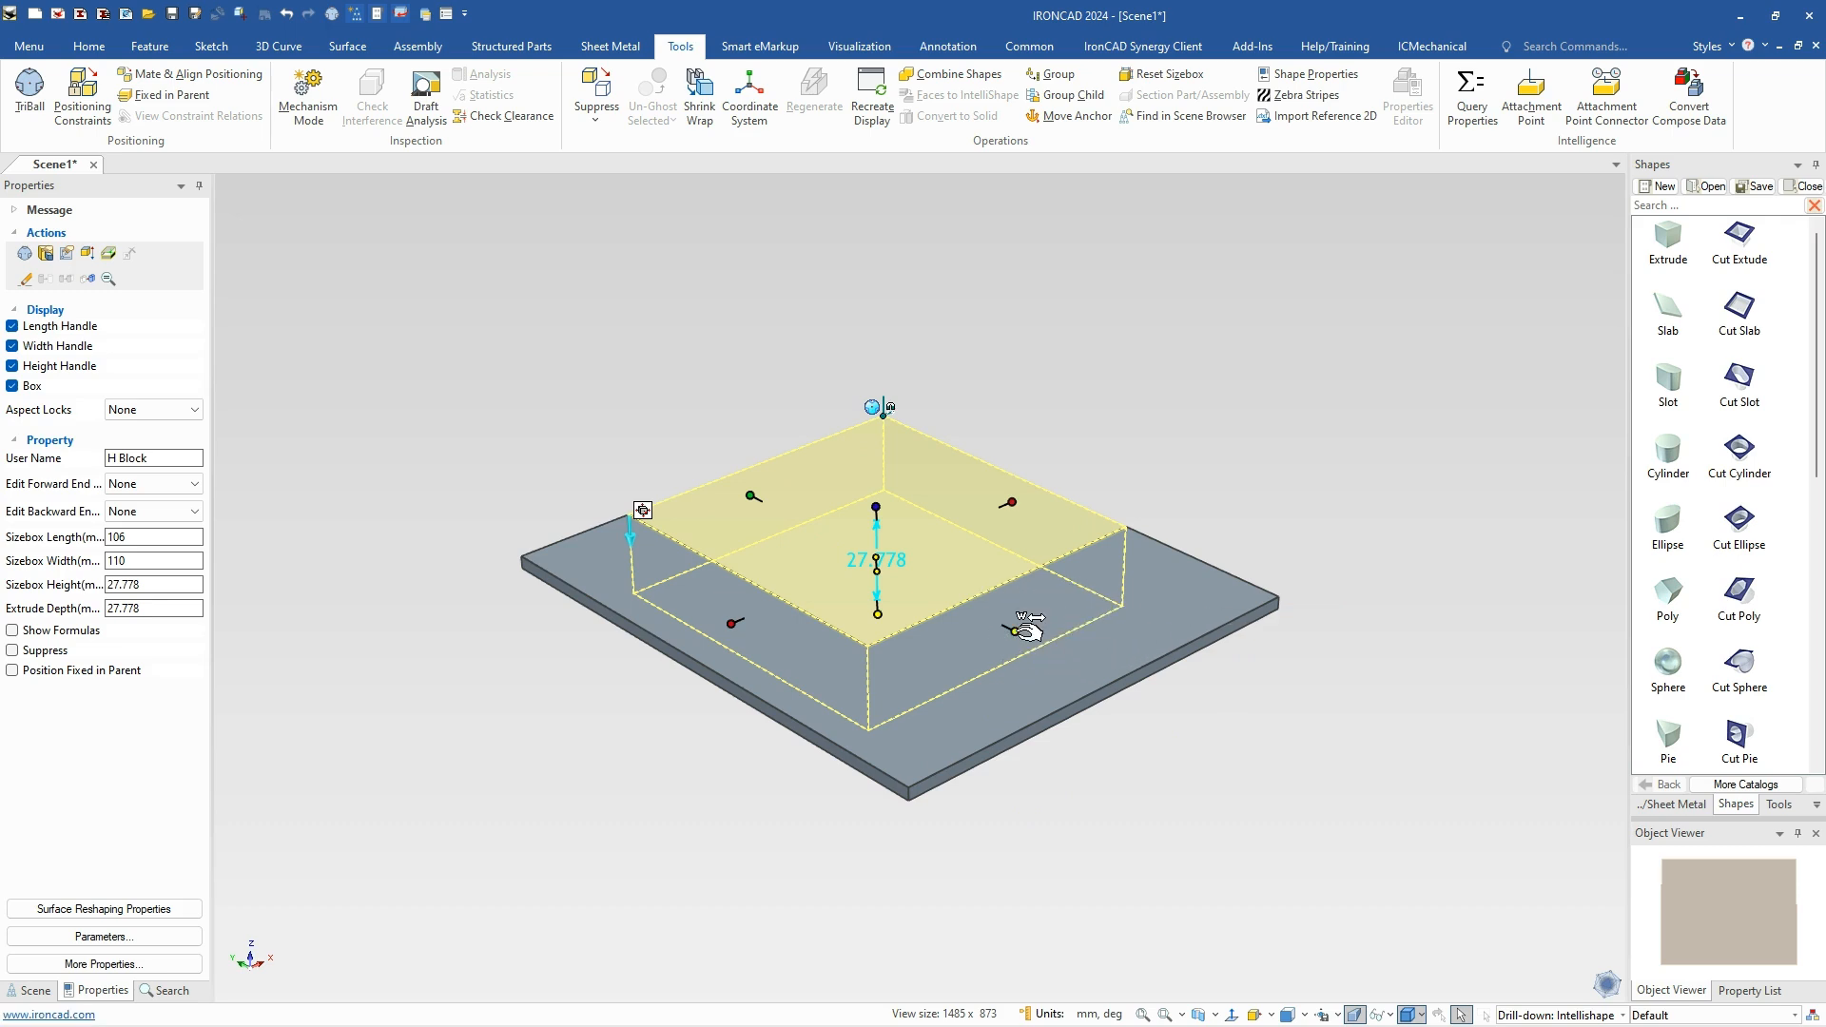
key(End)
text(+12)
key(Return)
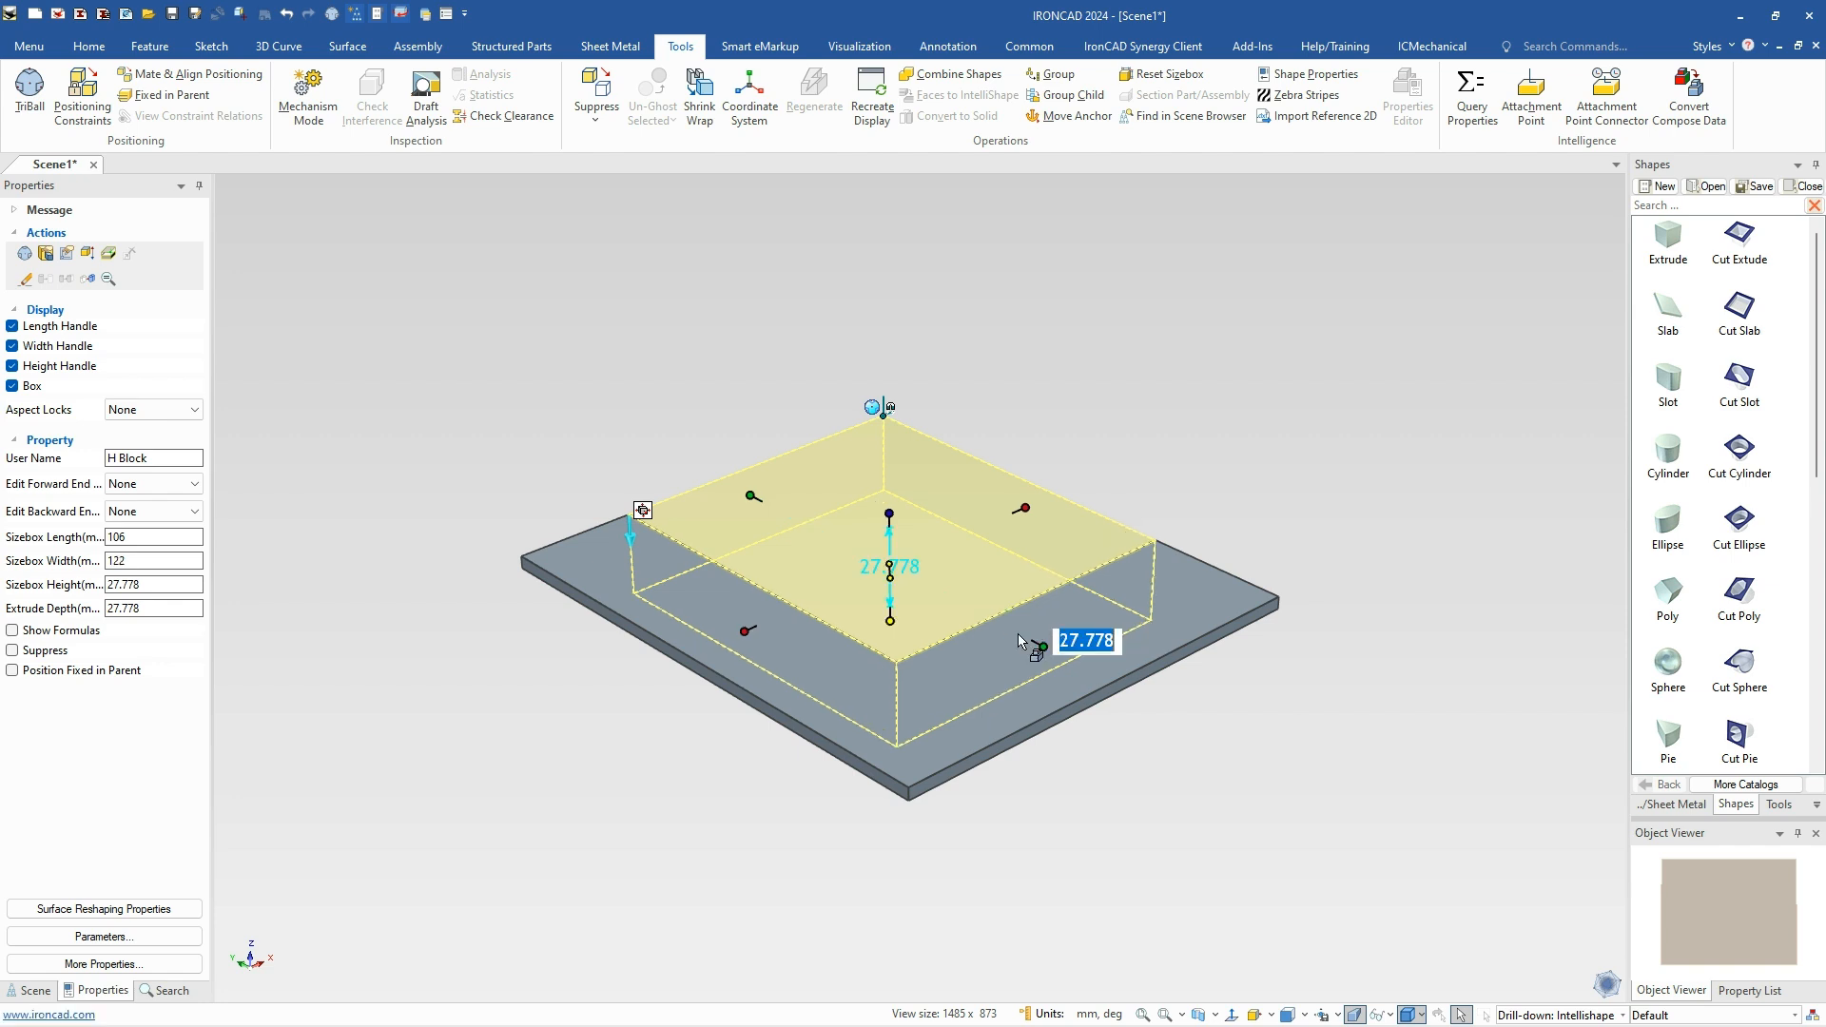
click(1287, 470)
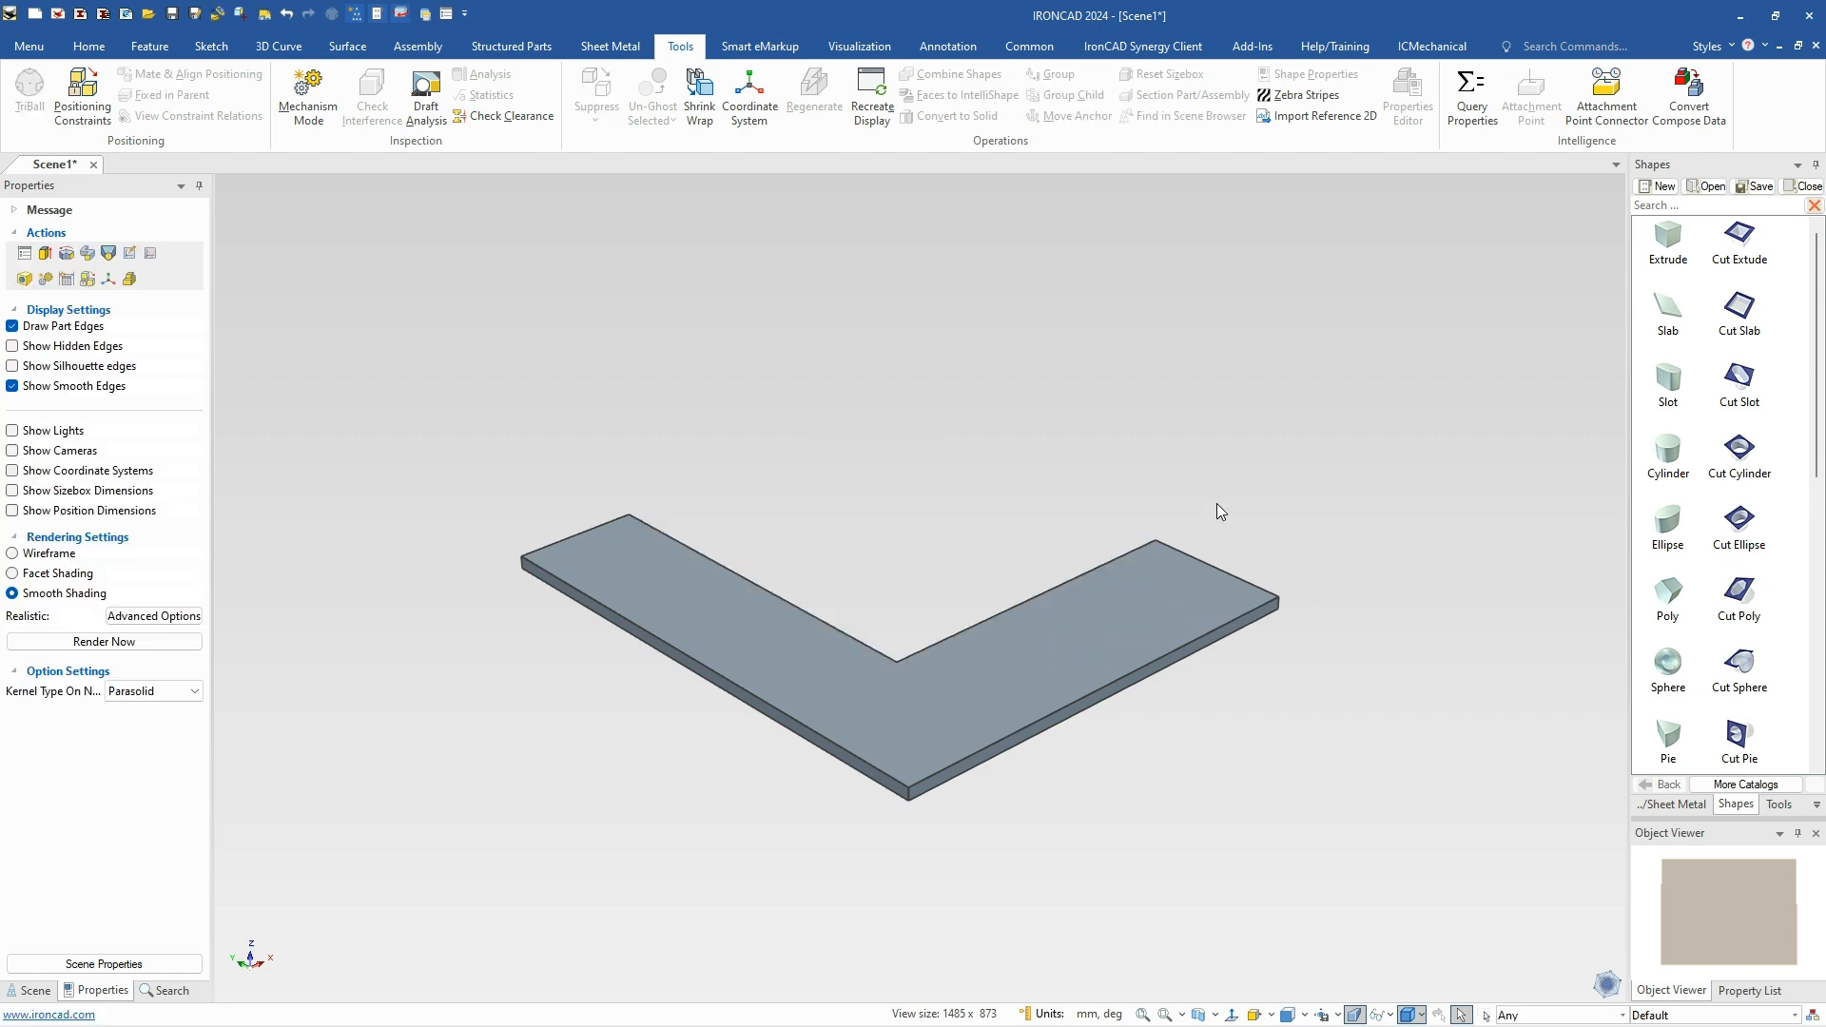
Add a Bend to the 106 mm inner edge of the L-shaped plate and shorten it by 16 mm at the inner corner.
drag(1220, 611, 1304, 504)
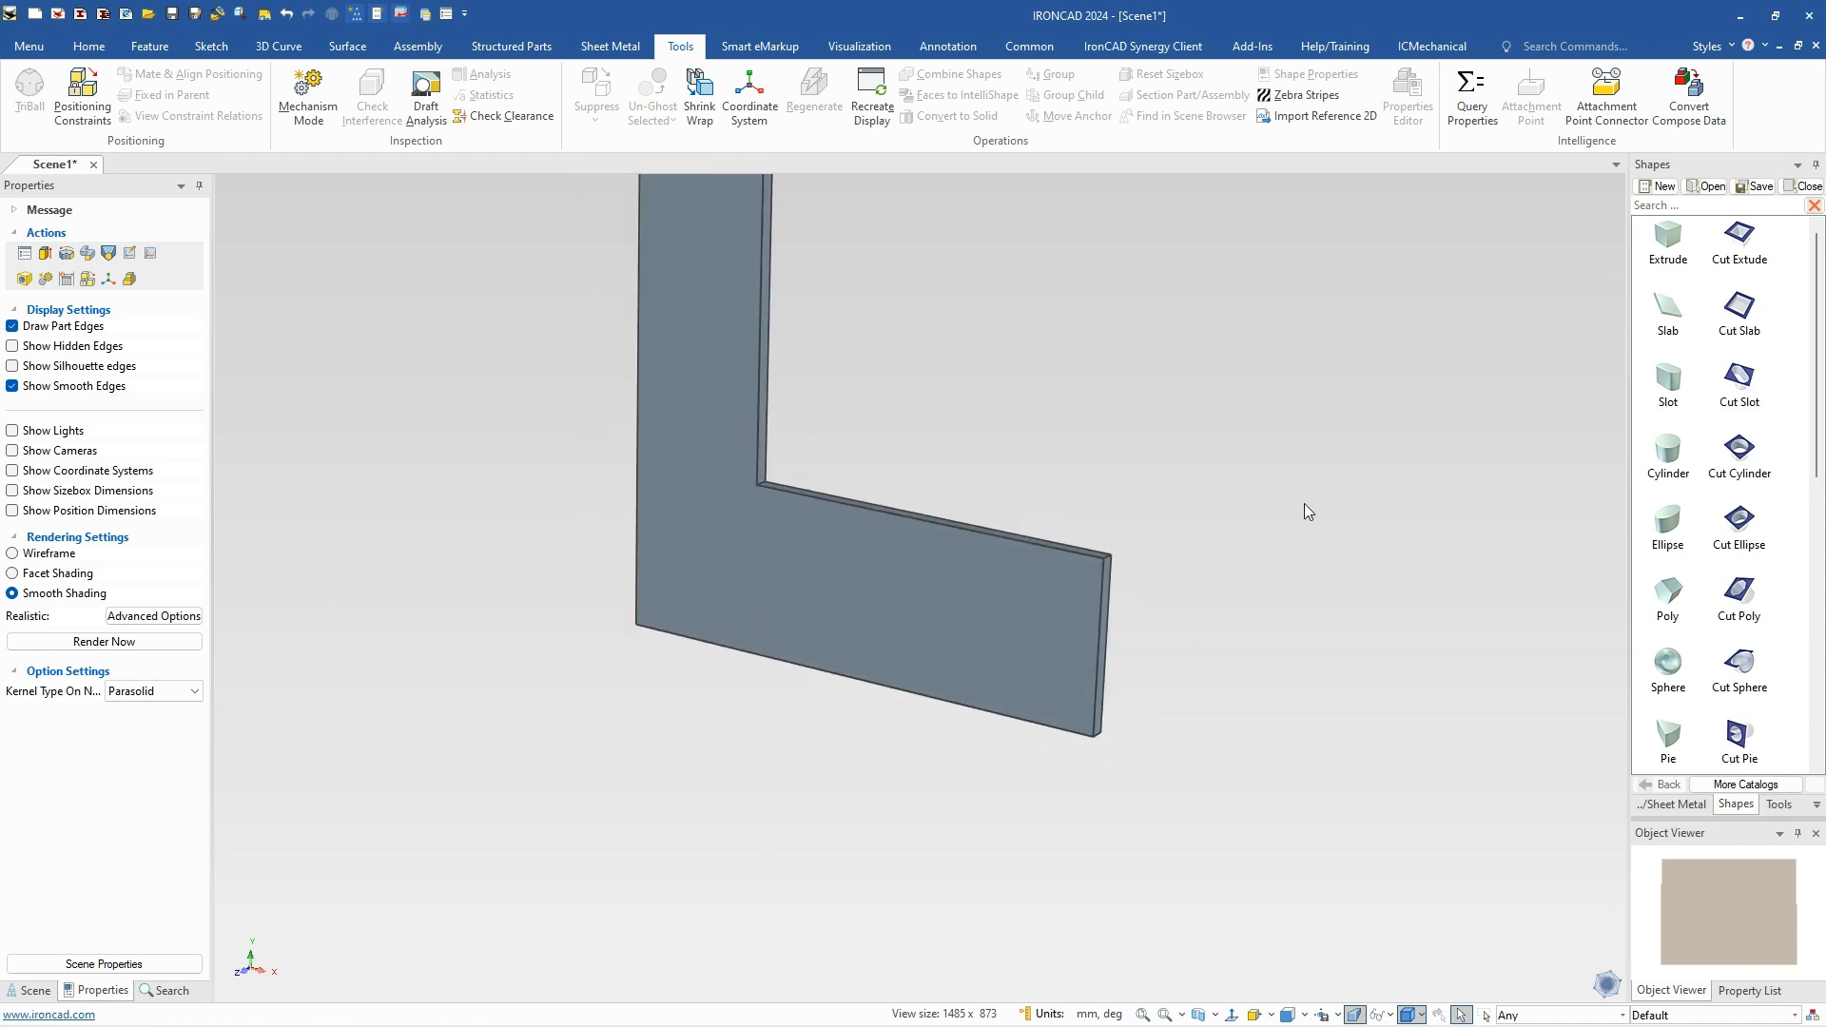
click(1669, 809)
mouse_move(1744, 469)
mouse_down()
mouse_move(824, 518)
mouse_move(942, 523)
mouse_move(921, 517)
mouse_move(958, 465)
mouse_move(1101, 448)
mouse_up()
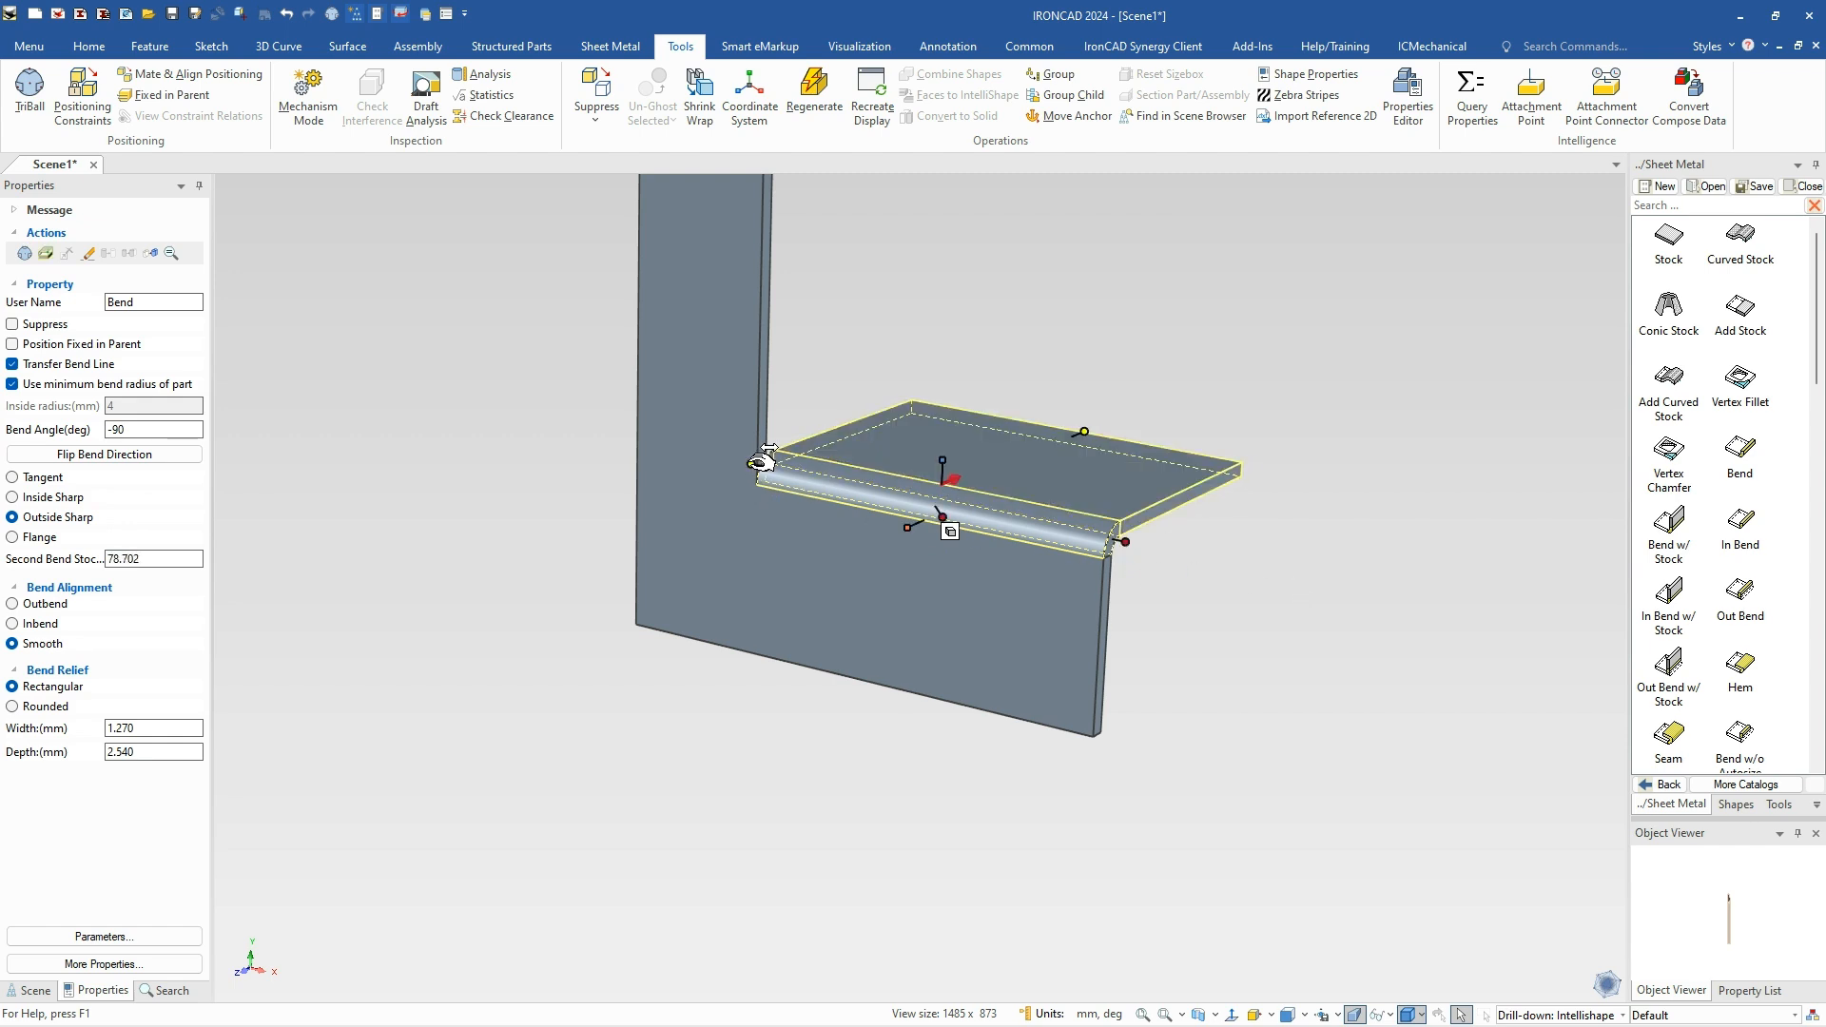
double_click(761, 463)
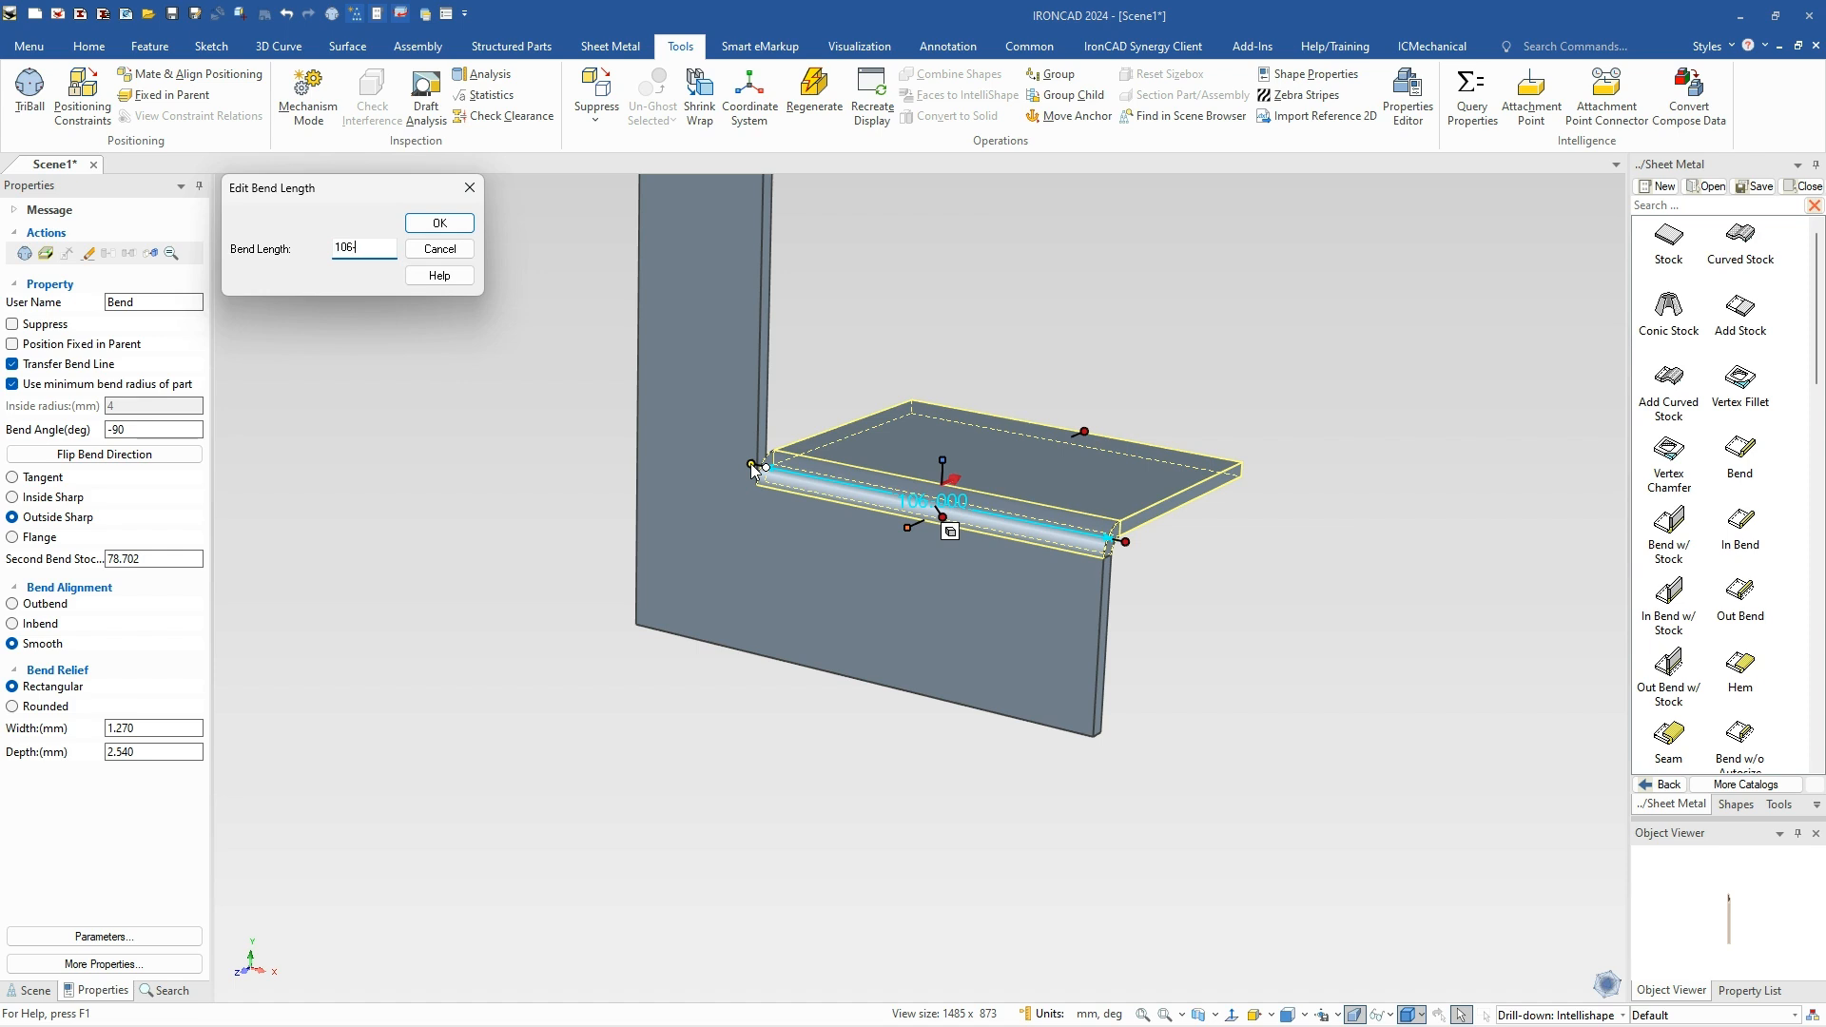
text(-16)
key(Return)
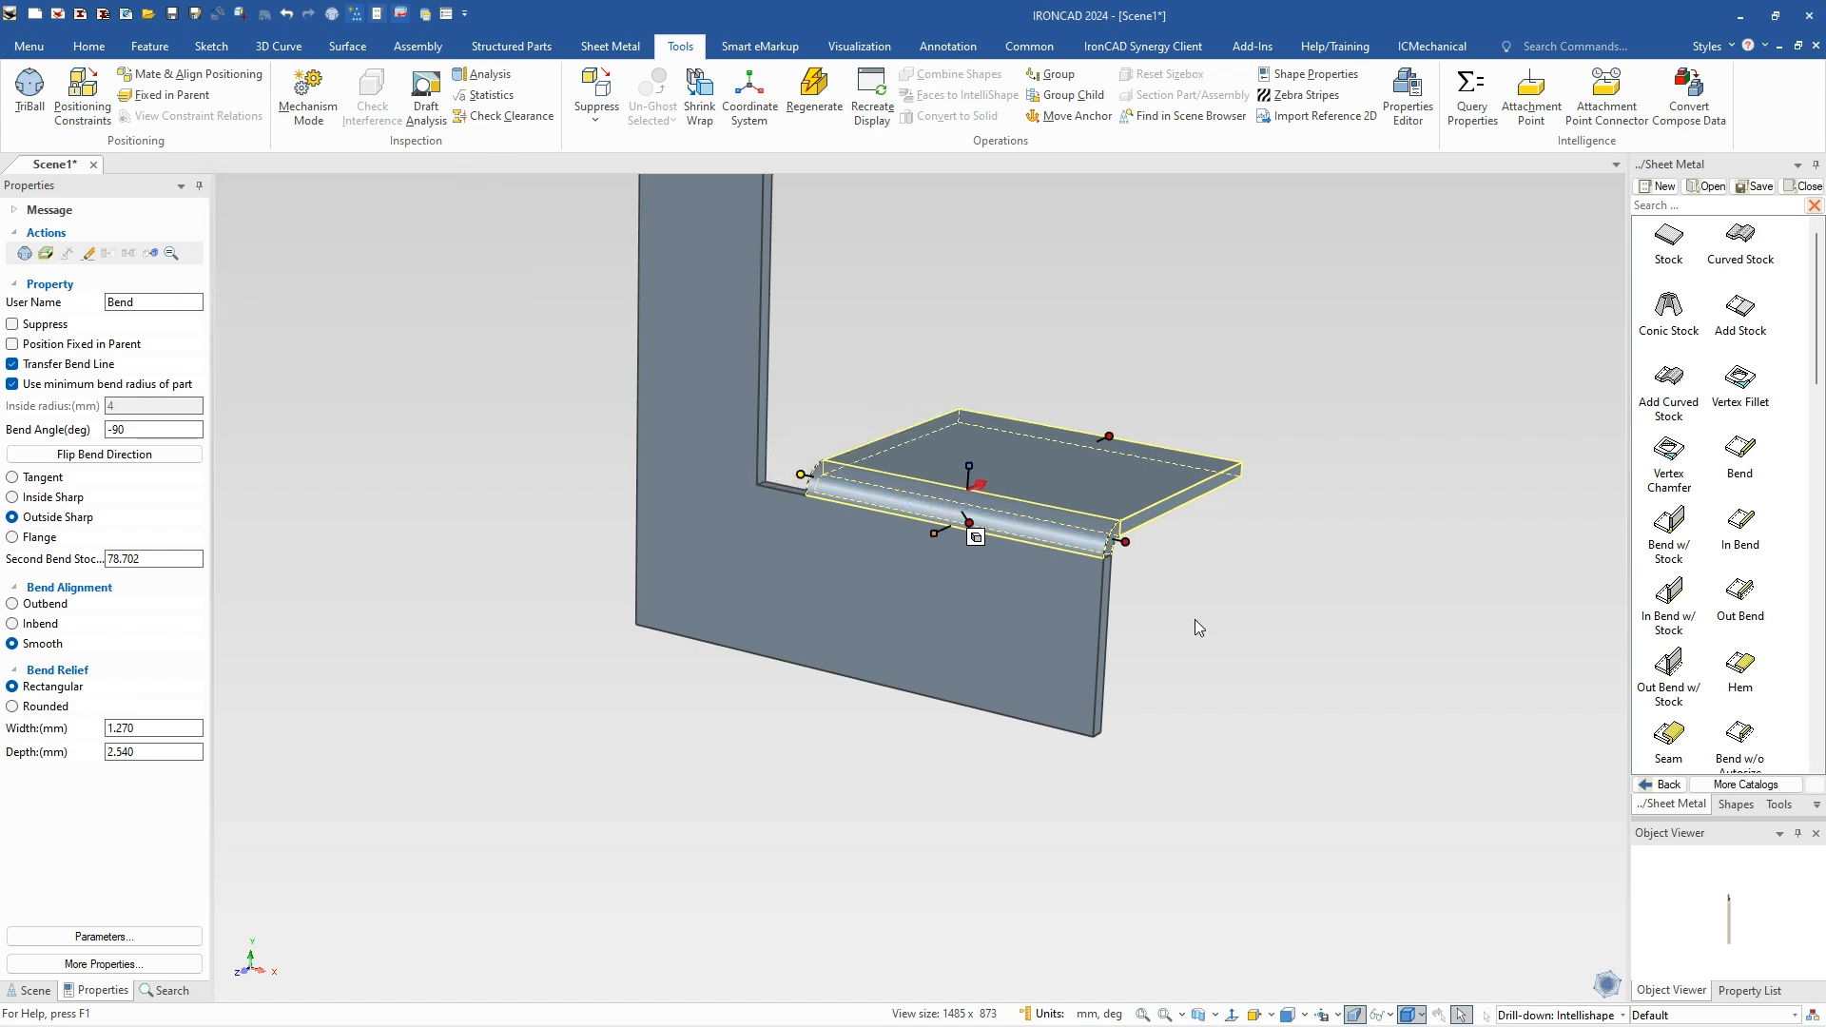
Set the bend's stock length to 35 mm, measured to the outside sharp.
double_click(1115, 432)
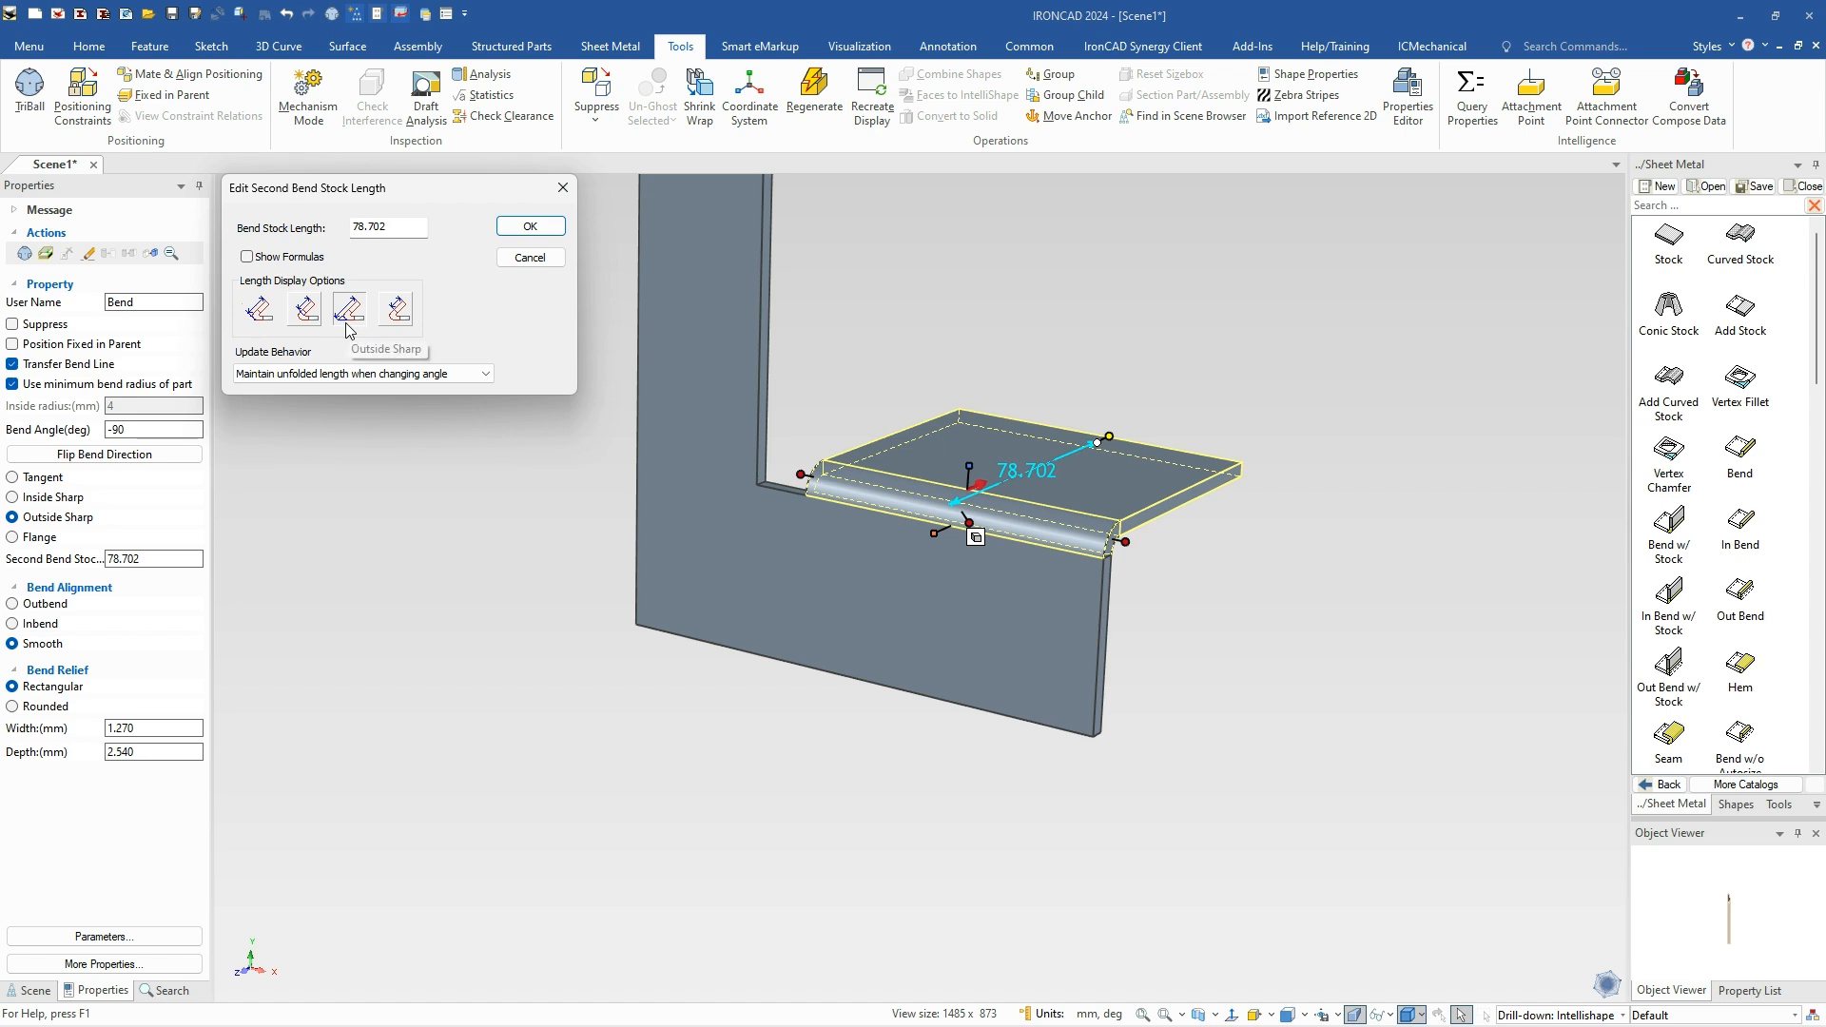
drag(388, 229, 295, 237)
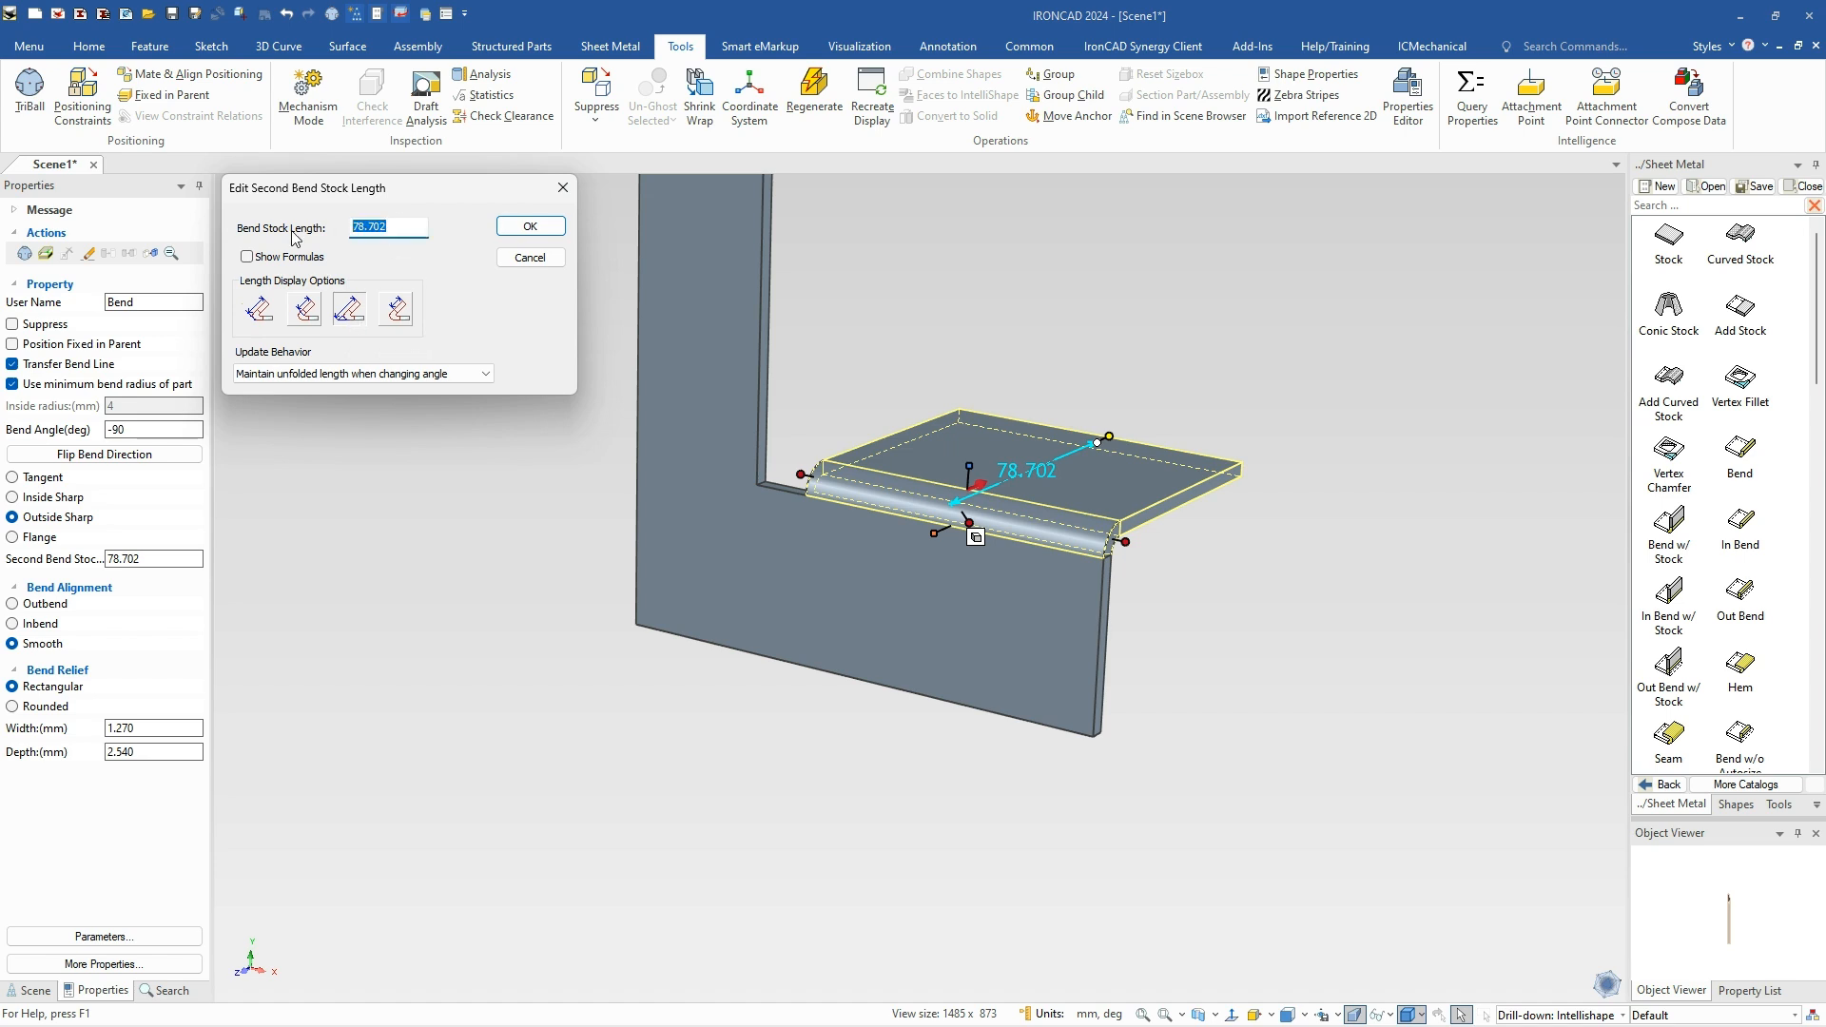
text(3)
key(Return)
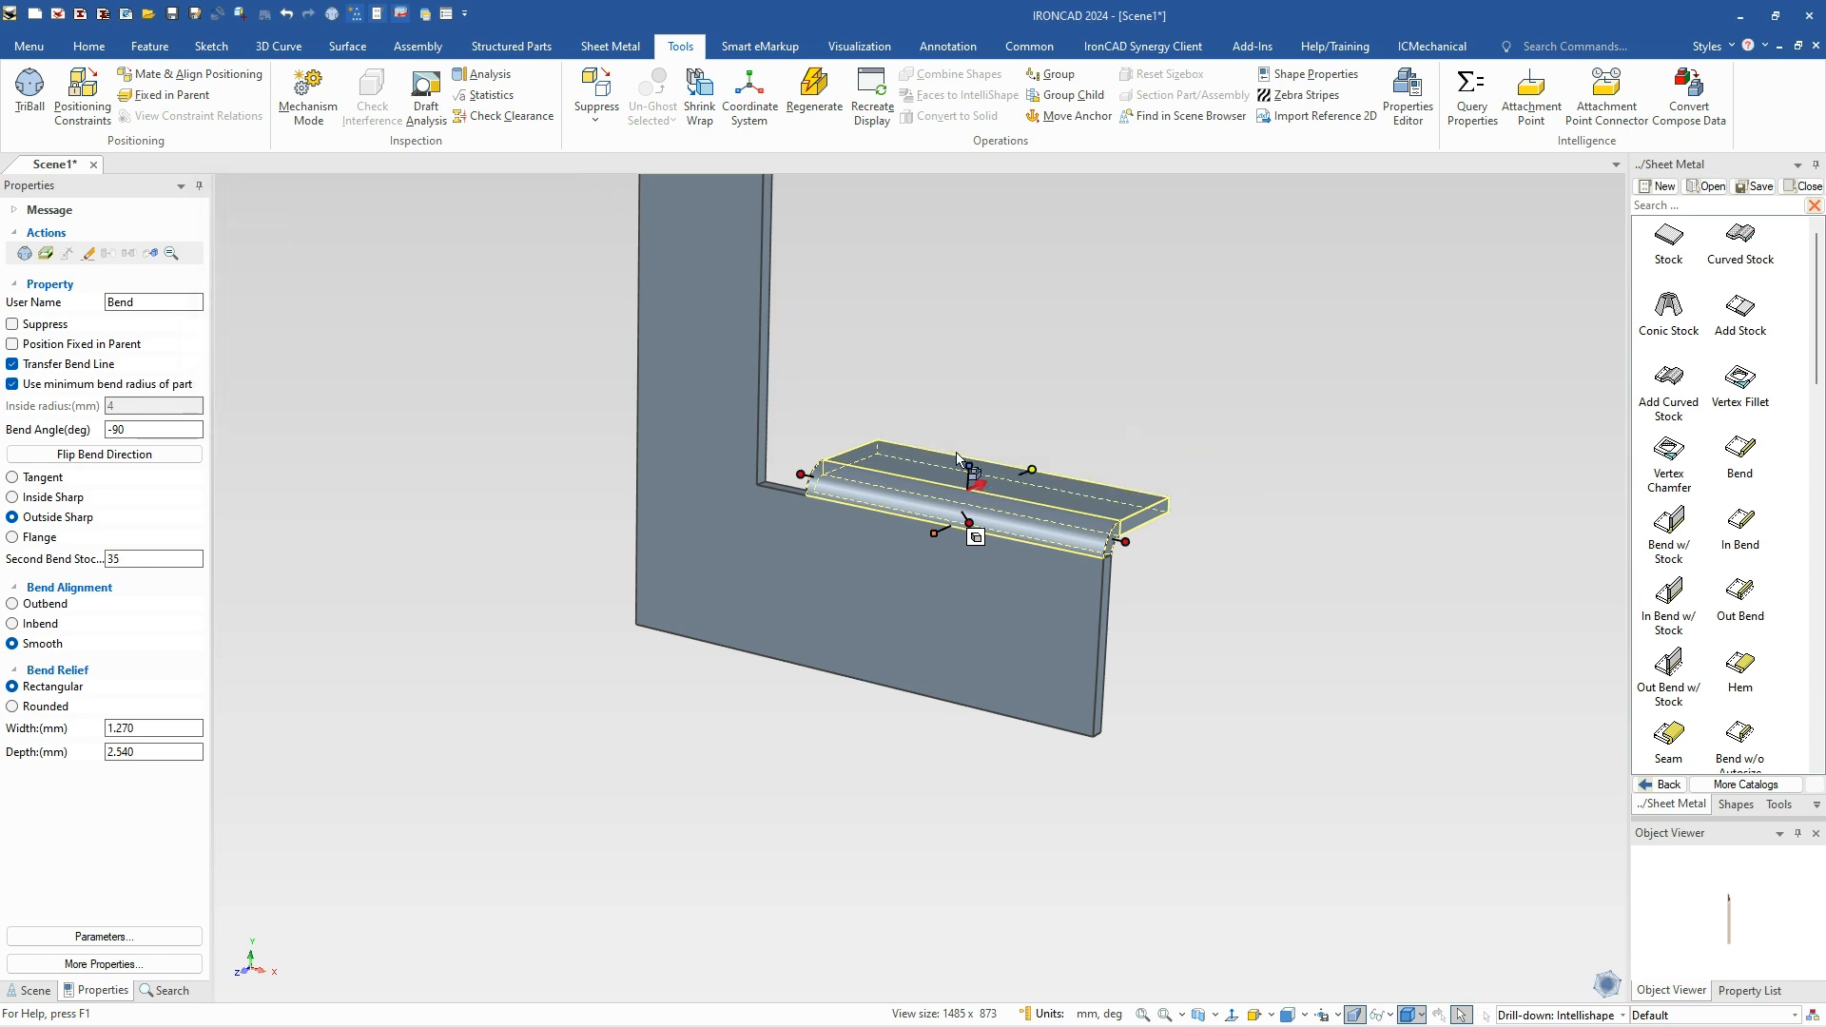
click(1242, 705)
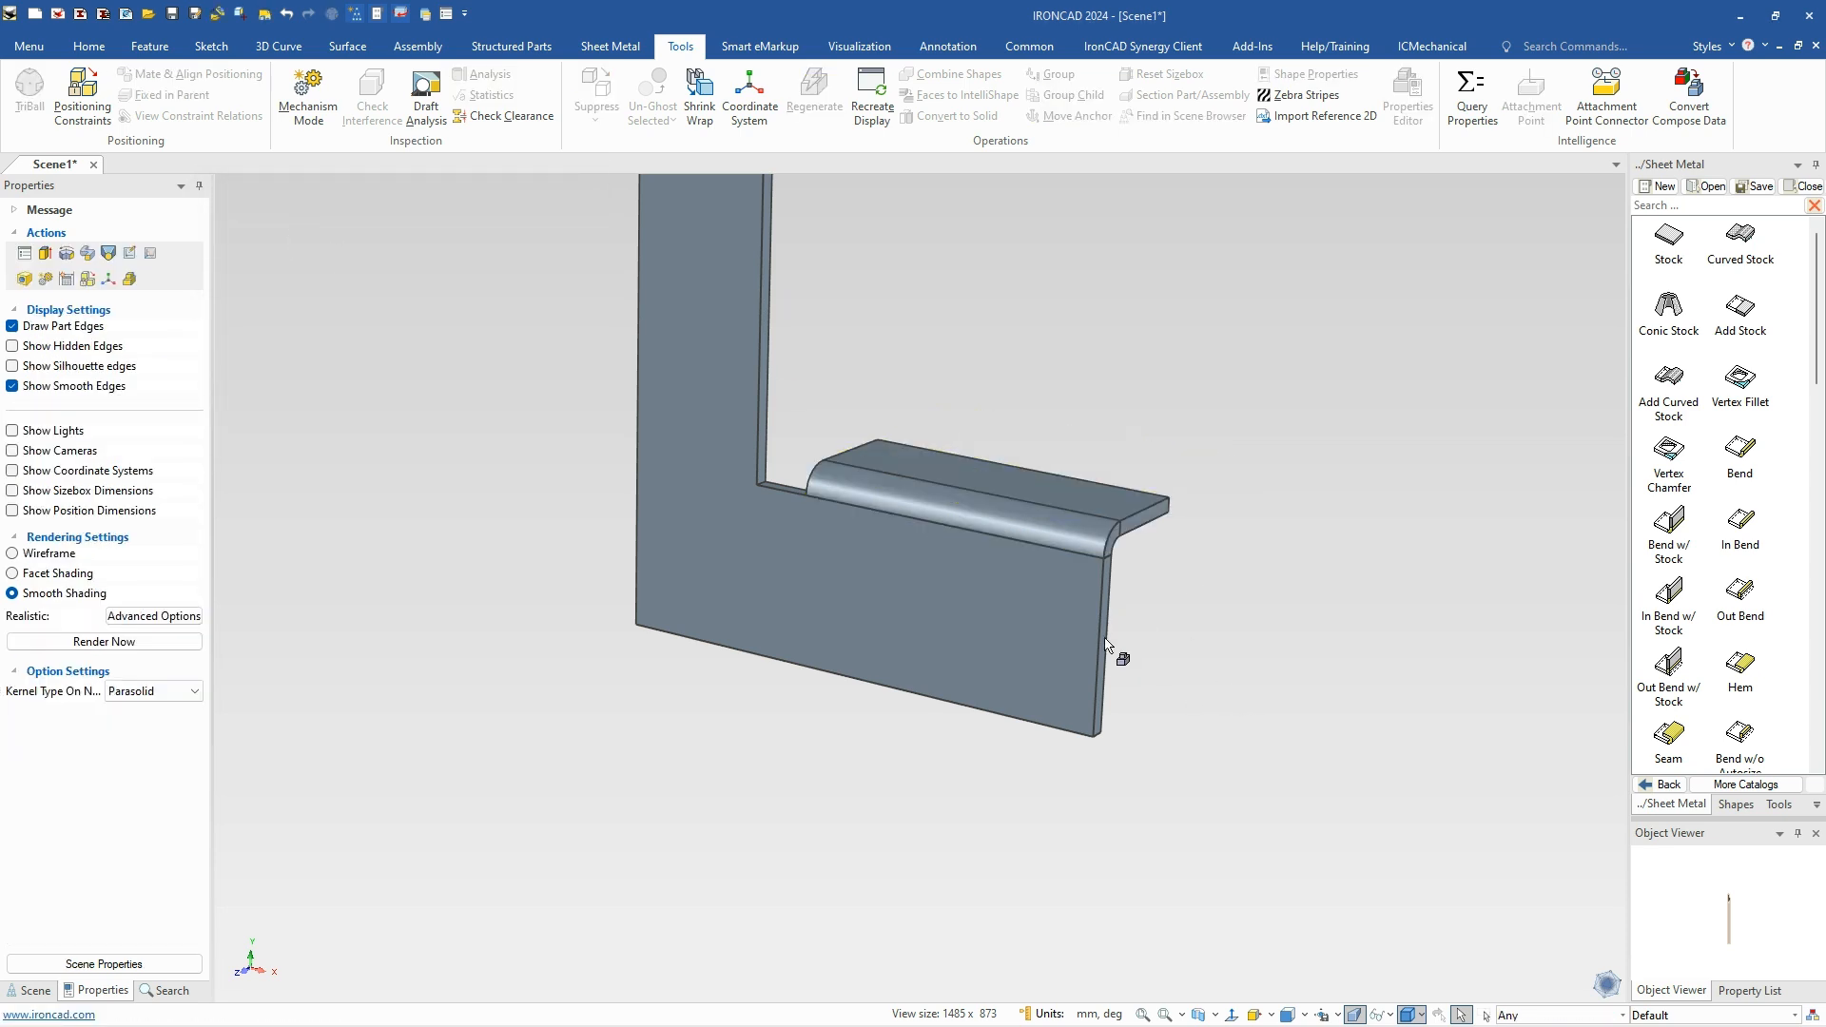
scroll(954, 575, up, 1)
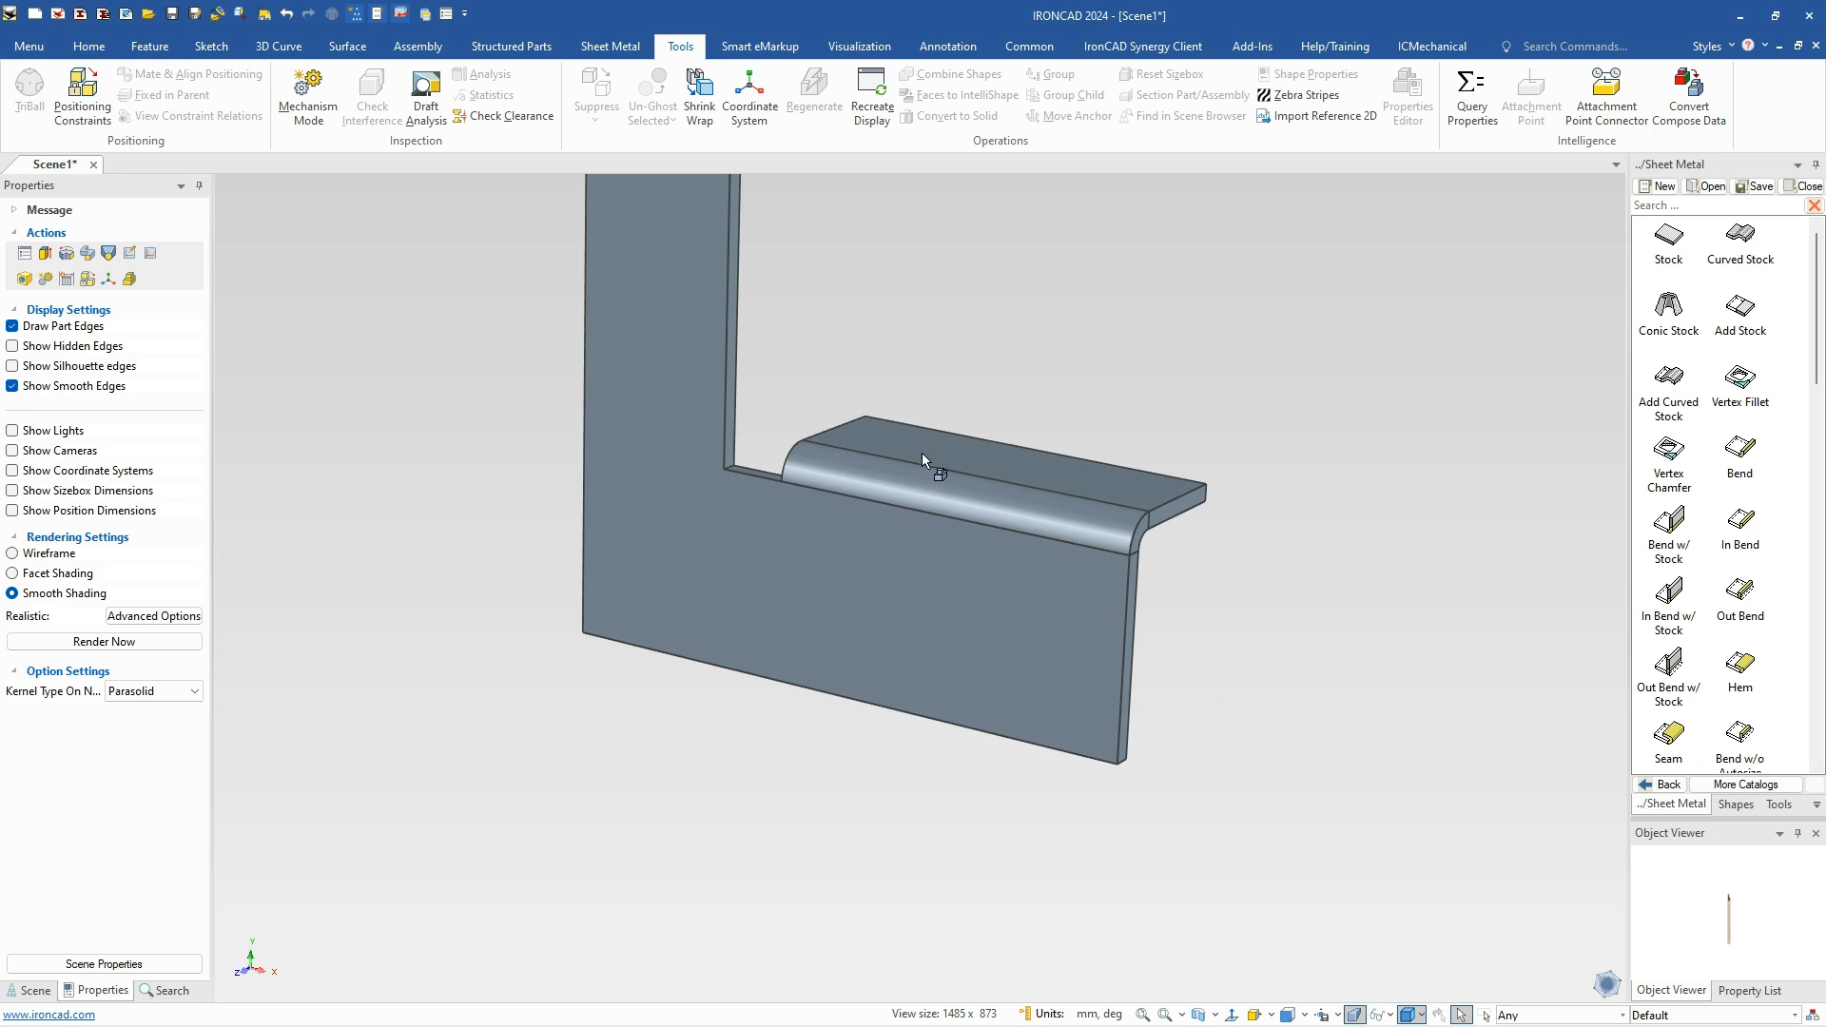
click(968, 458)
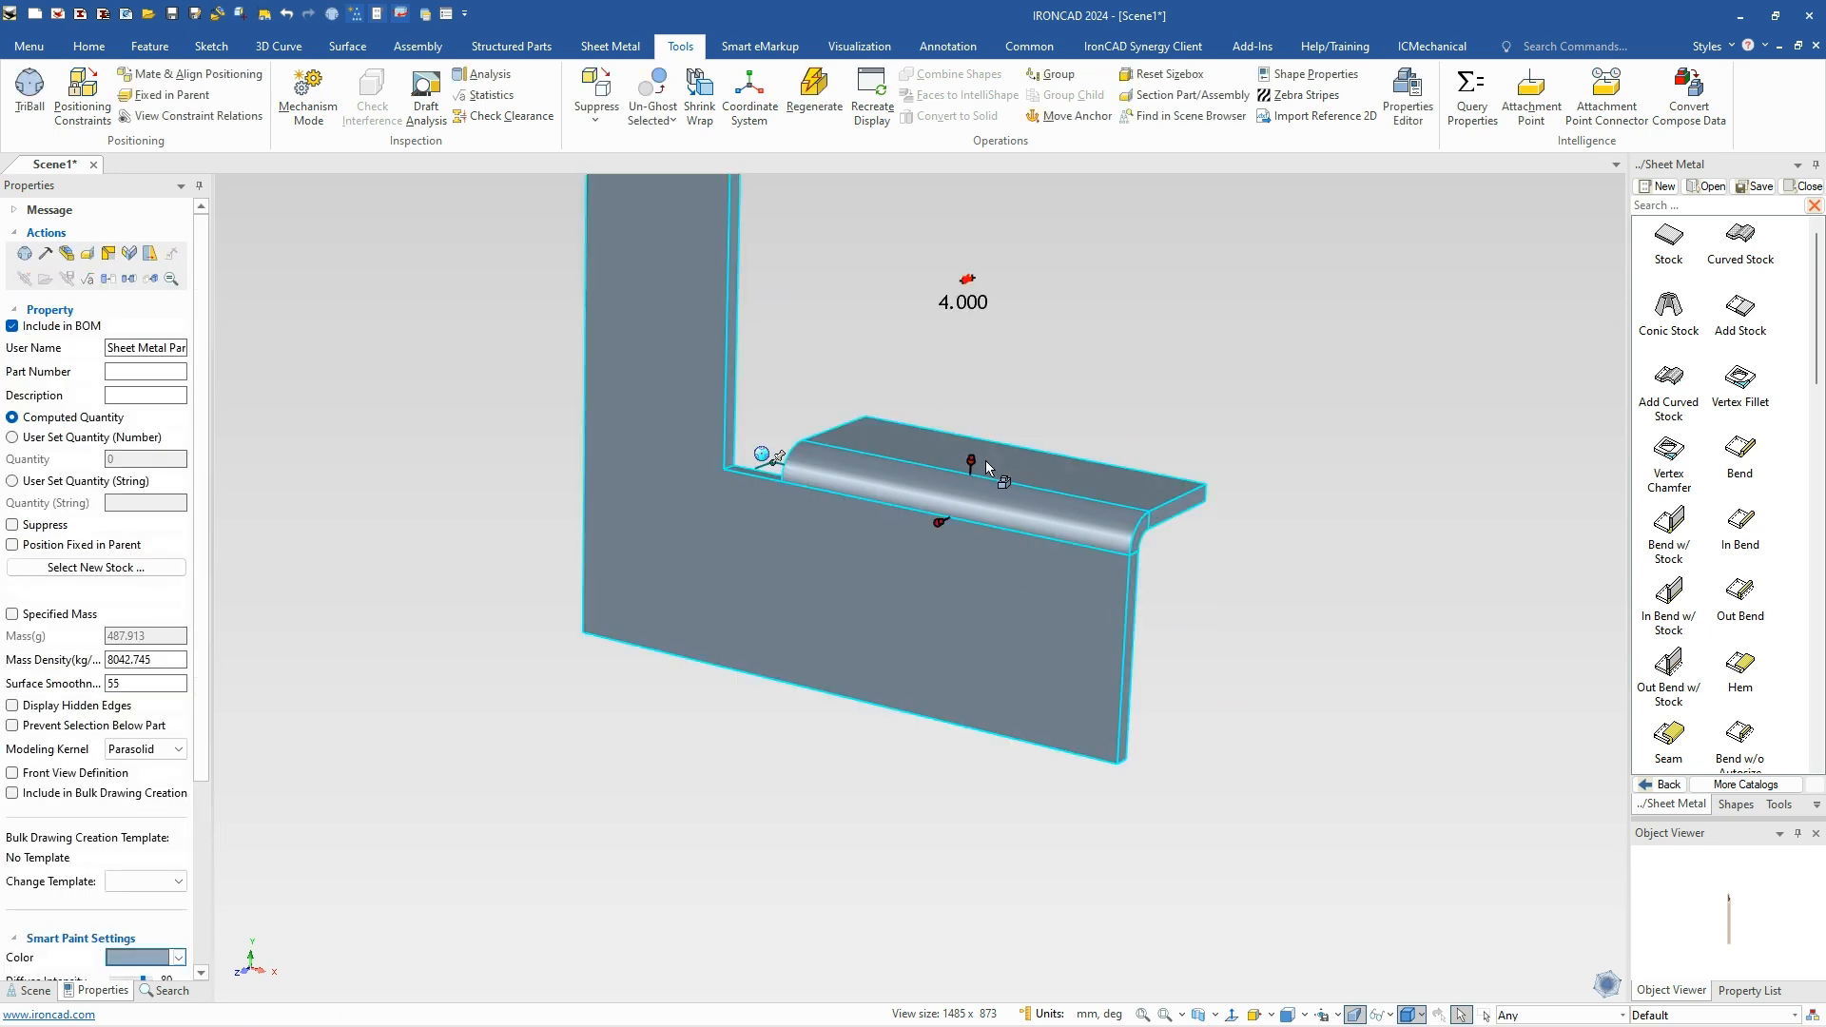
click(1112, 378)
click(1087, 482)
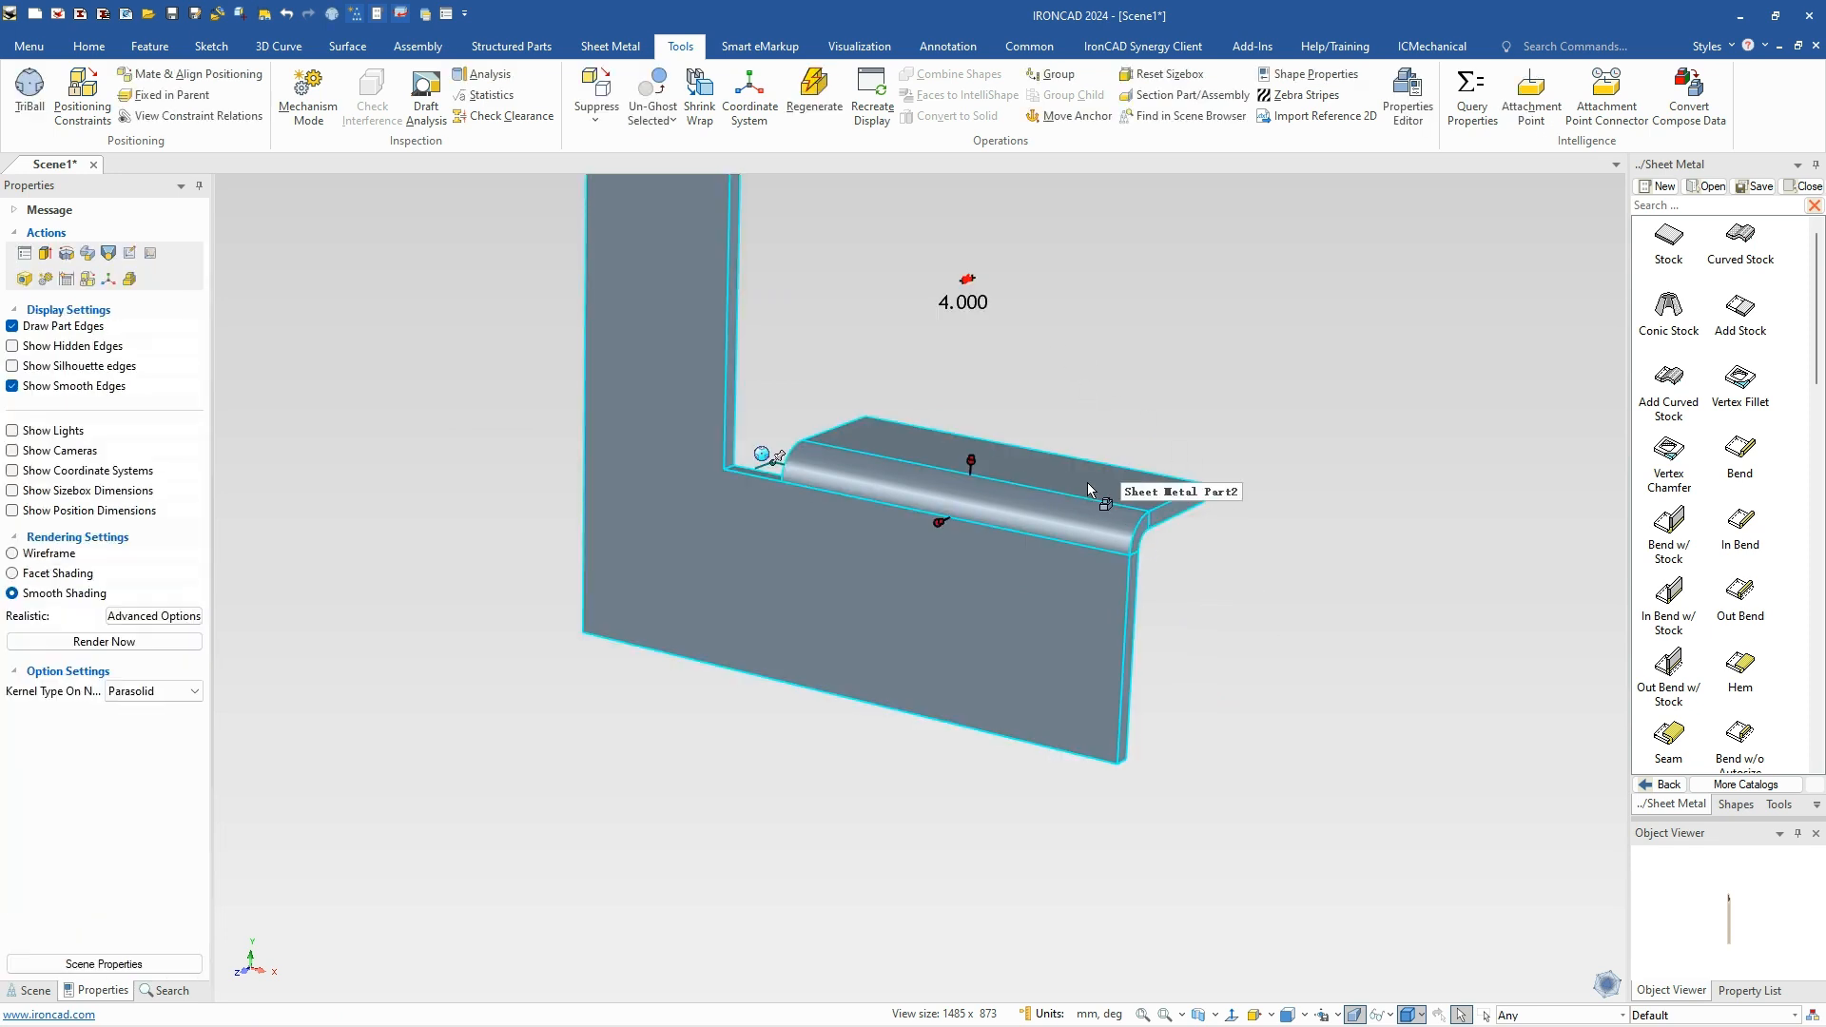
click(1086, 482)
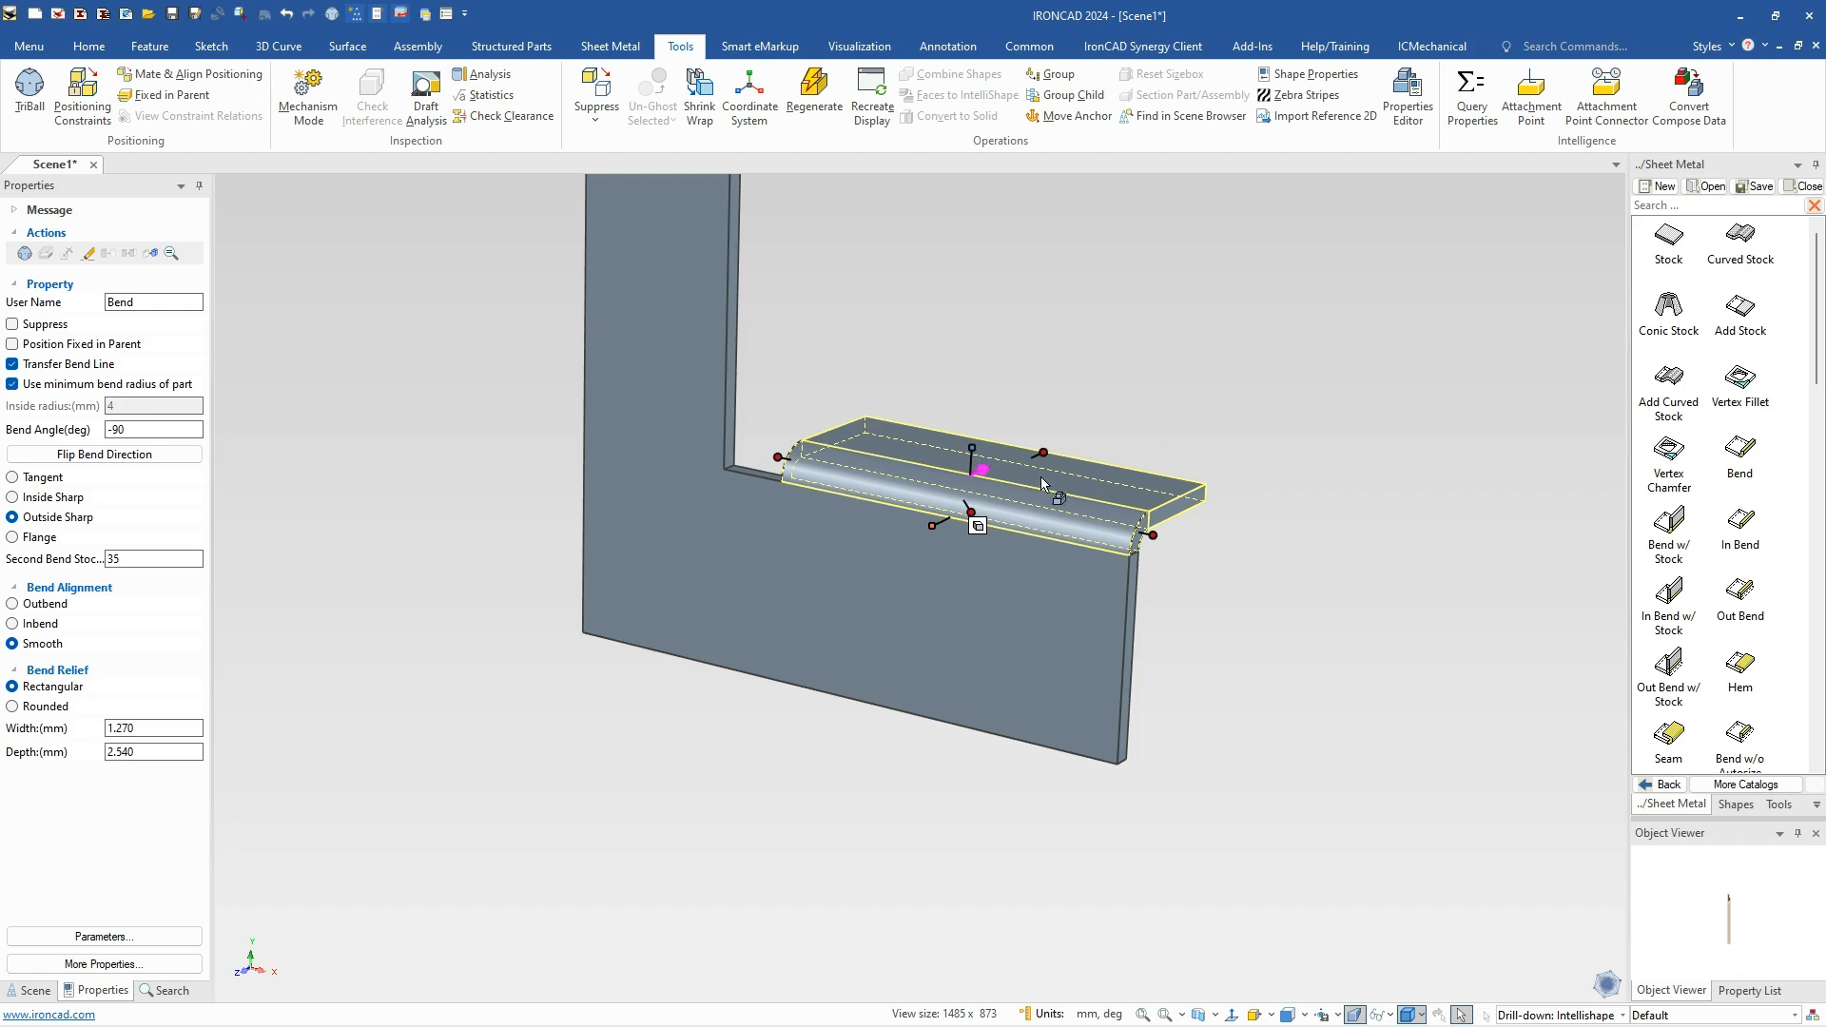
key(Escape)
Raise the plate edge carrying the bent flange by editing its distance from the plate's lower corner point.
click(979, 459)
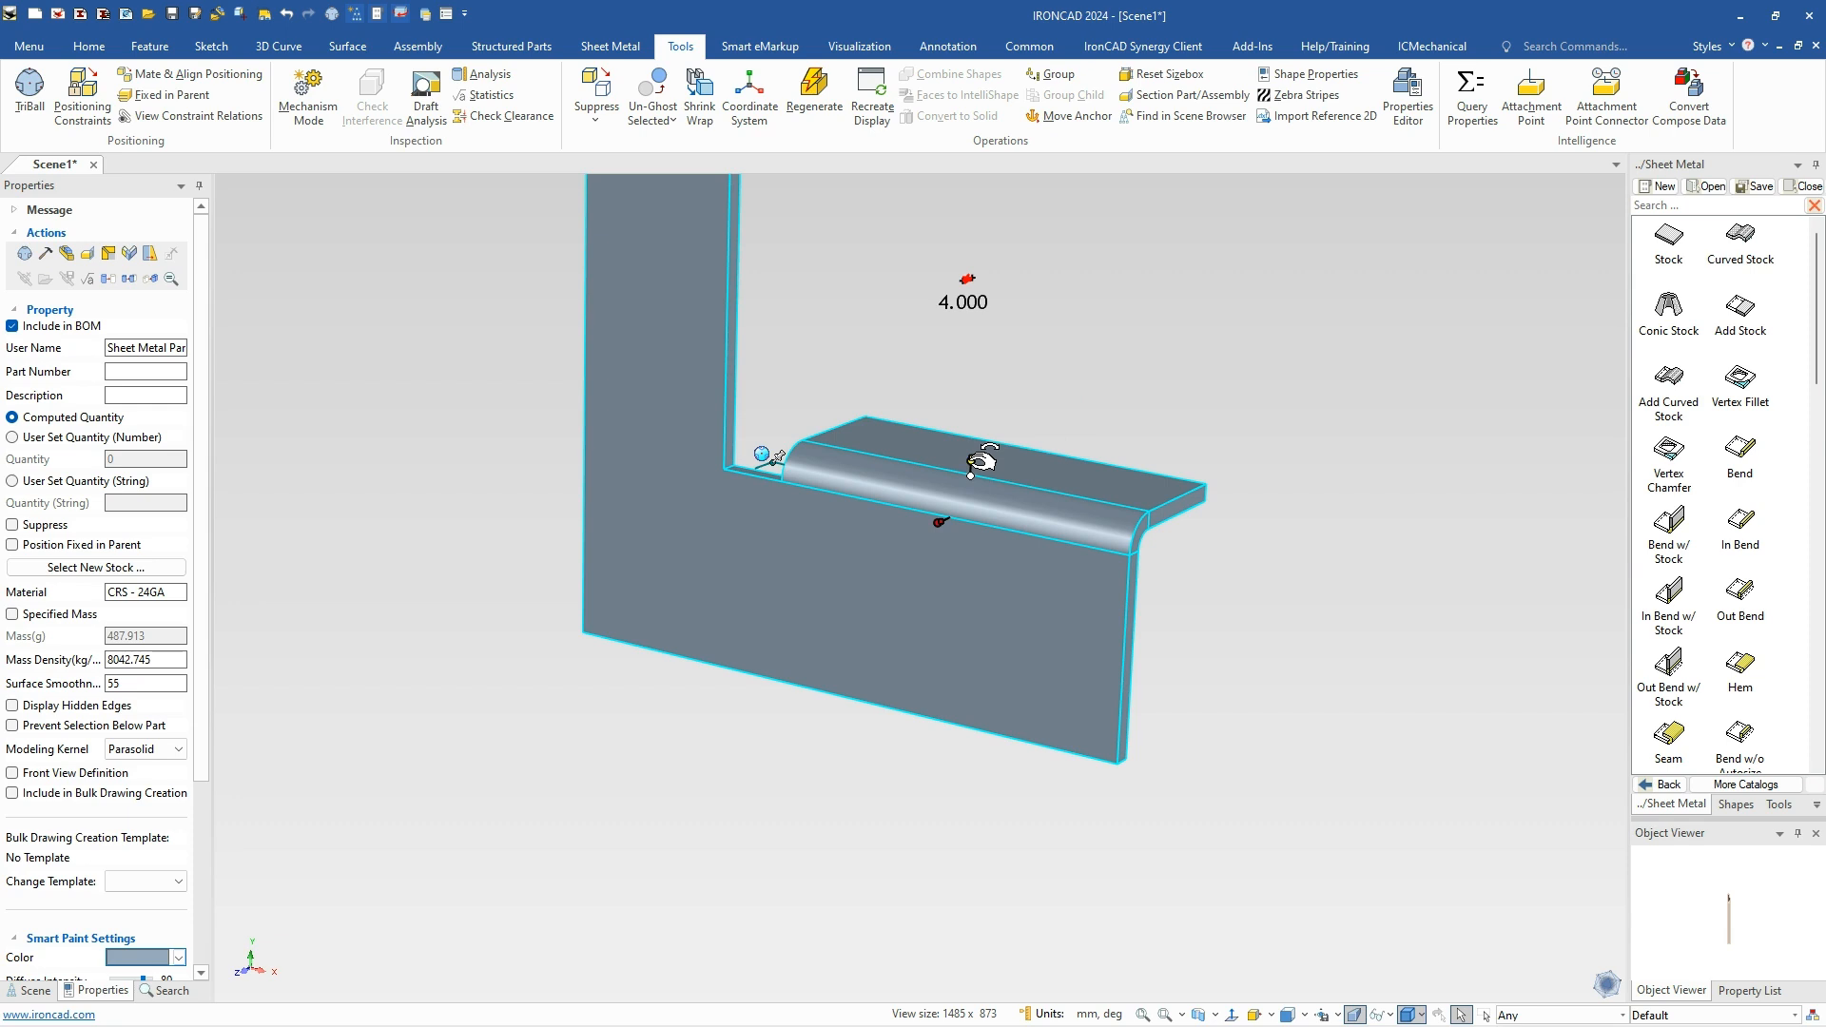
right_click(971, 463)
mouse_move(1133, 496)
click(1251, 496)
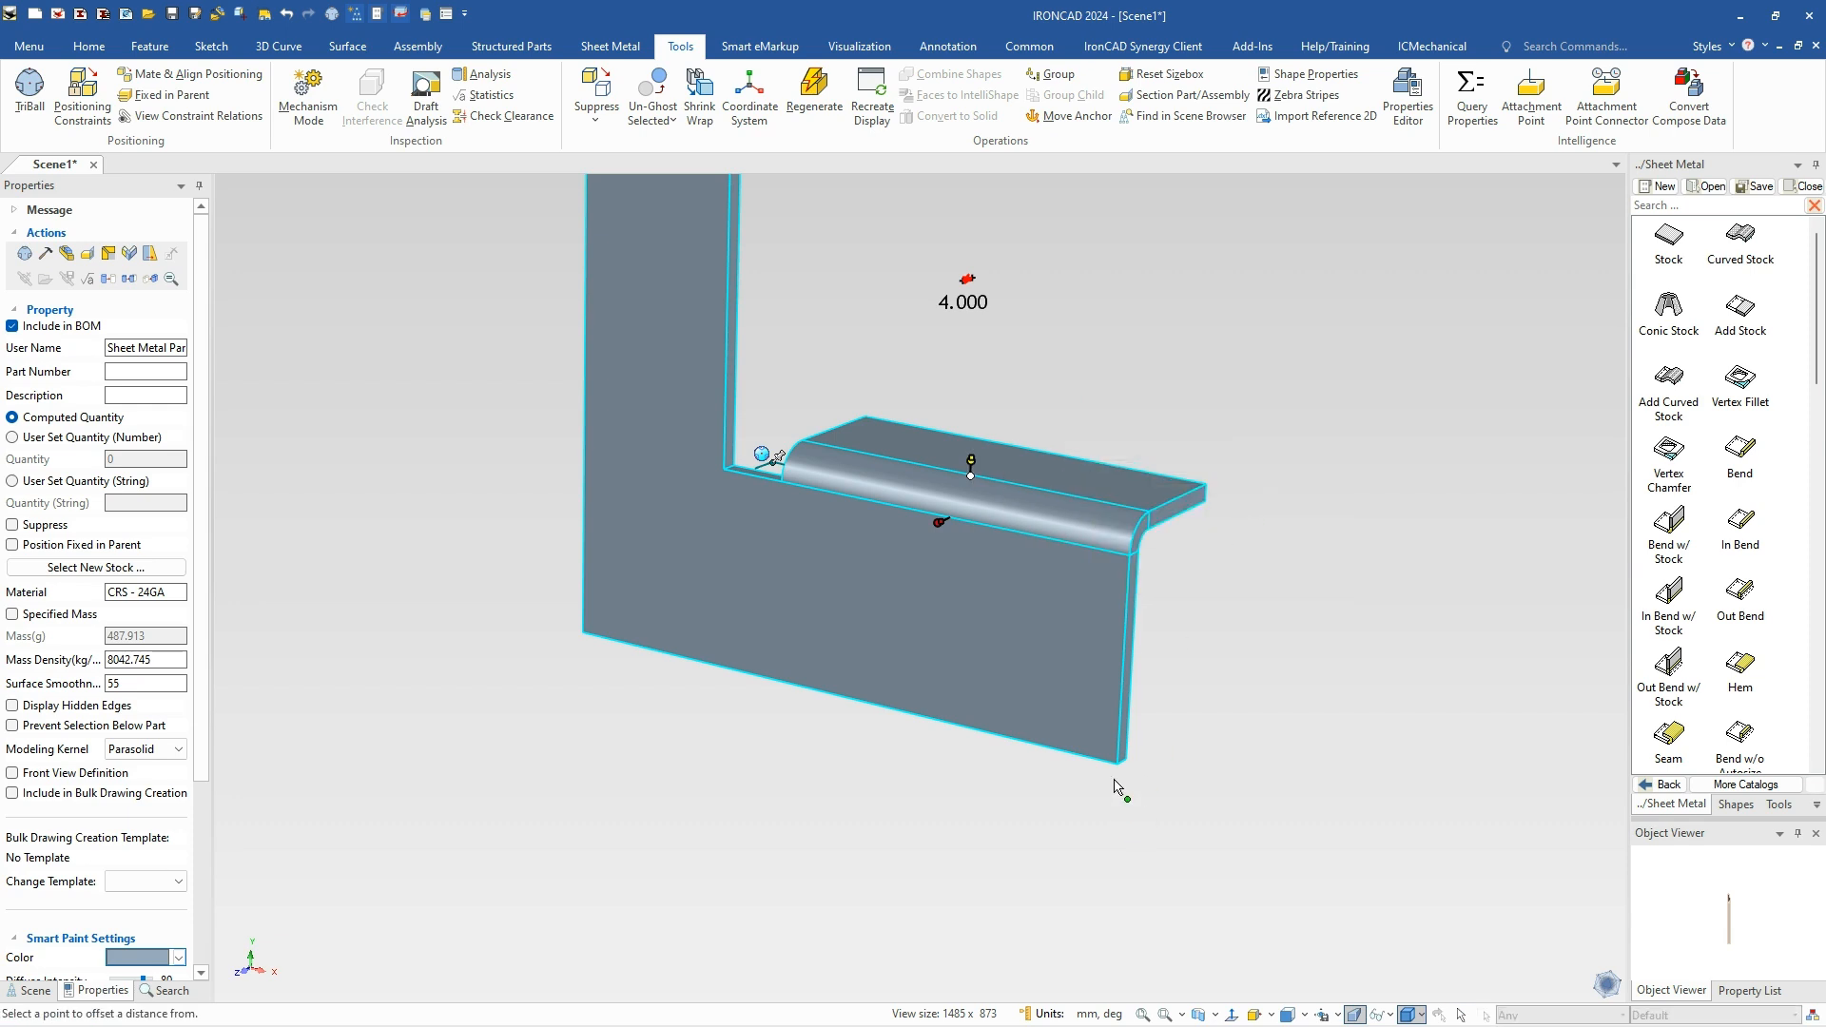
click(1120, 762)
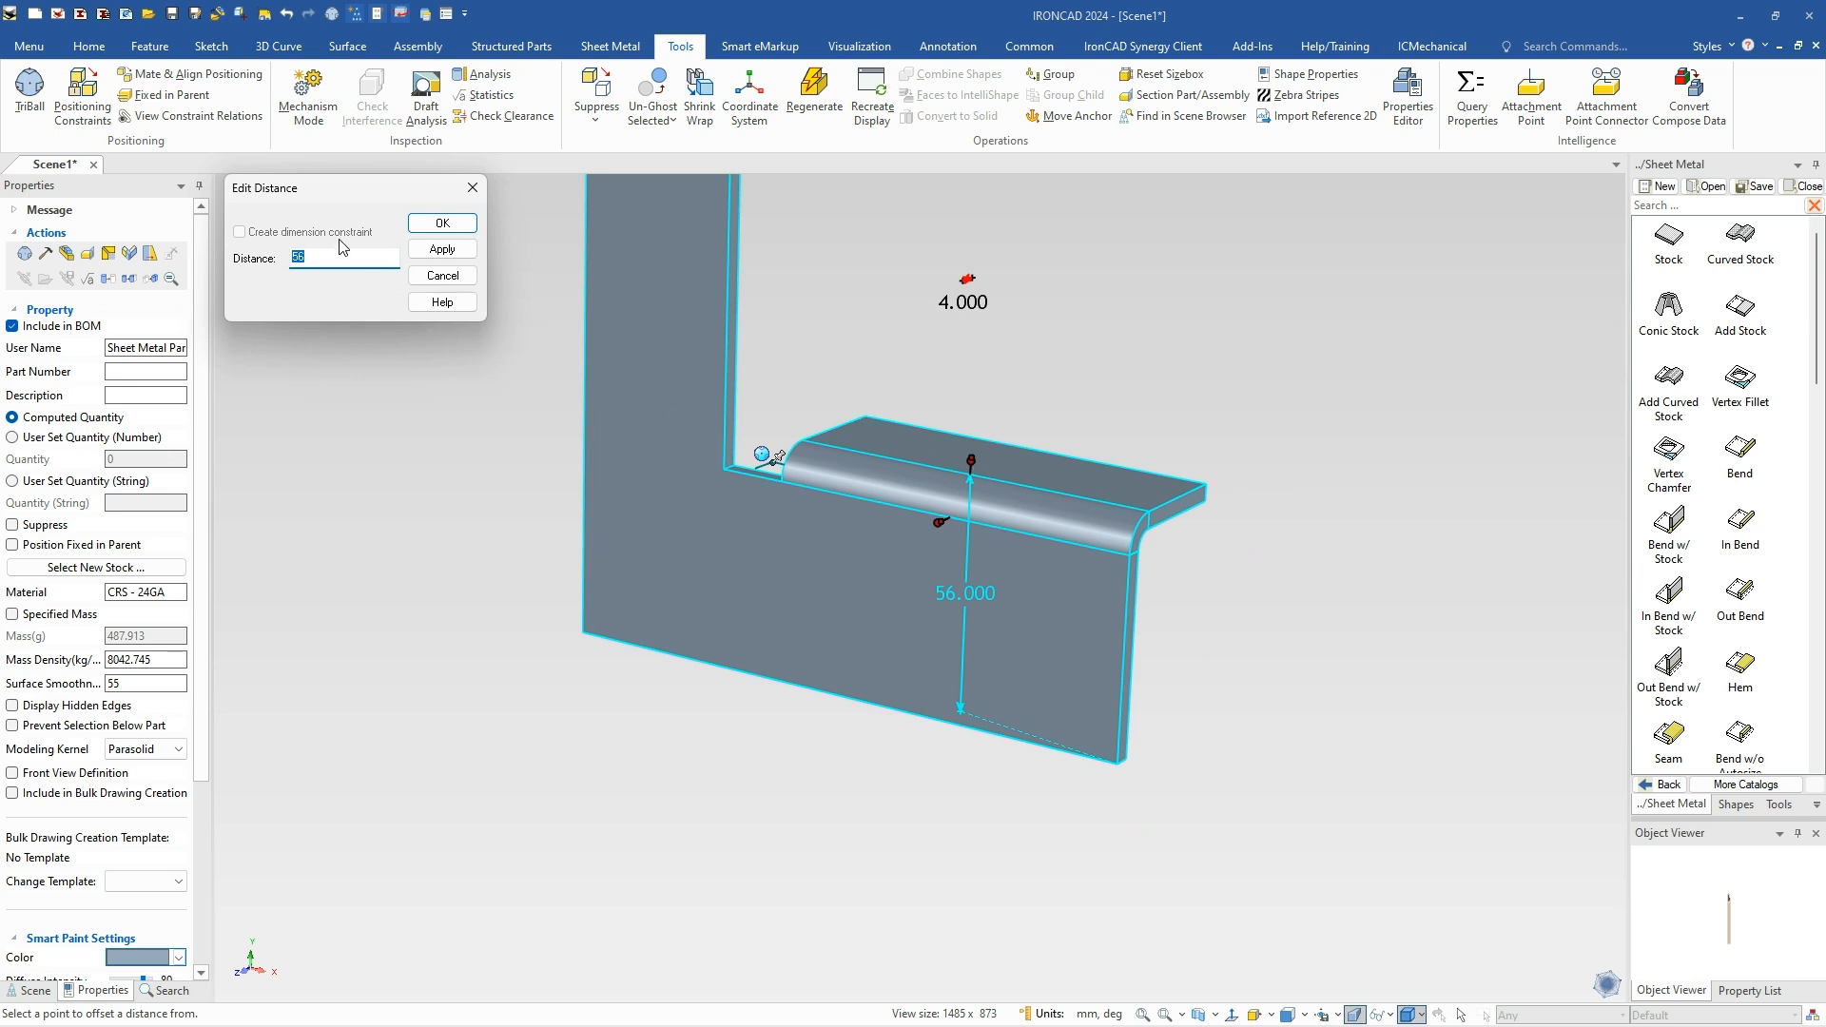
key(Return)
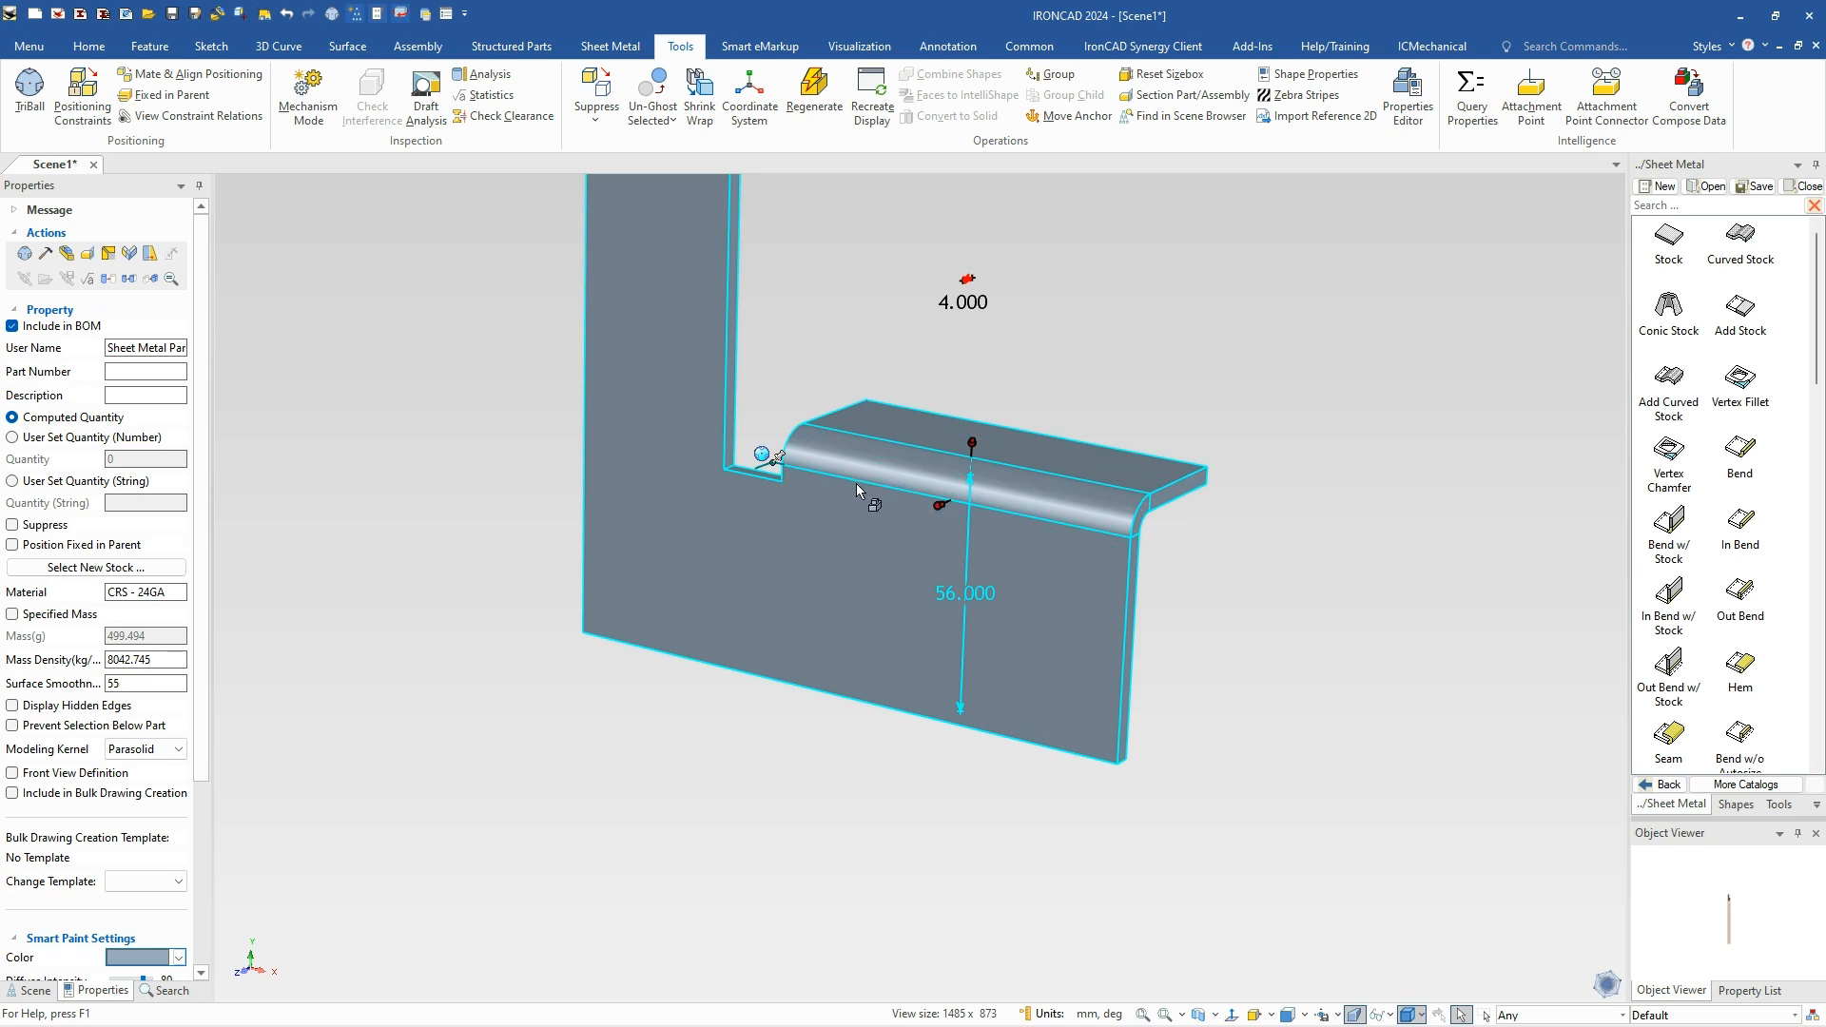
click(1253, 576)
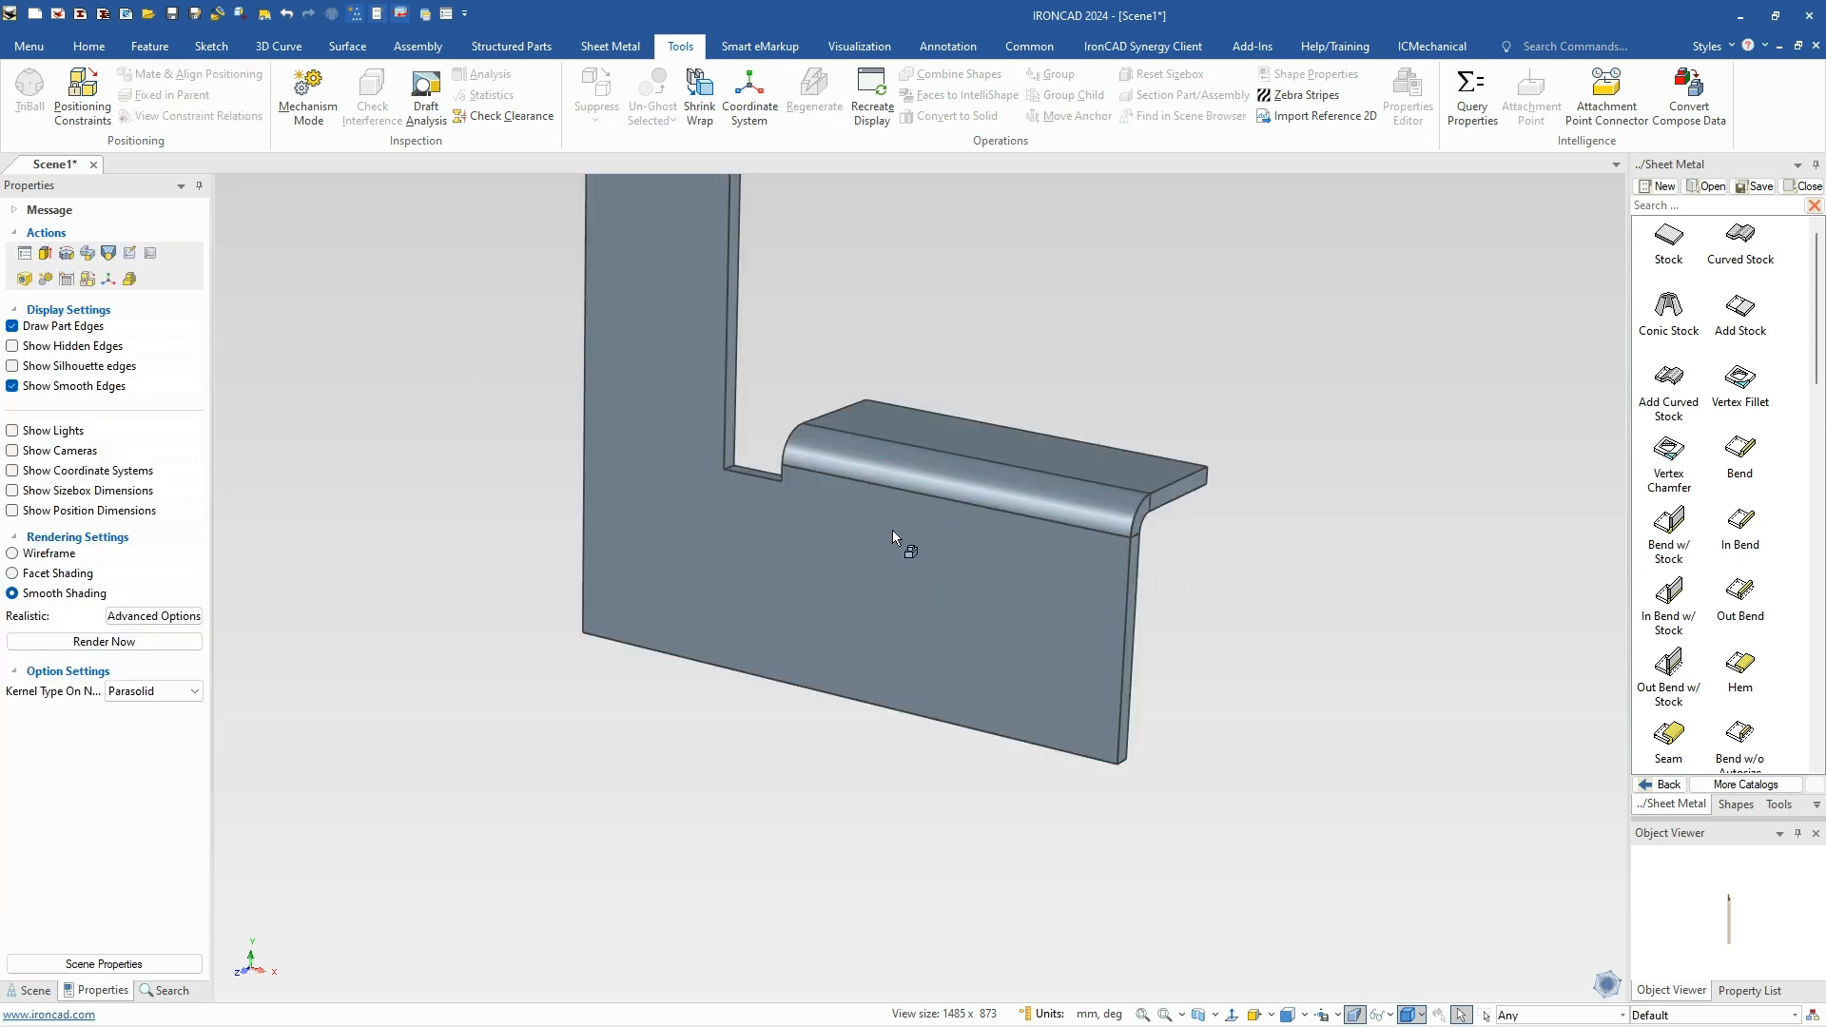
Place a Cut Cylinder on the plate's face near the inner corner of the L and size it to 16 mm diameter.
scroll(752, 535, up, 2)
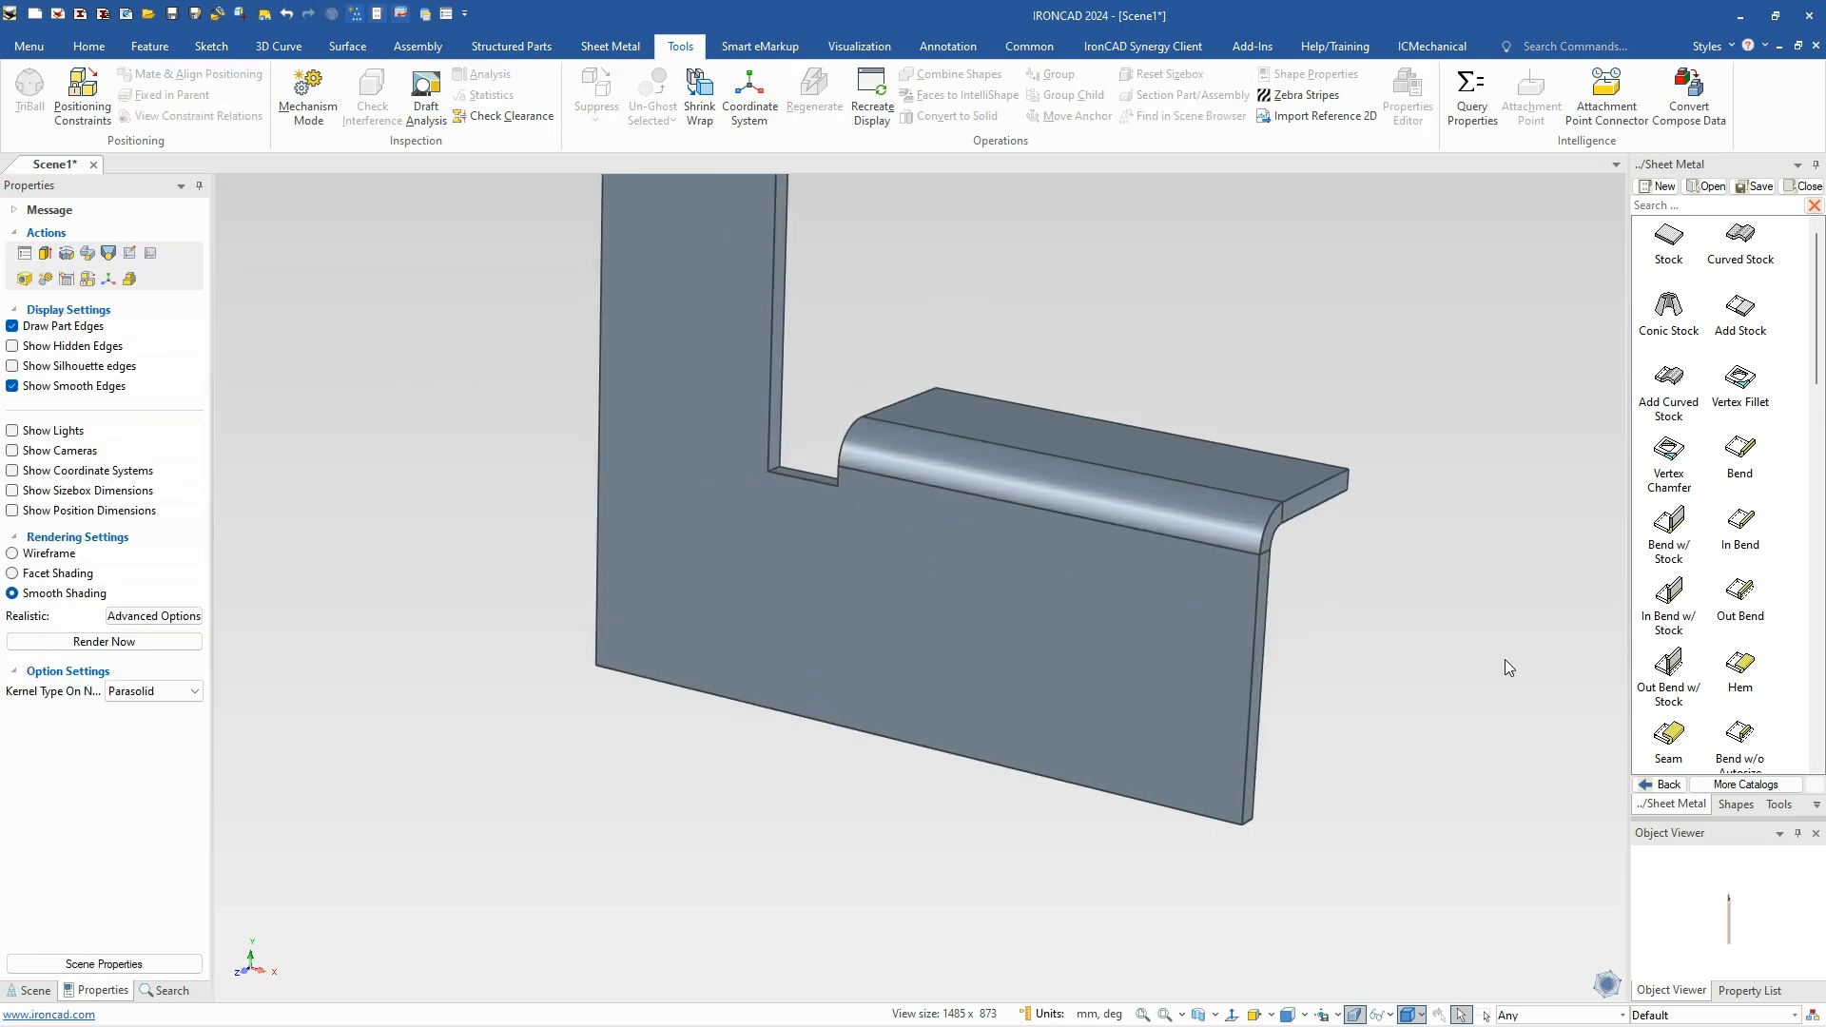
click(1736, 804)
drag(1739, 447, 859, 595)
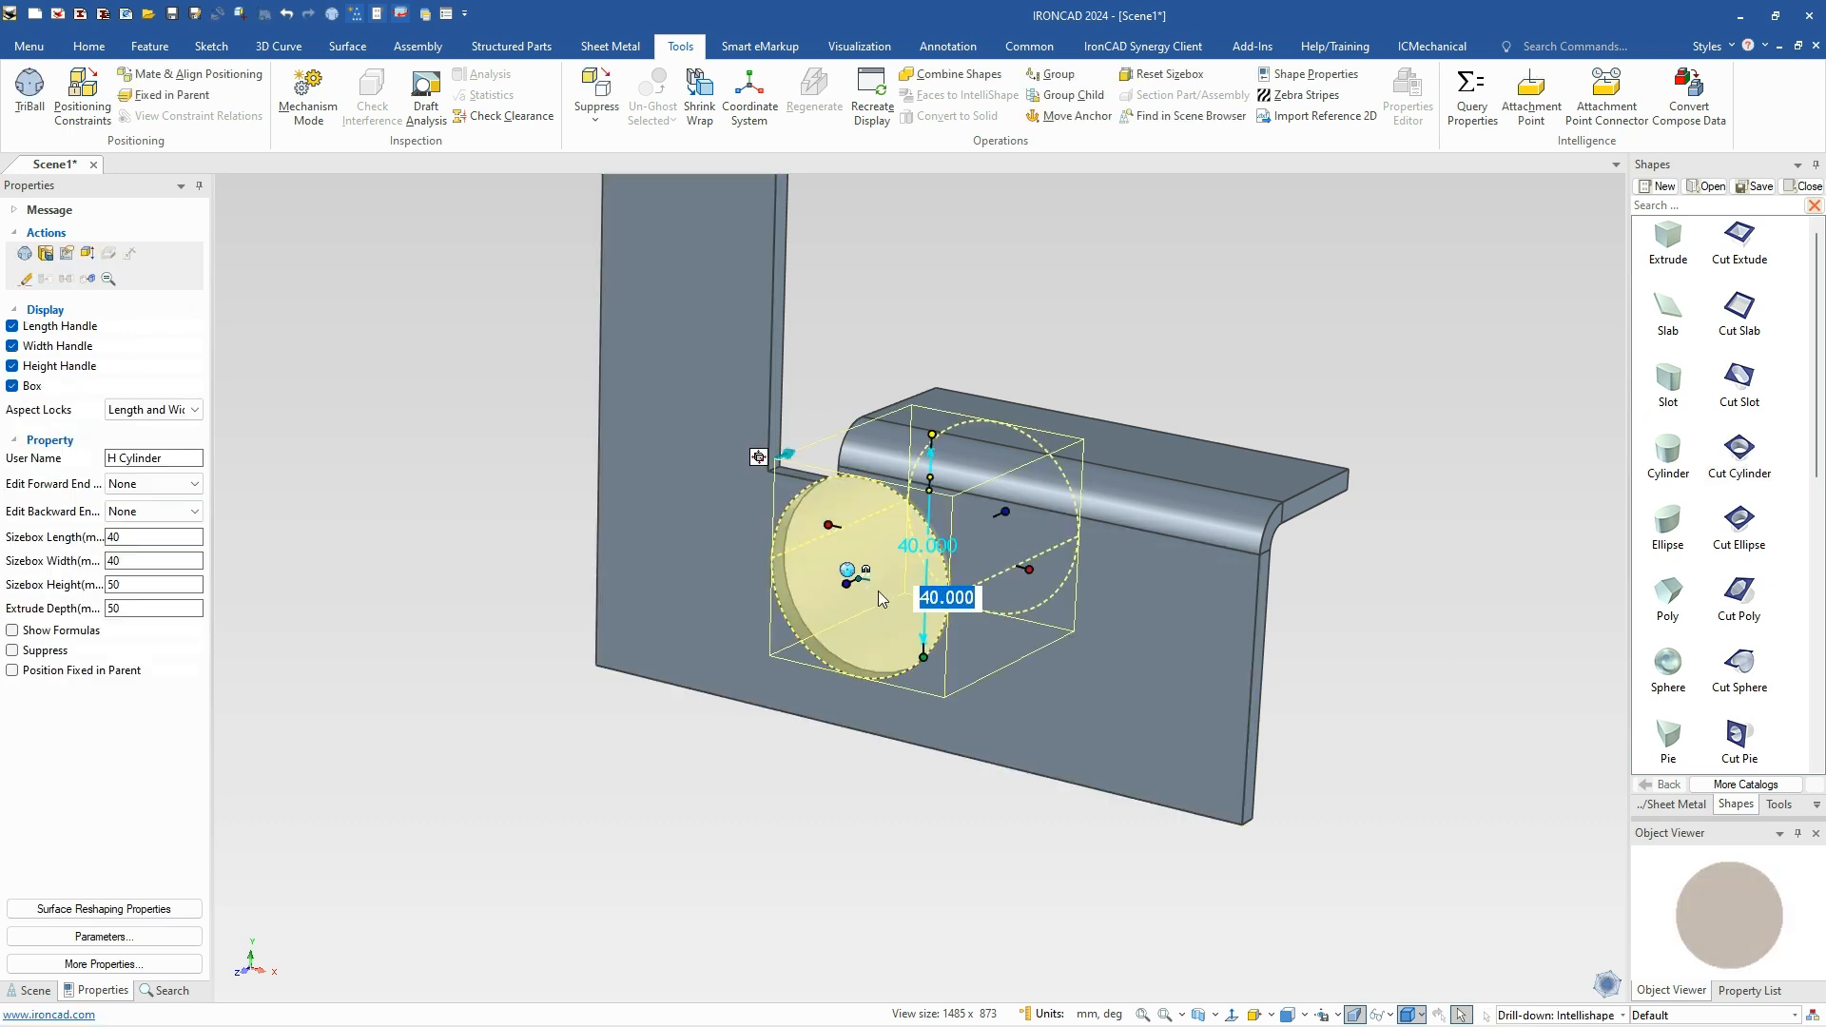
text(16)
key(Return)
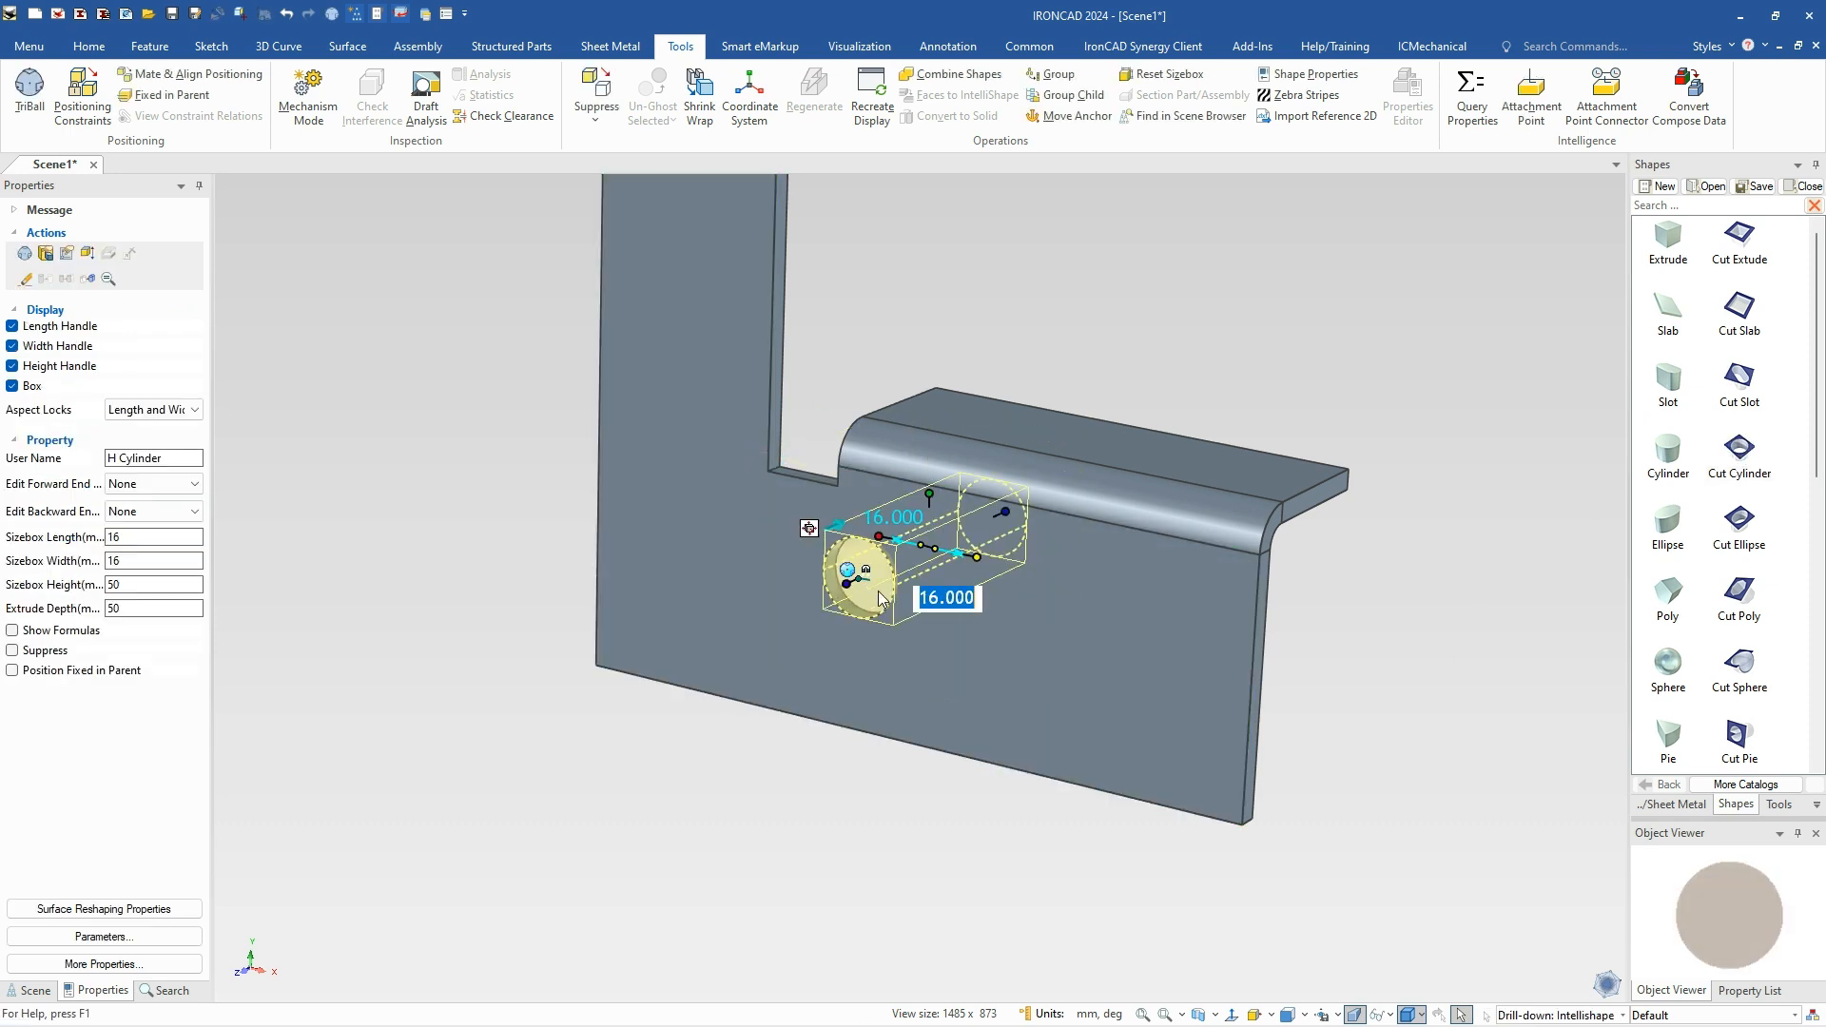
Move the cut cylinder with the TriBall to the midpoint of the short notch edge between the upright leg and the bend.
key(F10)
drag(863, 567, 808, 477)
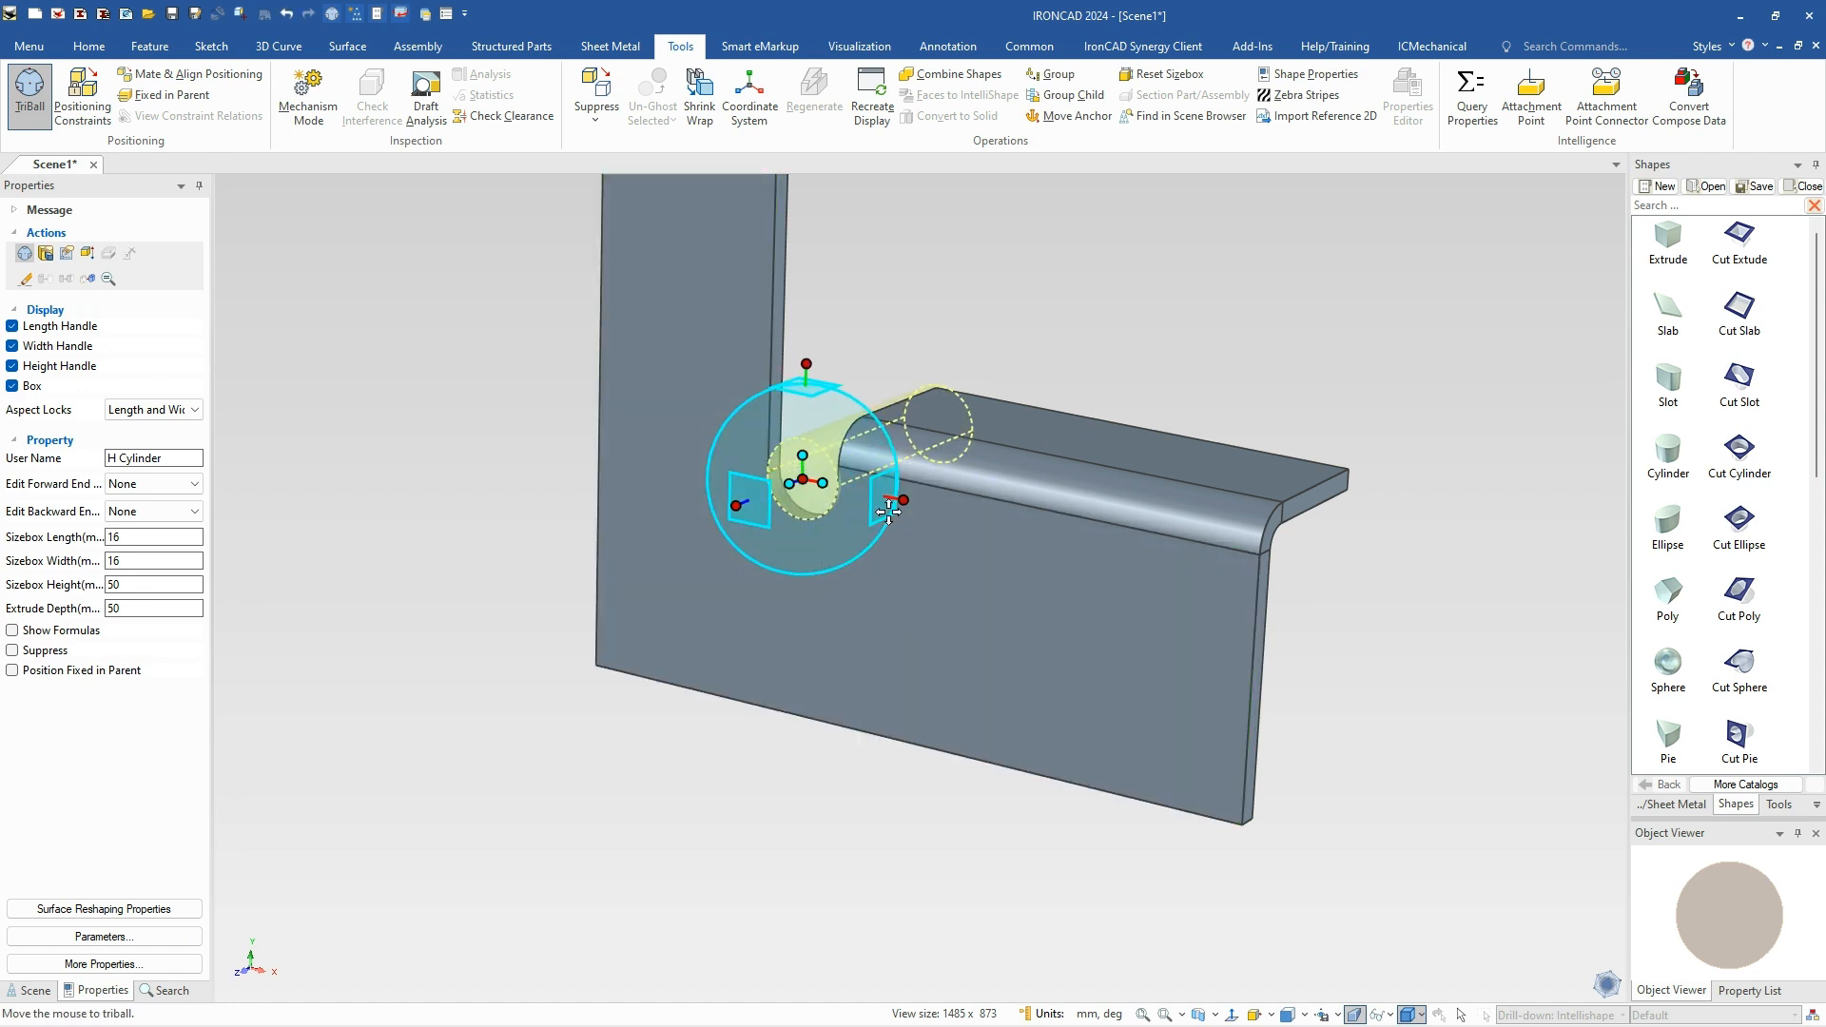
key(F10)
click(938, 340)
mouse_move(915, 656)
middle_down()
mouse_move(1125, 656)
mouse_move(893, 579)
mouse_move(925, 658)
middle_up()
scroll(898, 571, down, 4)
middle_drag(871, 458, 924, 573)
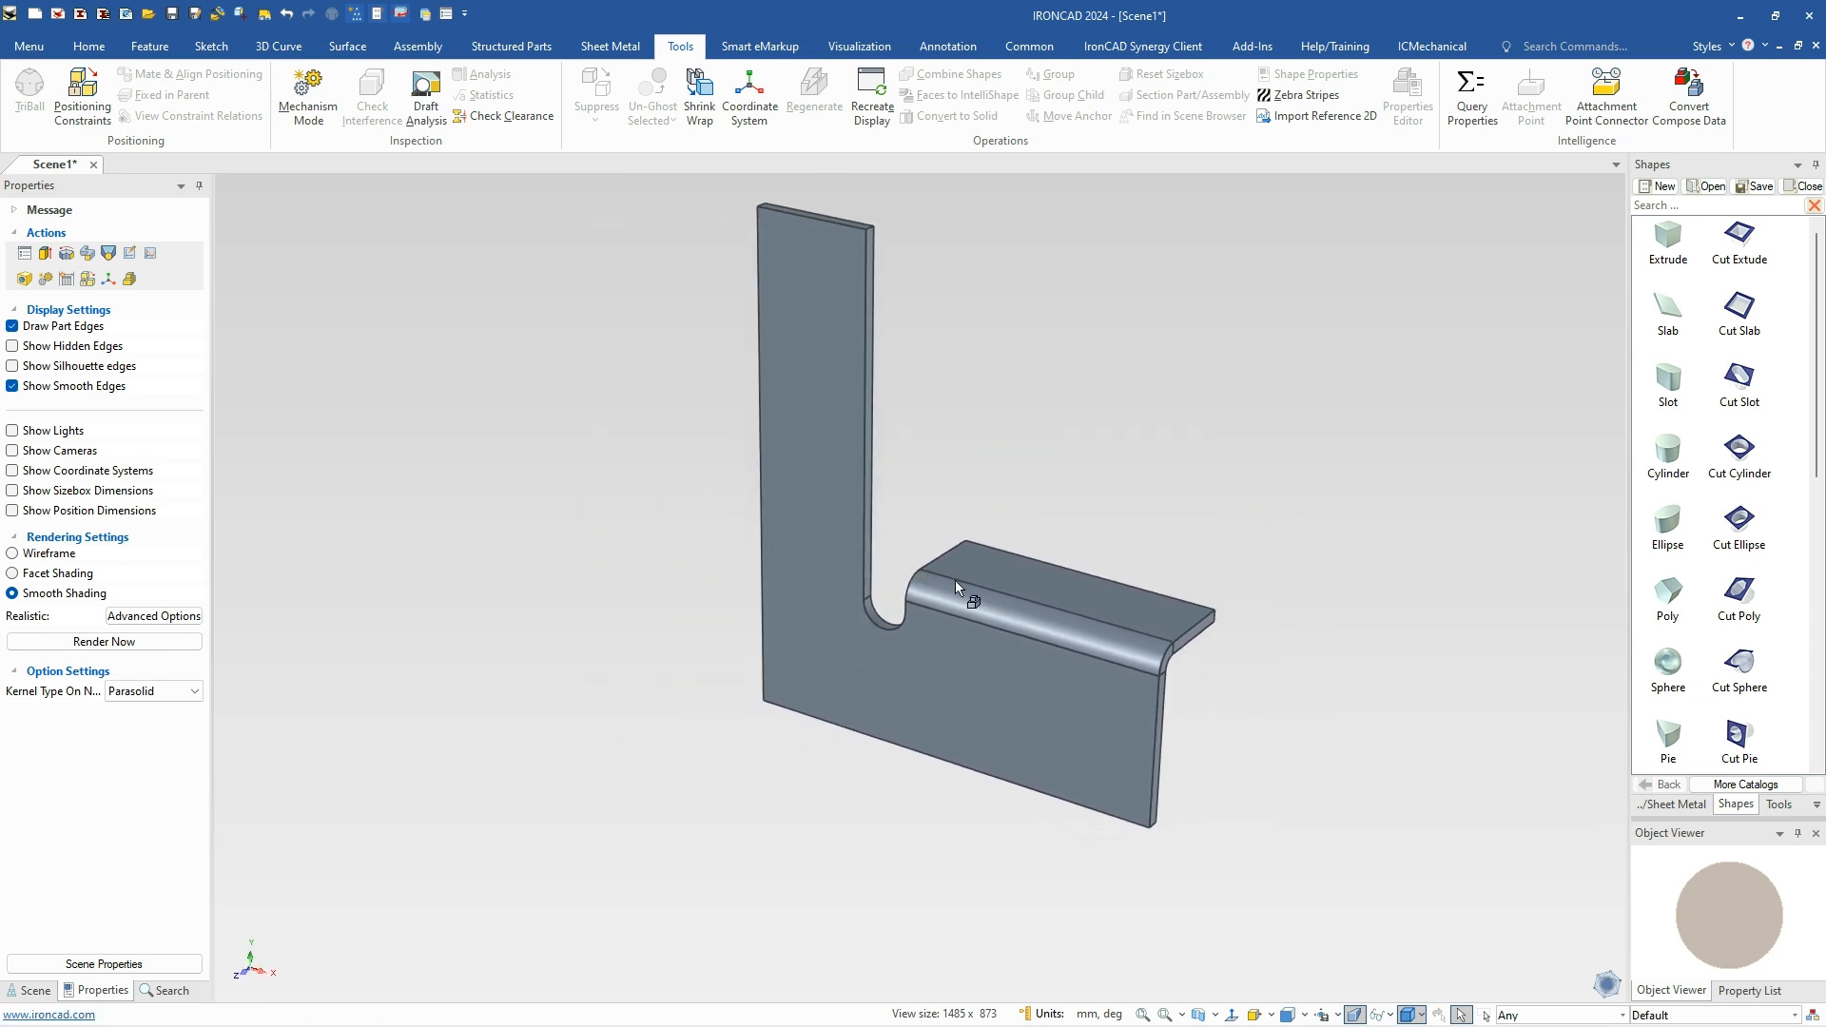
Place an Obround punch on the top face of the bent flange and rotate it 90 degrees to run along the flange.
scroll(1103, 599, up, 3)
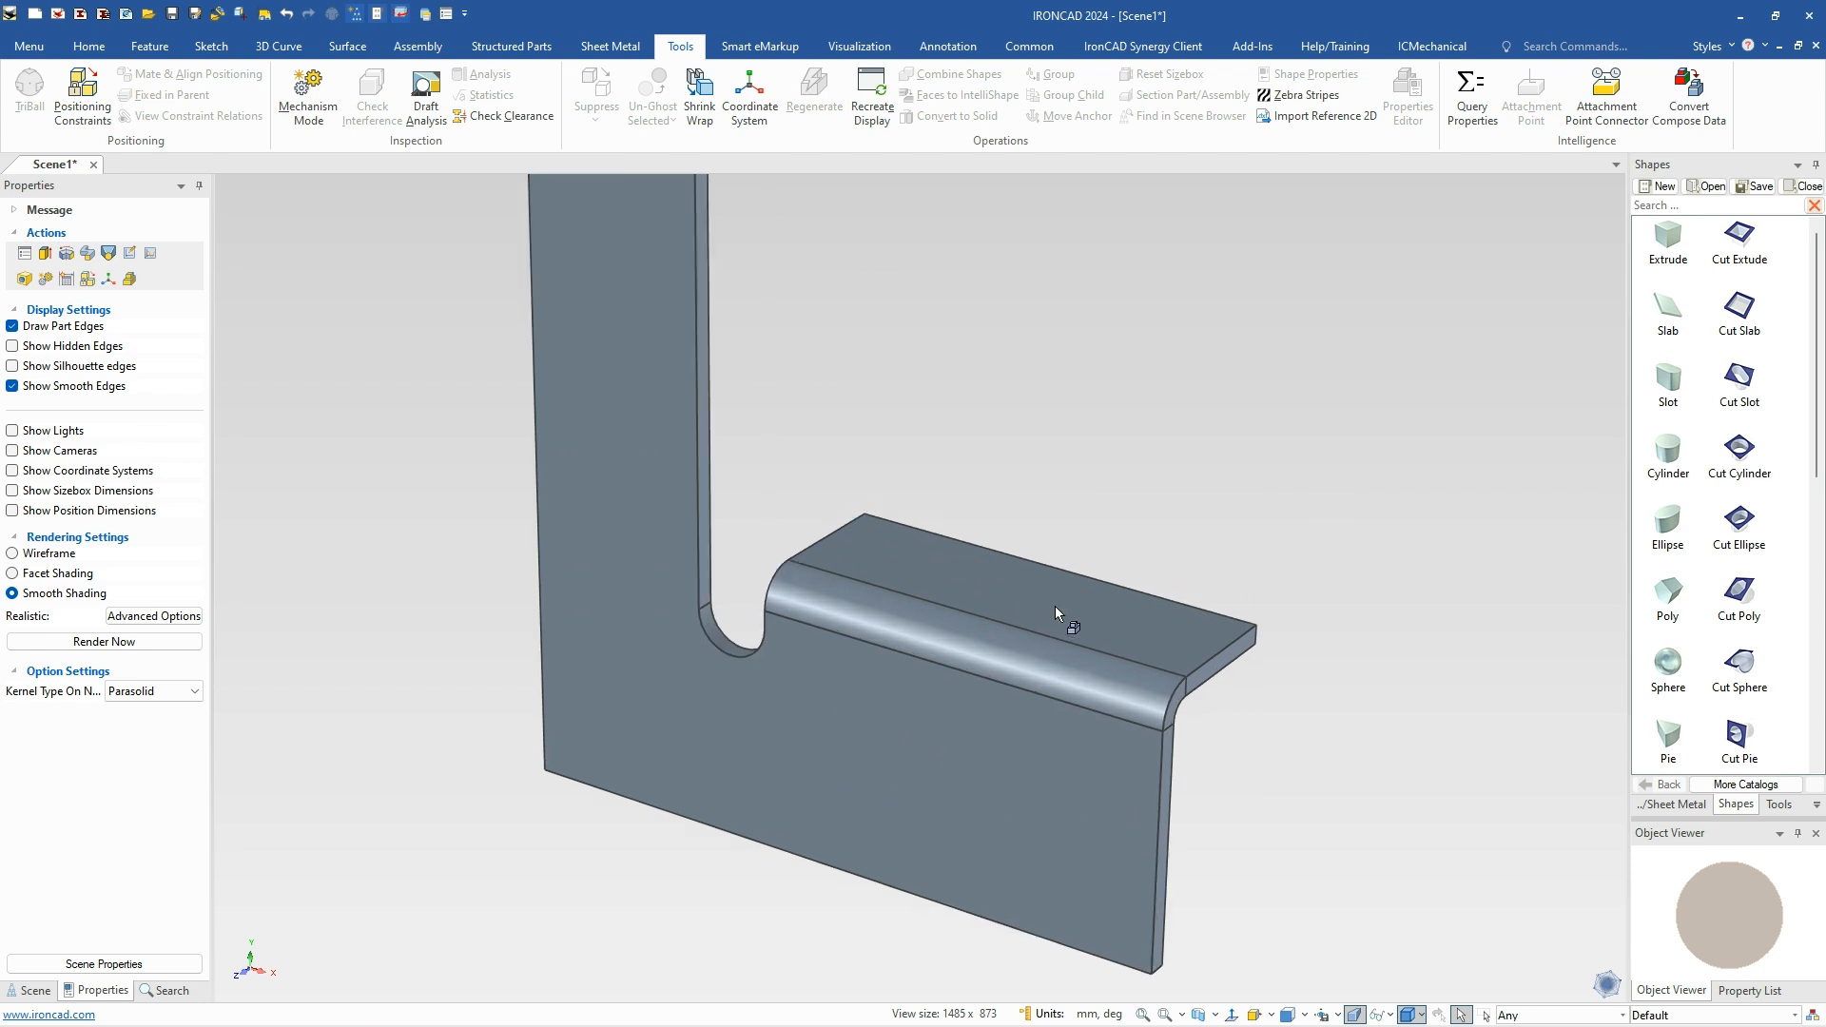
click(1674, 804)
scroll(1726, 630, down, 8)
scroll(1729, 627, down, 6)
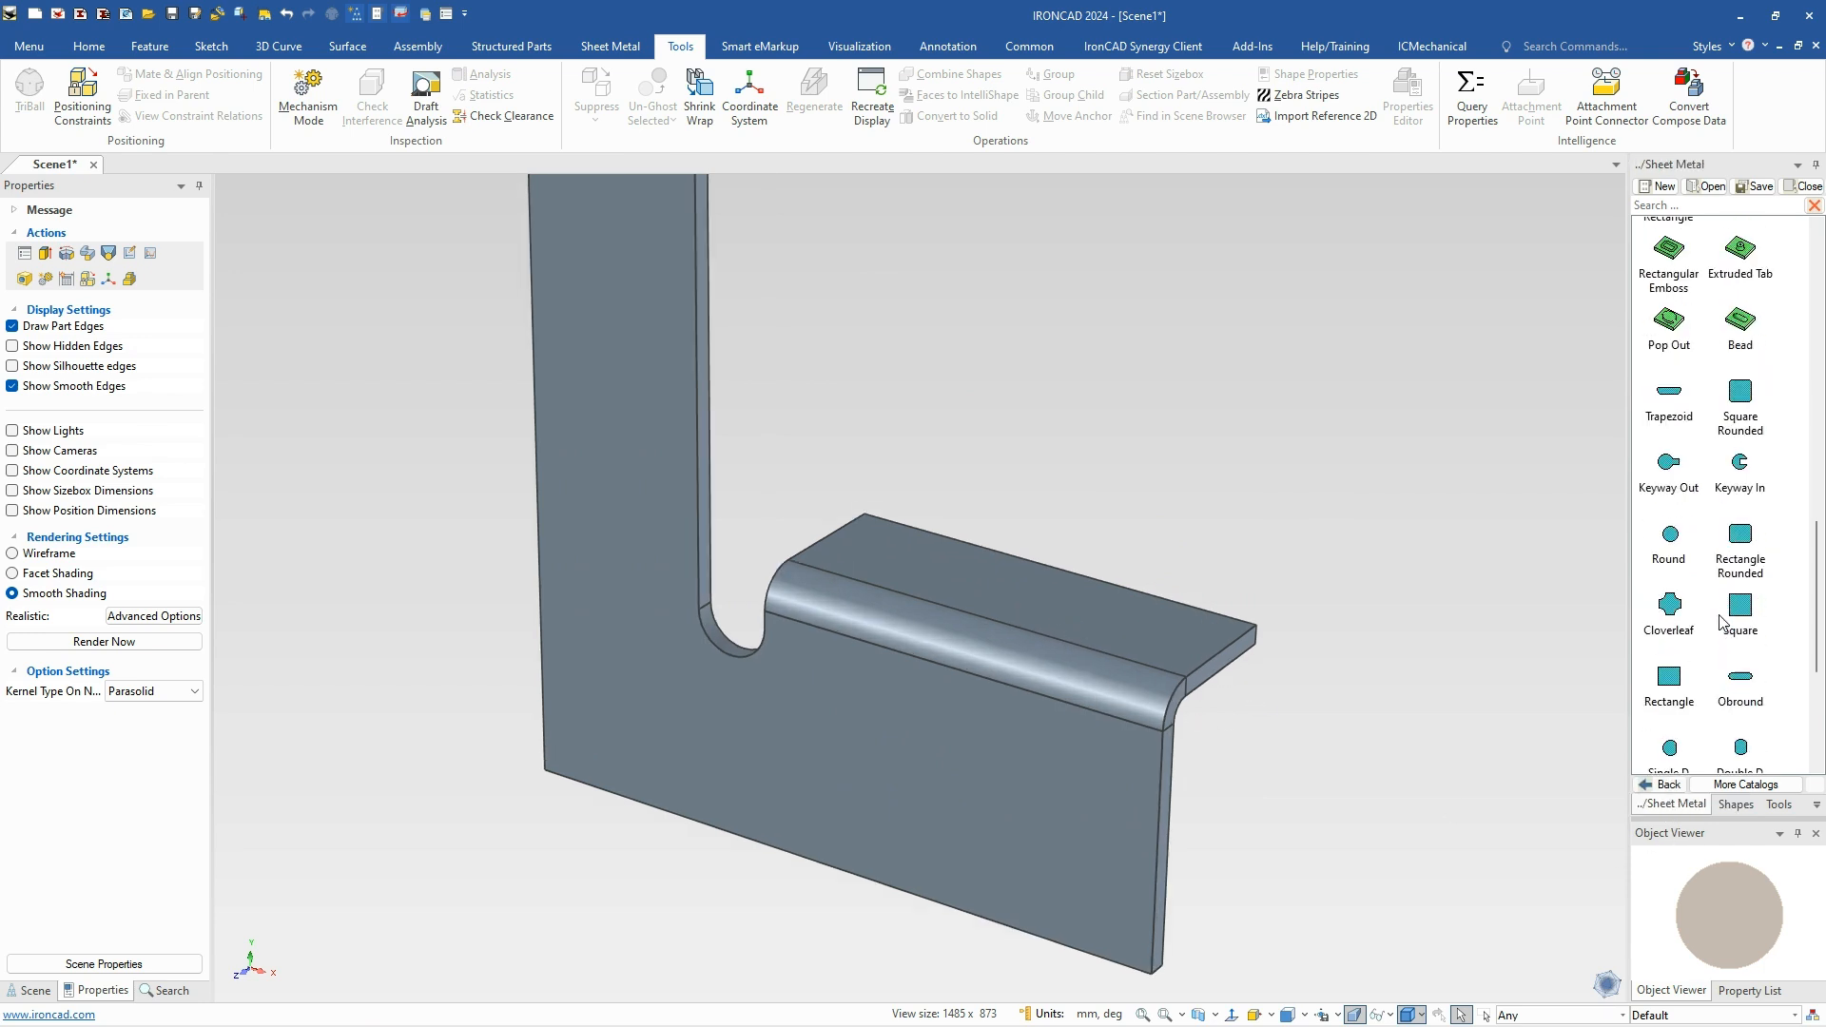
drag(1749, 575, 1019, 593)
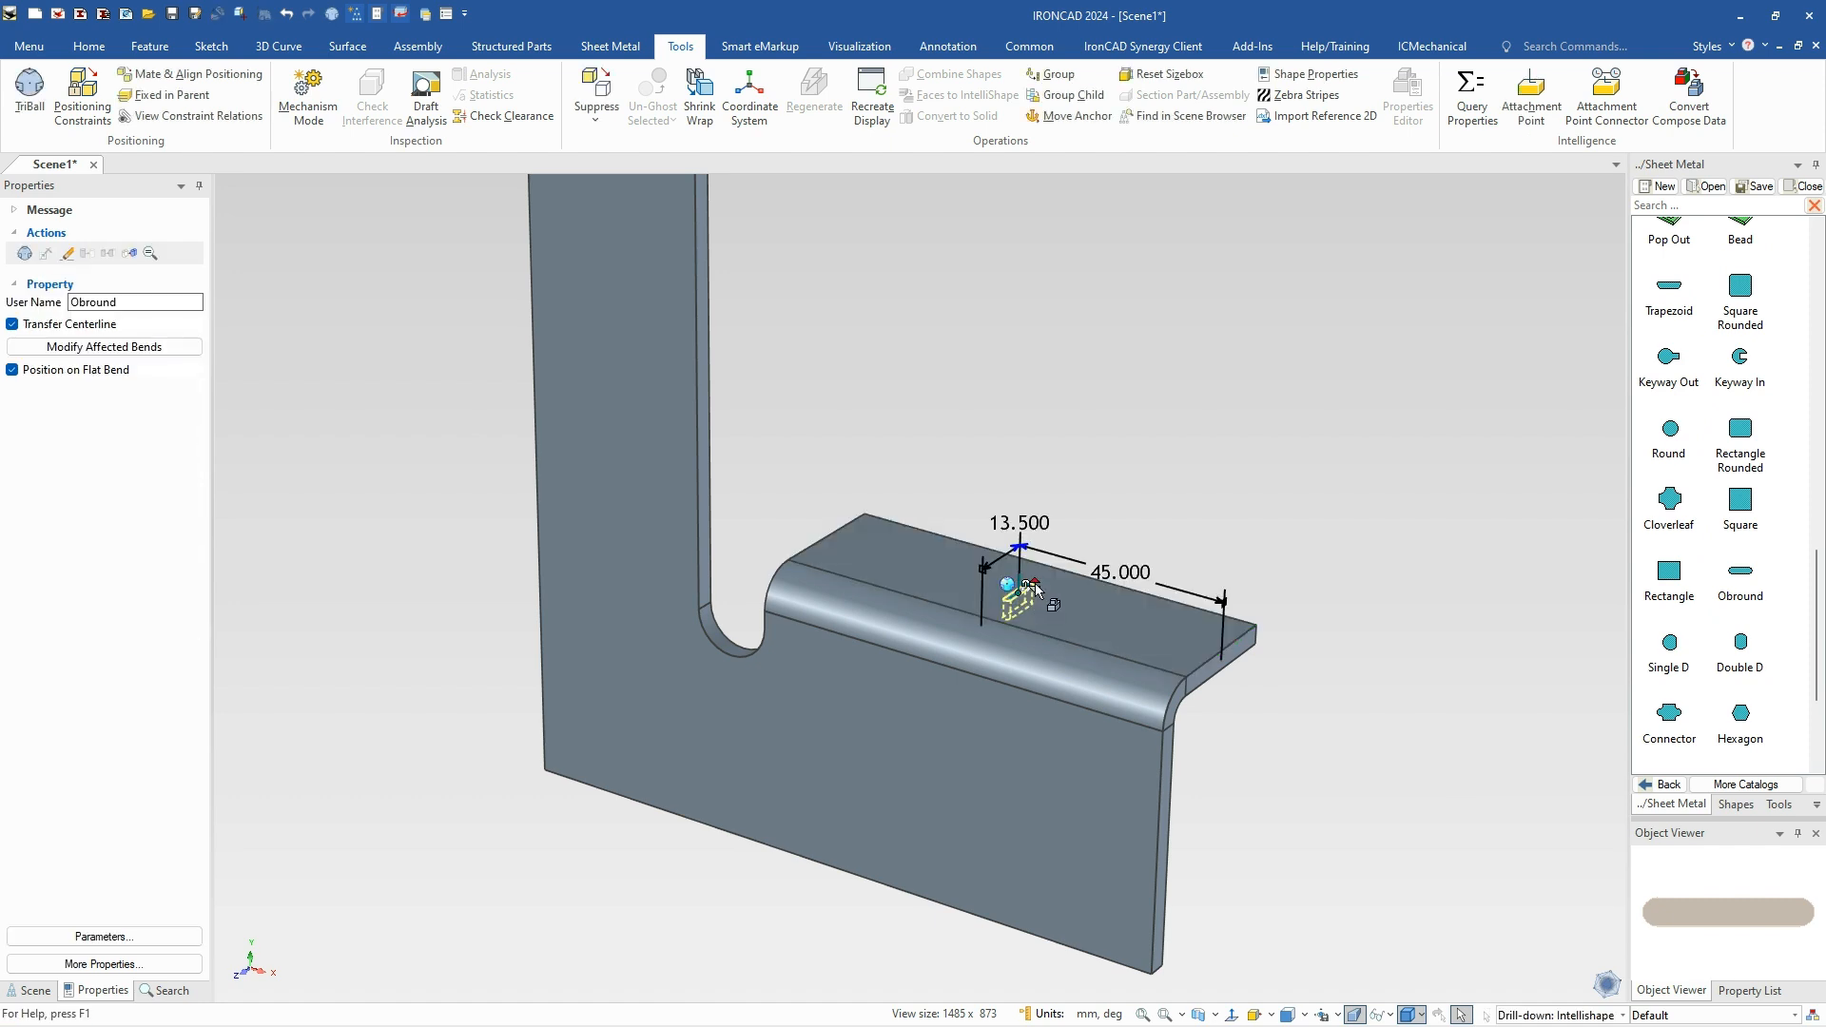
click(1034, 586)
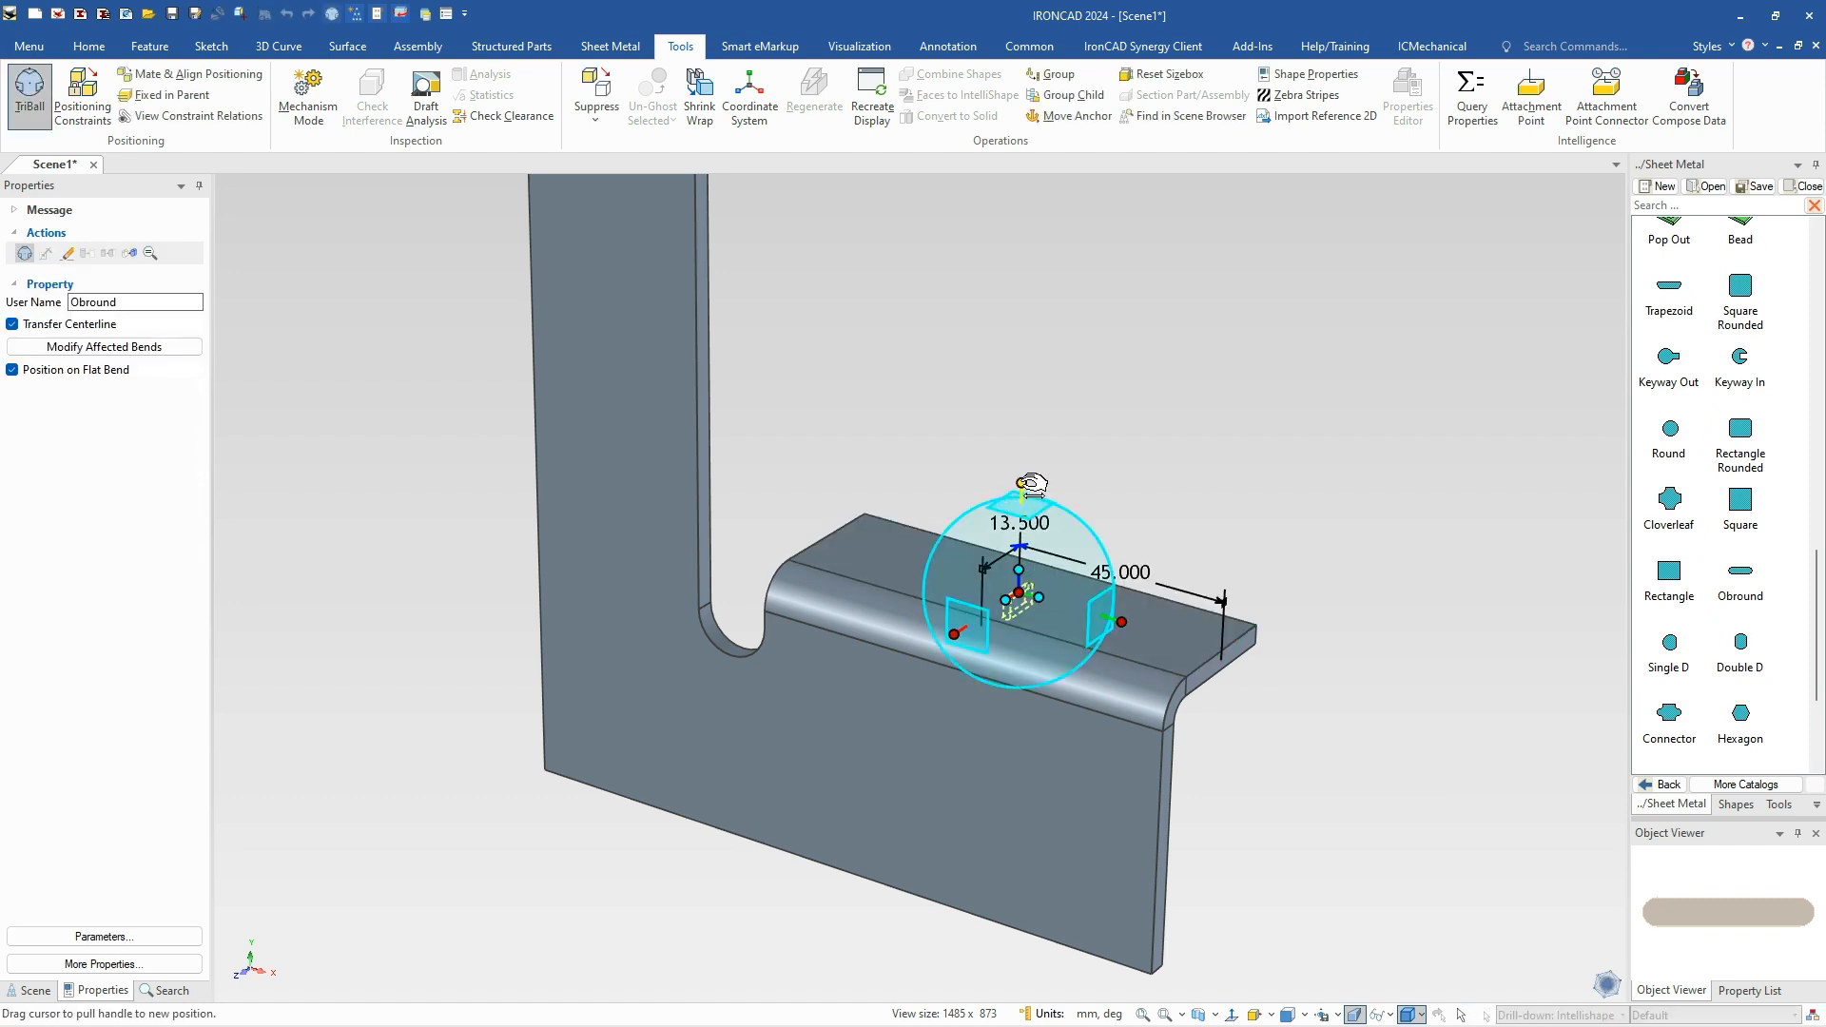
drag(1072, 595, 1044, 622)
text(90)
key(Return)
key(F10)
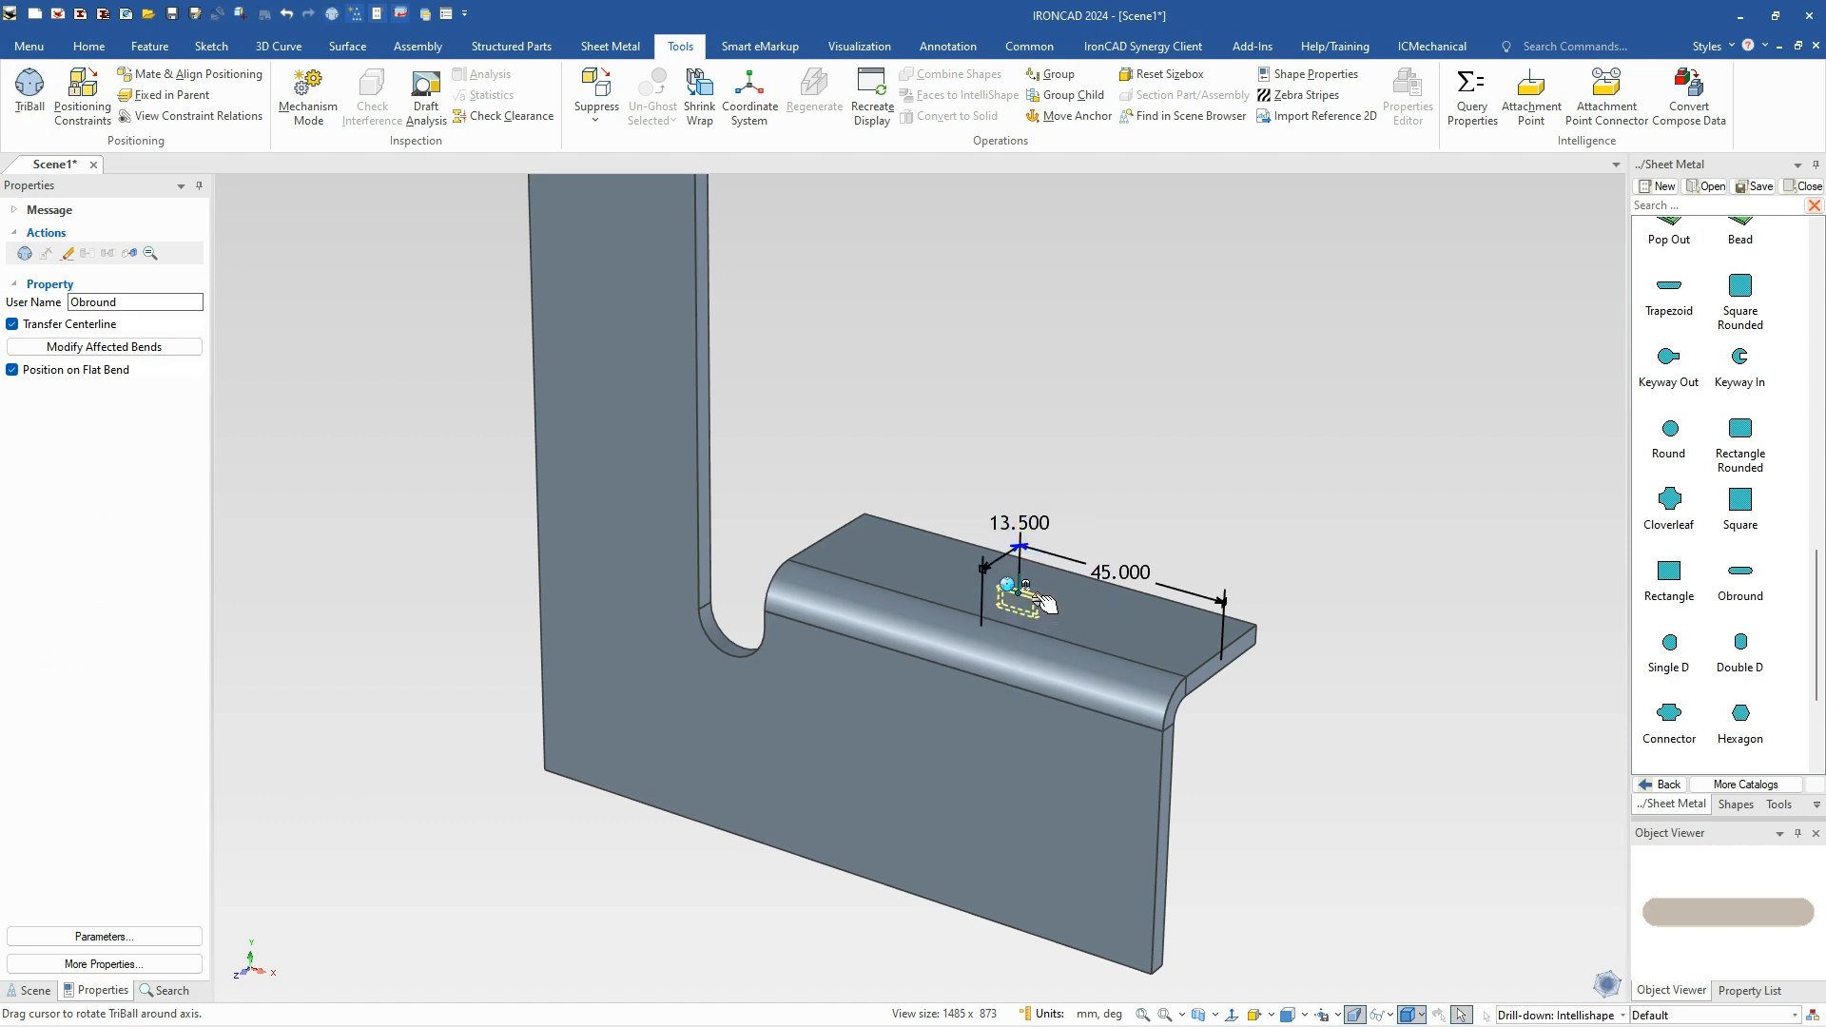
Give the obround punch a custom size of 40 mm length and 12 mm width.
right_click(1046, 602)
click(1084, 631)
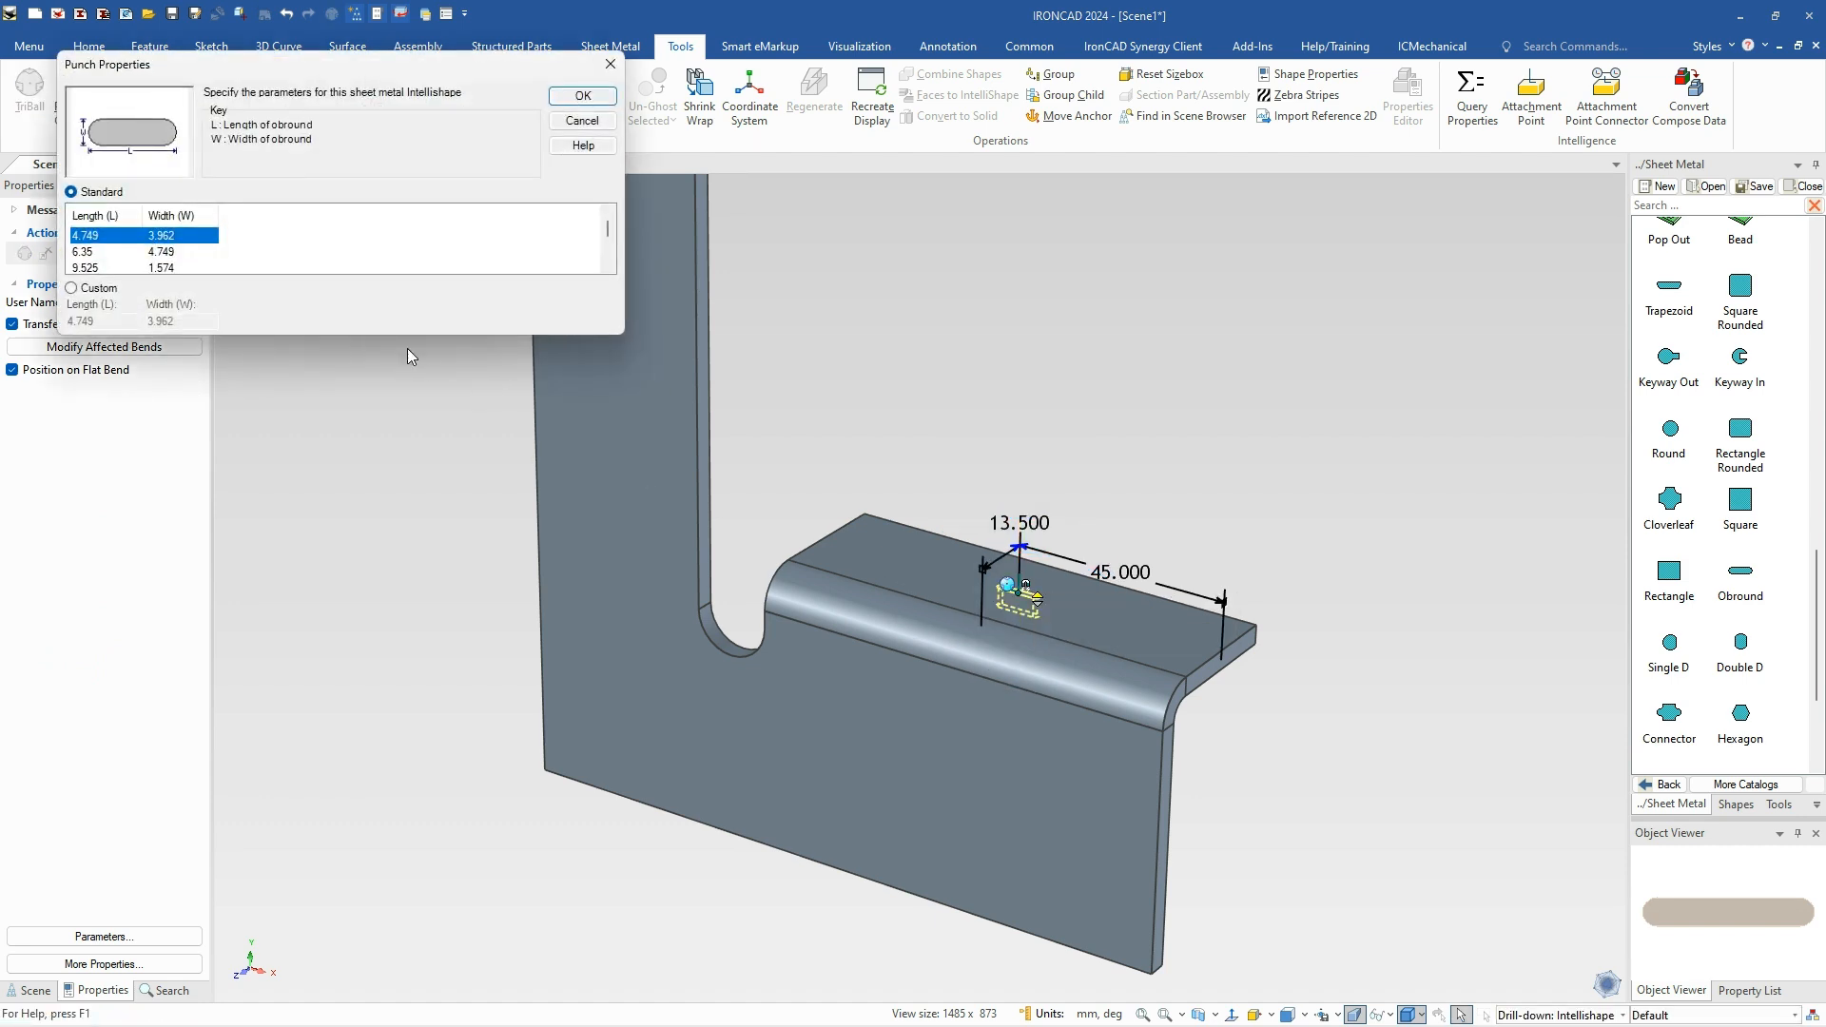
click(75, 288)
double_click(82, 321)
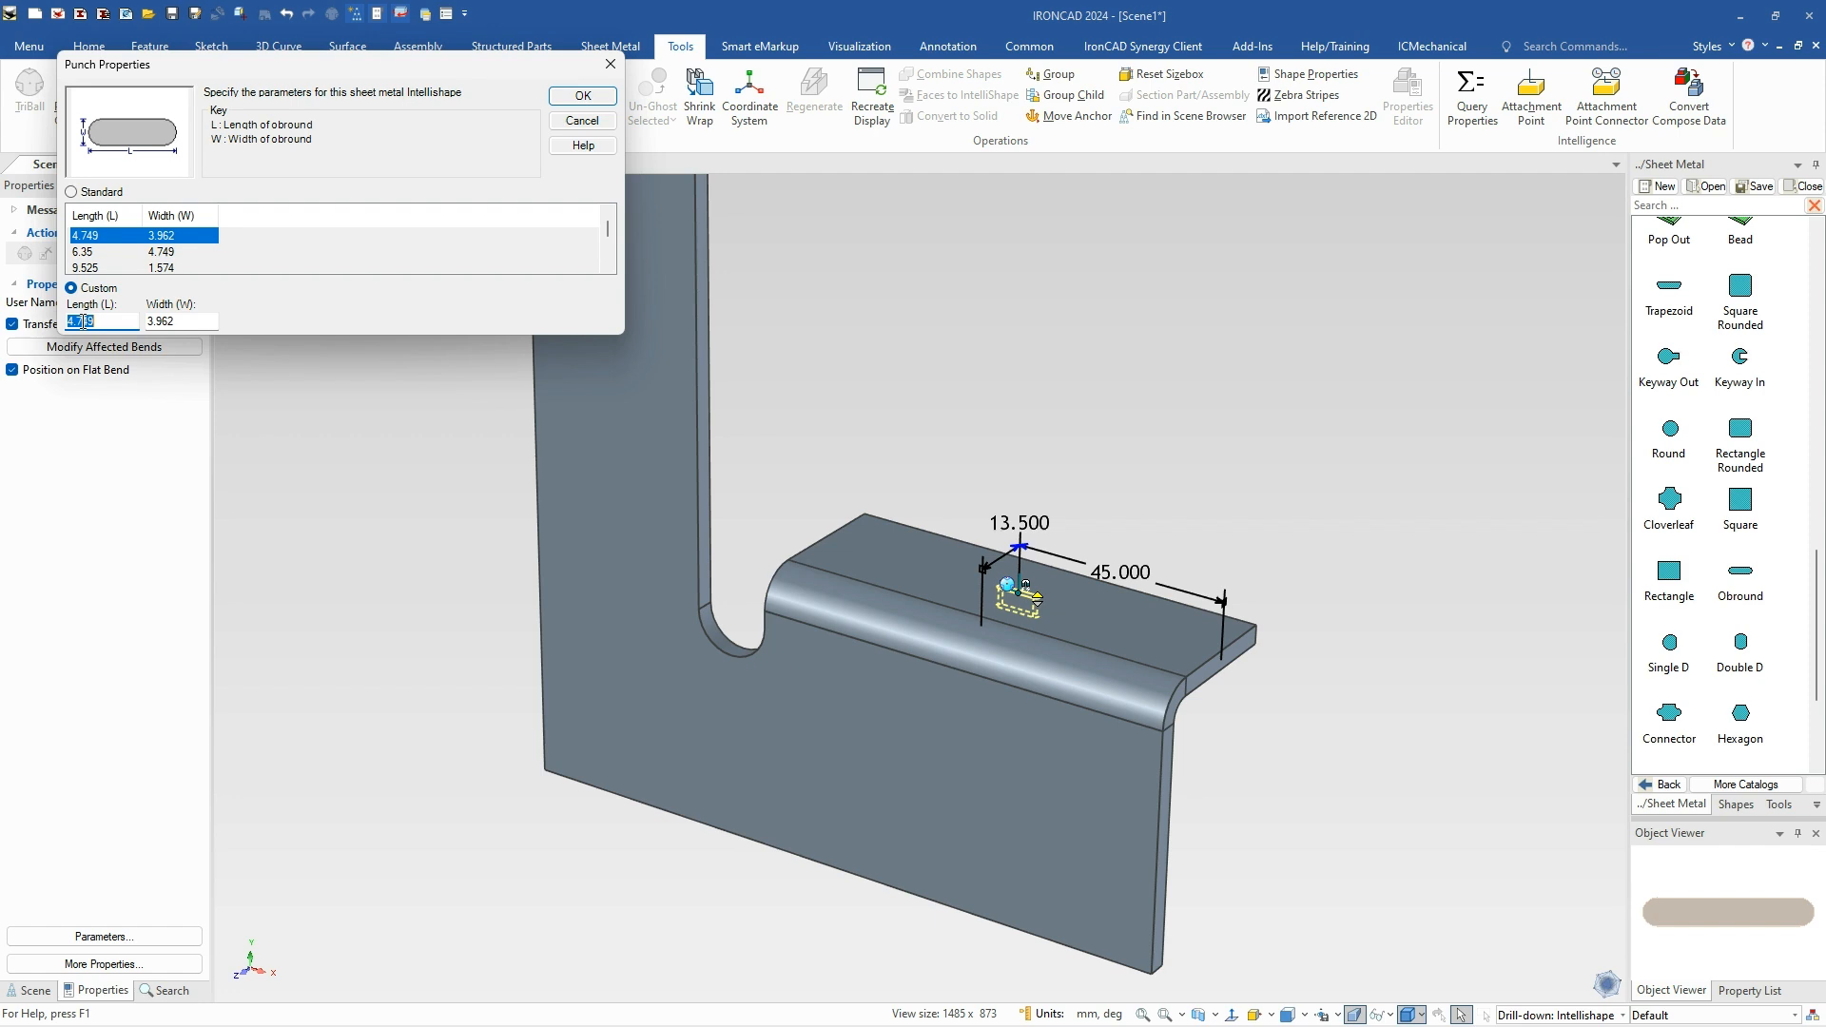
text(40)
key(Tab)
text(12)
key(Return)
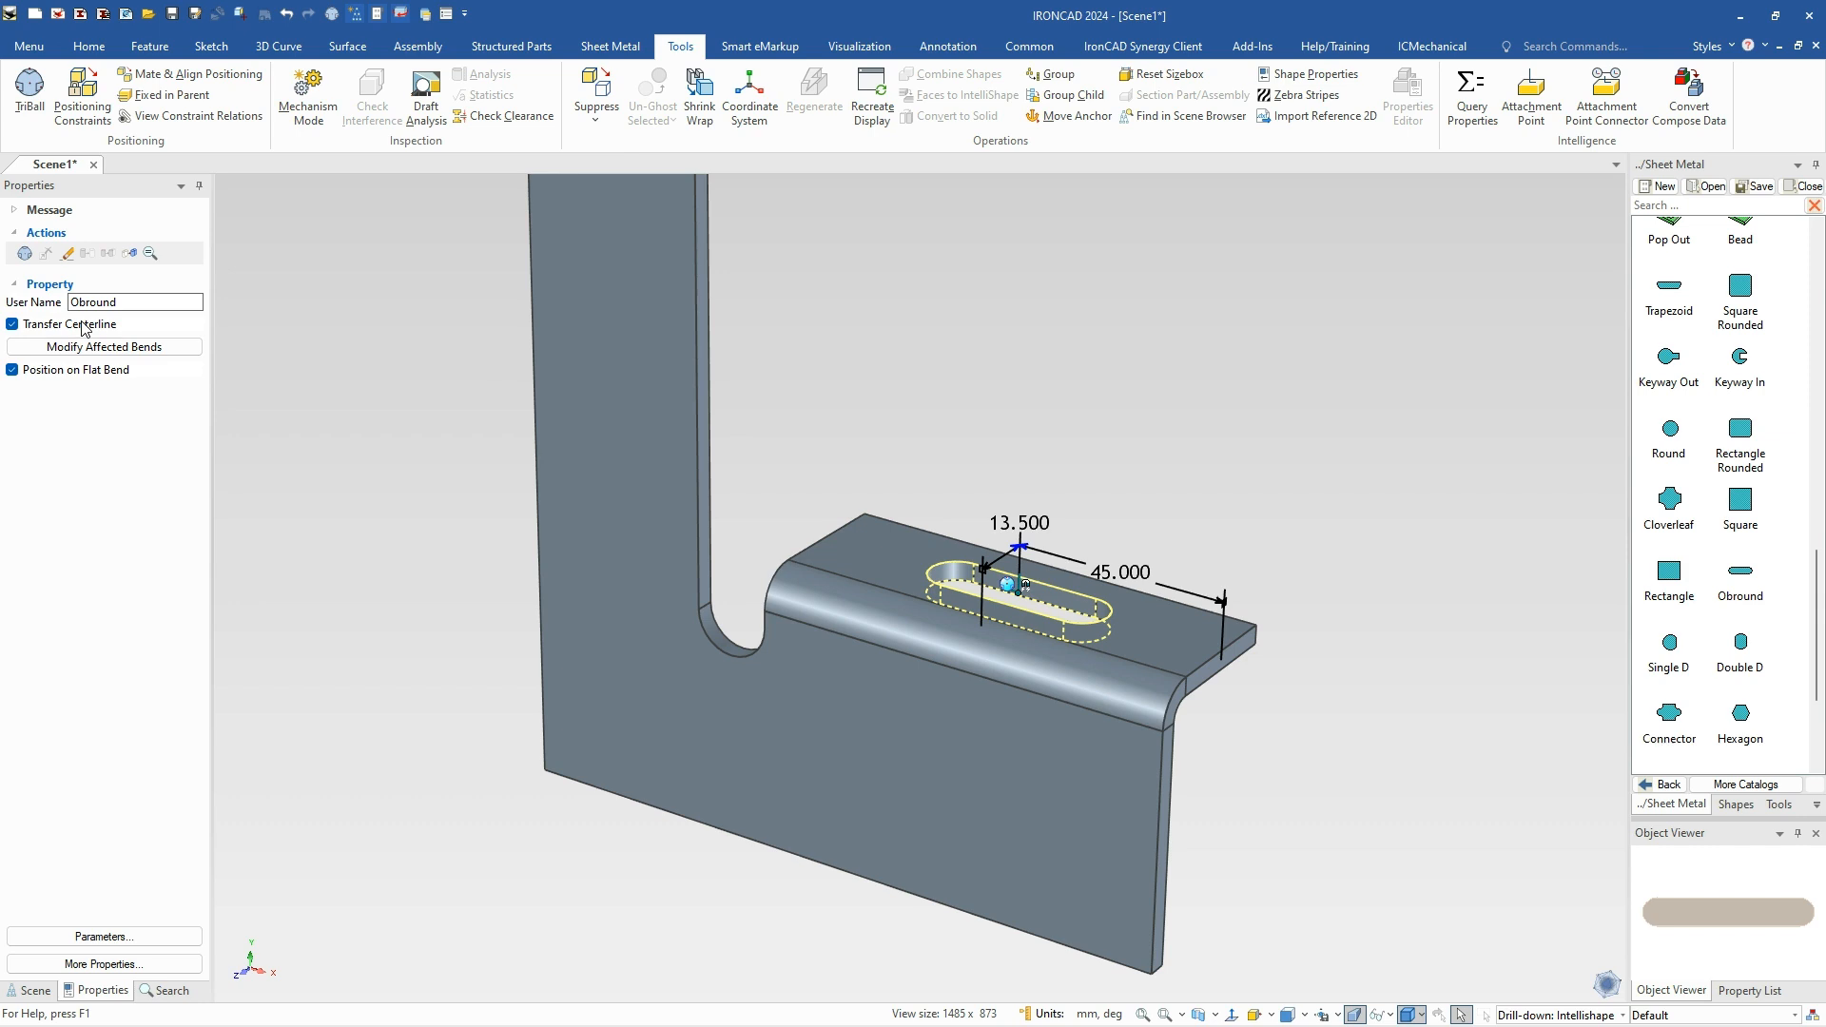
Reposition the TriBall to the slot's end arc centre and place that centre 15 mm from the flange's free end.
key(F10)
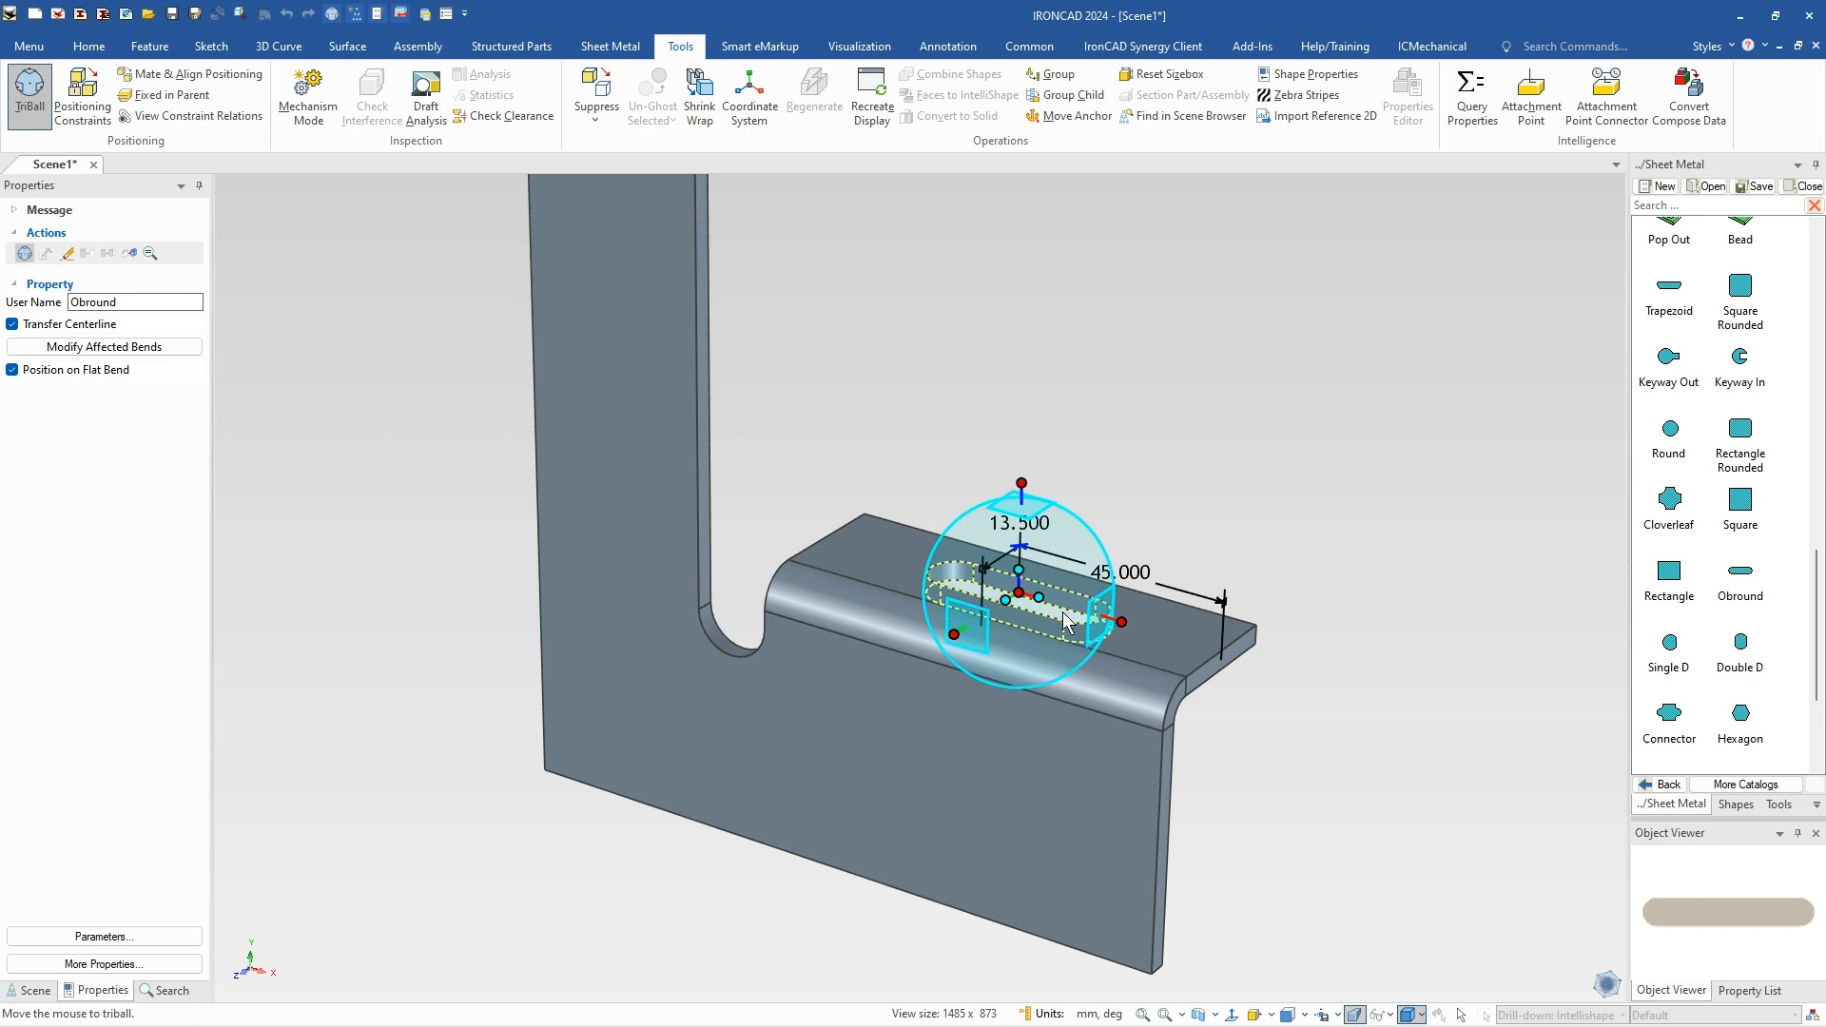
drag(1022, 599, 1082, 610)
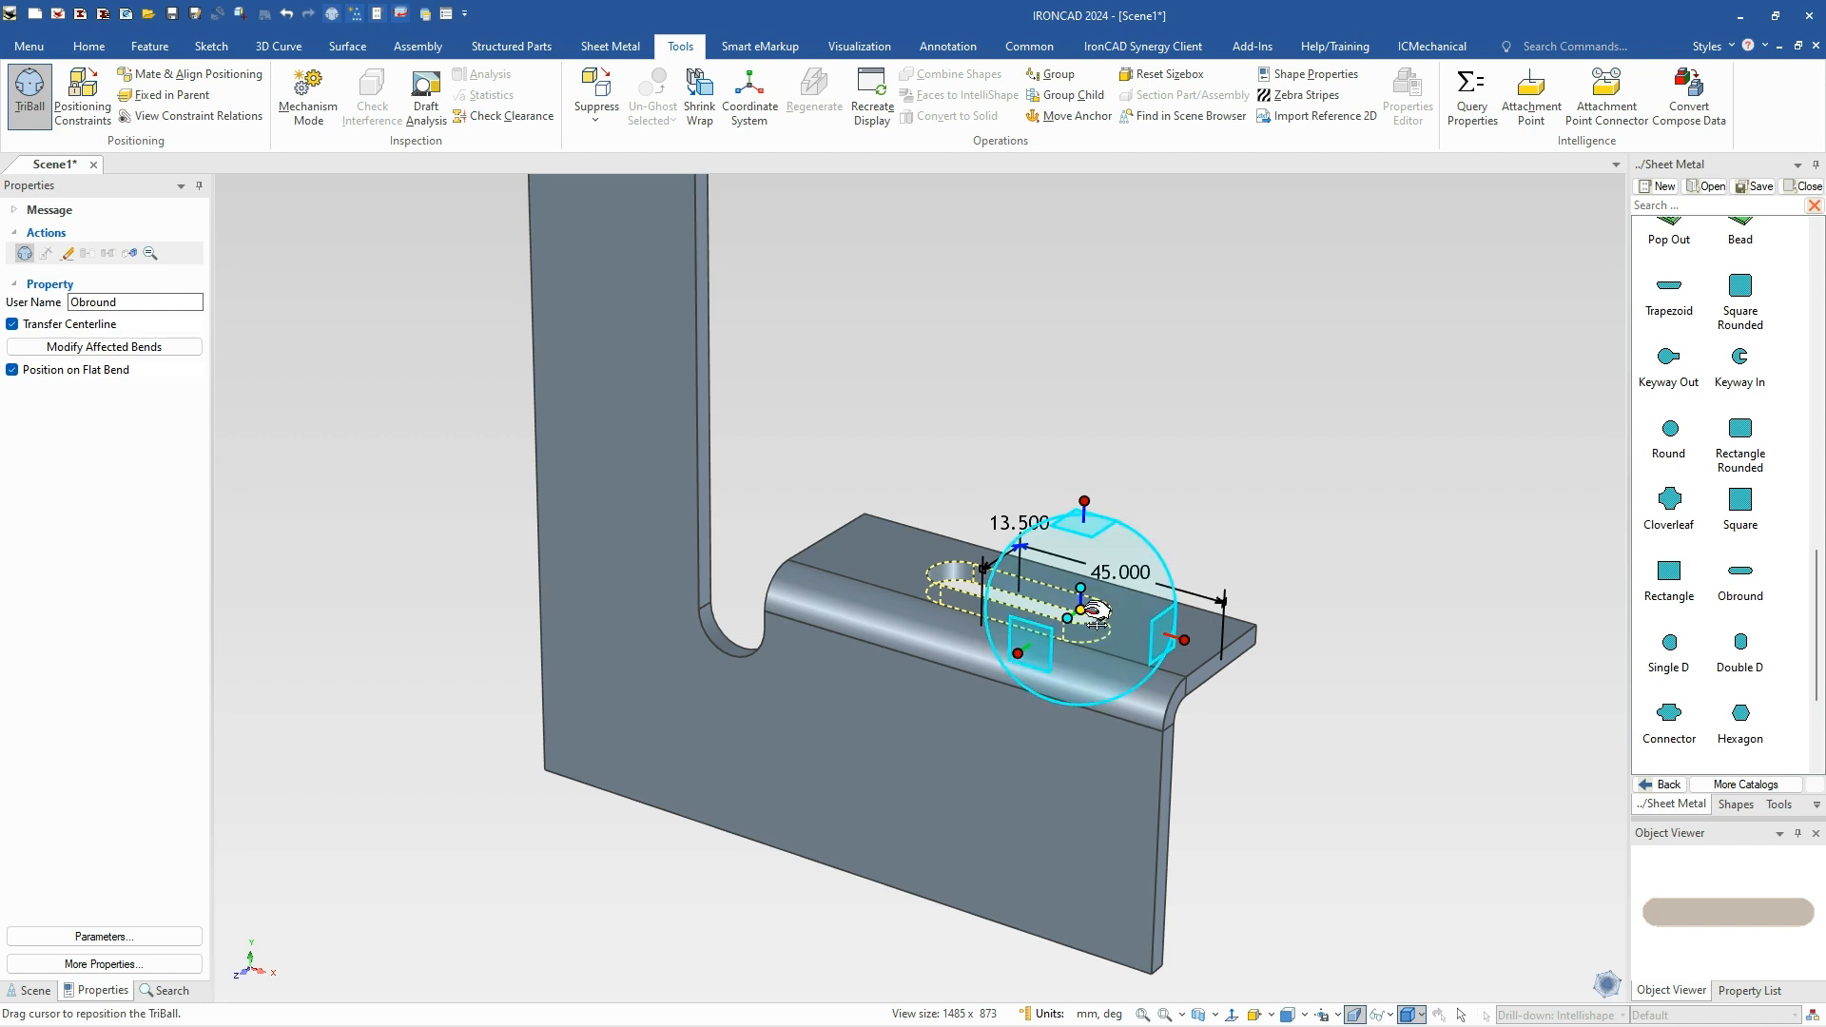
drag(1085, 616, 1363, 656)
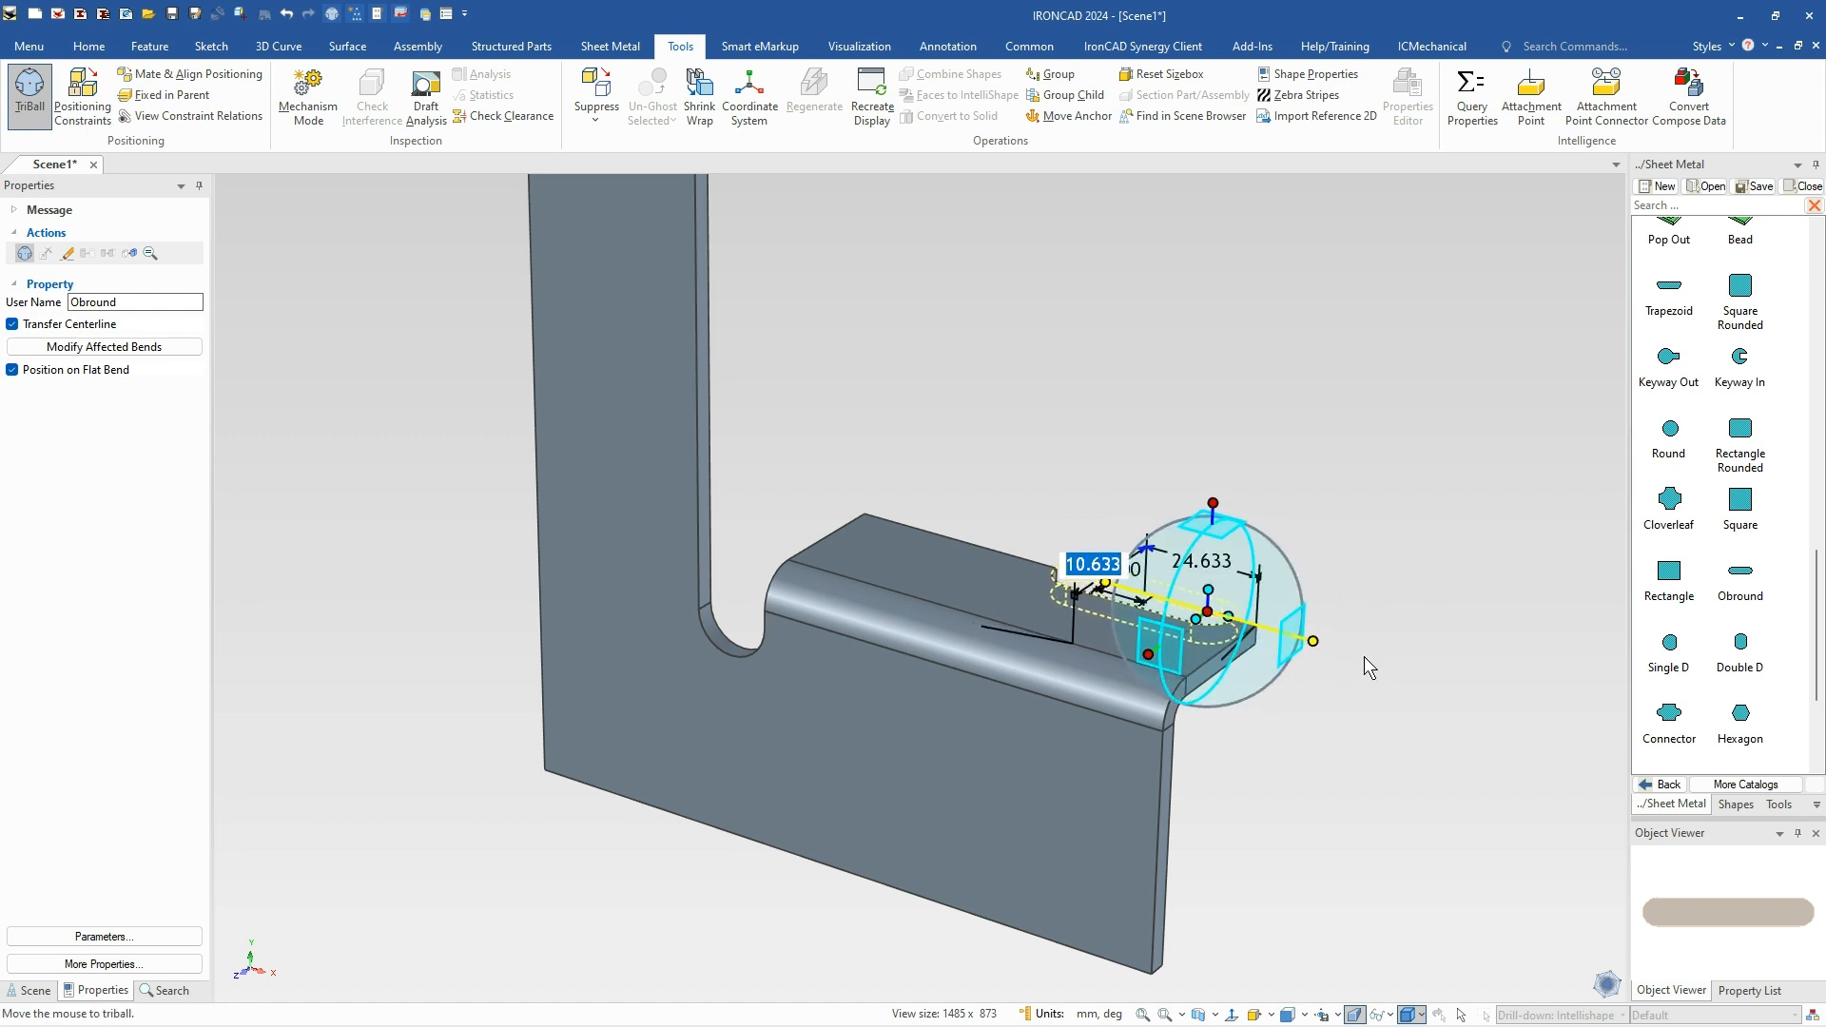
text(15)
key(Return)
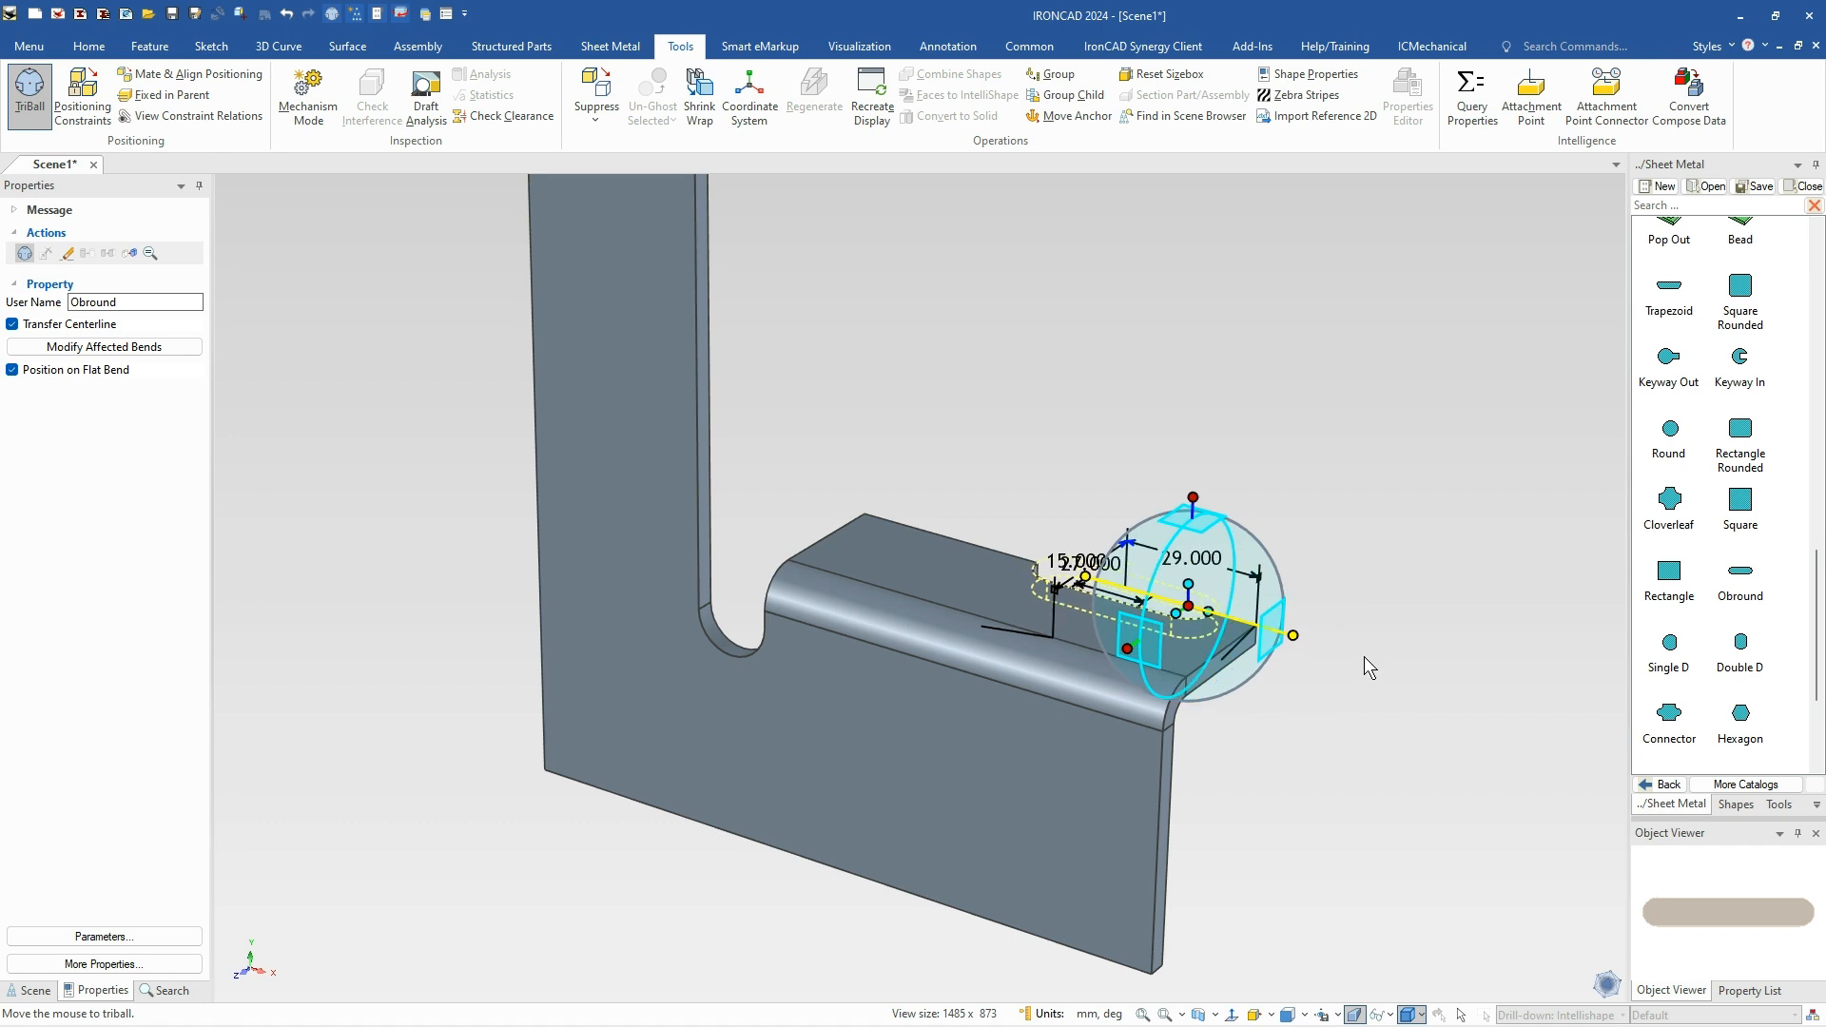
Move the slot across the flange so its centreline lies 15 mm from the flange's long outer edge.
drag(1137, 644, 1130, 644)
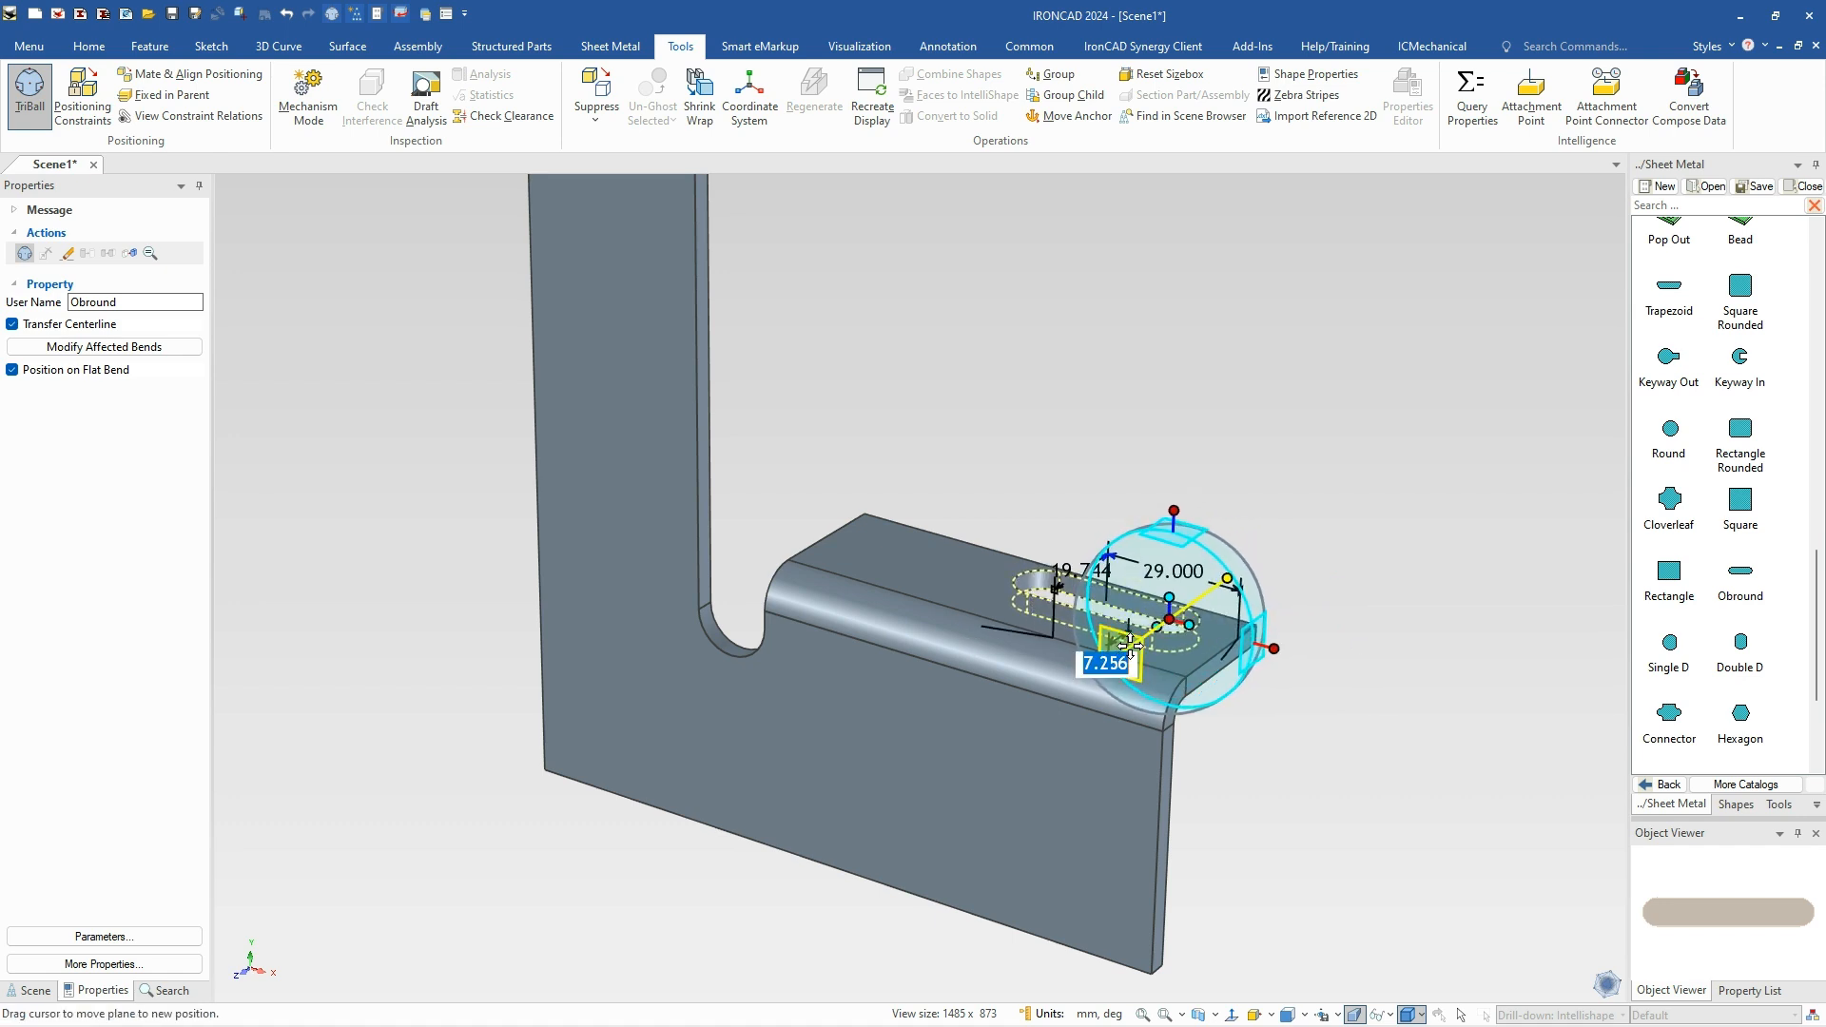
text(15)
key(Return)
key(F10)
click(1377, 599)
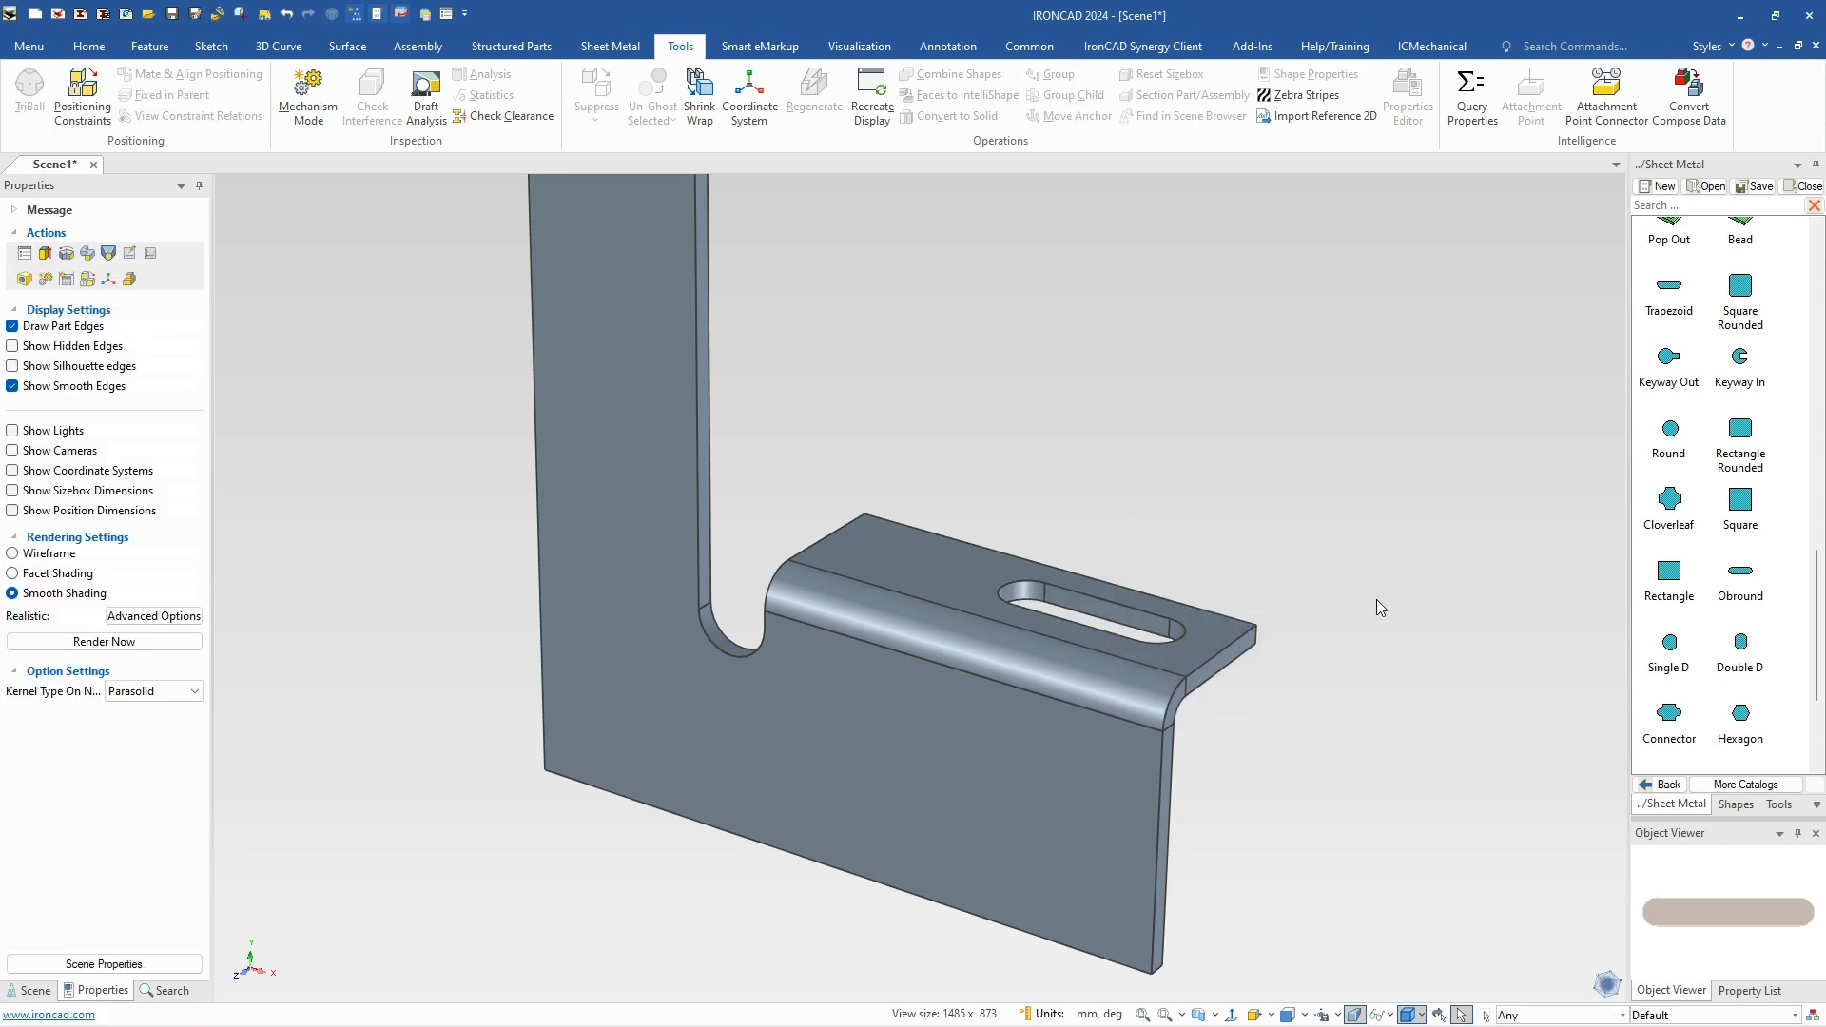
Add a Bend to the inner vertical edge of the upright leg and pull its stock out to about 89 mm.
scroll(869, 556, down, 2)
scroll(873, 447, up, 2)
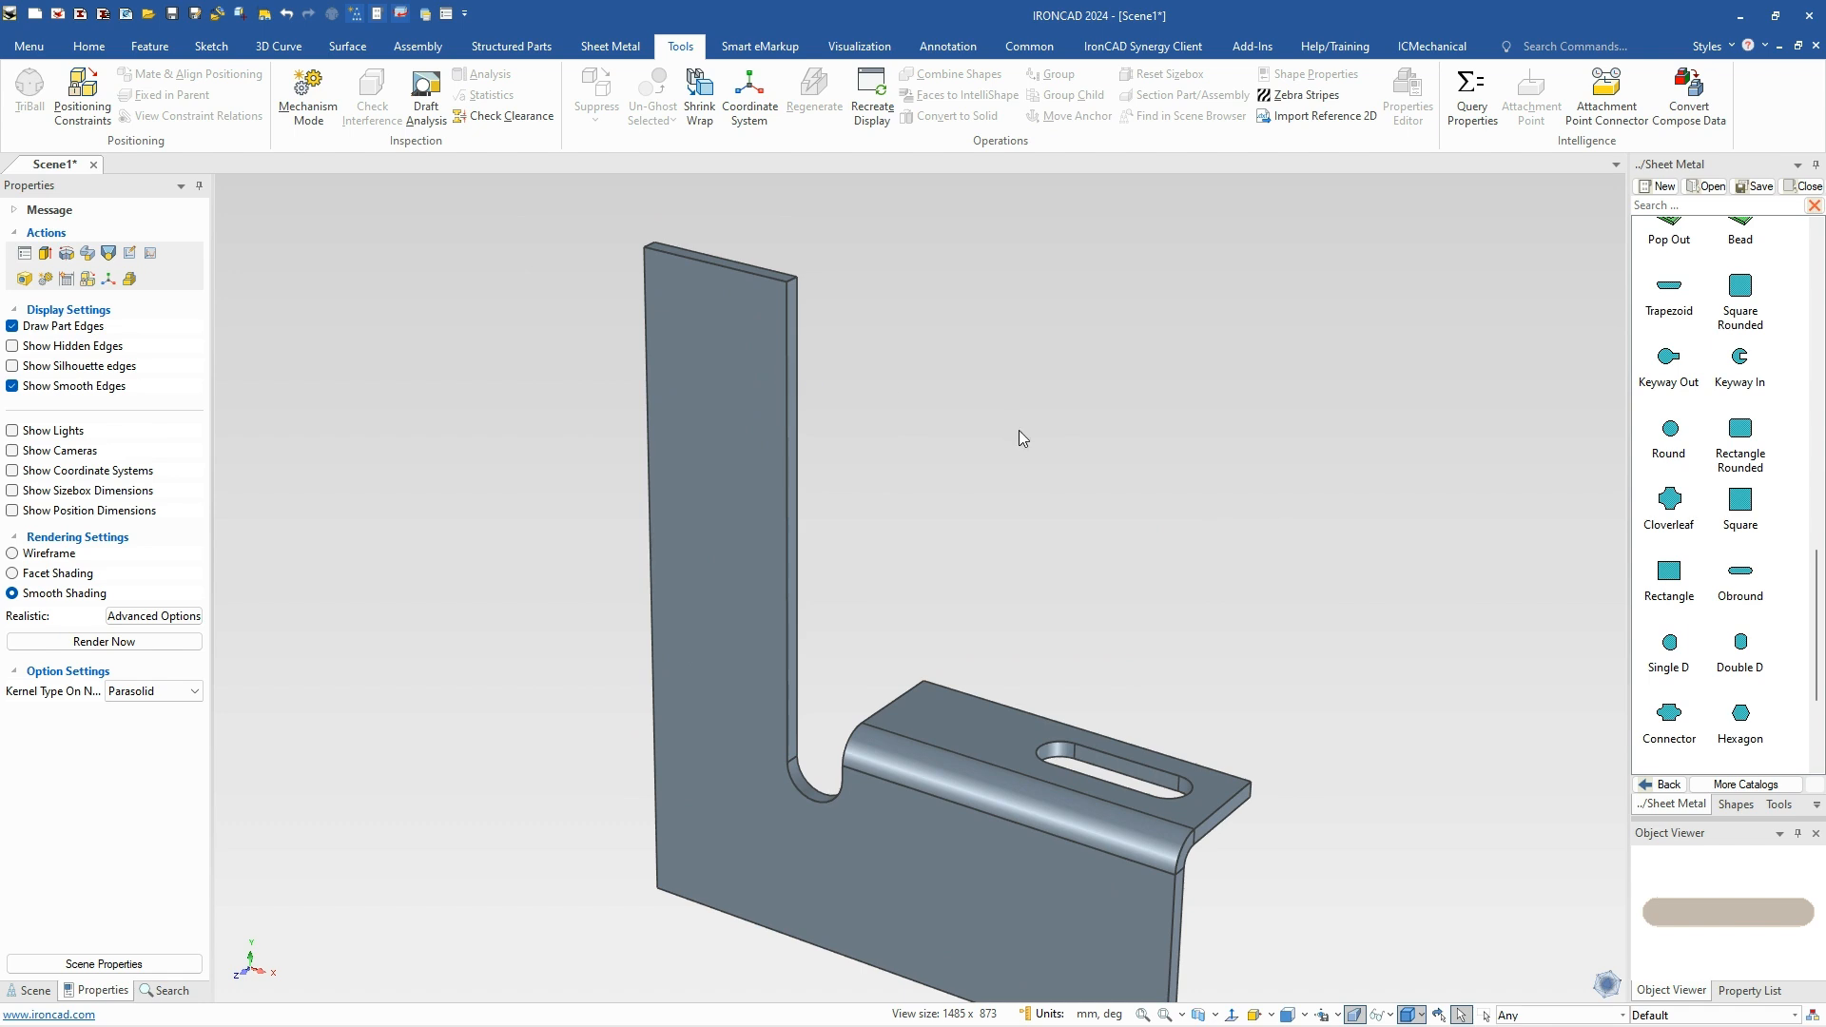
scroll(1712, 589, up, 6)
drag(1740, 461, 811, 399)
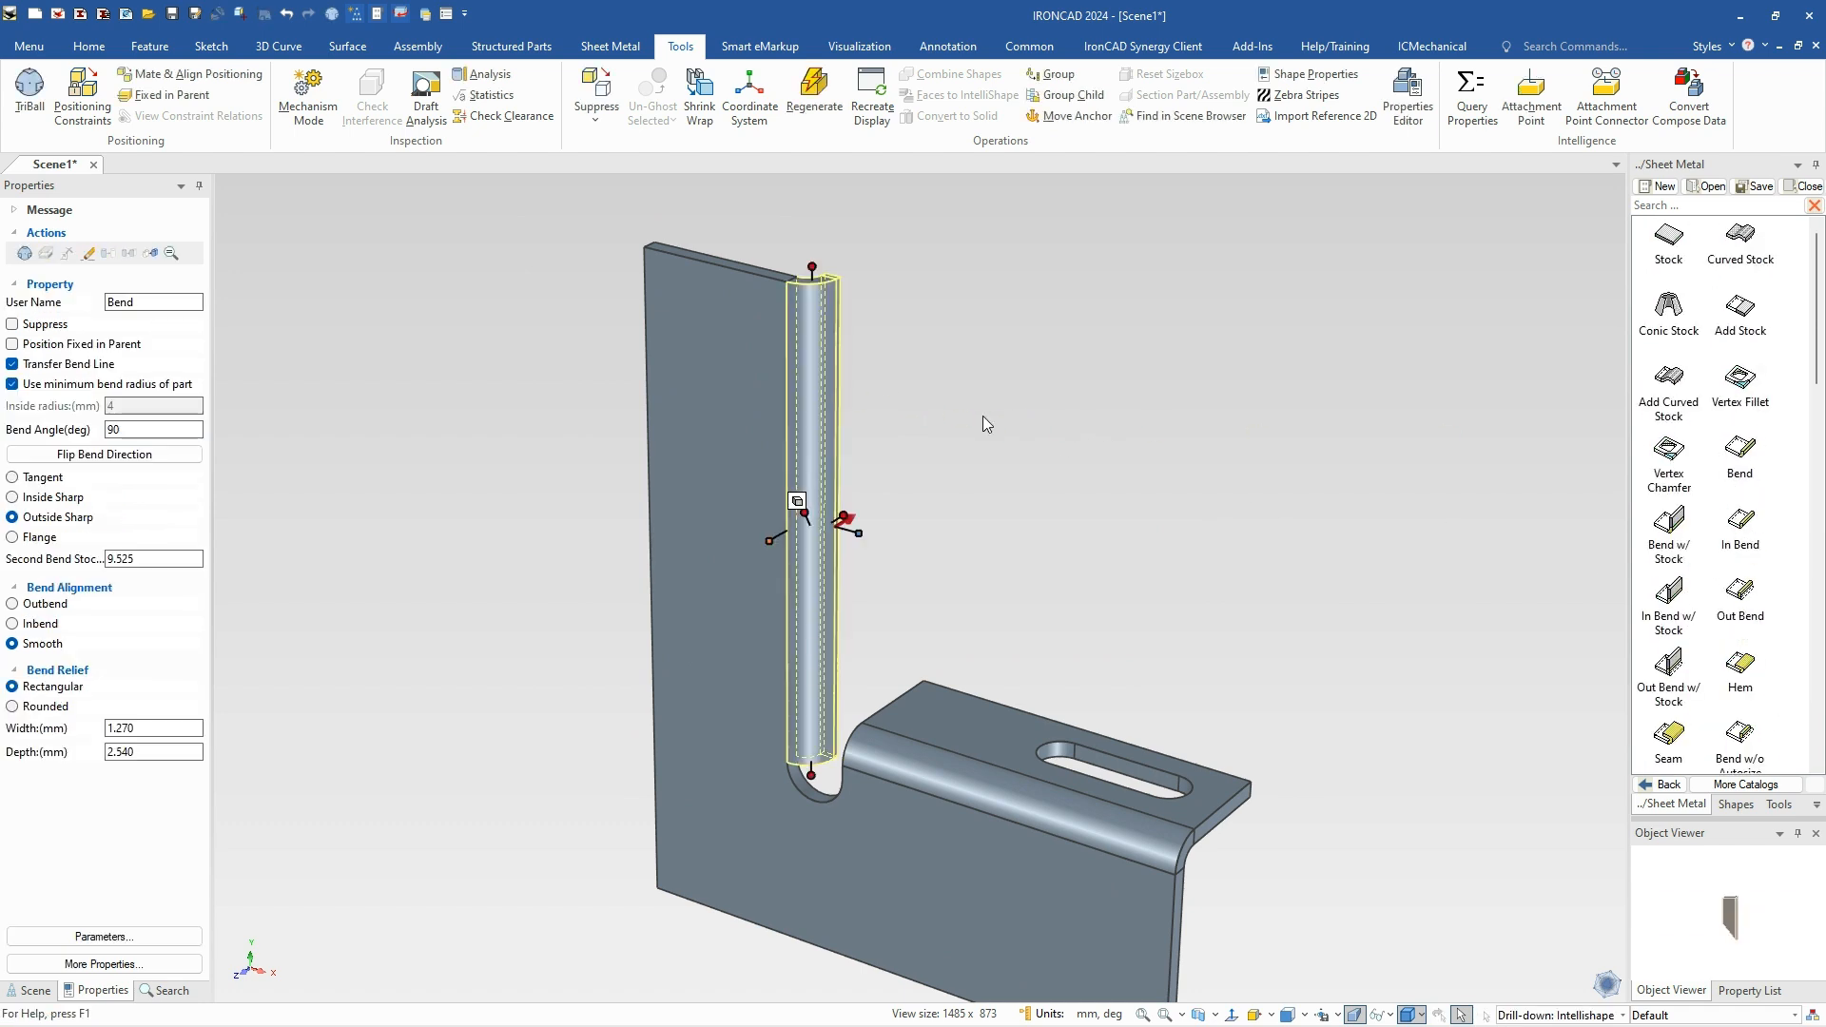
drag(853, 515, 1073, 447)
Shorten the new vertical bend from its lower end to a bend length of 60 mm.
drag(811, 775, 813, 772)
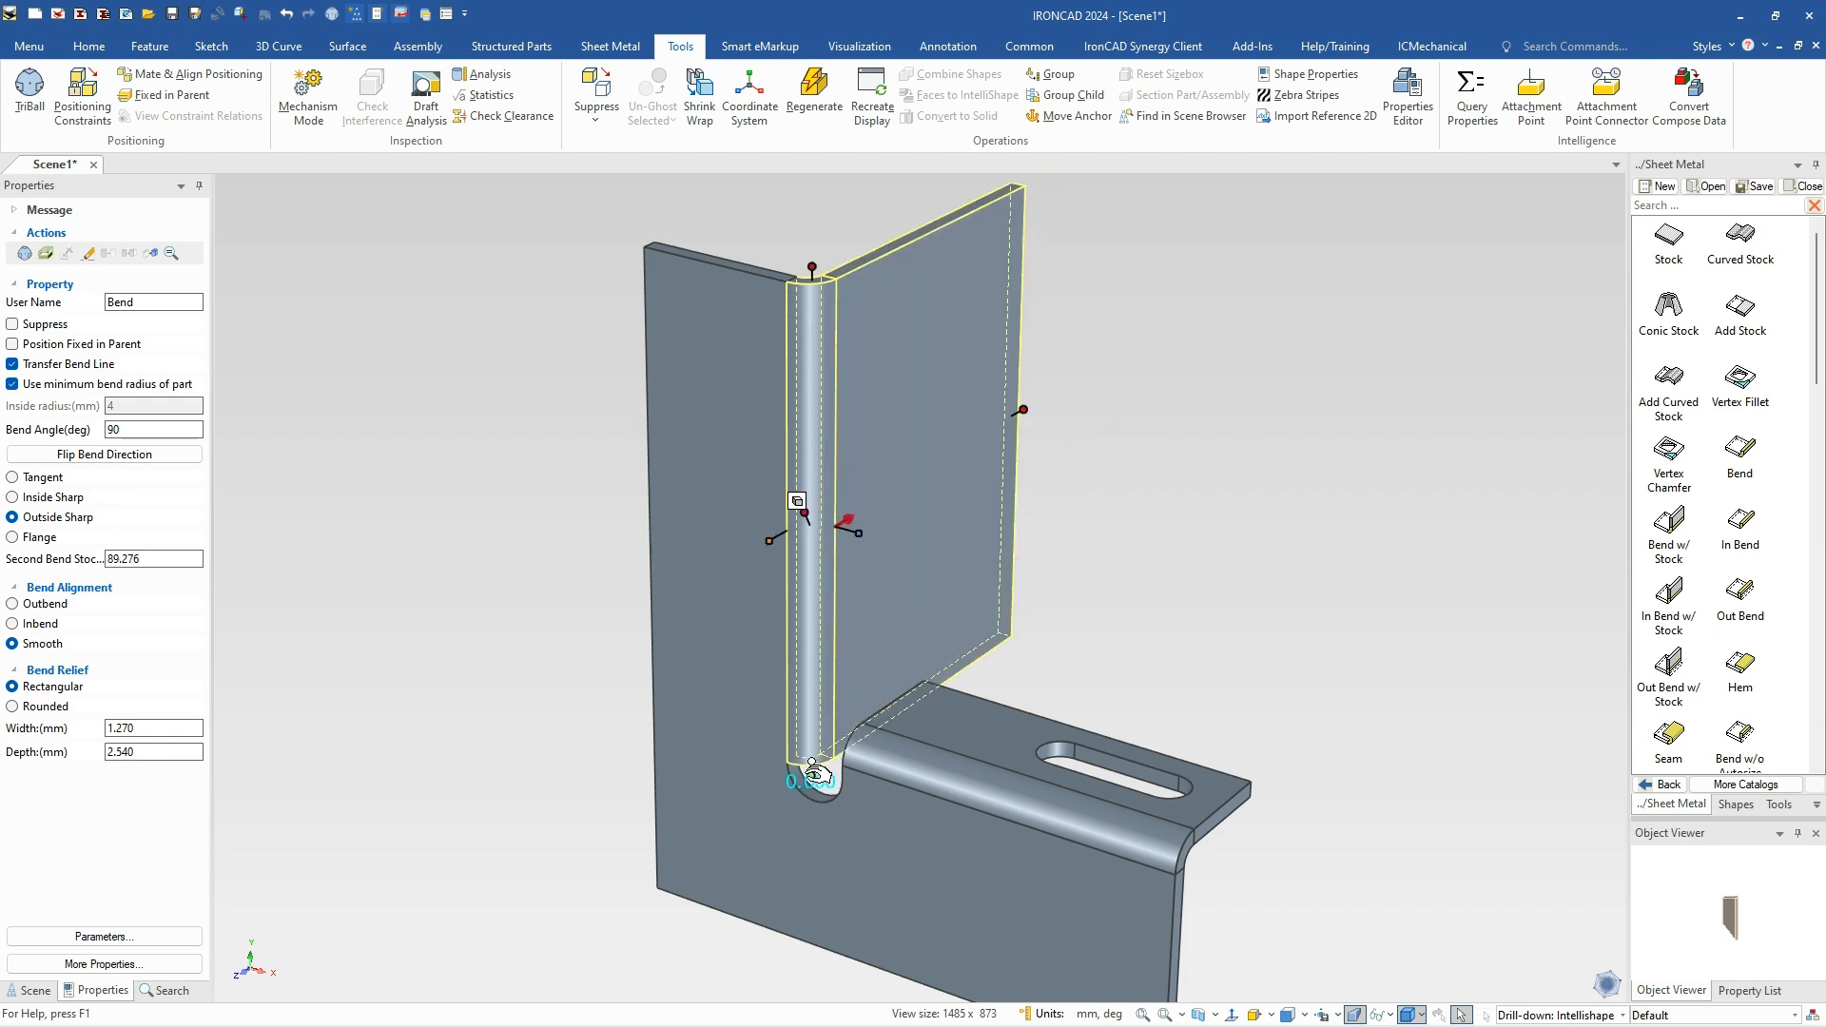
double_click(811, 774)
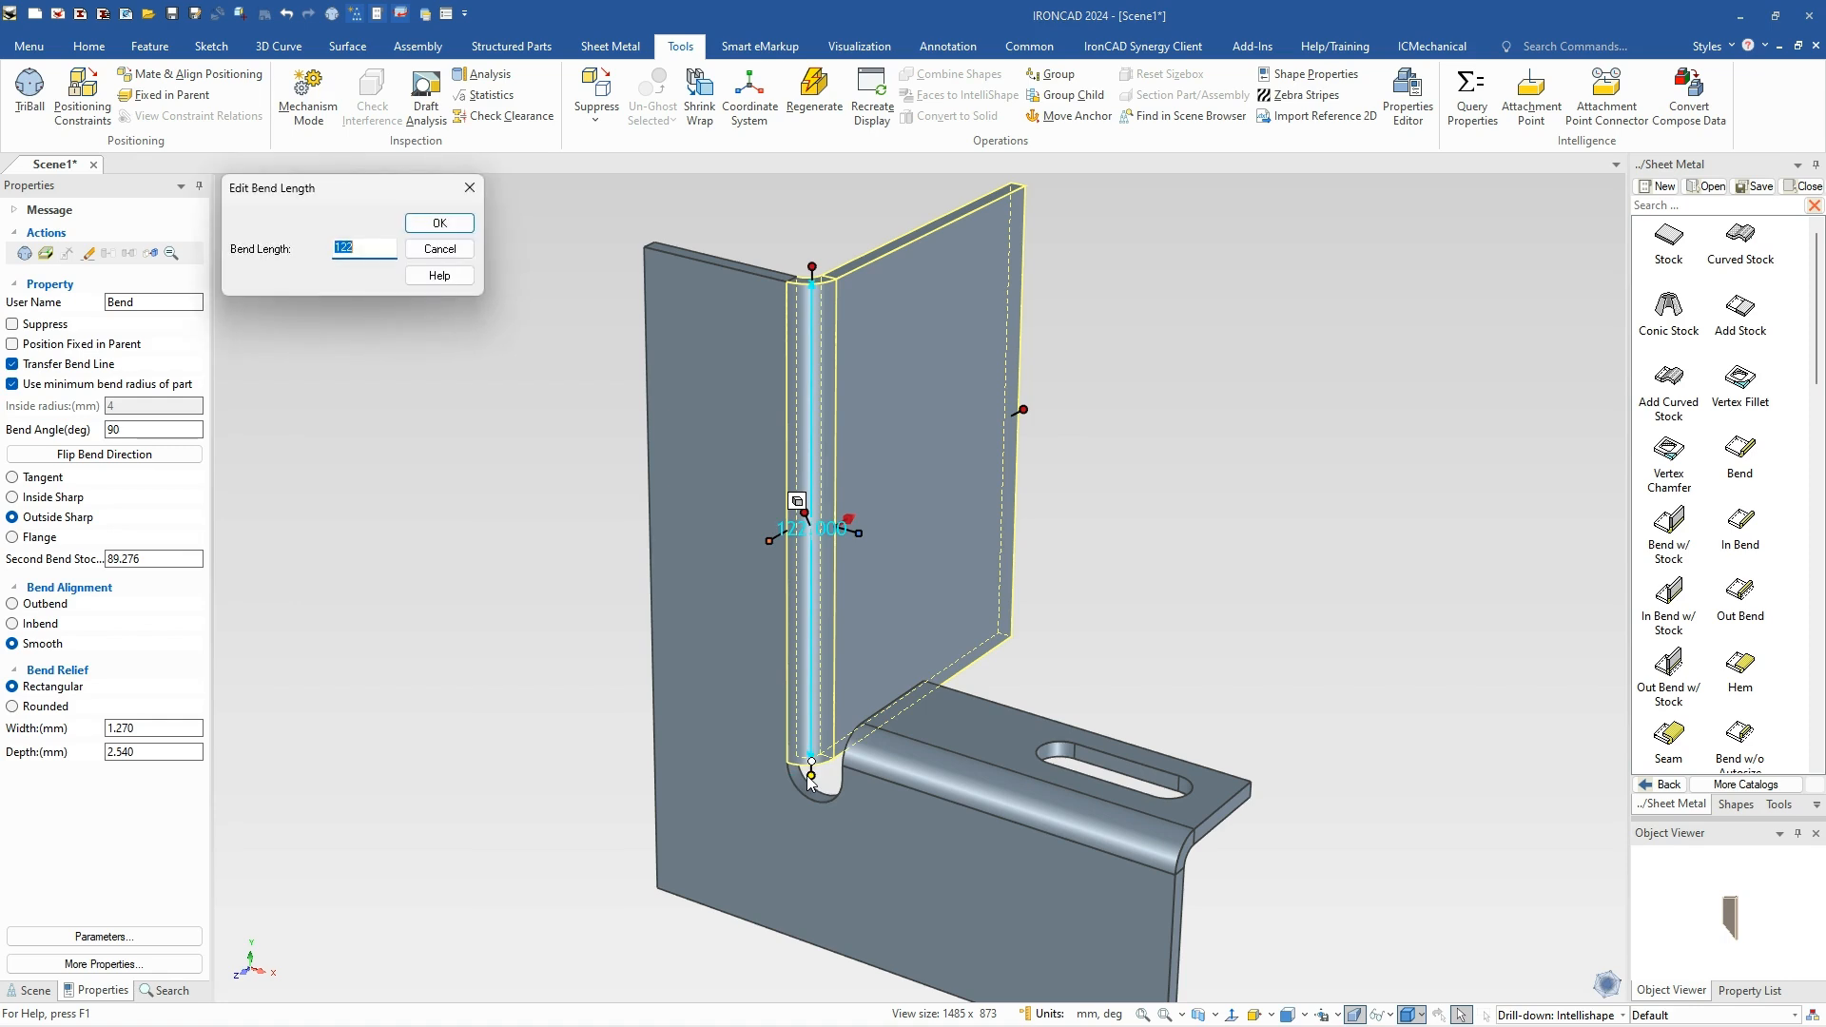
text(60)
key(Return)
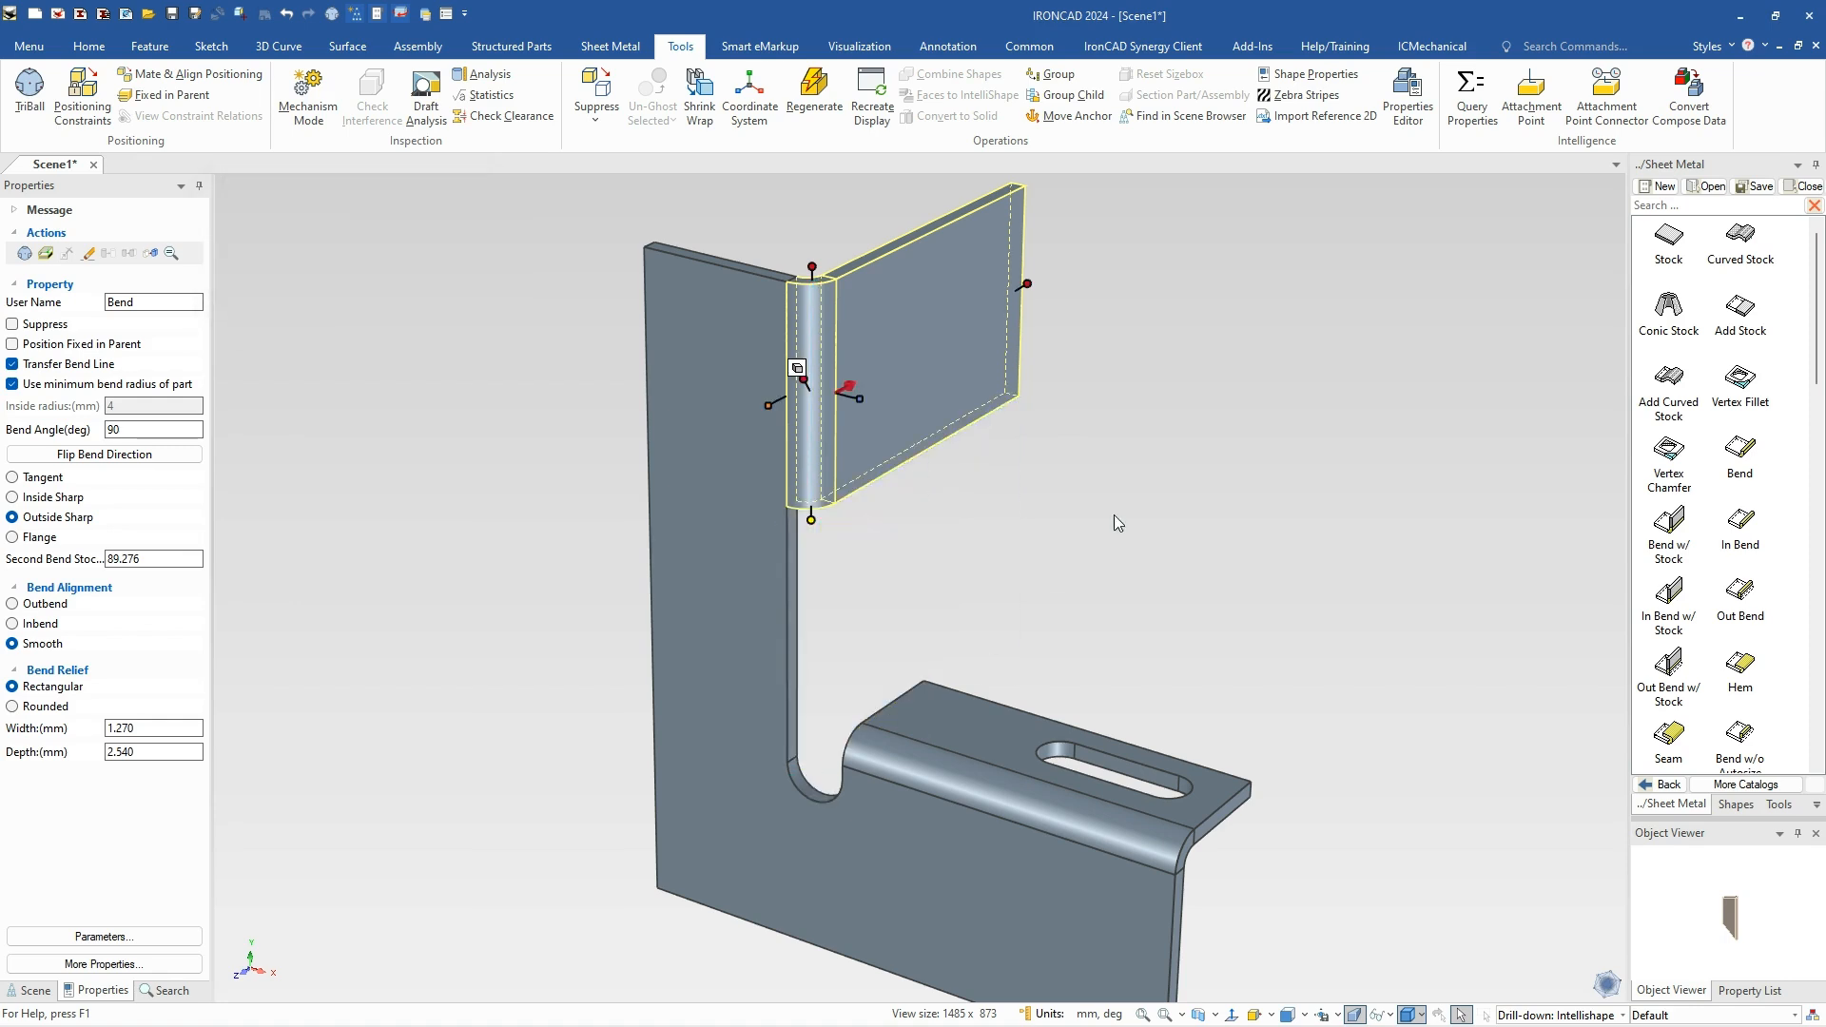
Set the upper vertical bend's second stock length to 140 mm.
double_click(1025, 285)
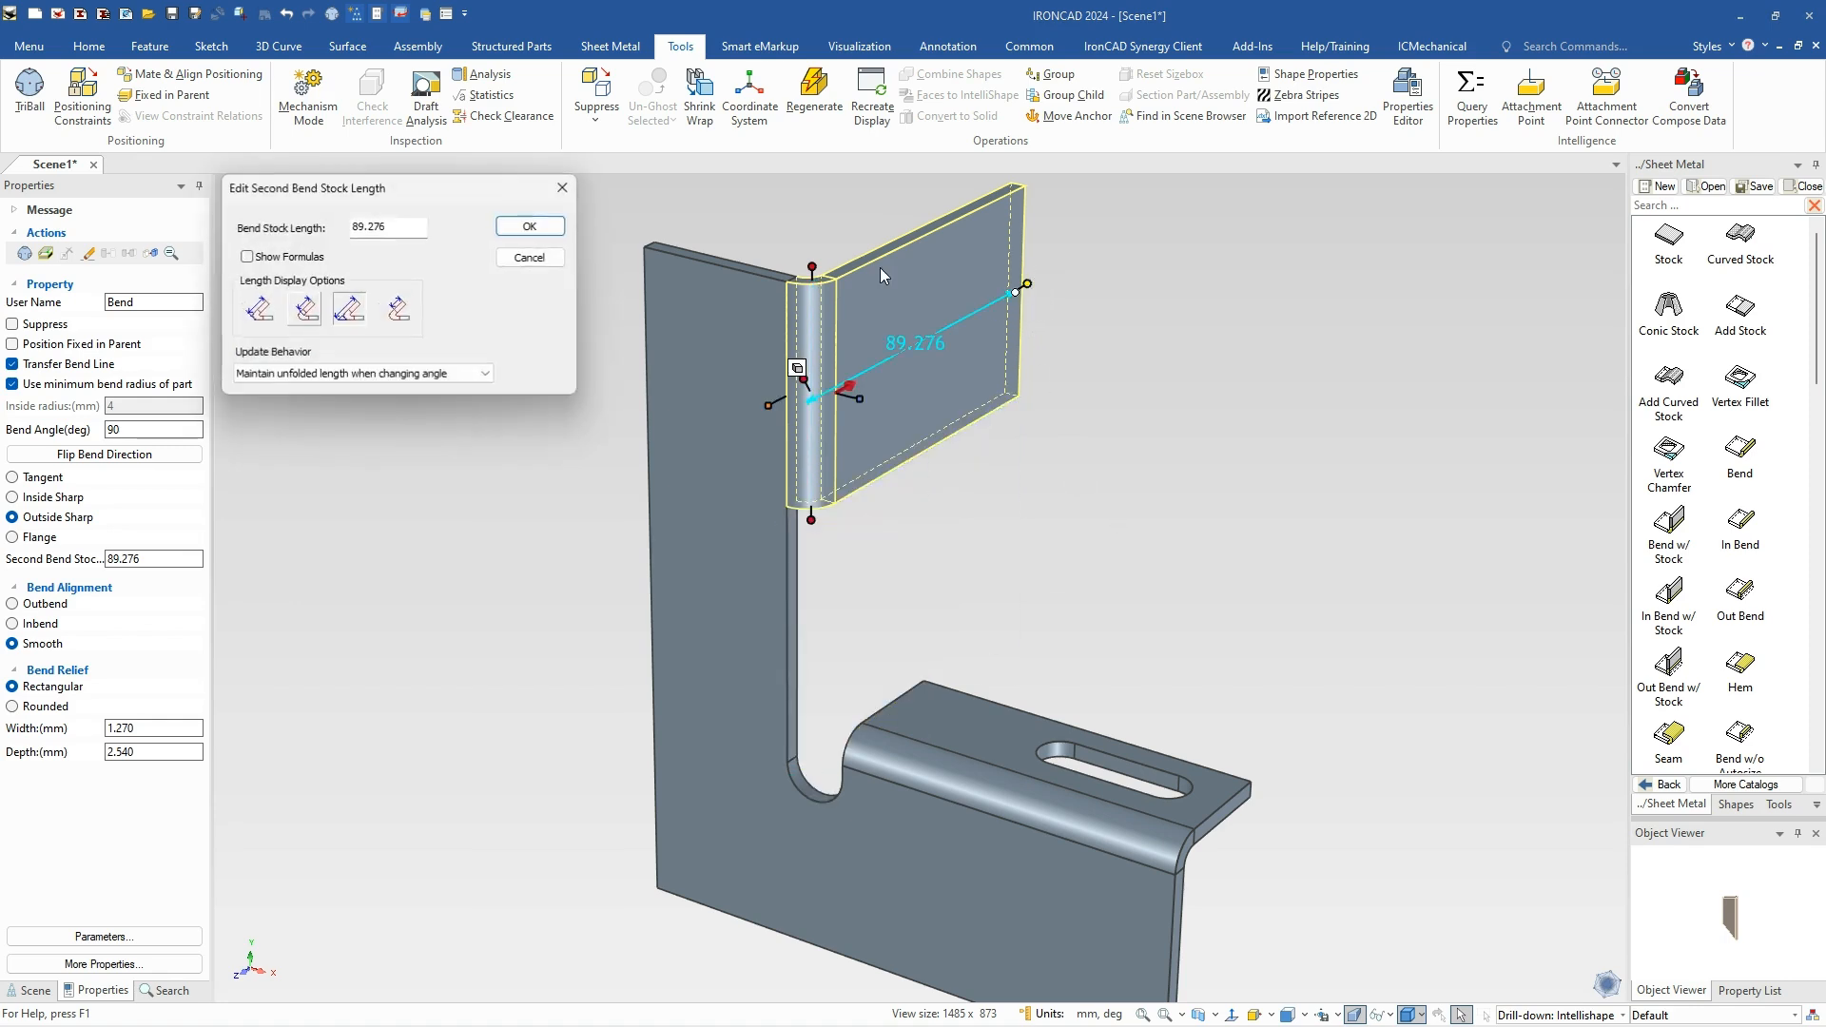
text(140)
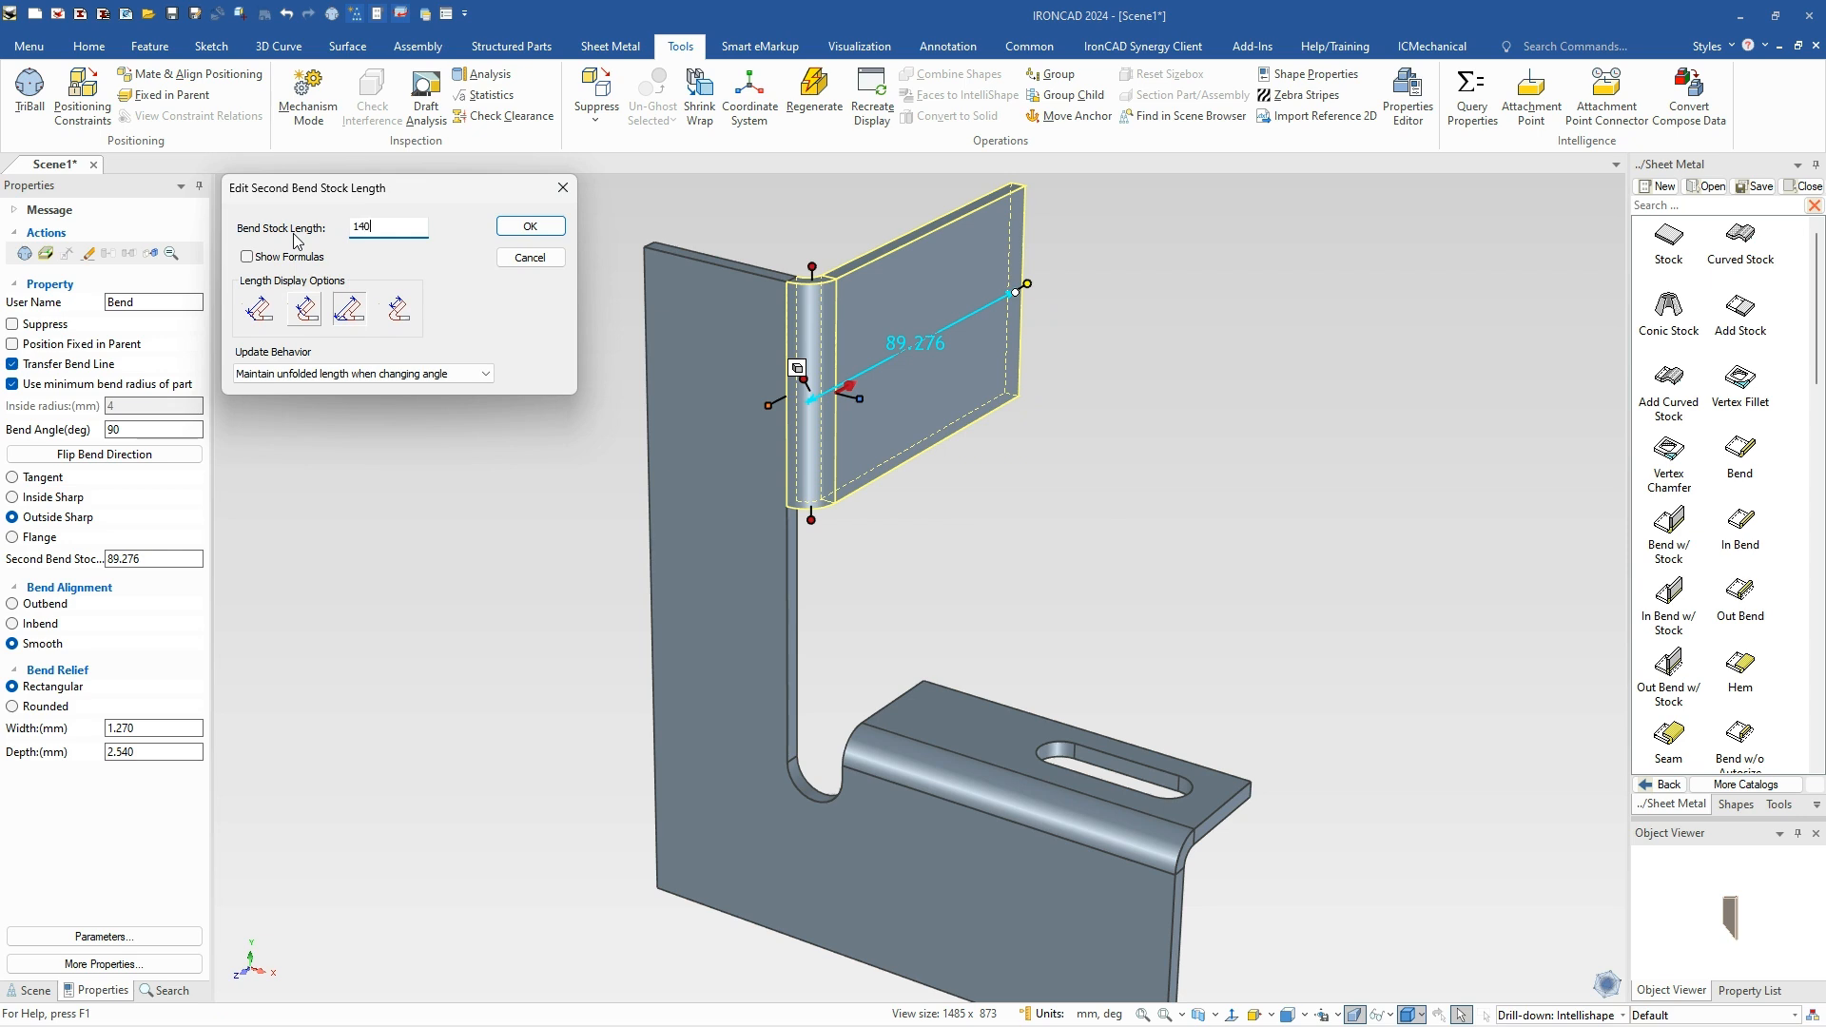
click(523, 228)
click(1098, 356)
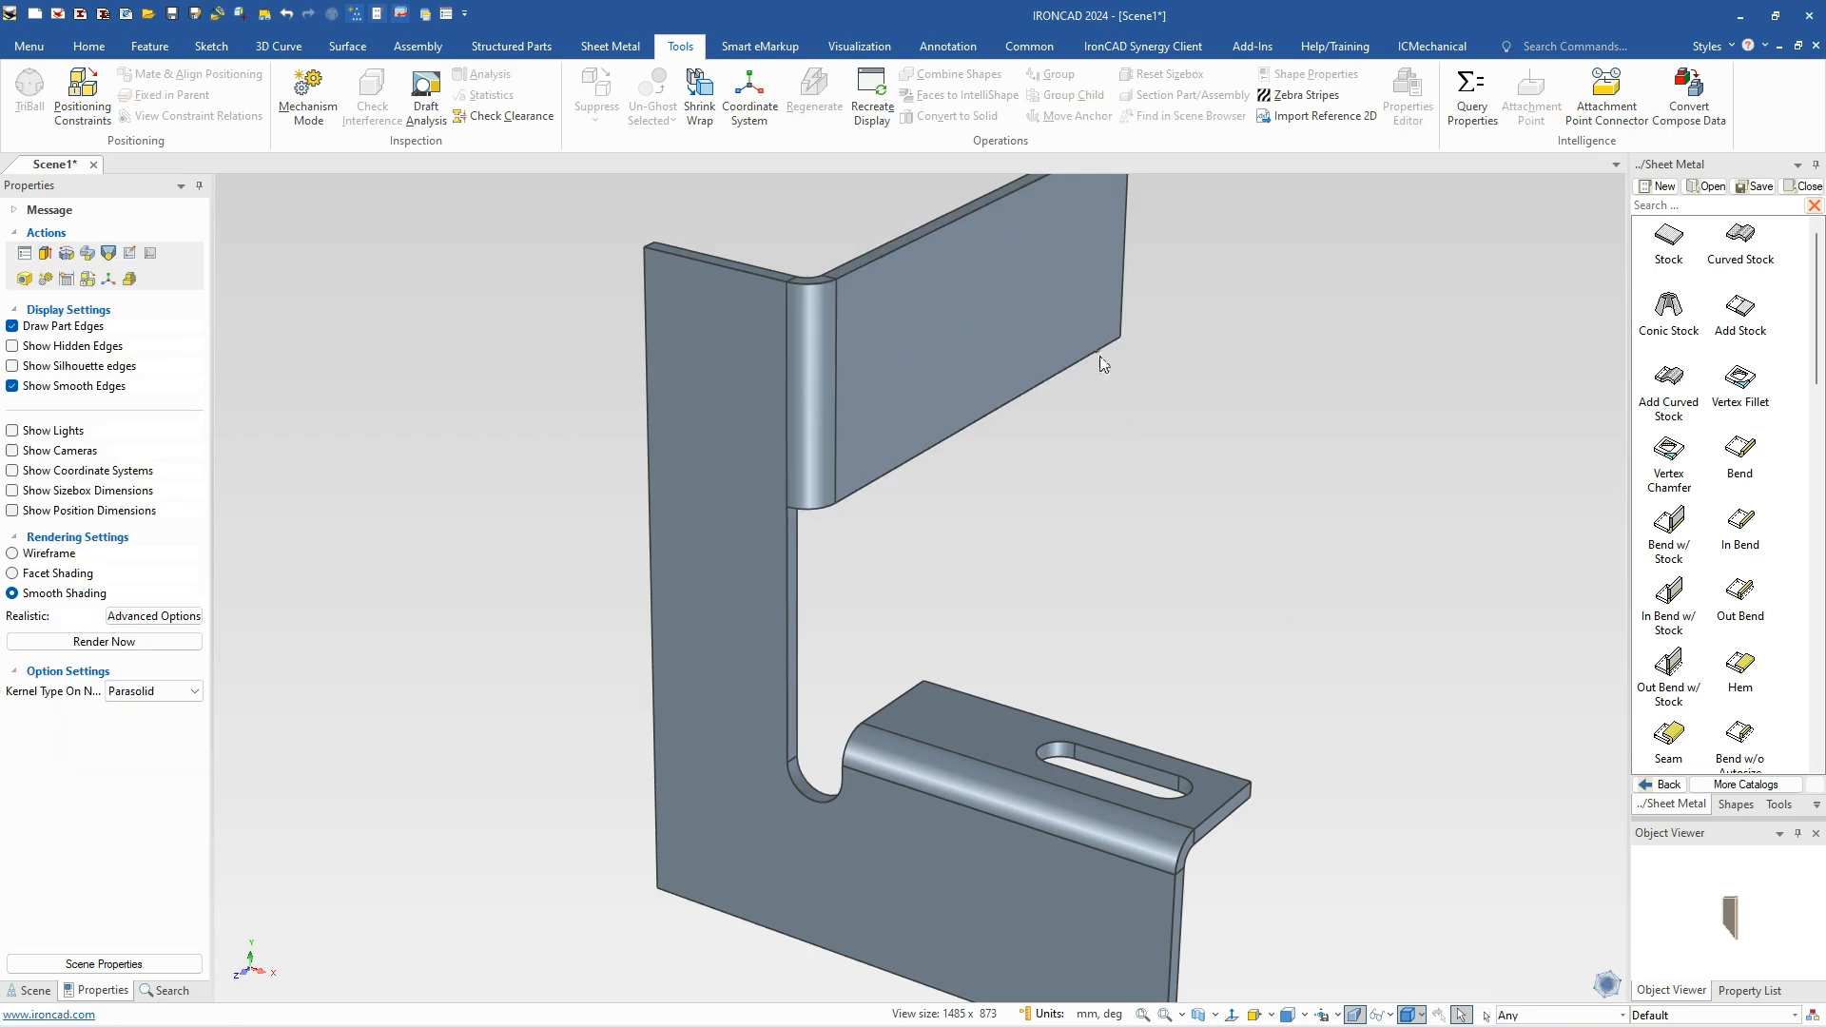
Place an Obround cutout at the centre of the upper flange's face and rotate it so its length runs vertically.
middle_drag(1083, 608, 975, 614)
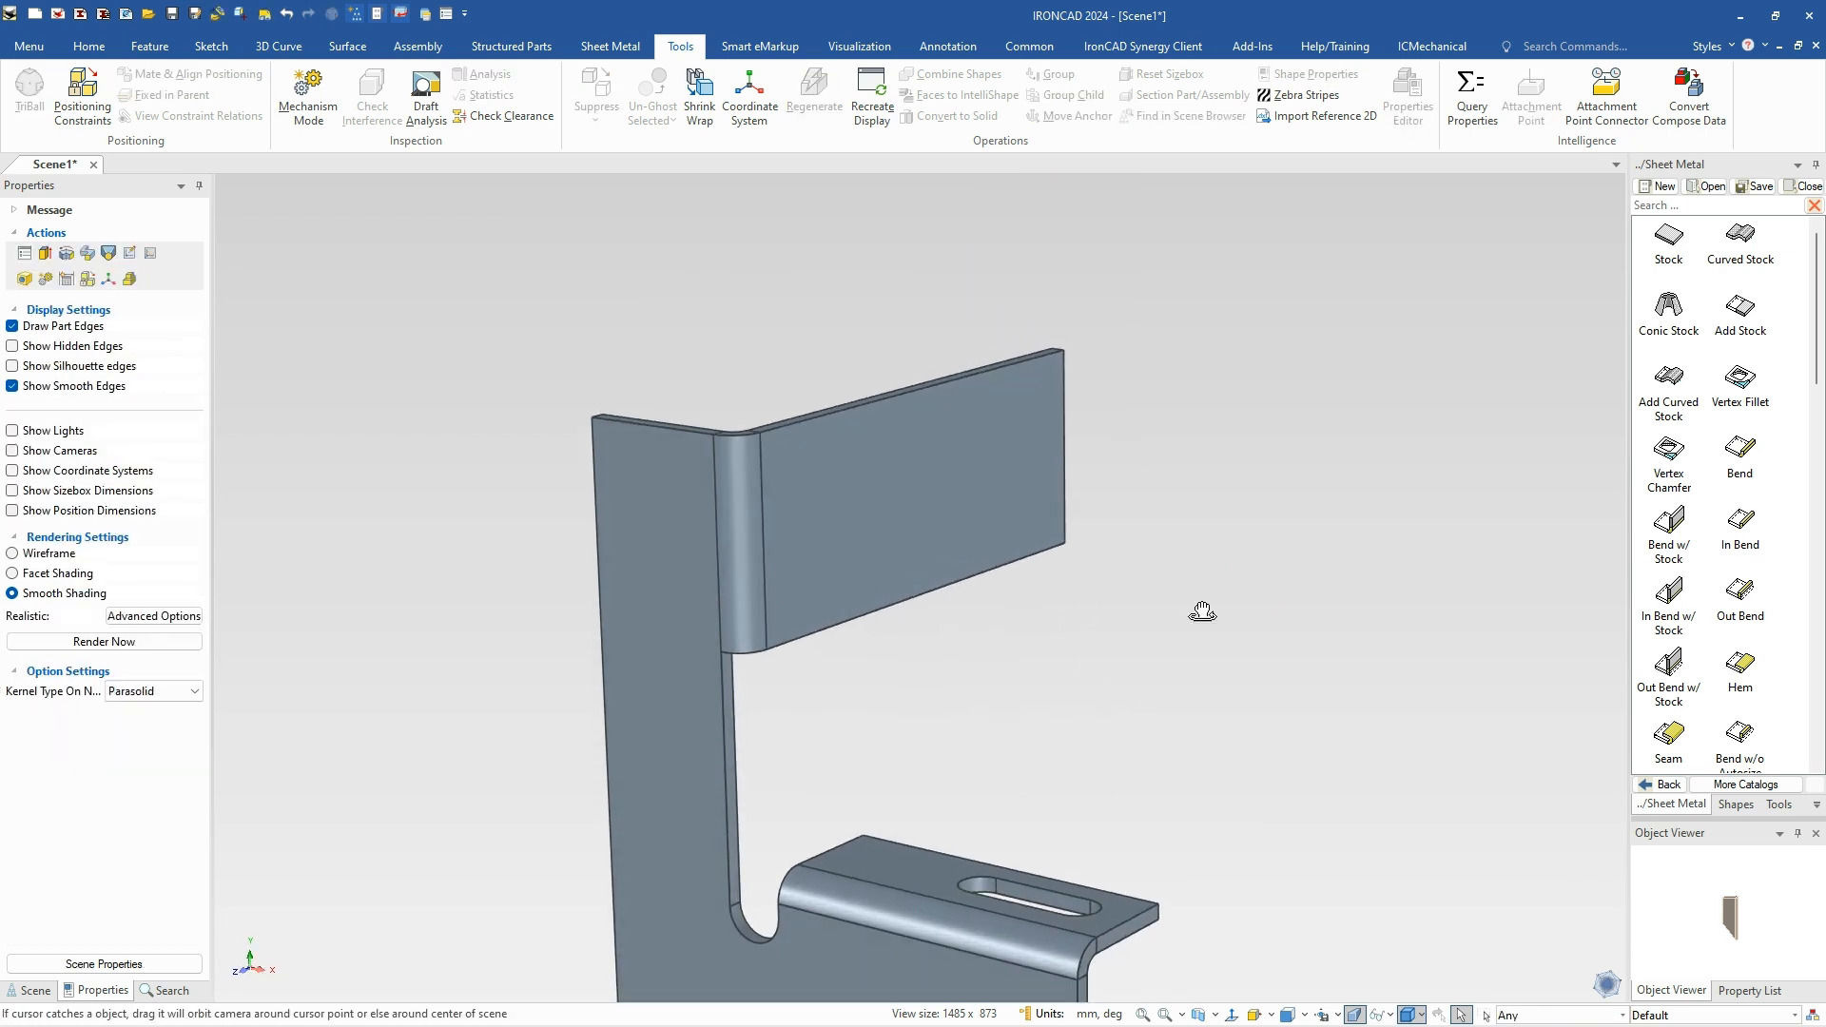
scroll(1742, 646, down, 5)
scroll(1742, 646, down, 10)
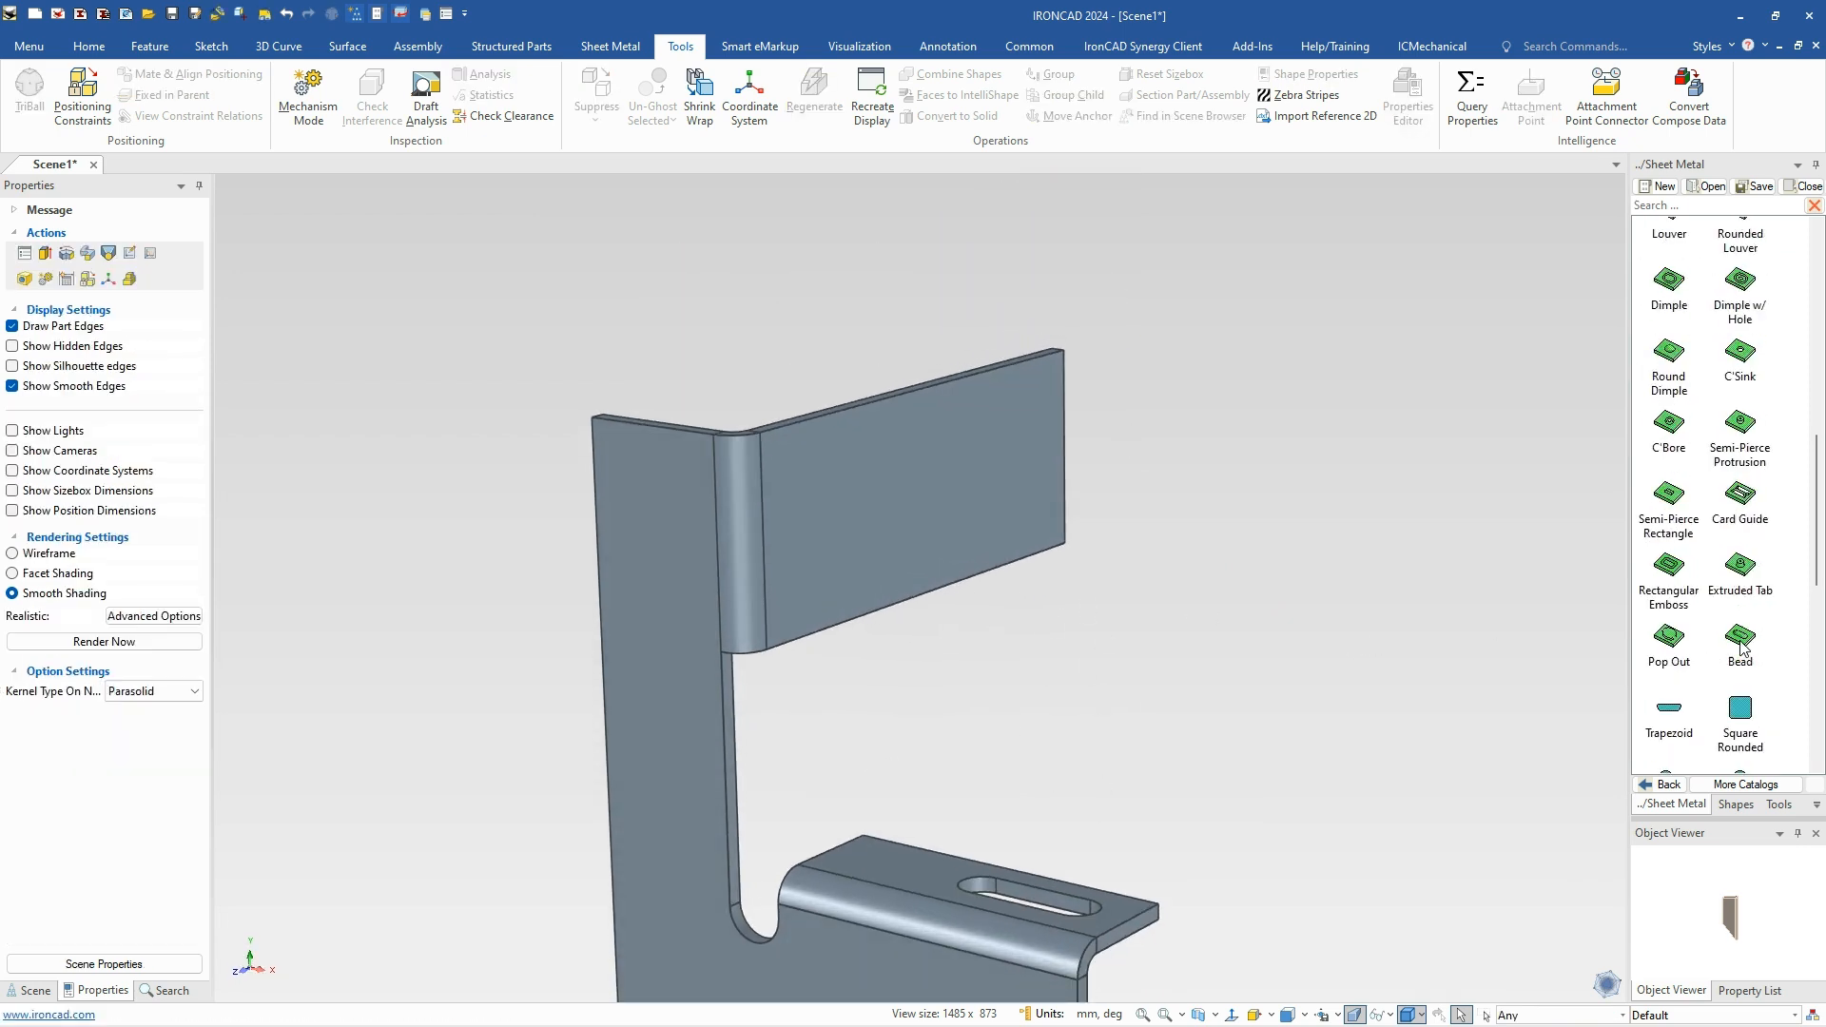
drag(1743, 647, 921, 492)
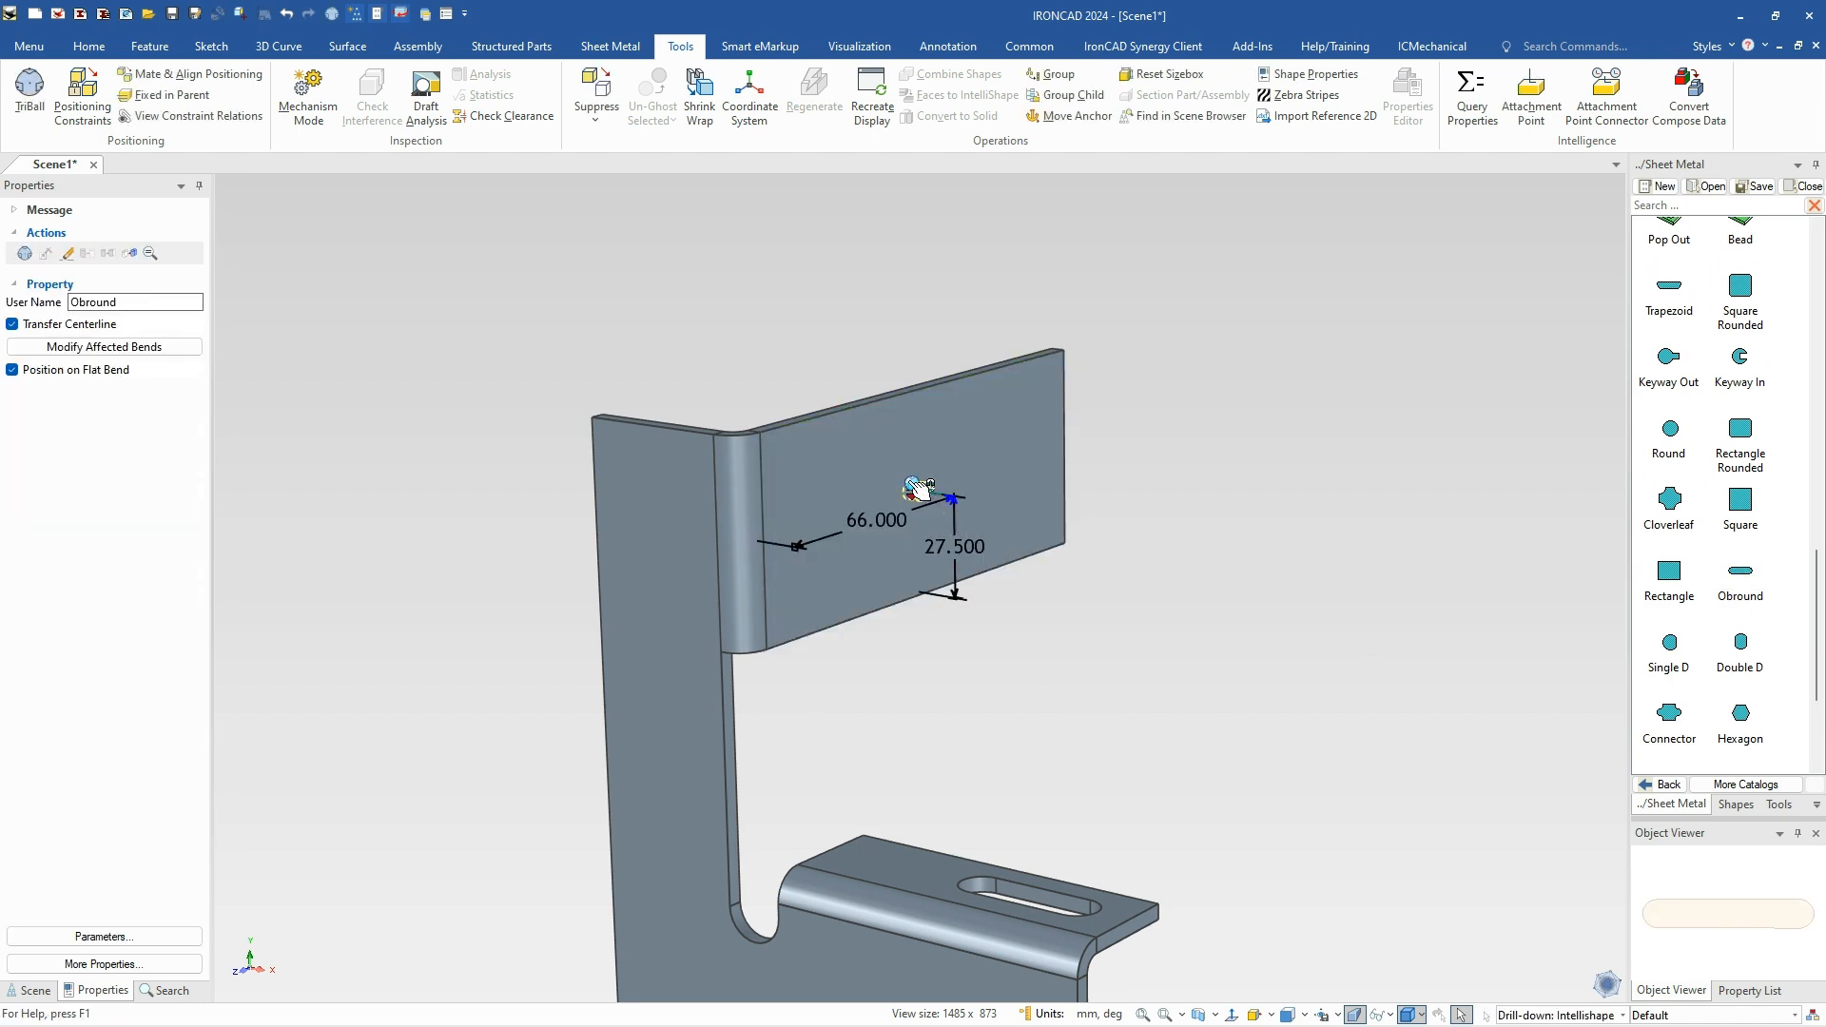
key(F10)
click(1020, 506)
drag(946, 531, 944, 515)
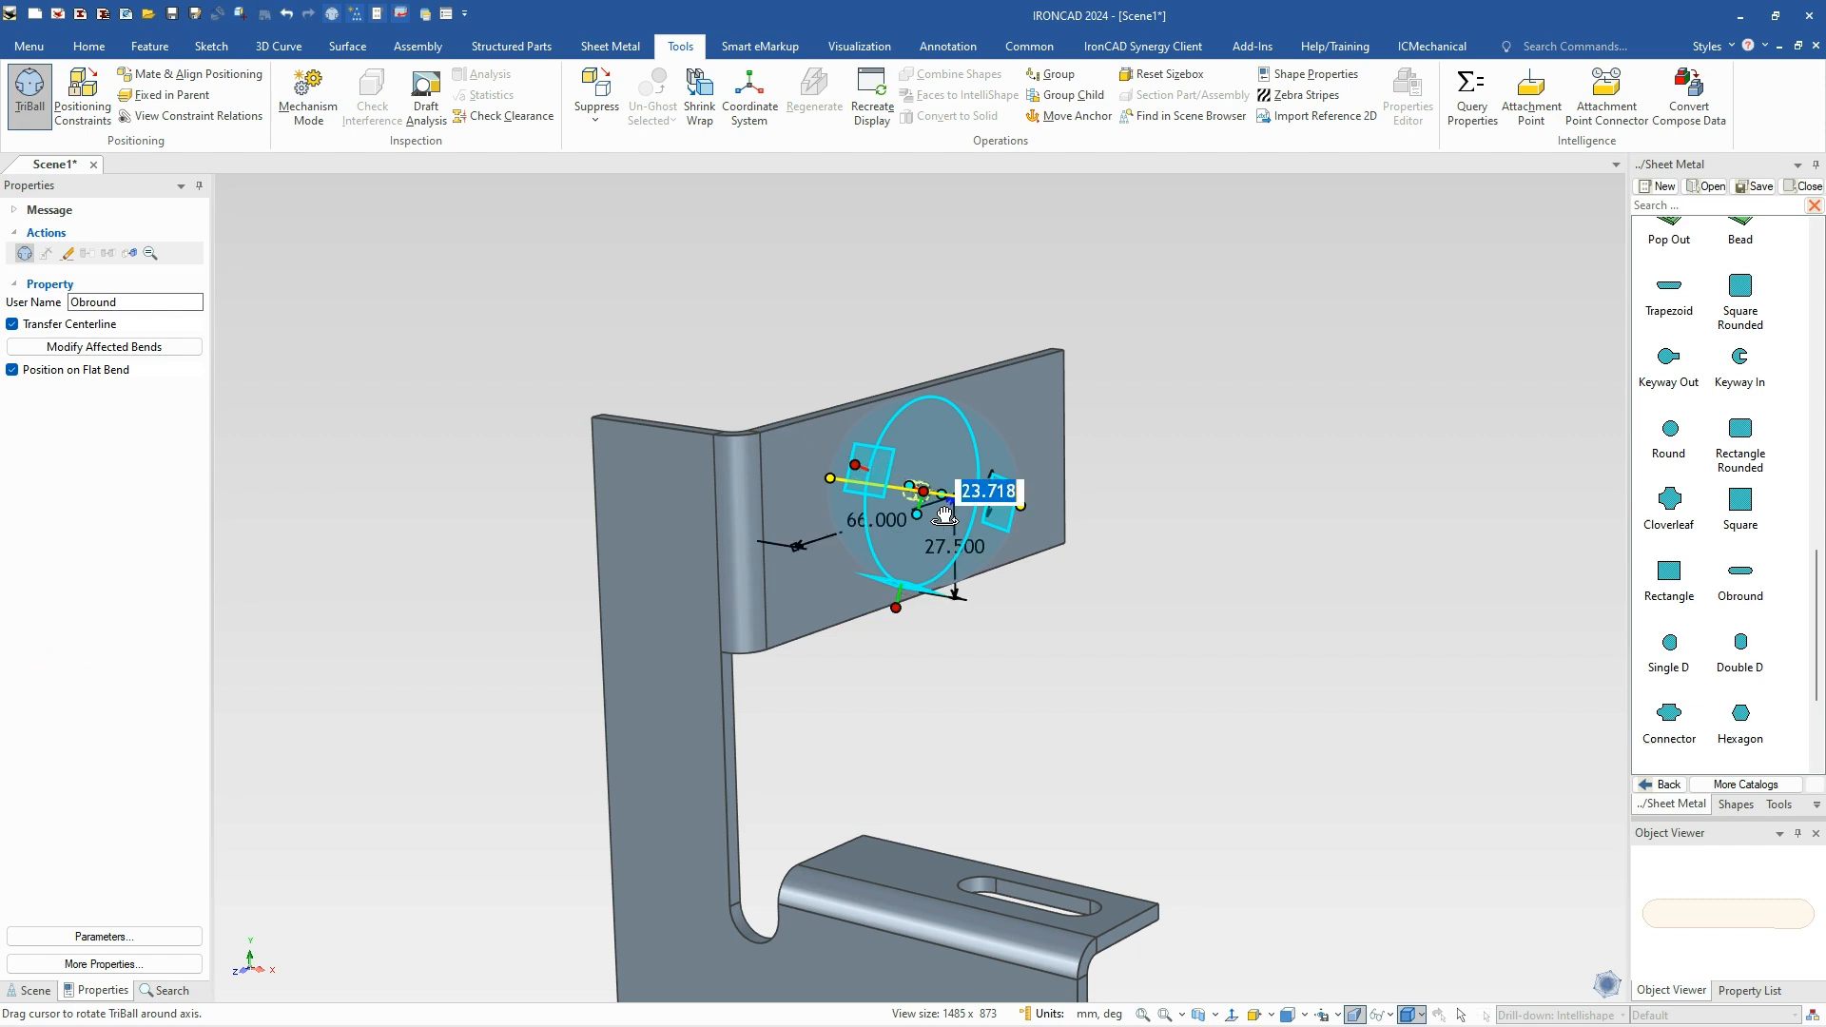
key(F10)
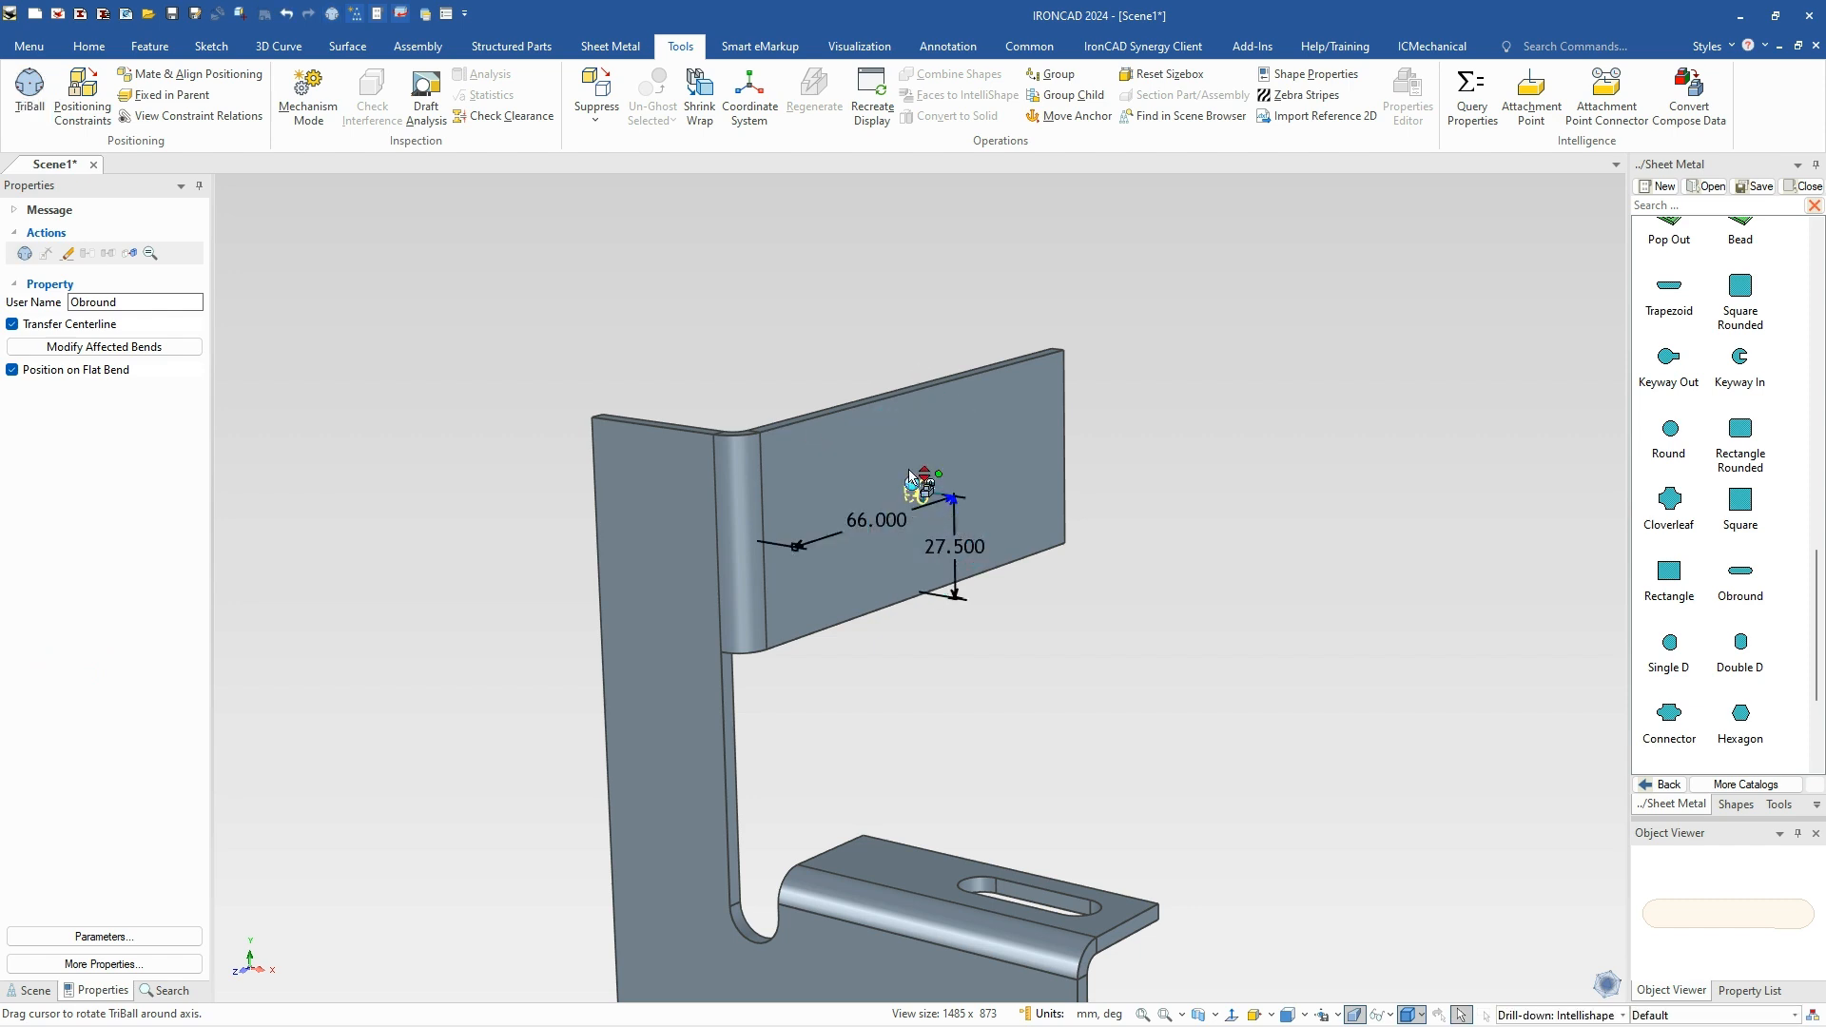
Give the new obround a custom punch size of 25 mm length and 20 mm width.
right_click(928, 473)
click(971, 518)
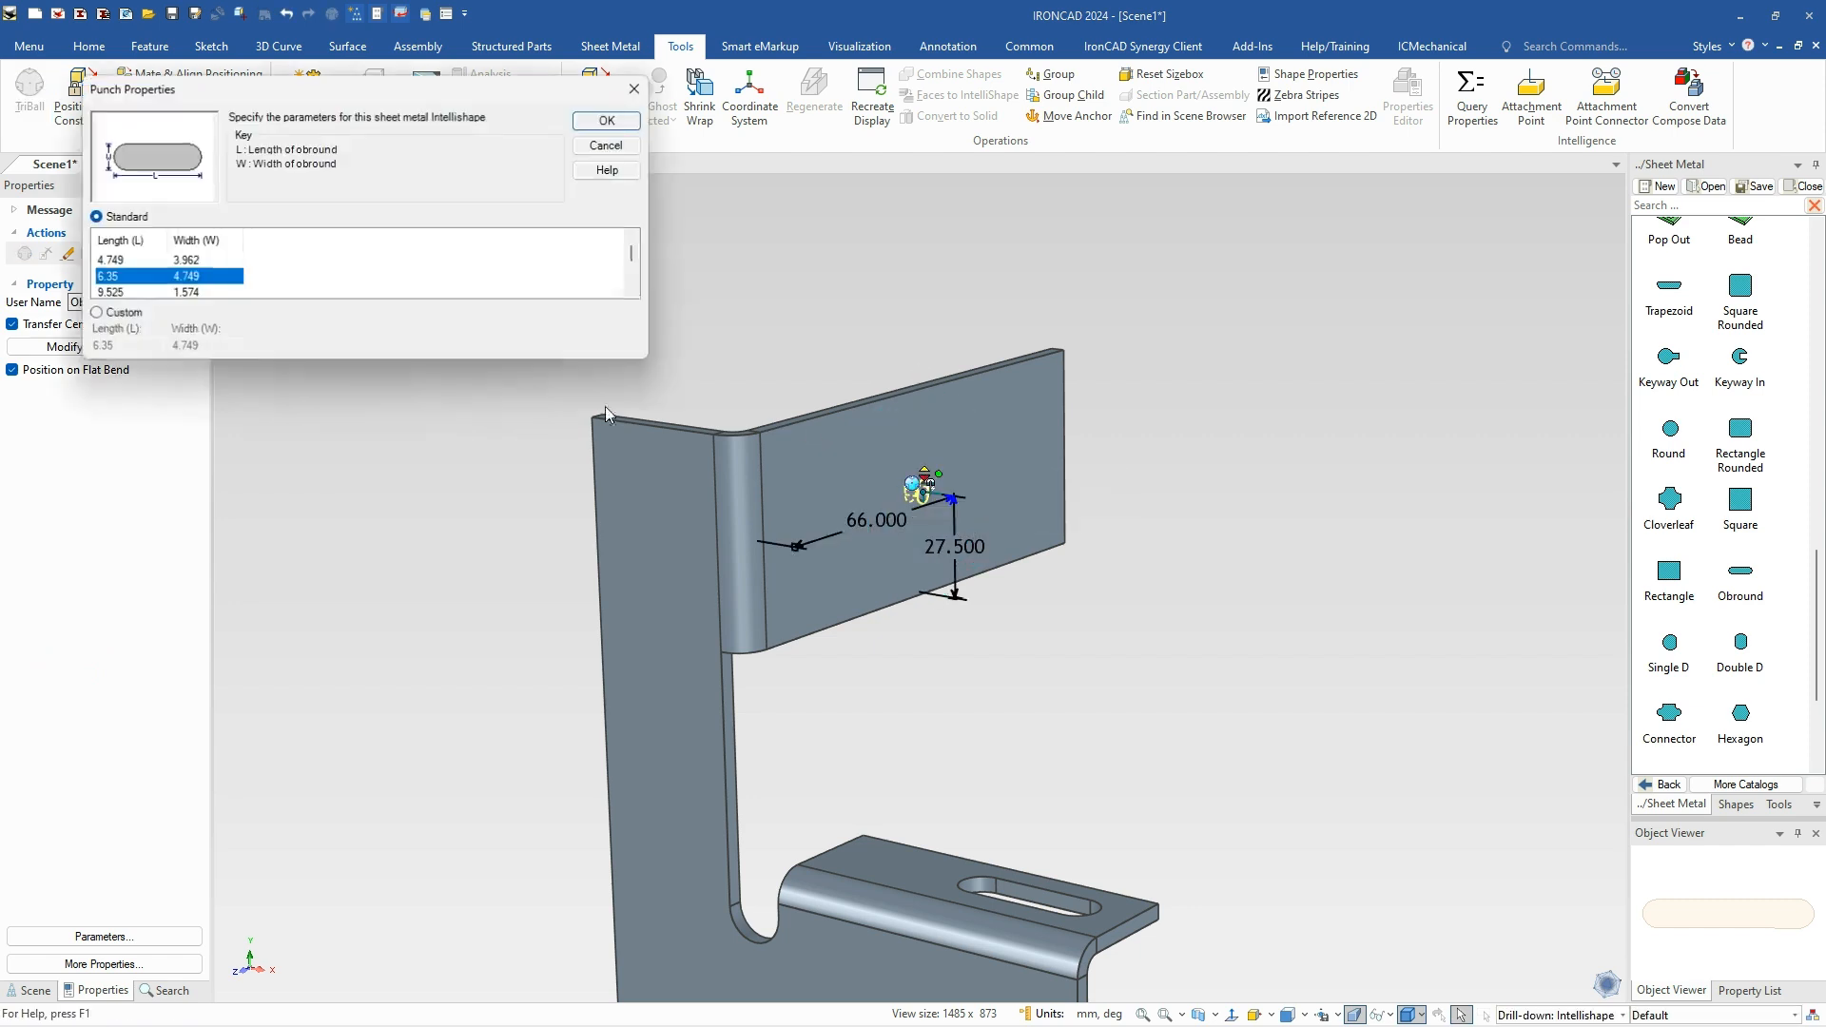
click(96, 311)
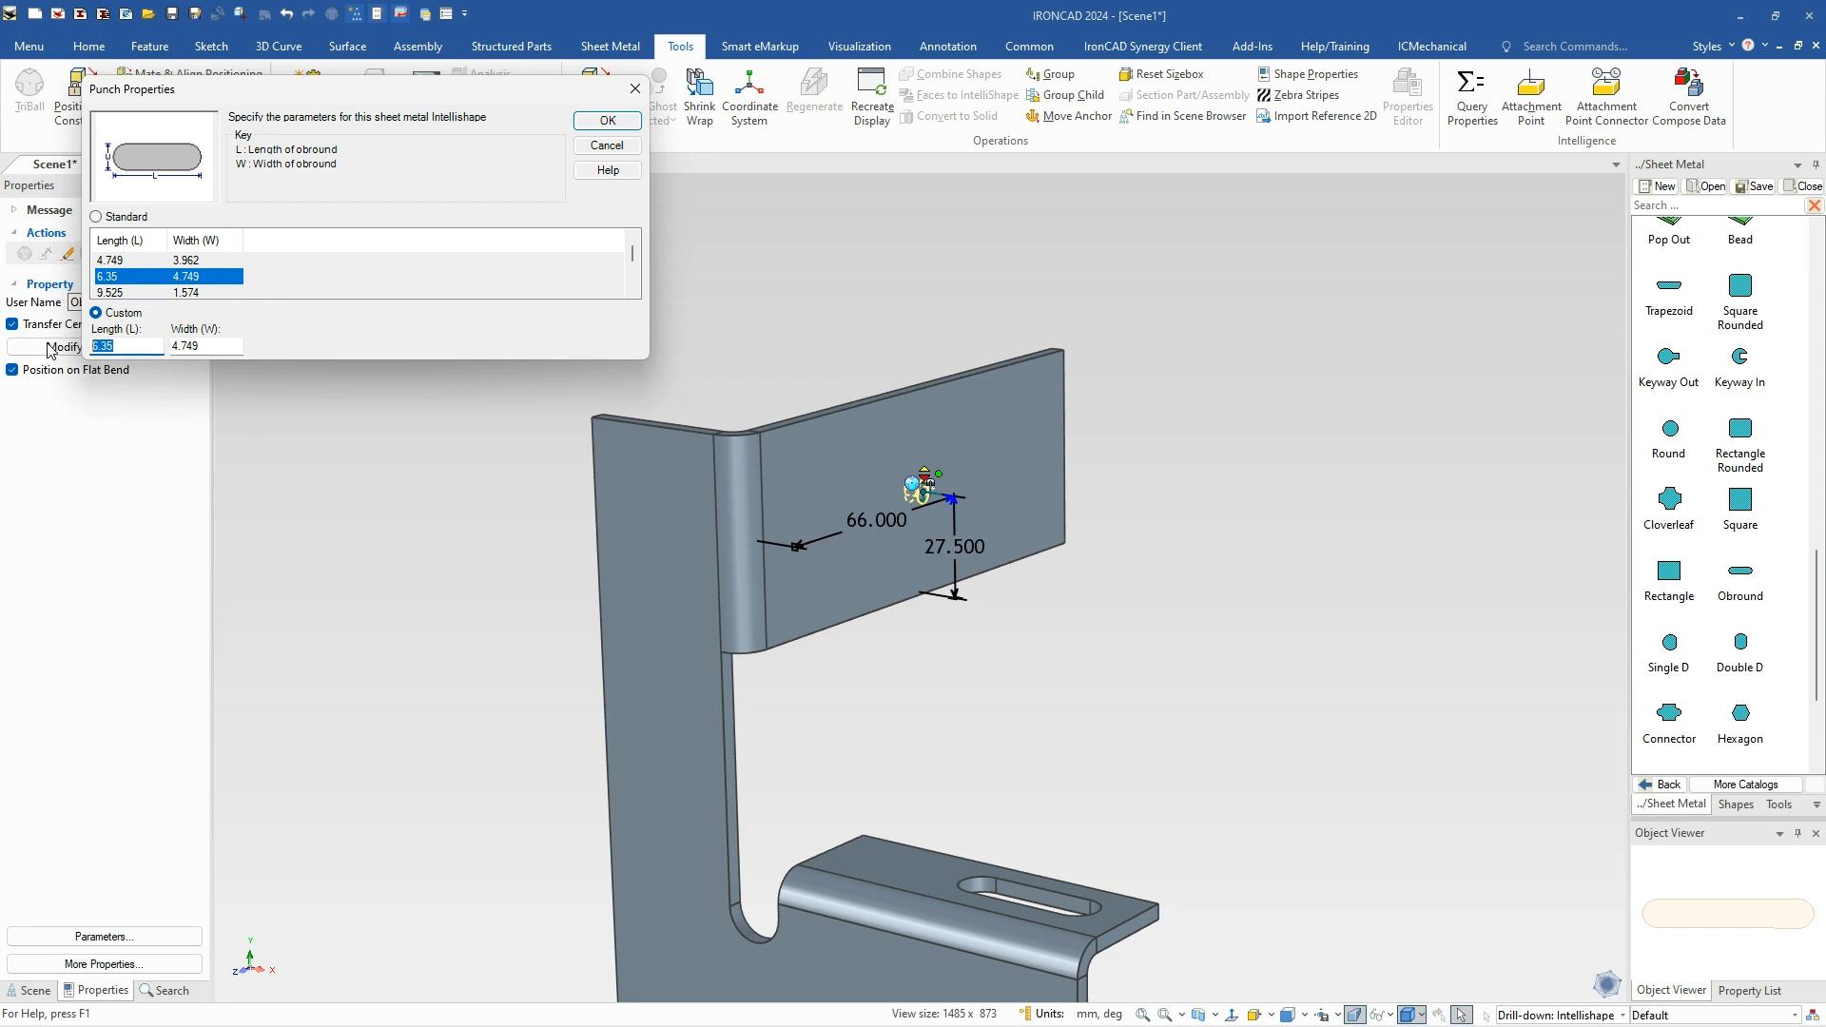
text(25)
key(Tab)
text(20)
click(607, 121)
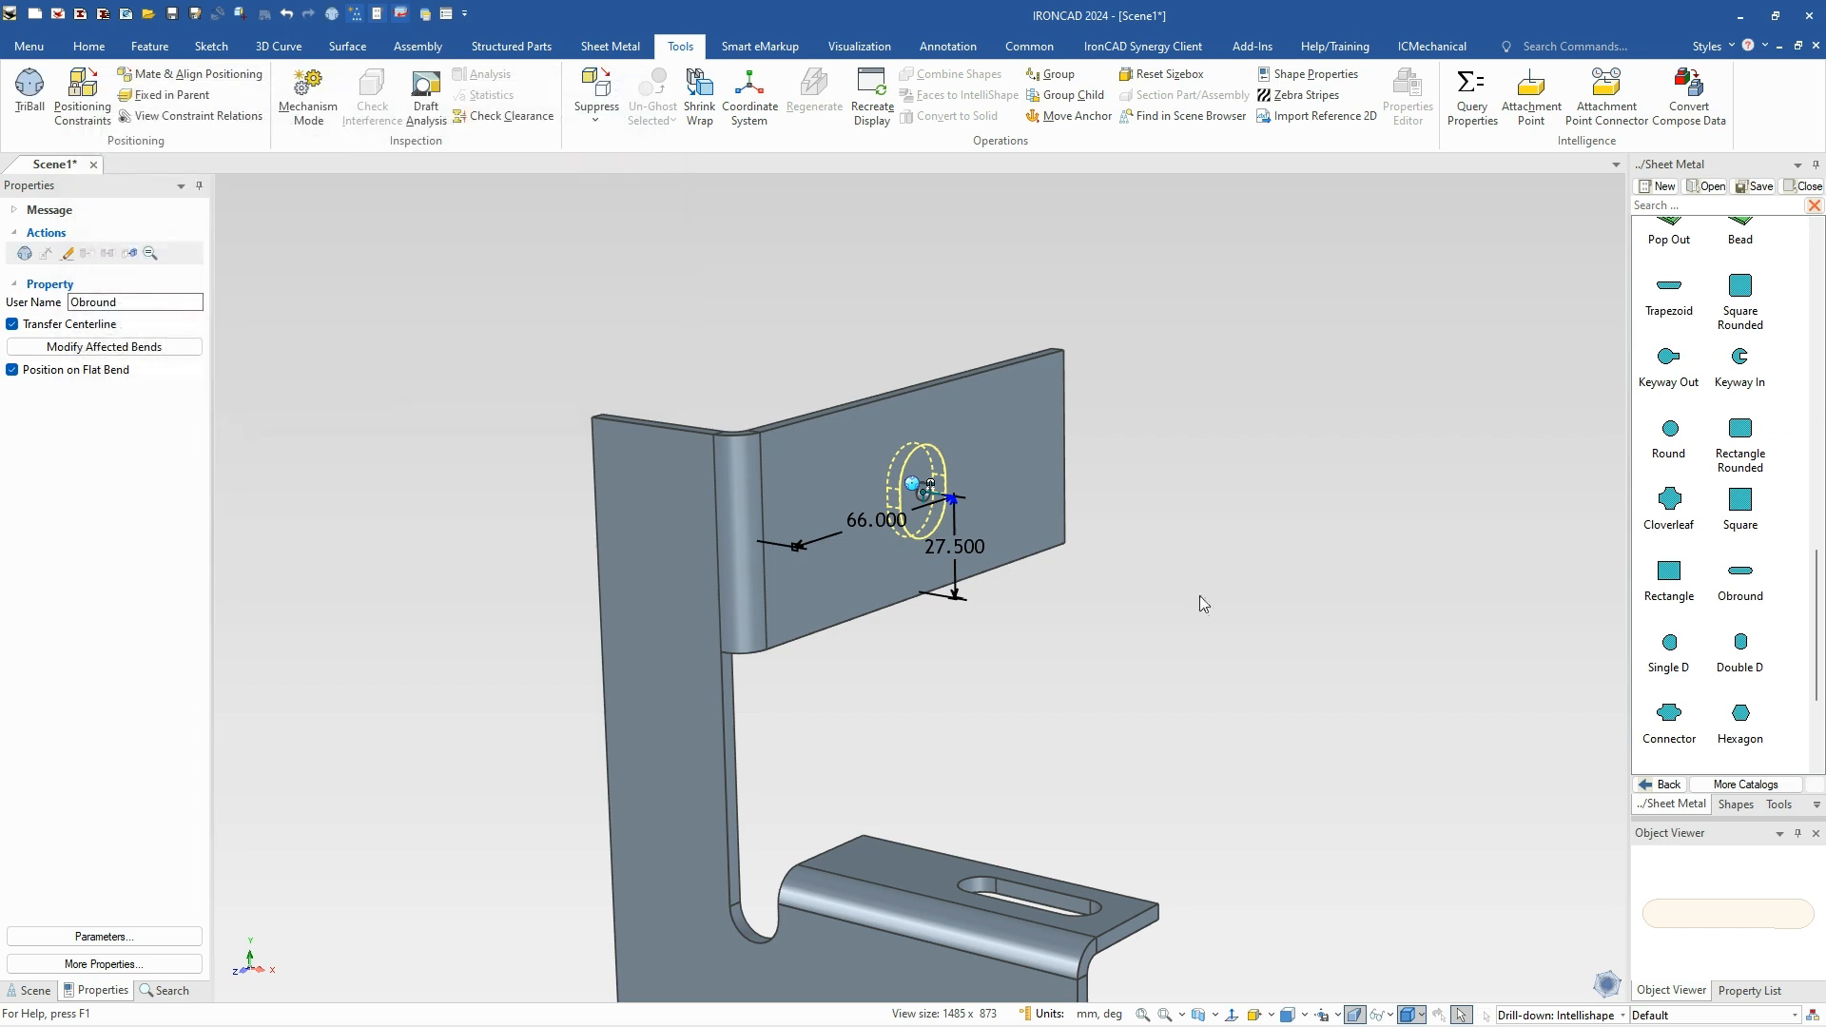
click(1035, 623)
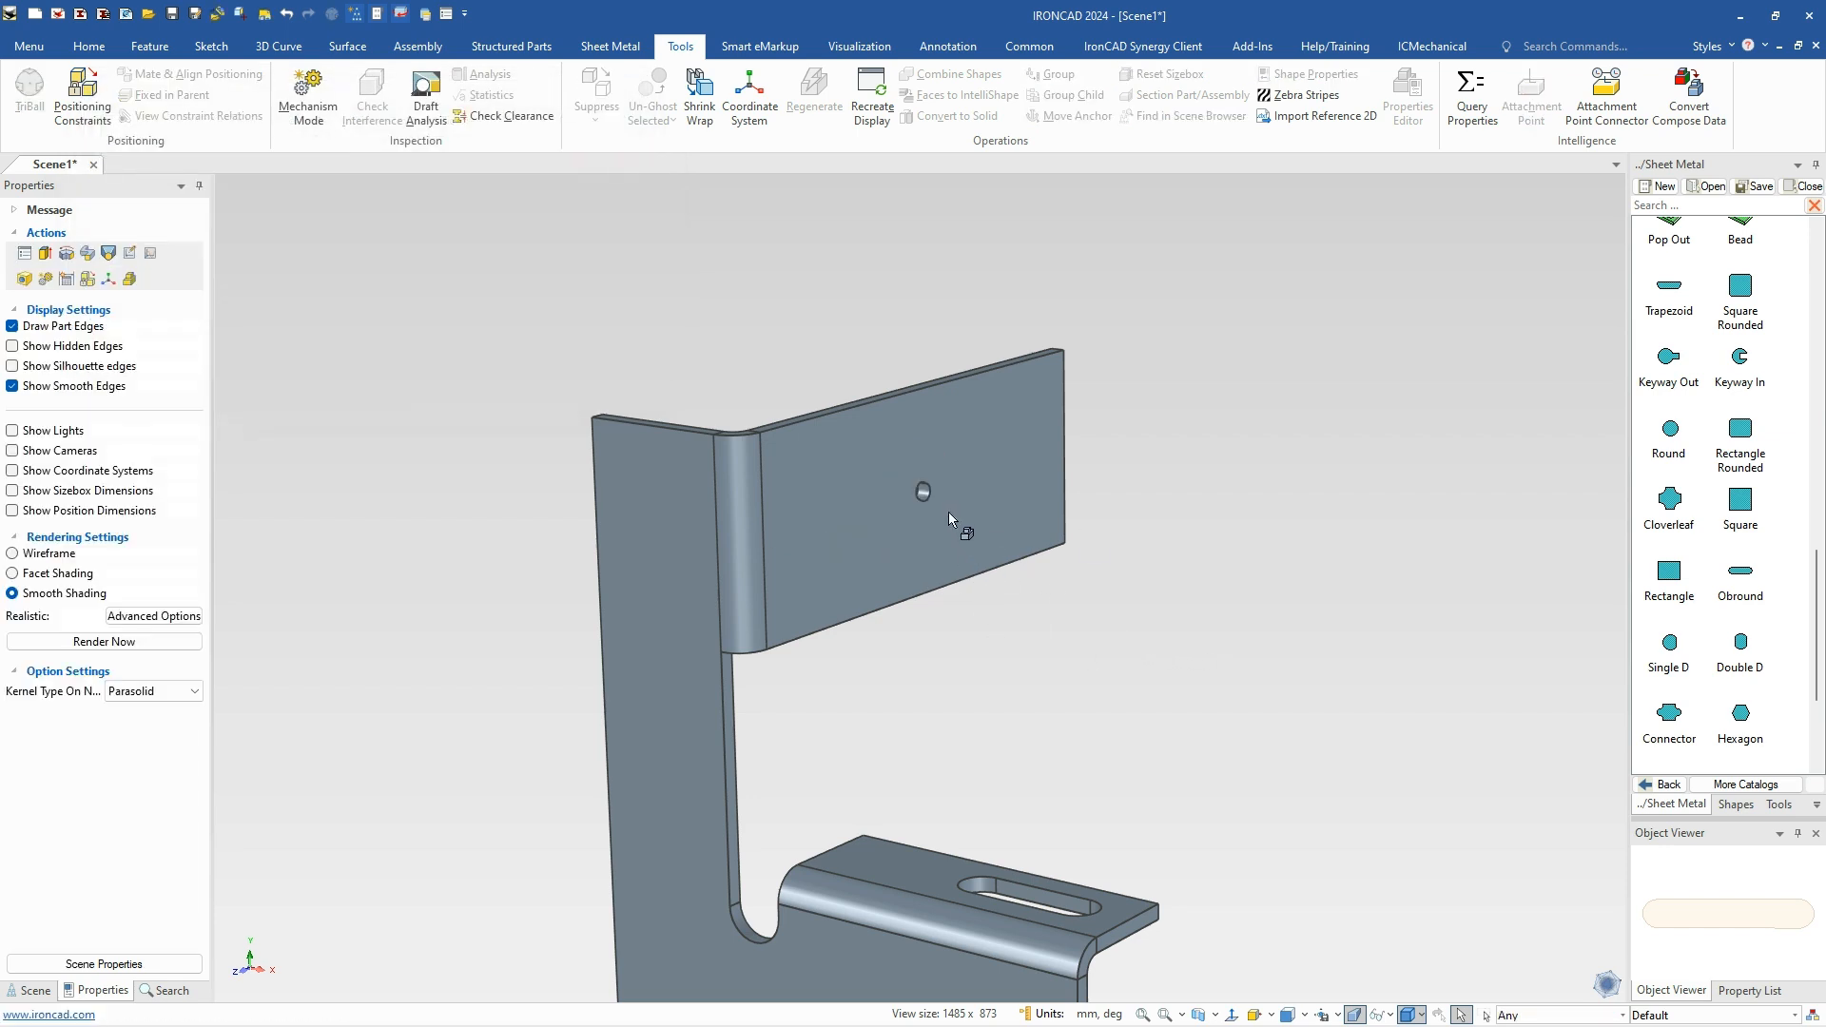
Use the TriBall to snap the obround's centre onto the upper outer corner of the flange.
click(932, 510)
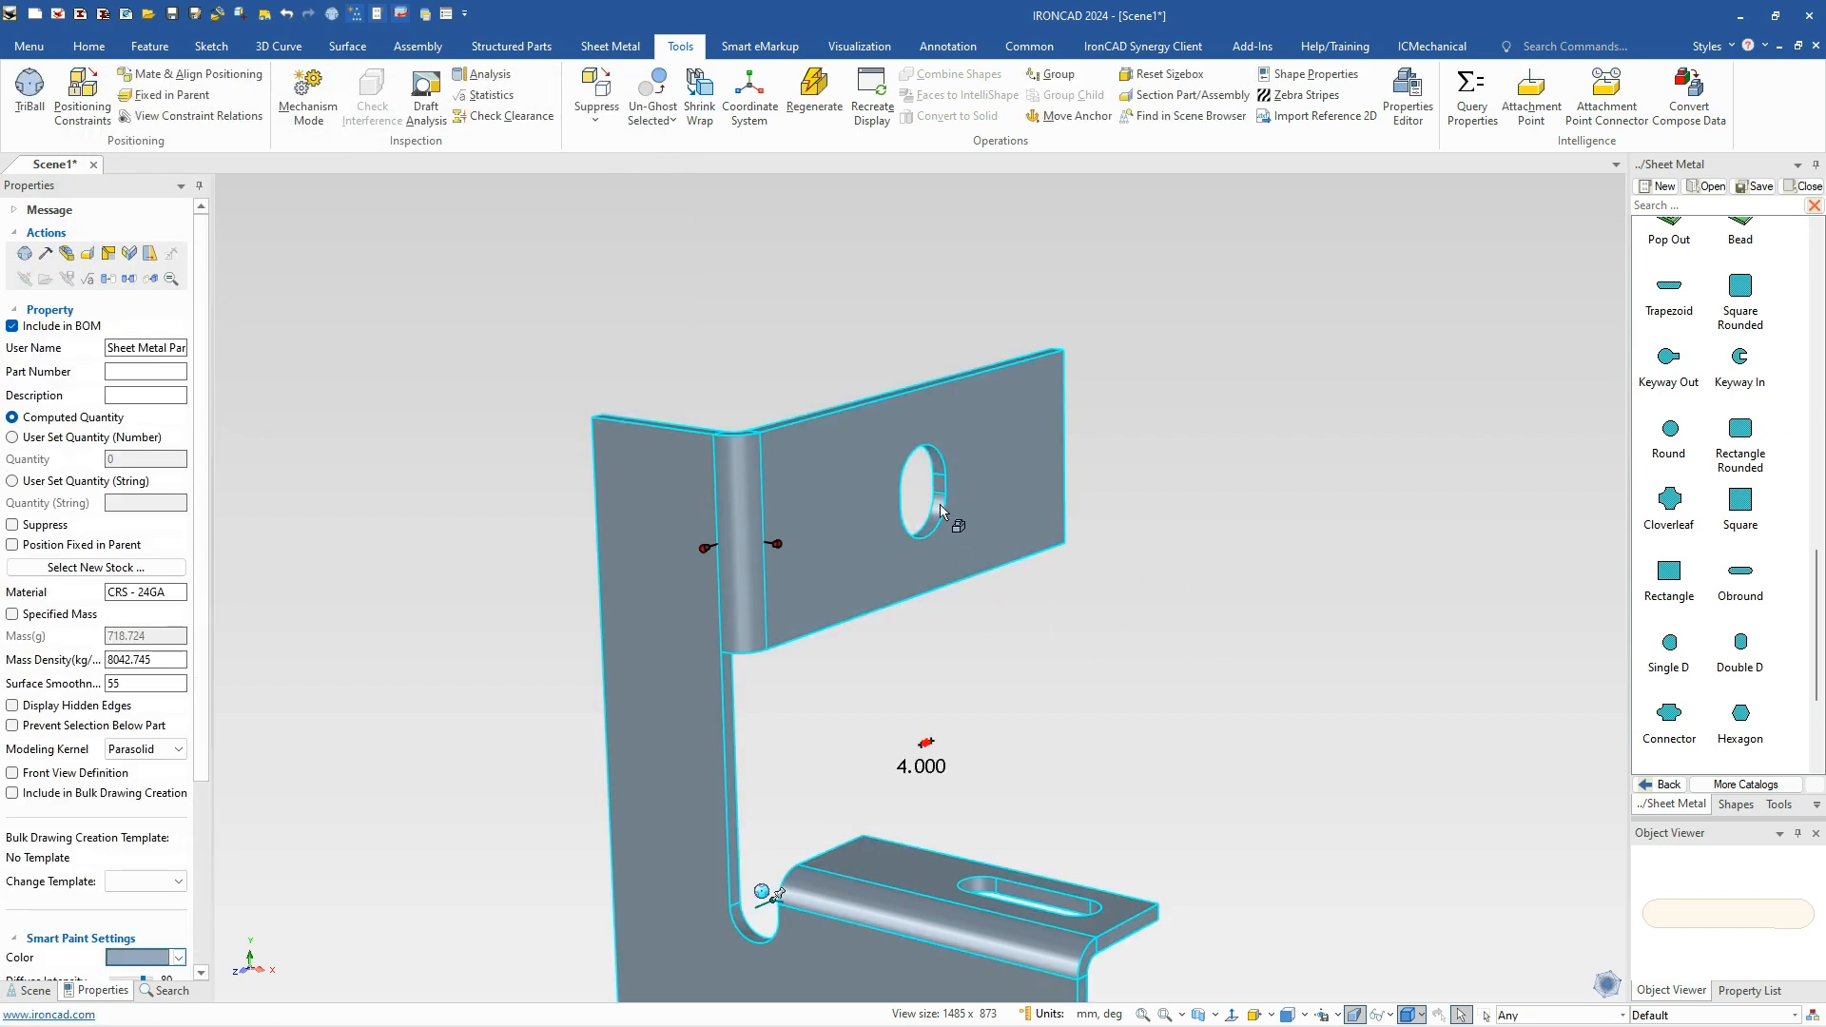
click(941, 511)
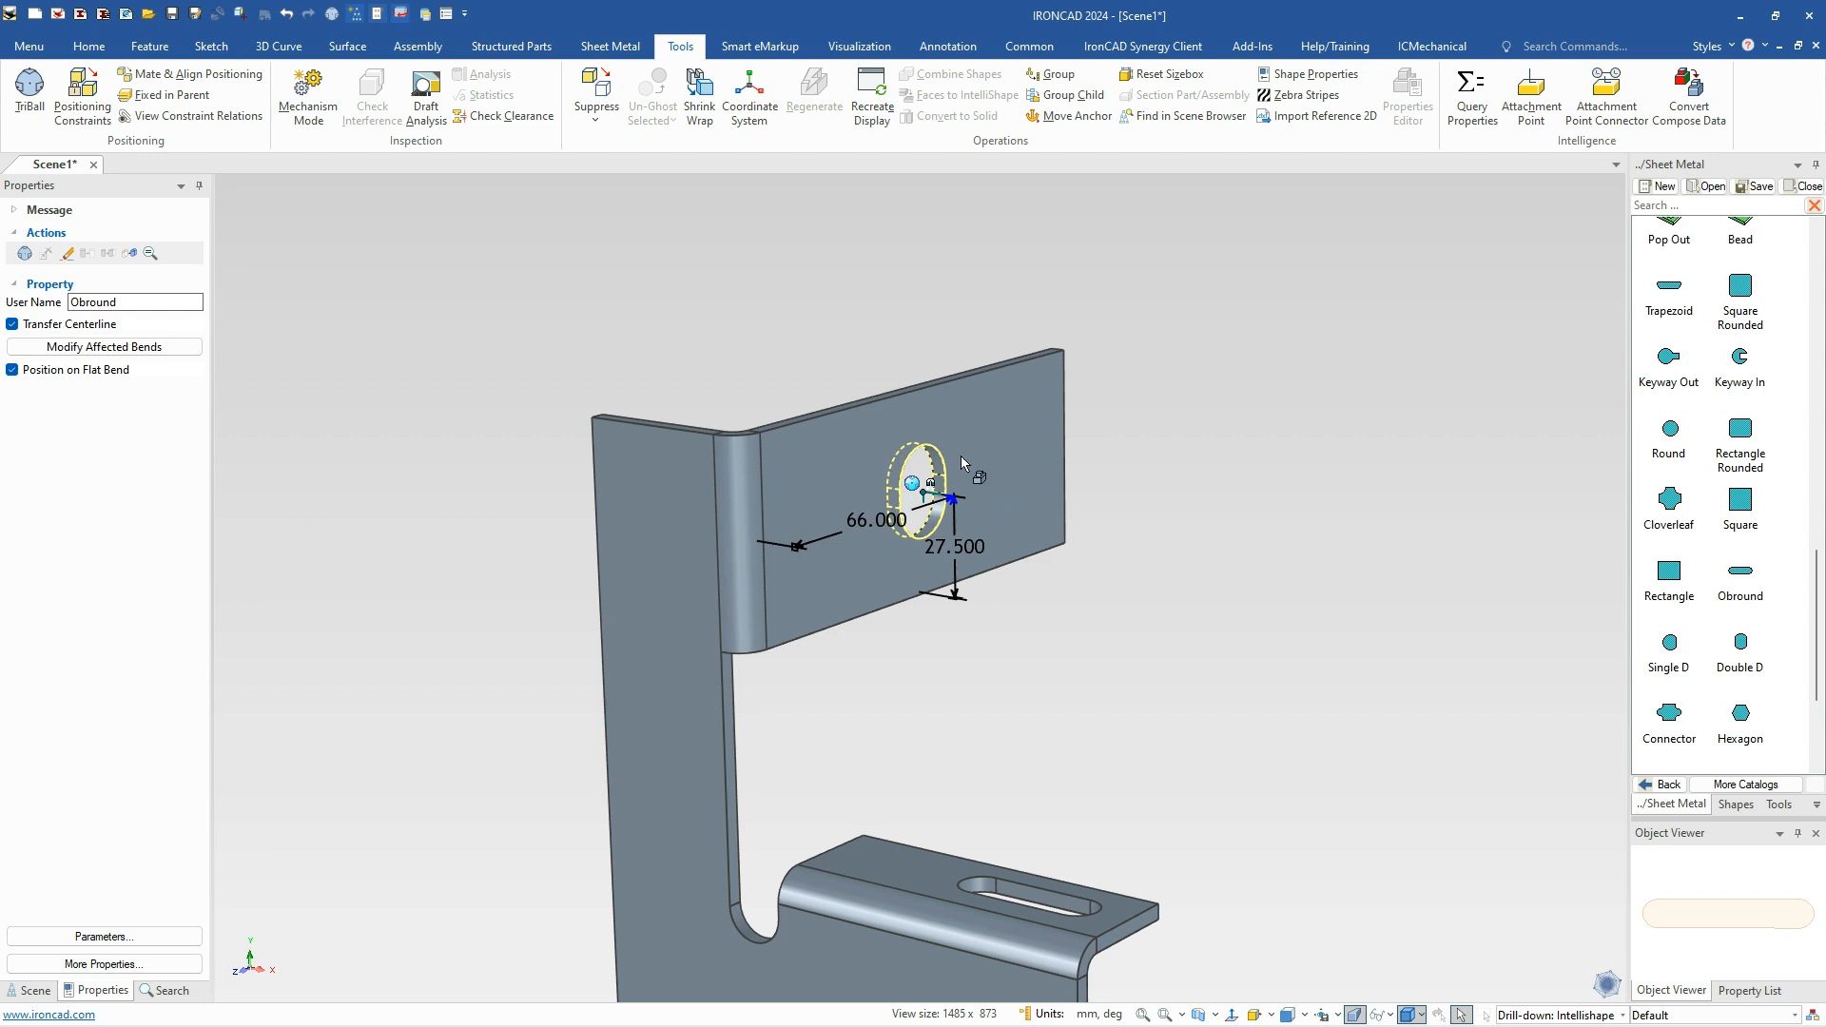
key(F10)
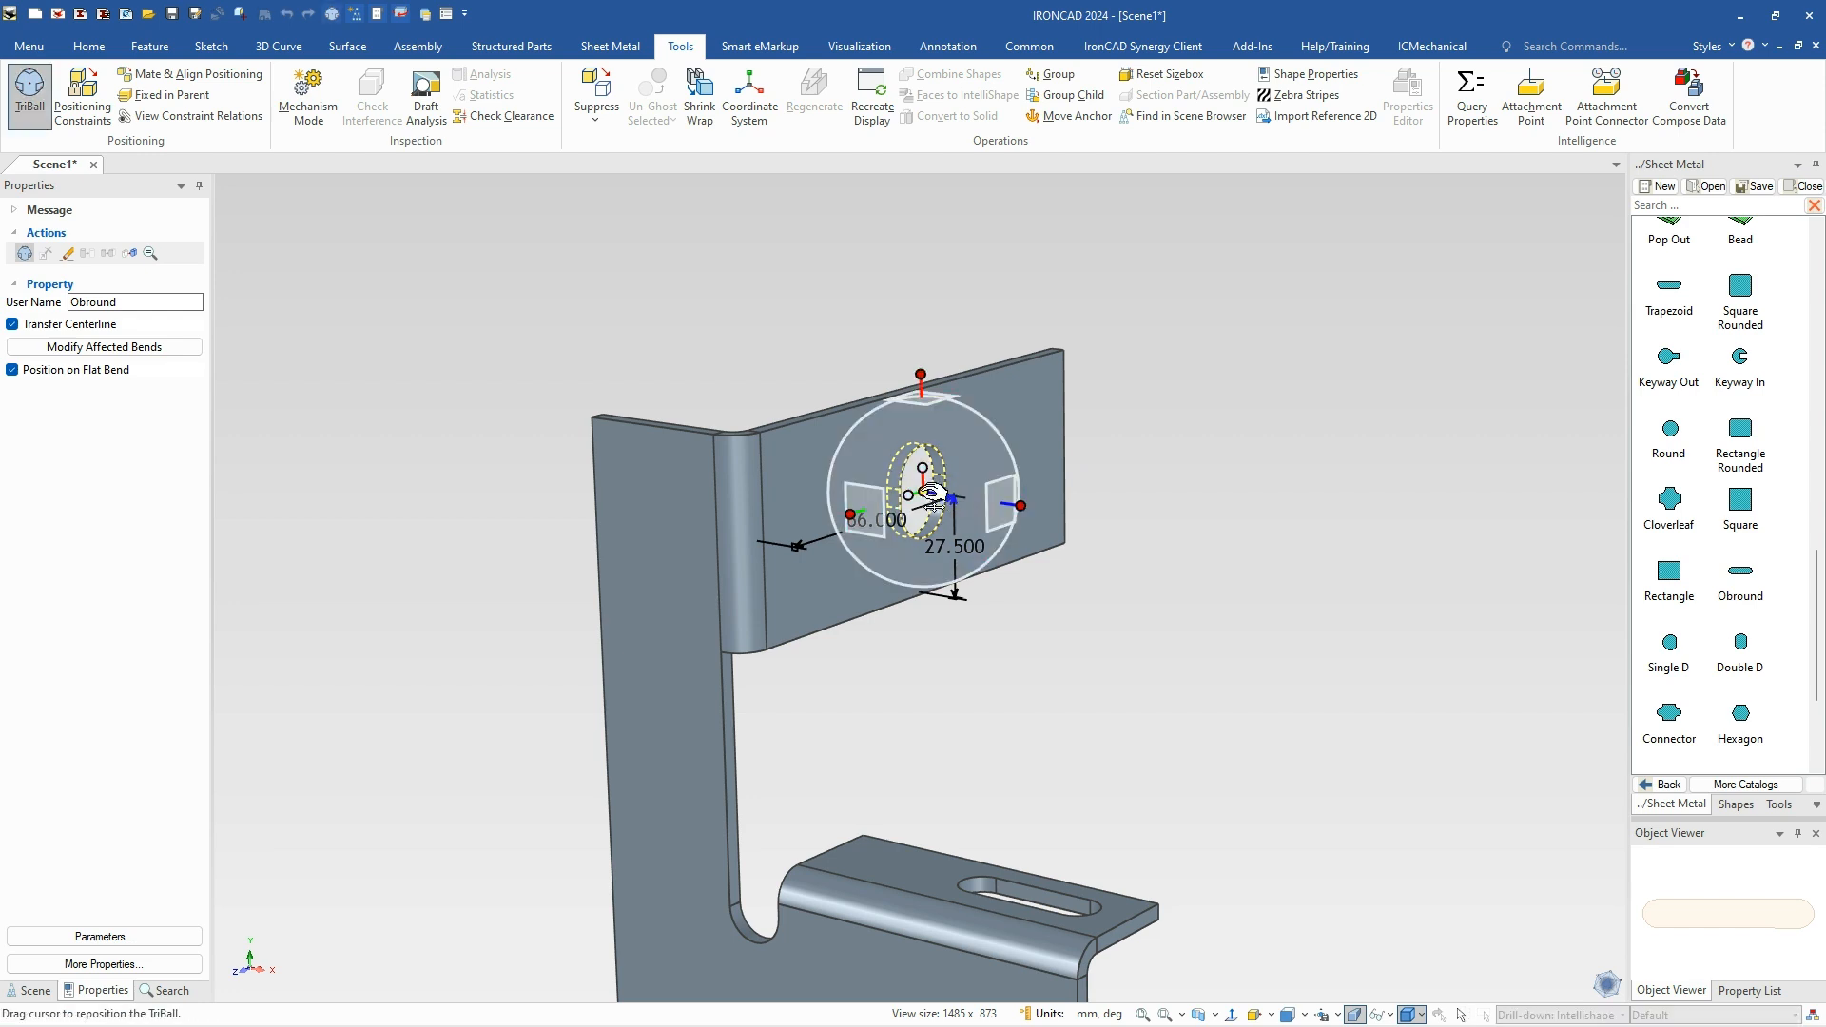
drag(923, 492, 1065, 352)
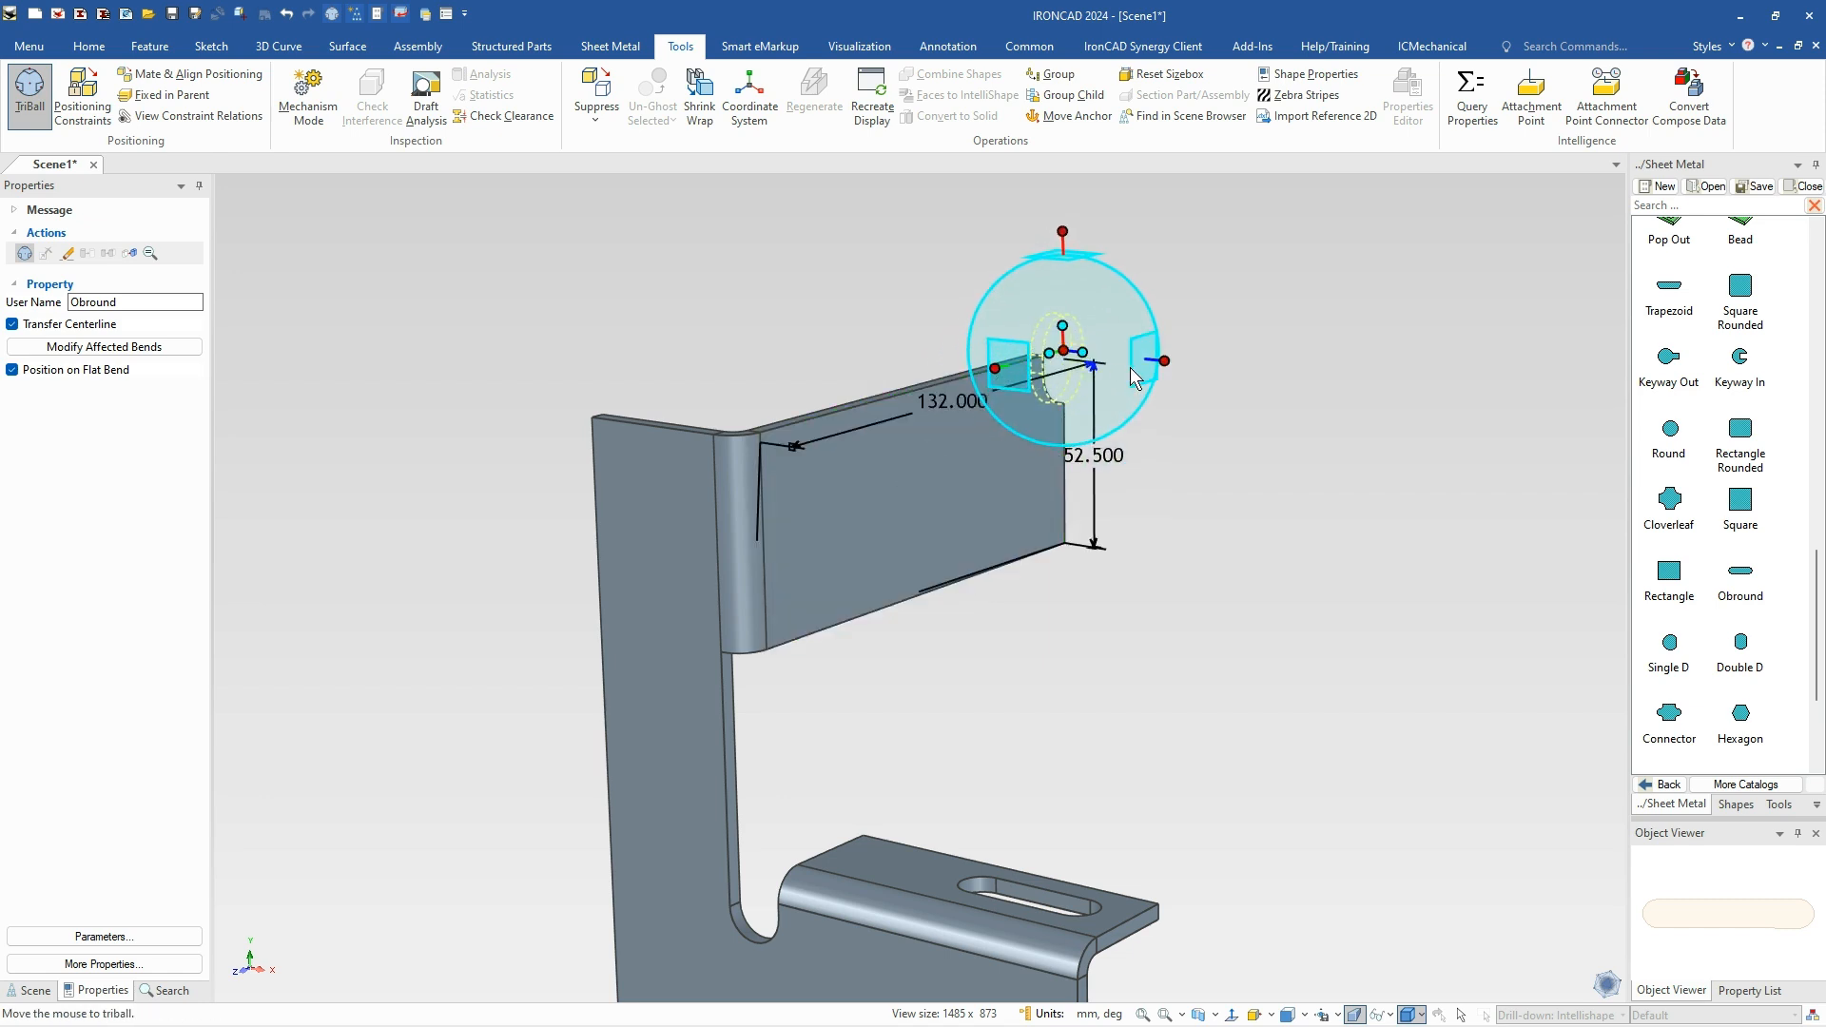
Move the obround in the flange plane to 30 mm from the free end and 25 mm below the upper corner.
drag(1148, 358, 1074, 466)
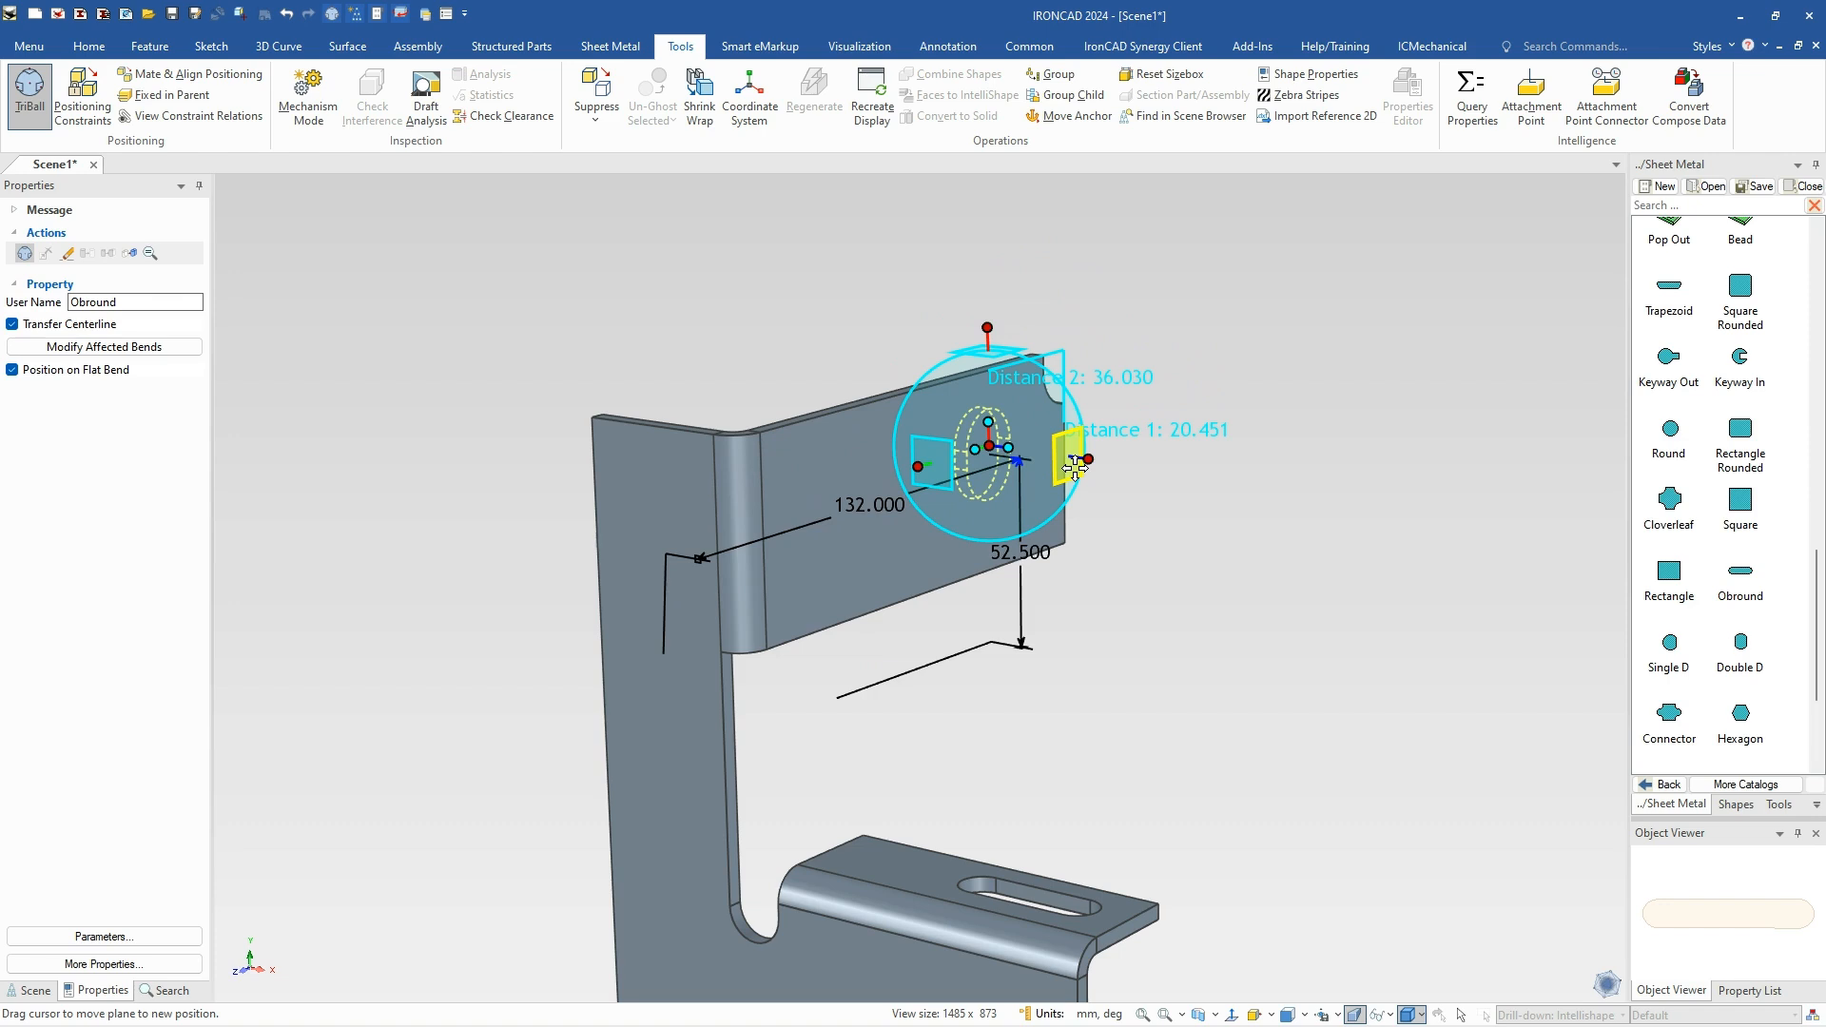
right_drag(1075, 466, 1075, 468)
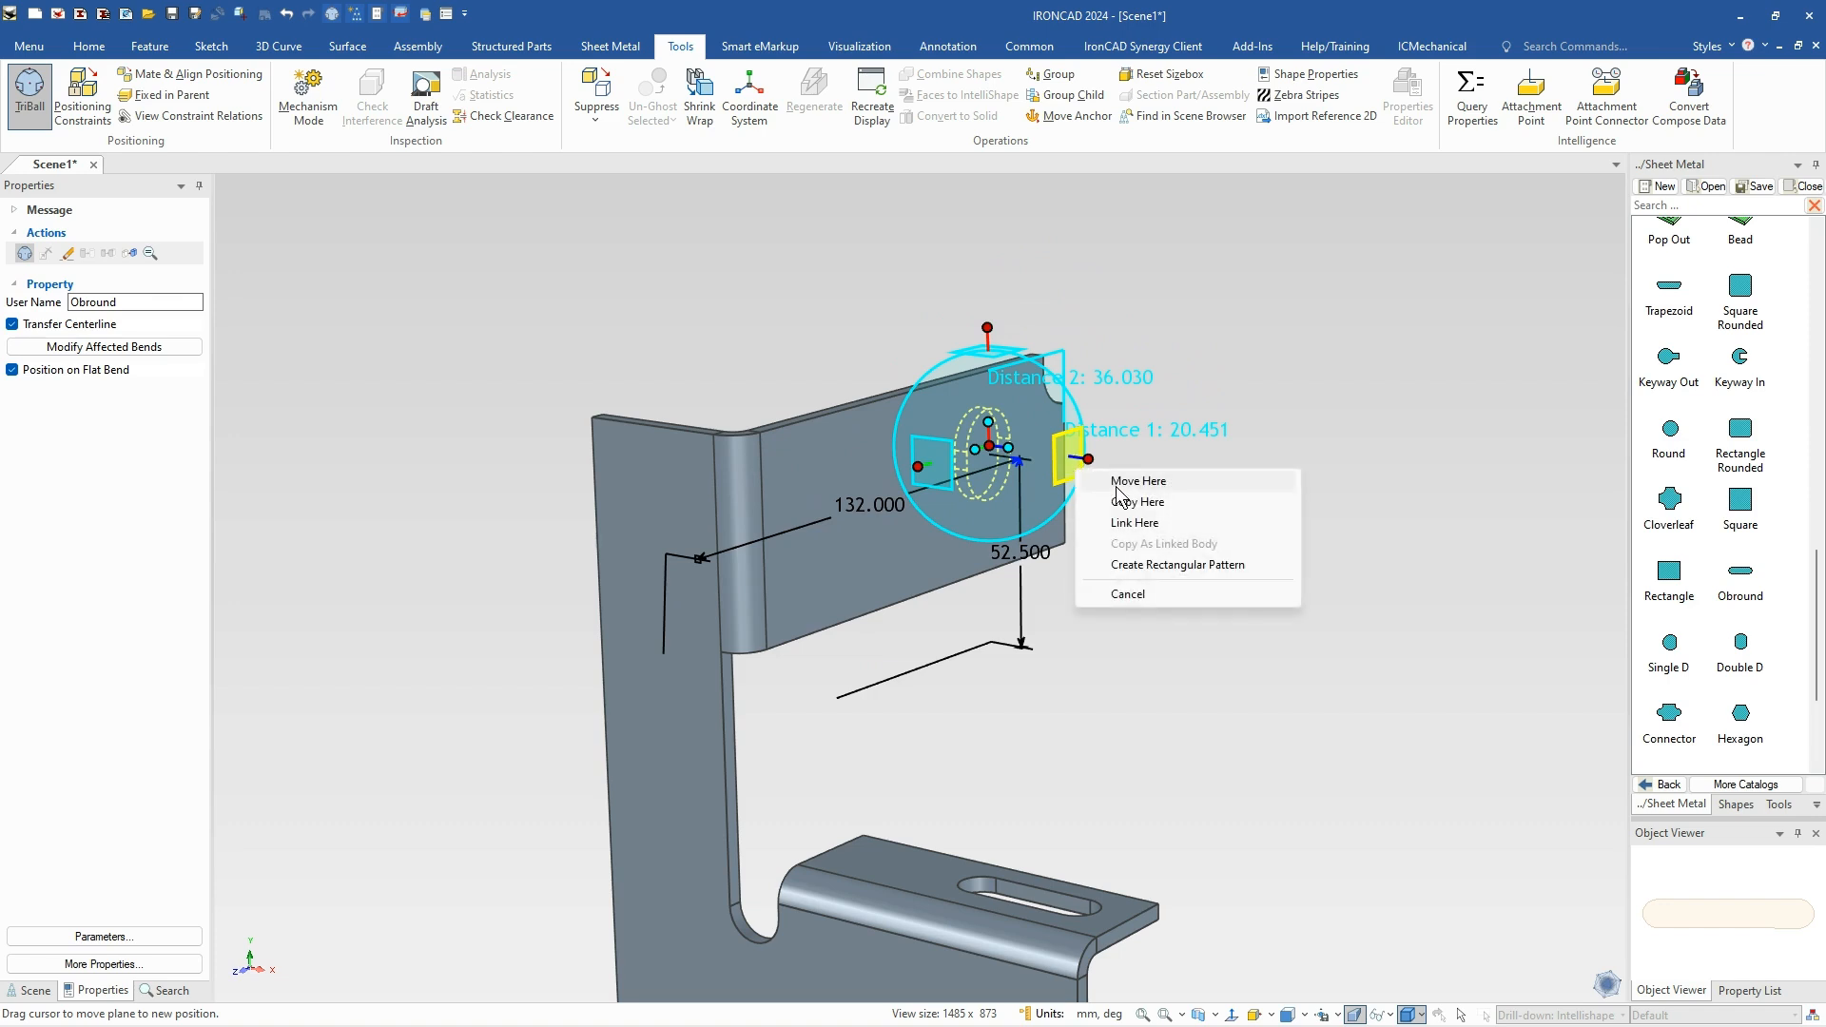
click(1122, 483)
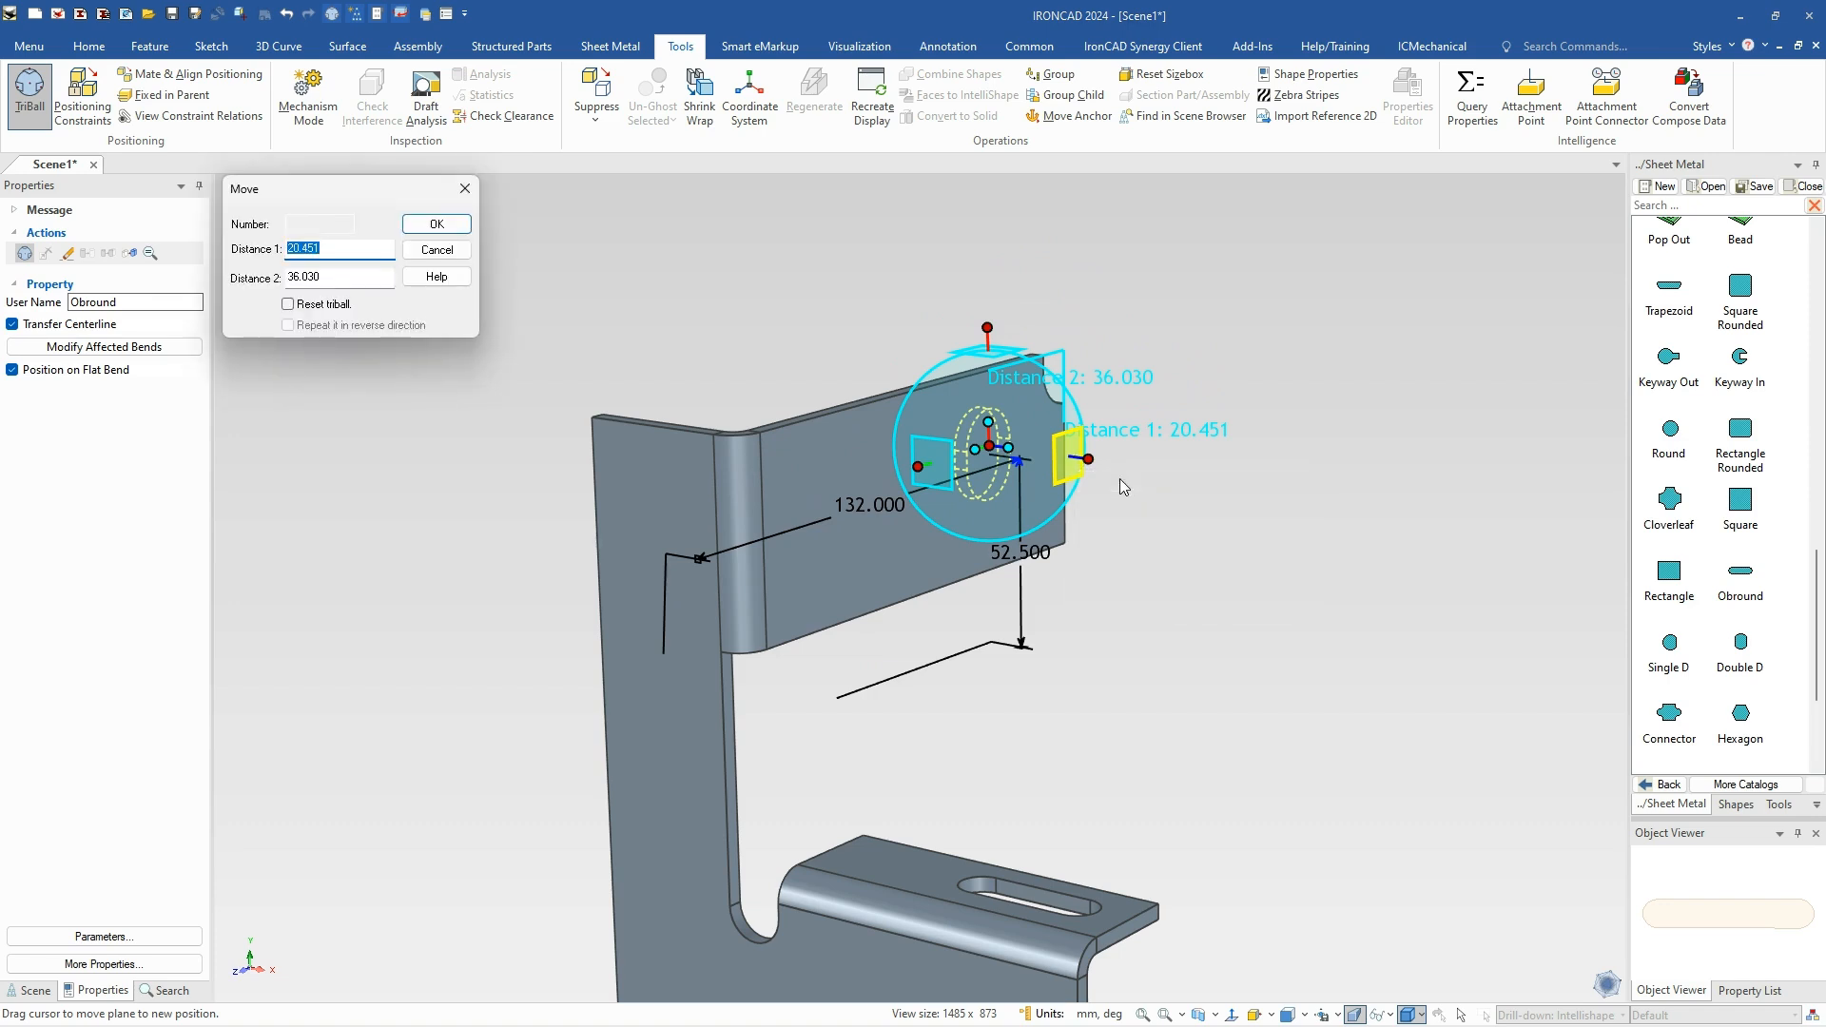
text(30)
key(Tab)
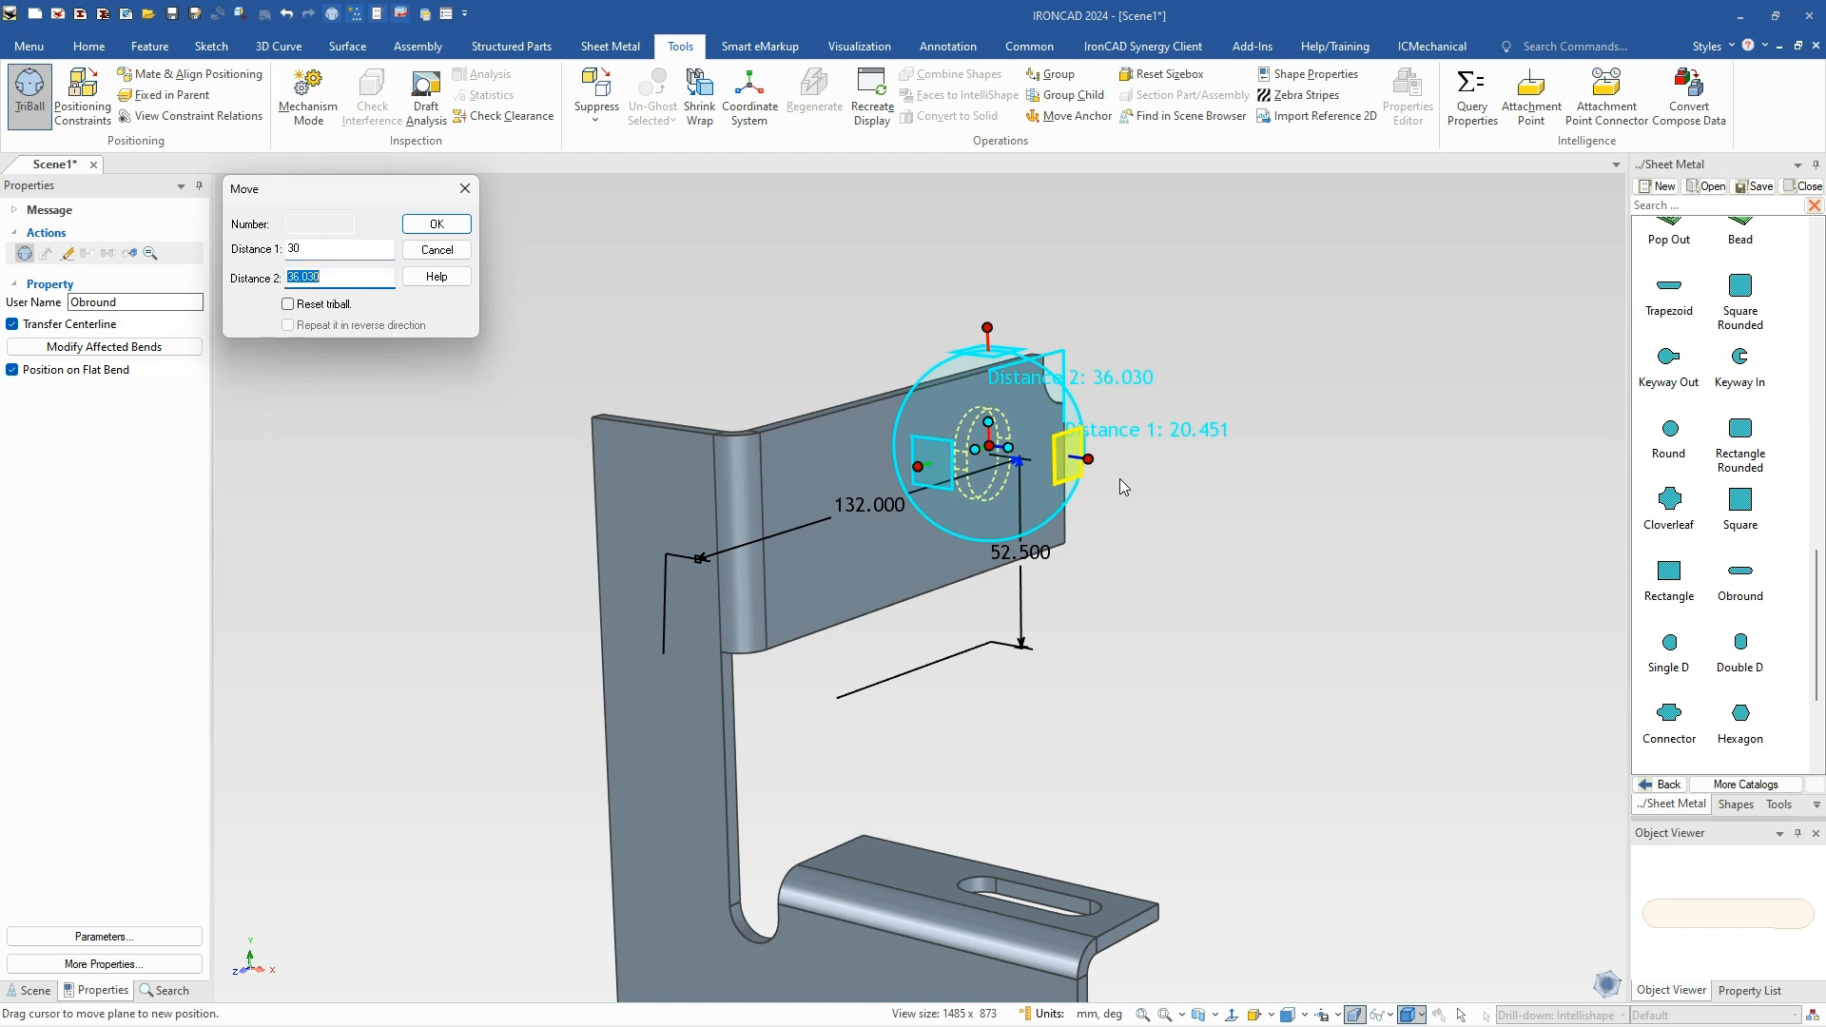
key(shift+Tab)
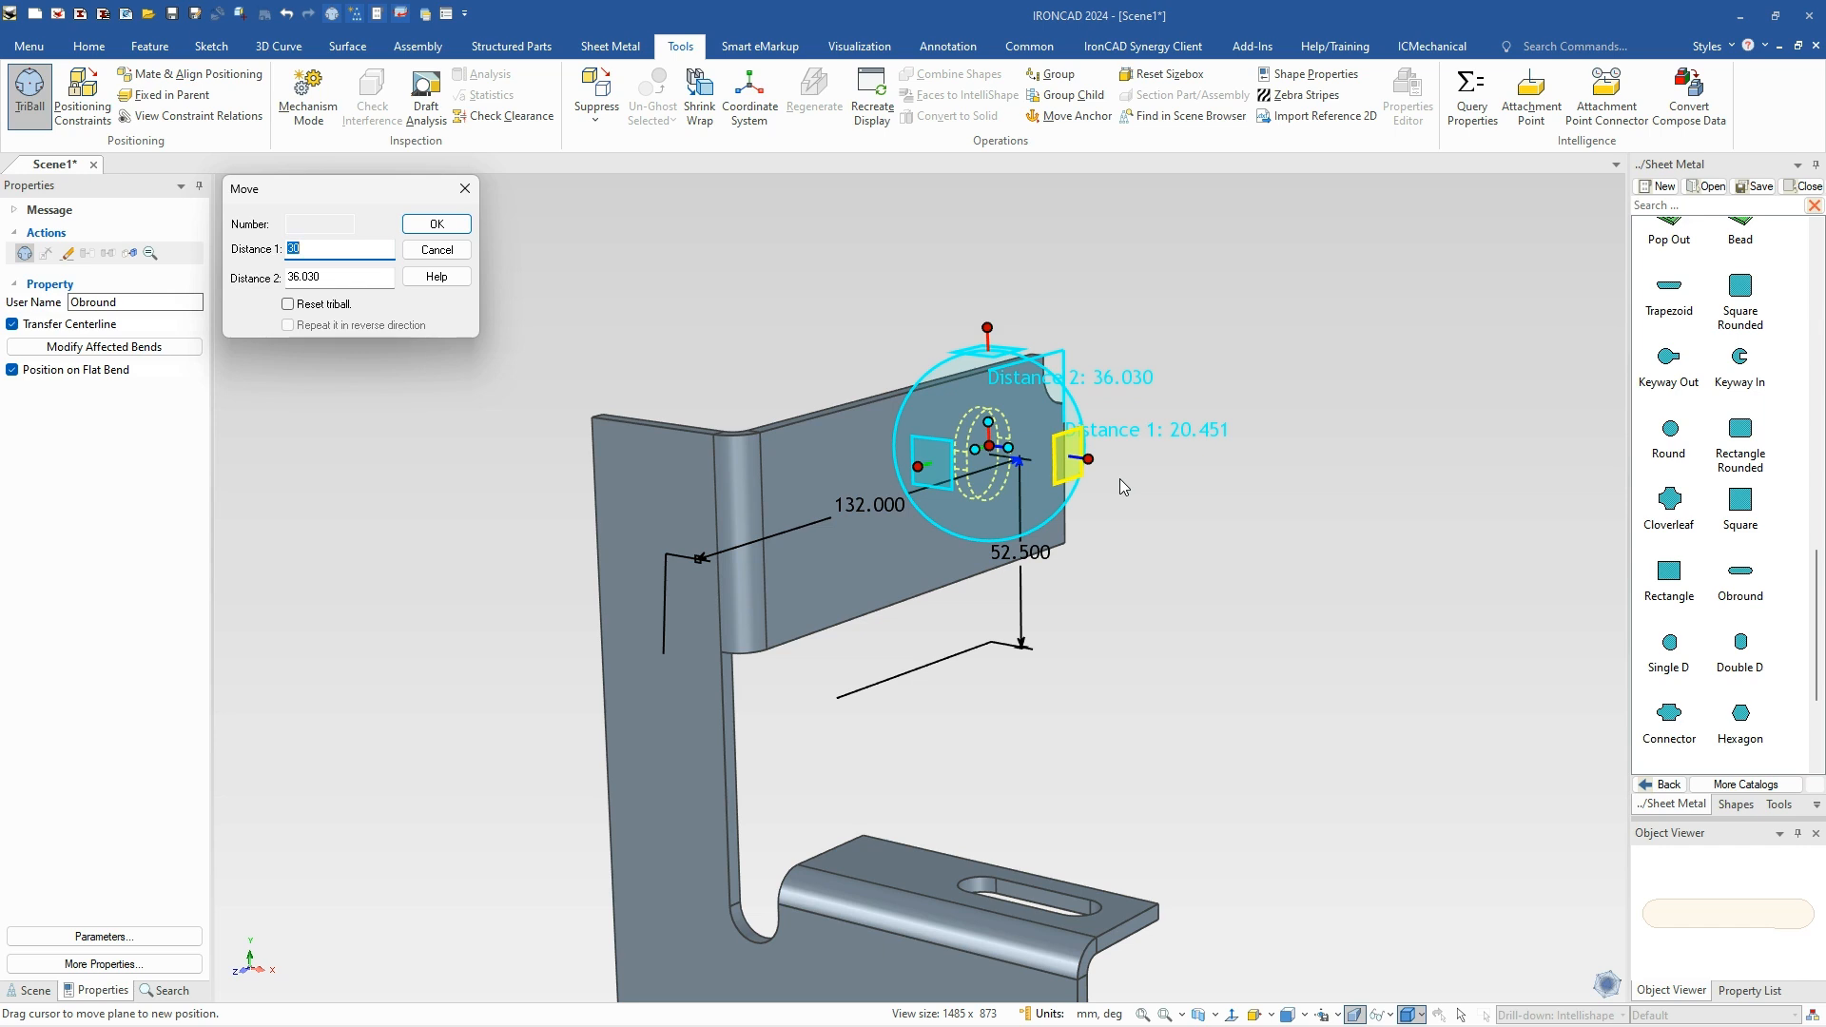
text(25)
key(Tab)
text(25)
key(Return)
key(F10)
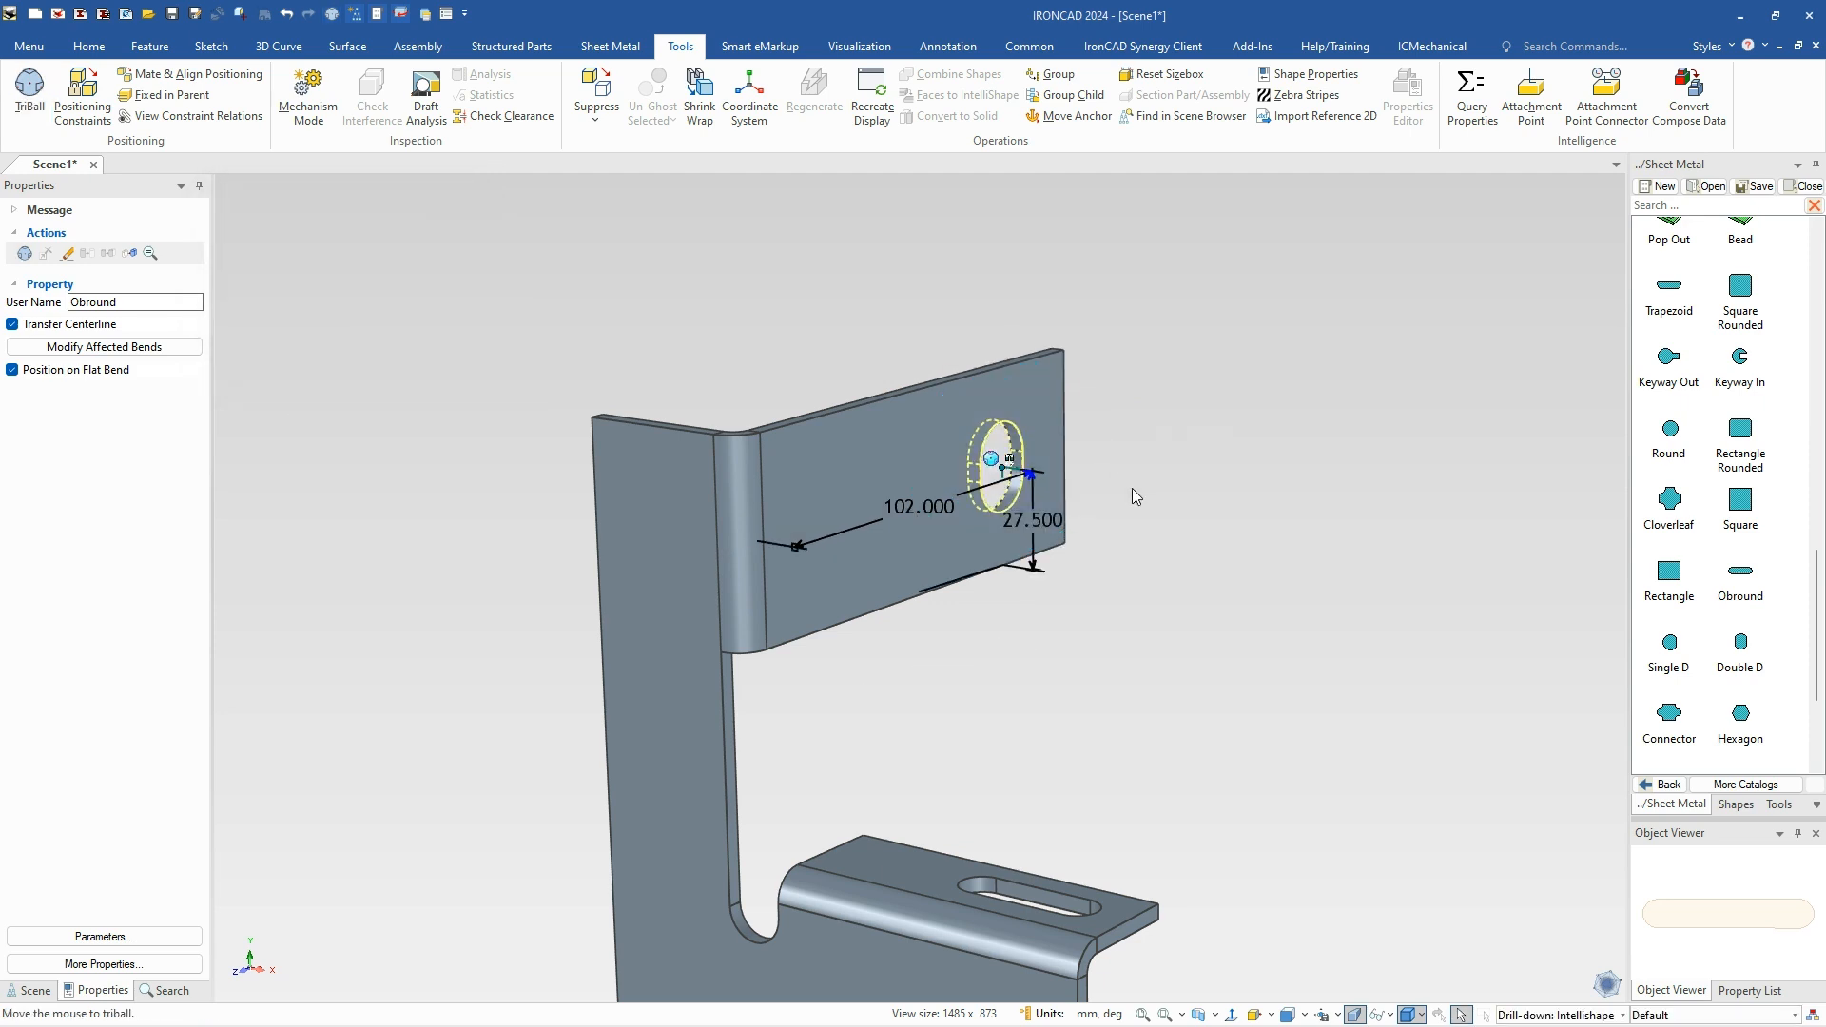
Check the distance from the obround's centre to the flange's free vertical edge.
mouse_move(1169, 544)
middle_down()
mouse_move(1075, 557)
mouse_move(1144, 561)
middle_up()
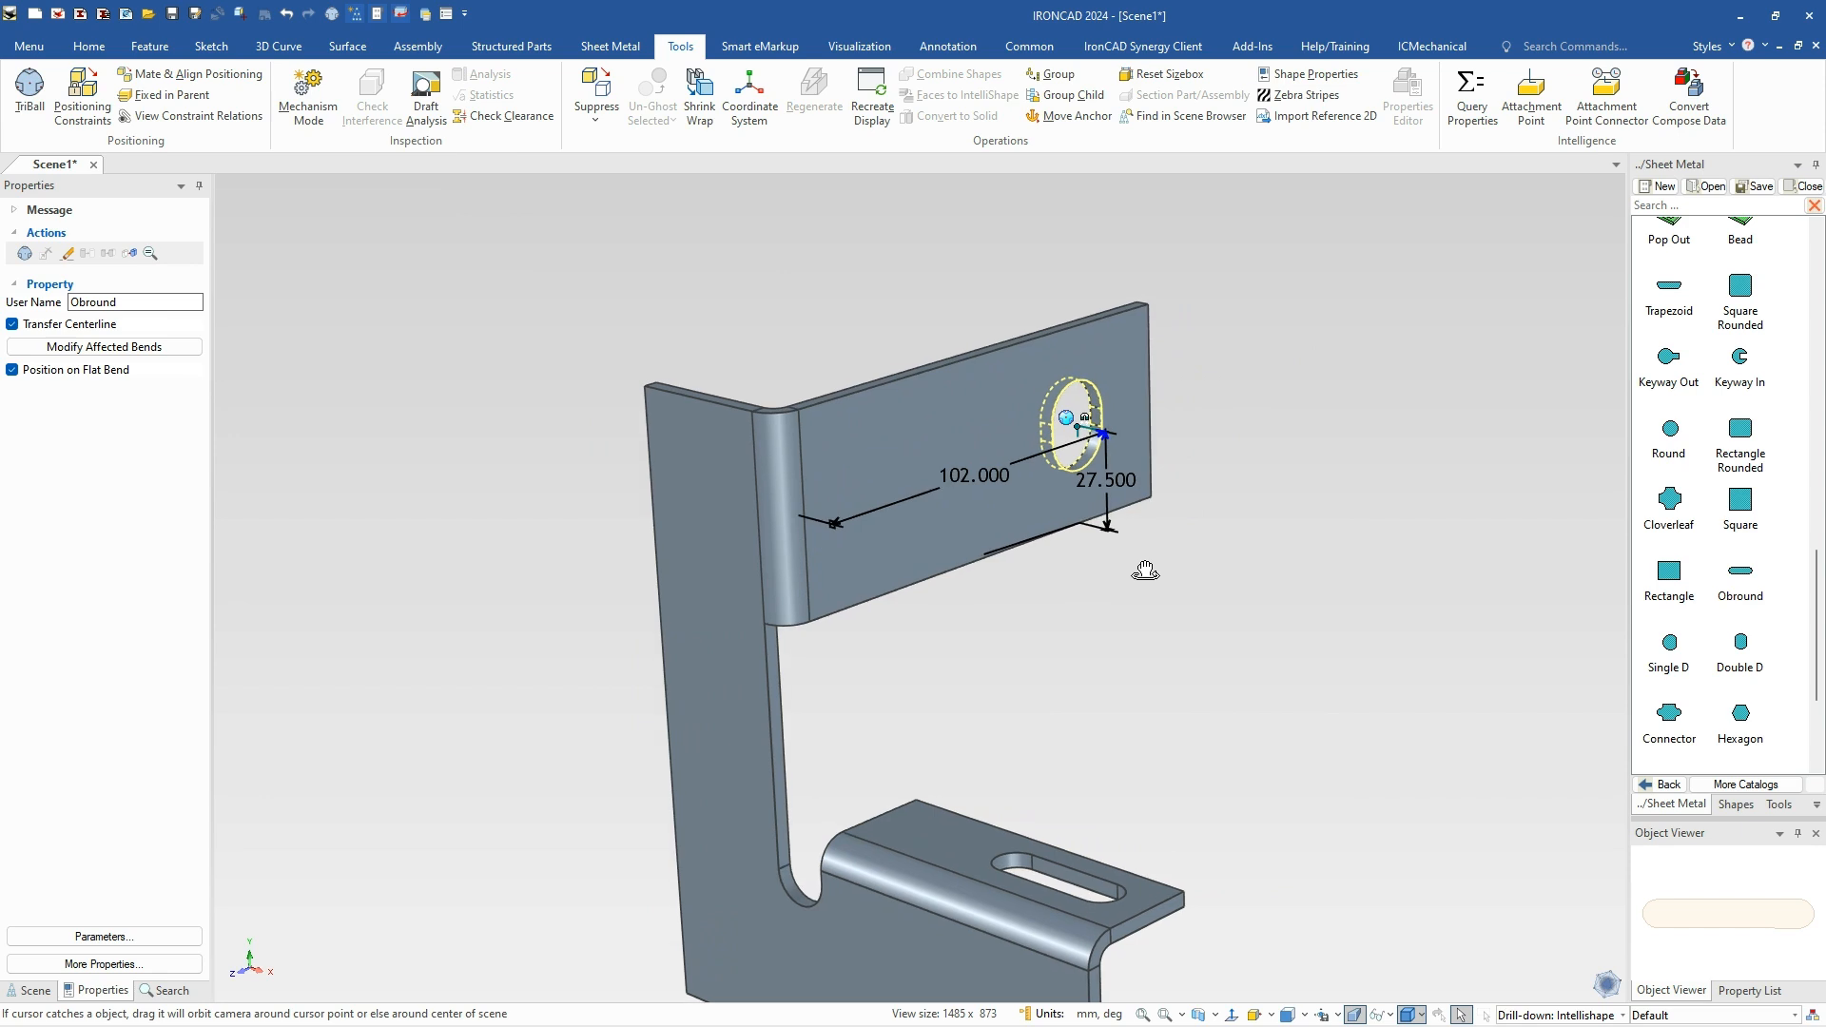
key(F10)
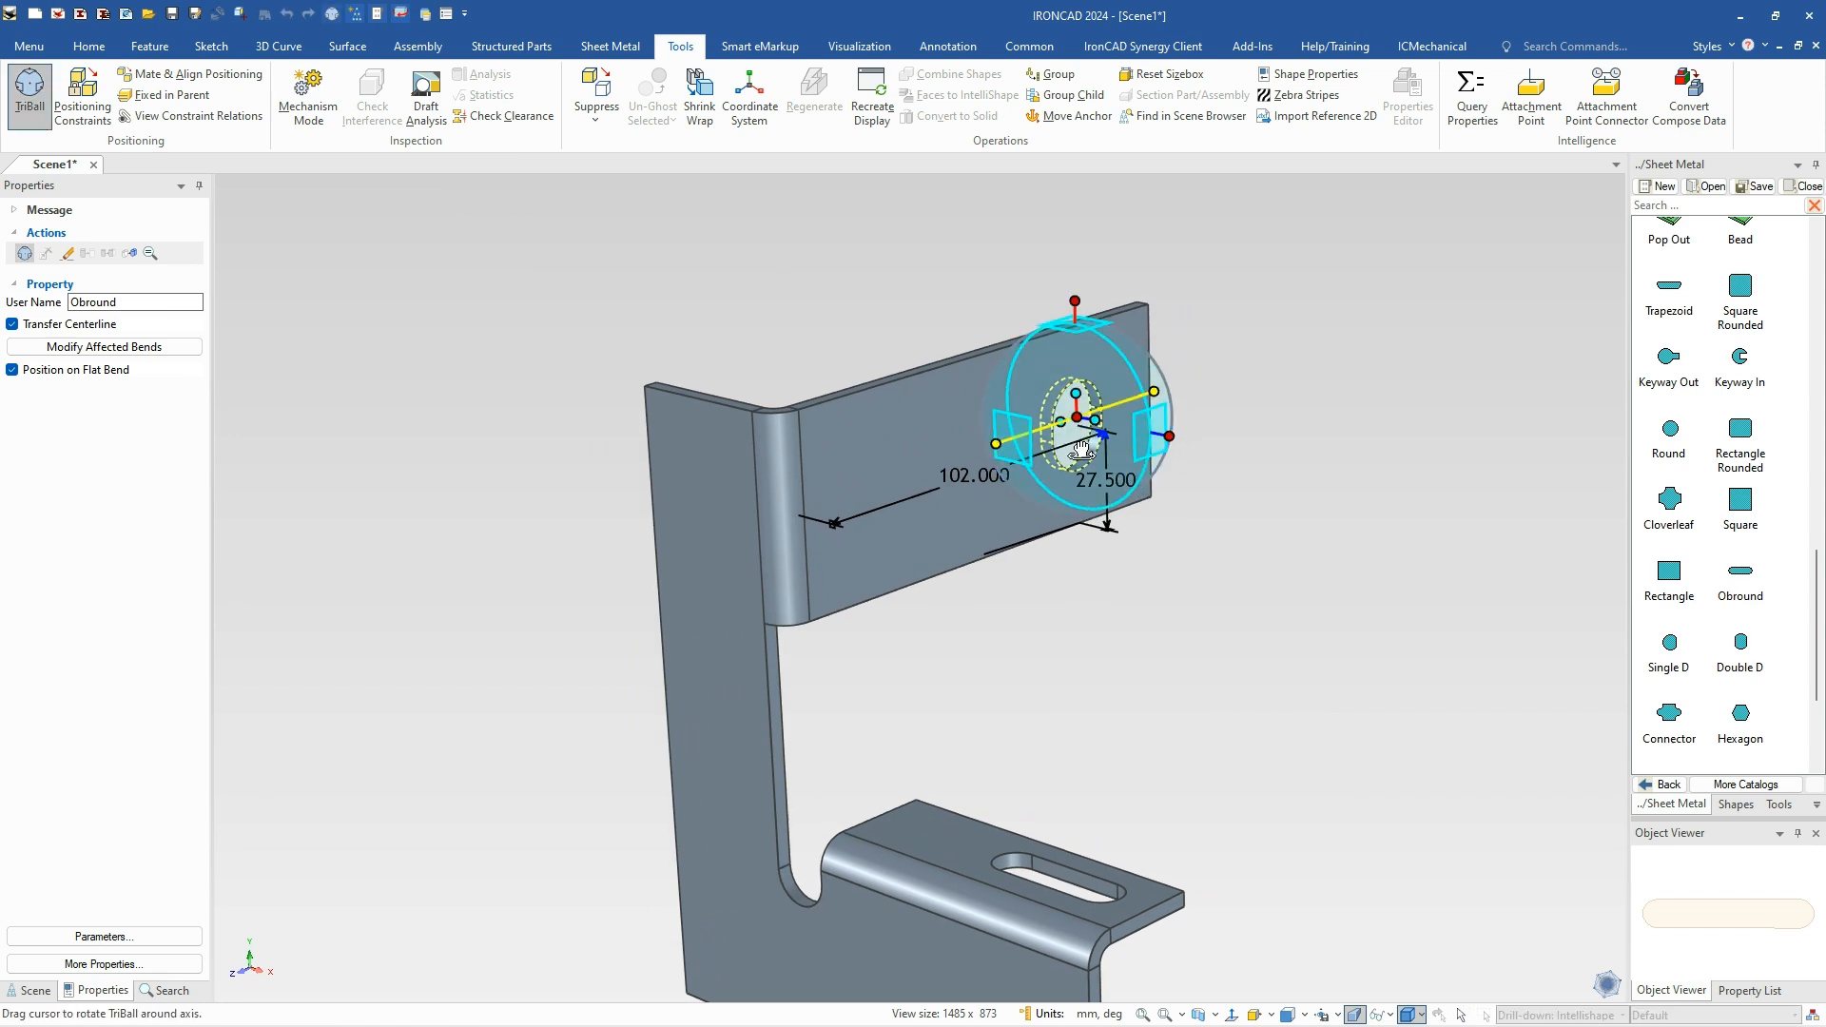
right_click(1082, 418)
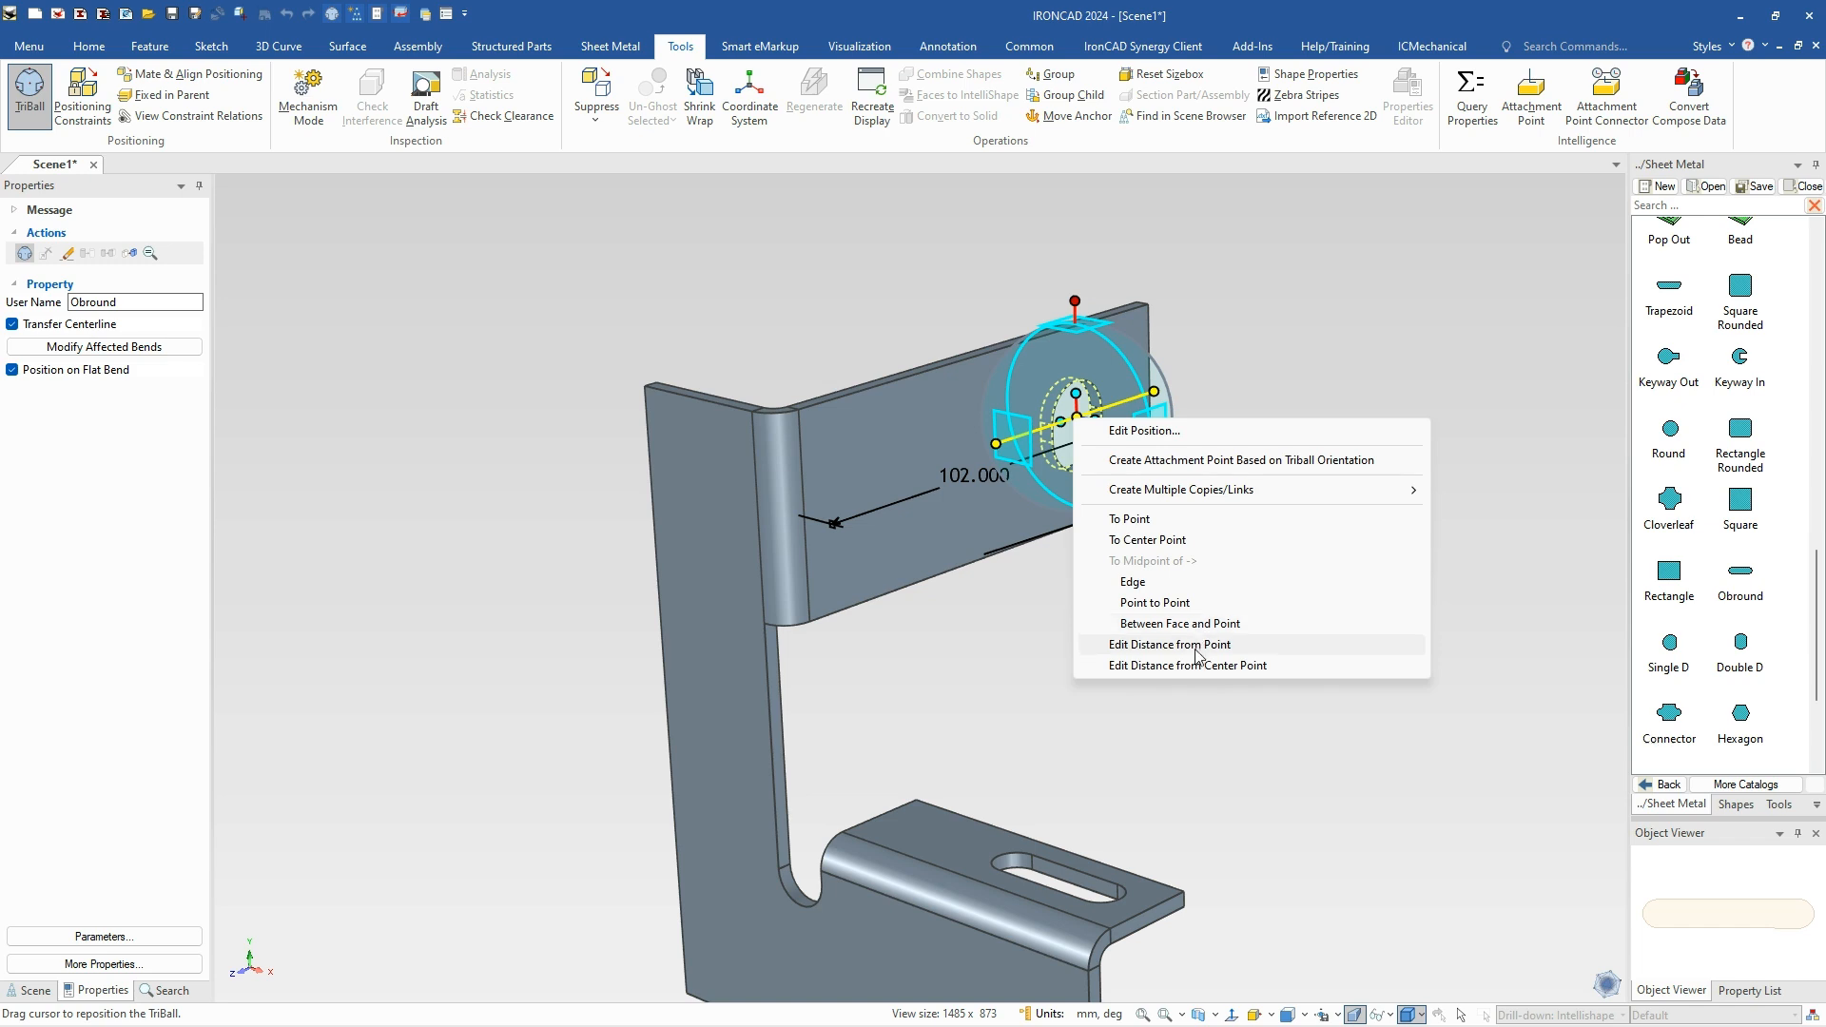
click(1188, 645)
click(1153, 376)
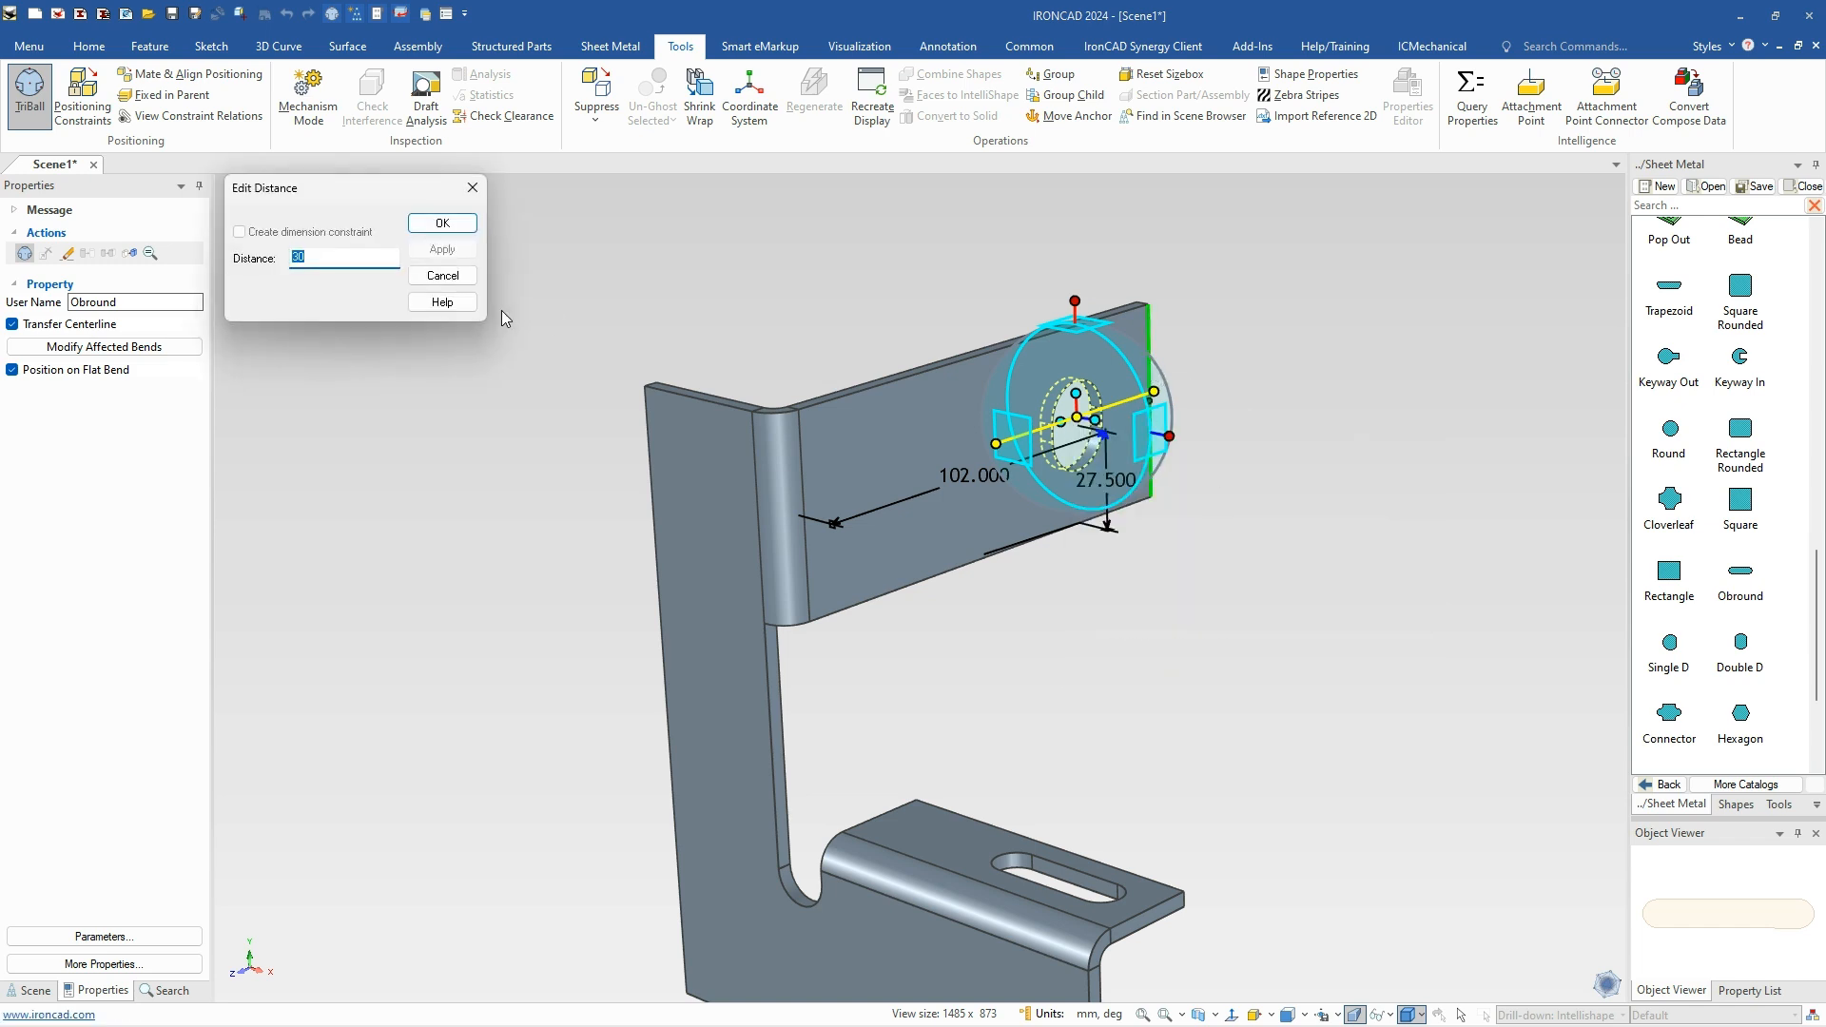
click(454, 278)
key(space)
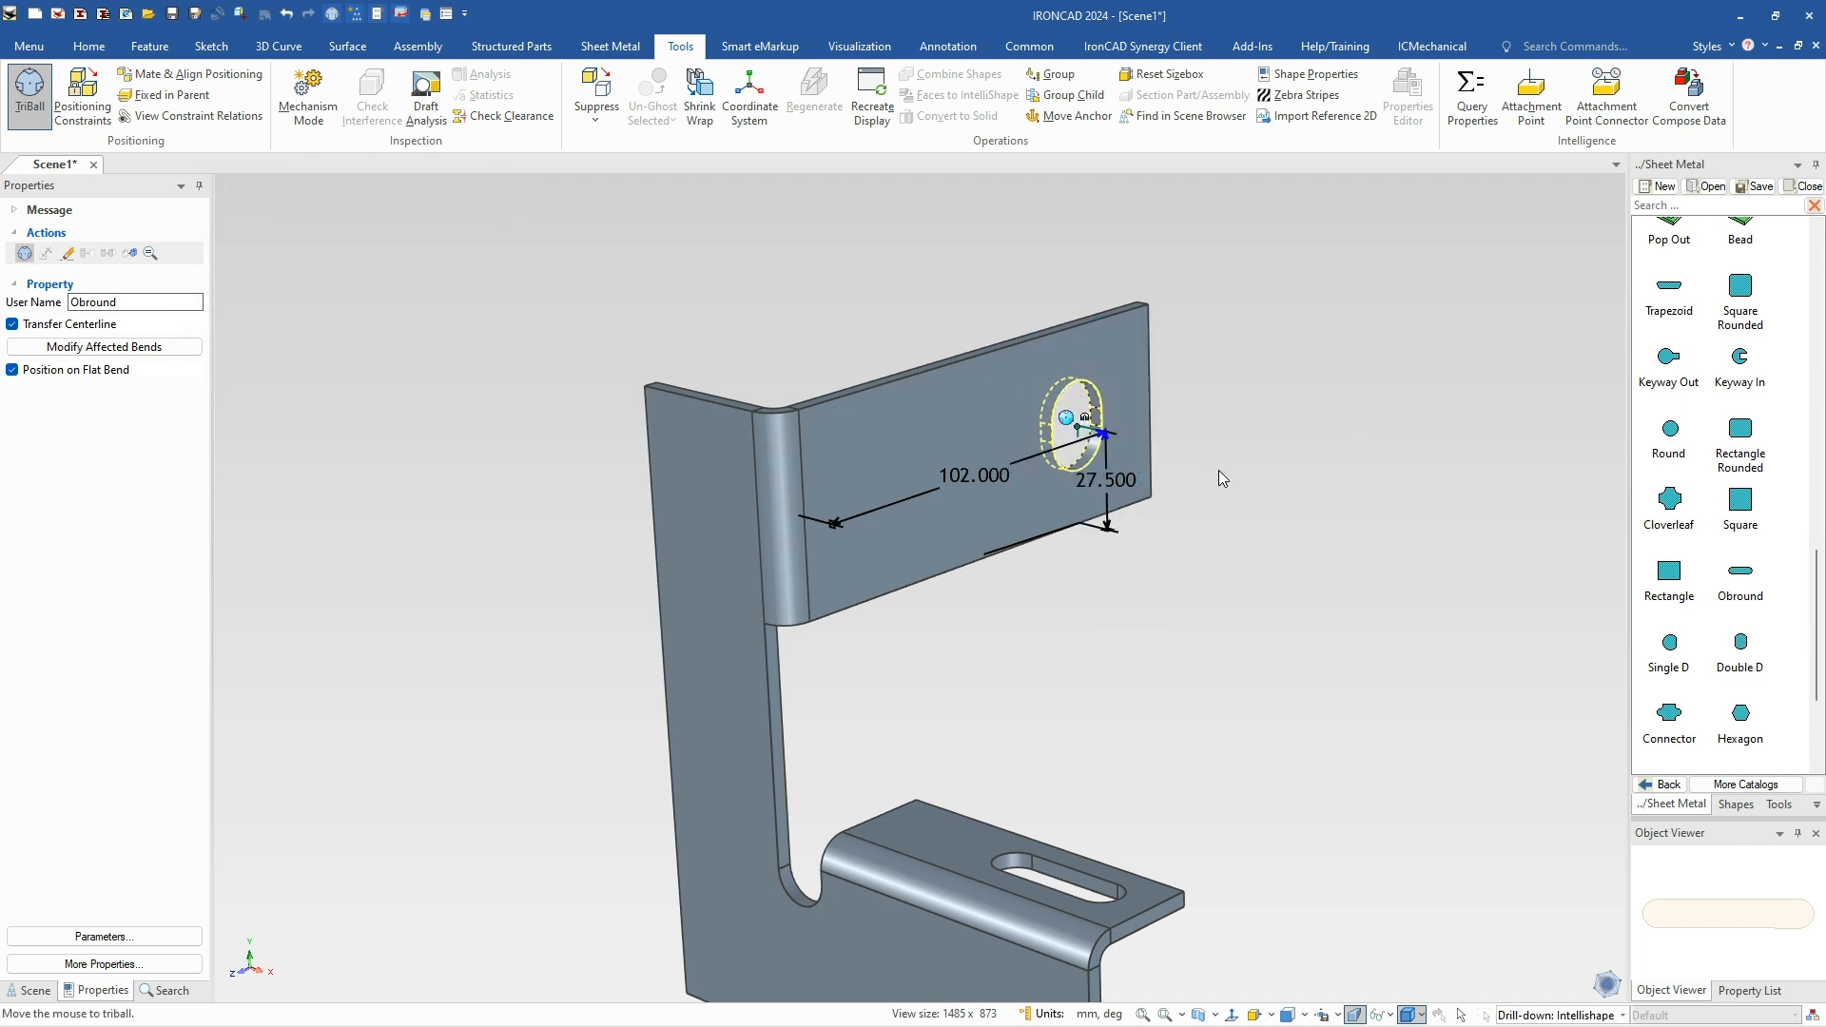
Duplicate the obround once along the flange towards the bend at a distance of 60 mm.
key(space)
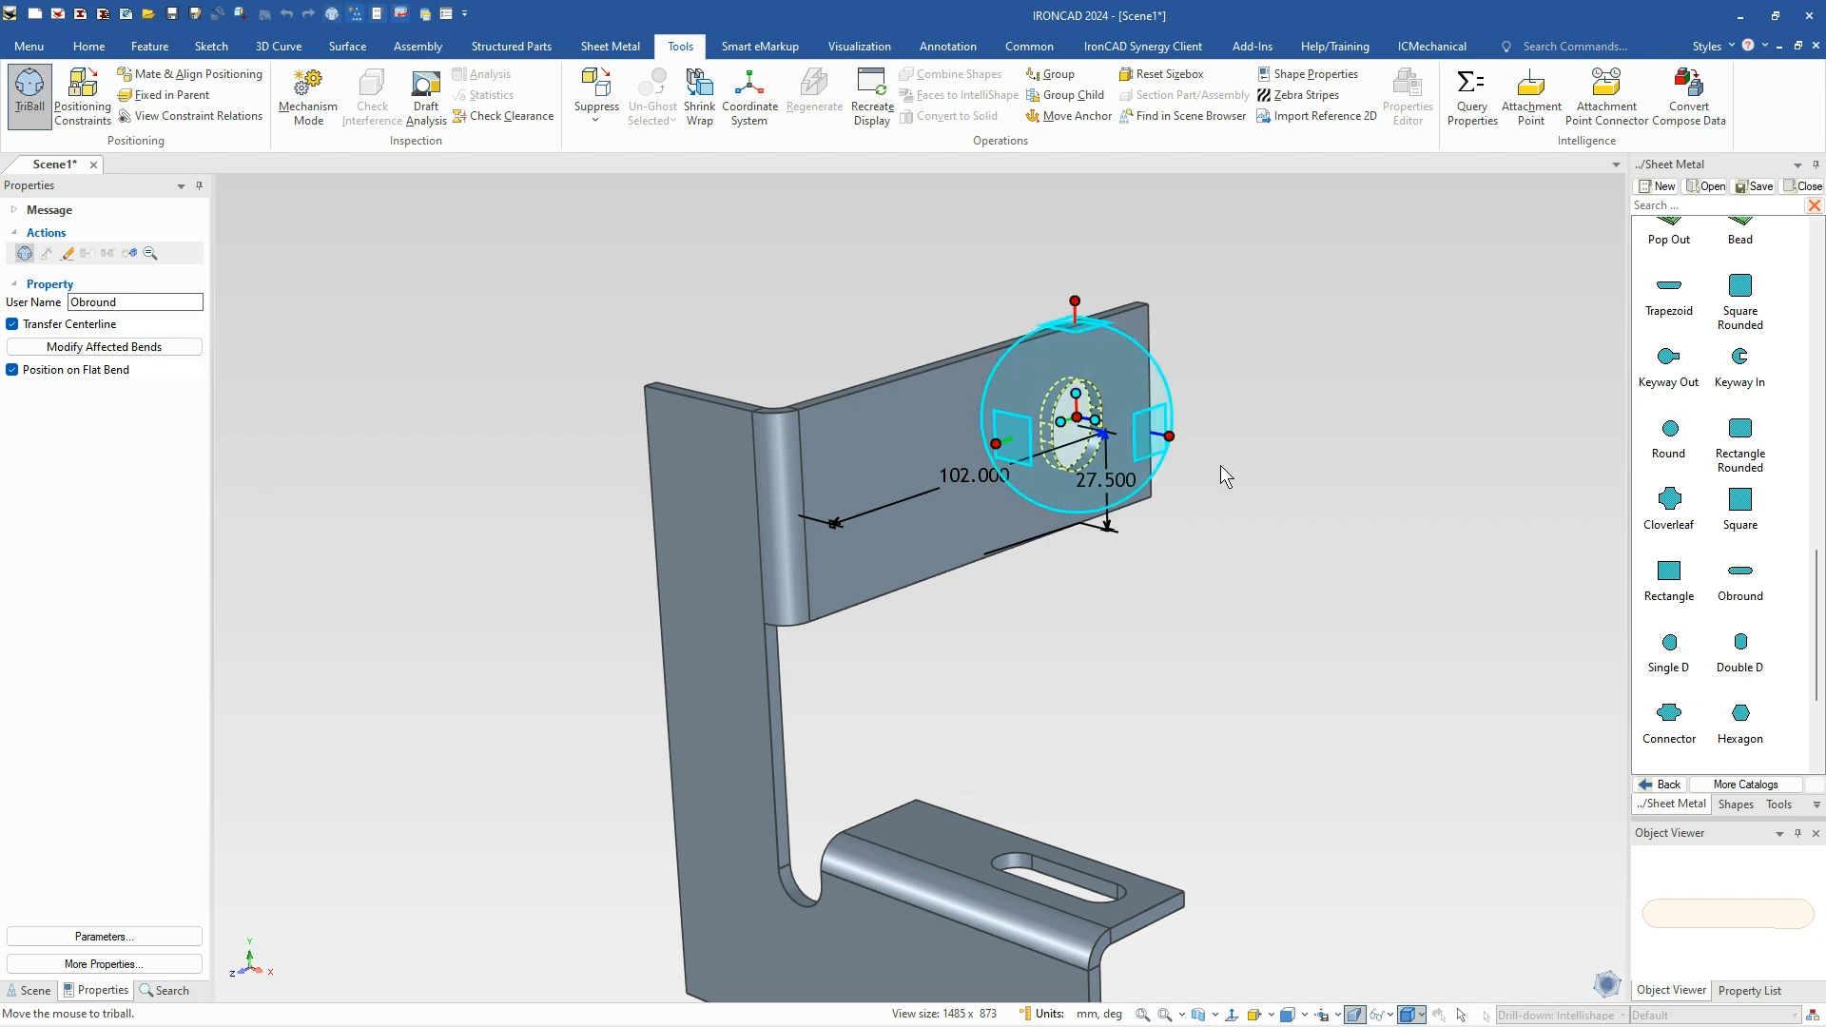
drag(1013, 445, 995, 451)
right_drag(996, 451, 996, 444)
click(1063, 499)
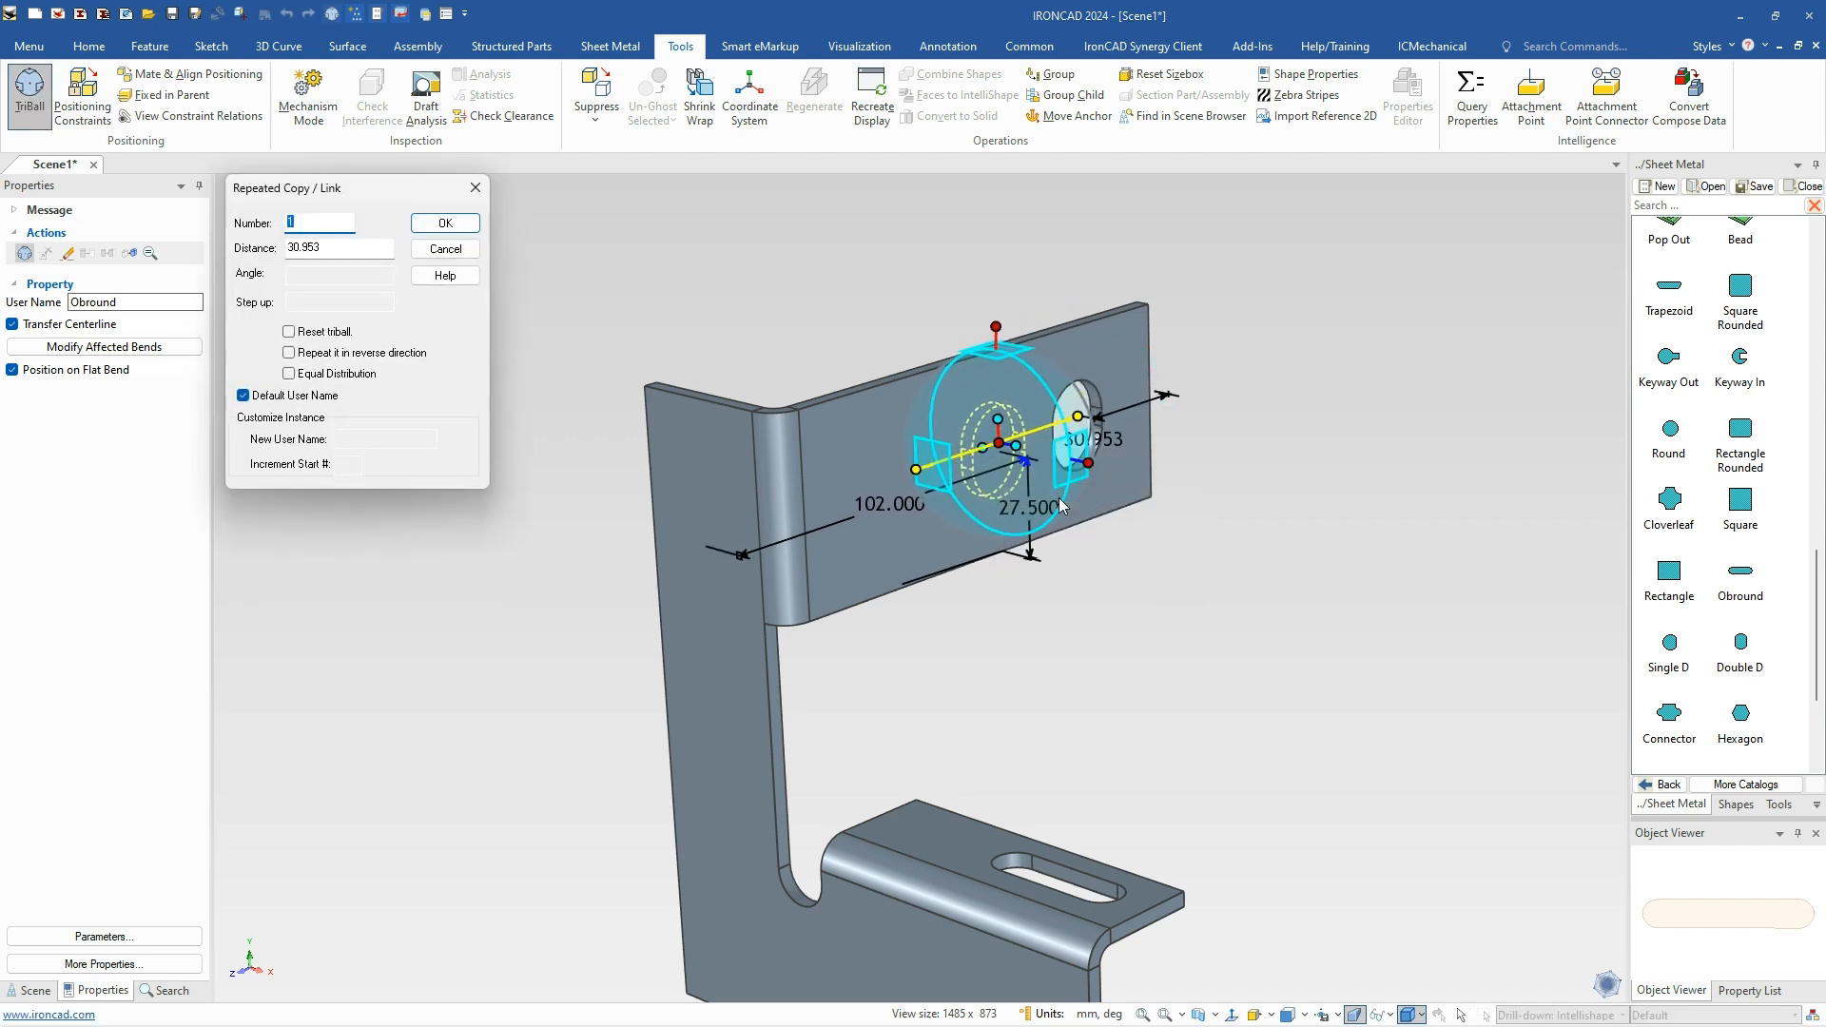
key(Tab)
text(60)
key(Return)
click(1147, 589)
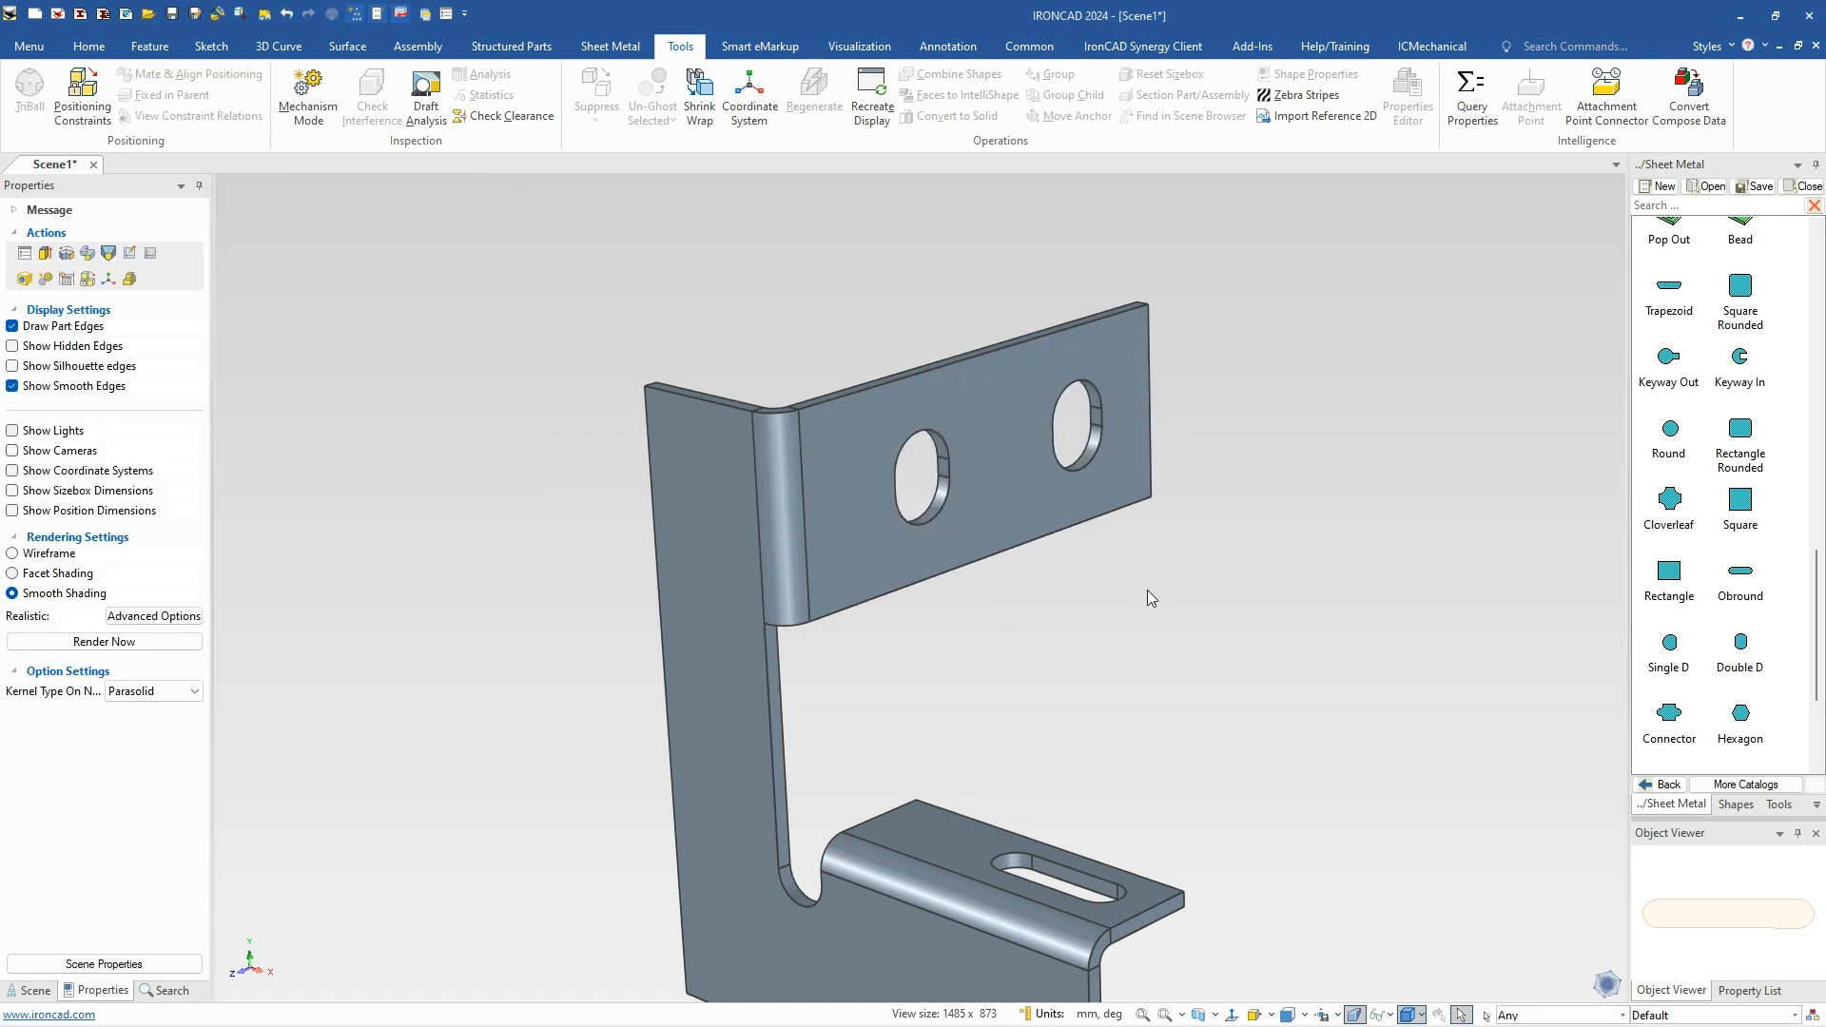
Break all corners of the entire bracket with 8 mm radius blends using Corner Break.
scroll(1117, 694, down, 2)
middle_drag(1087, 824, 1055, 856)
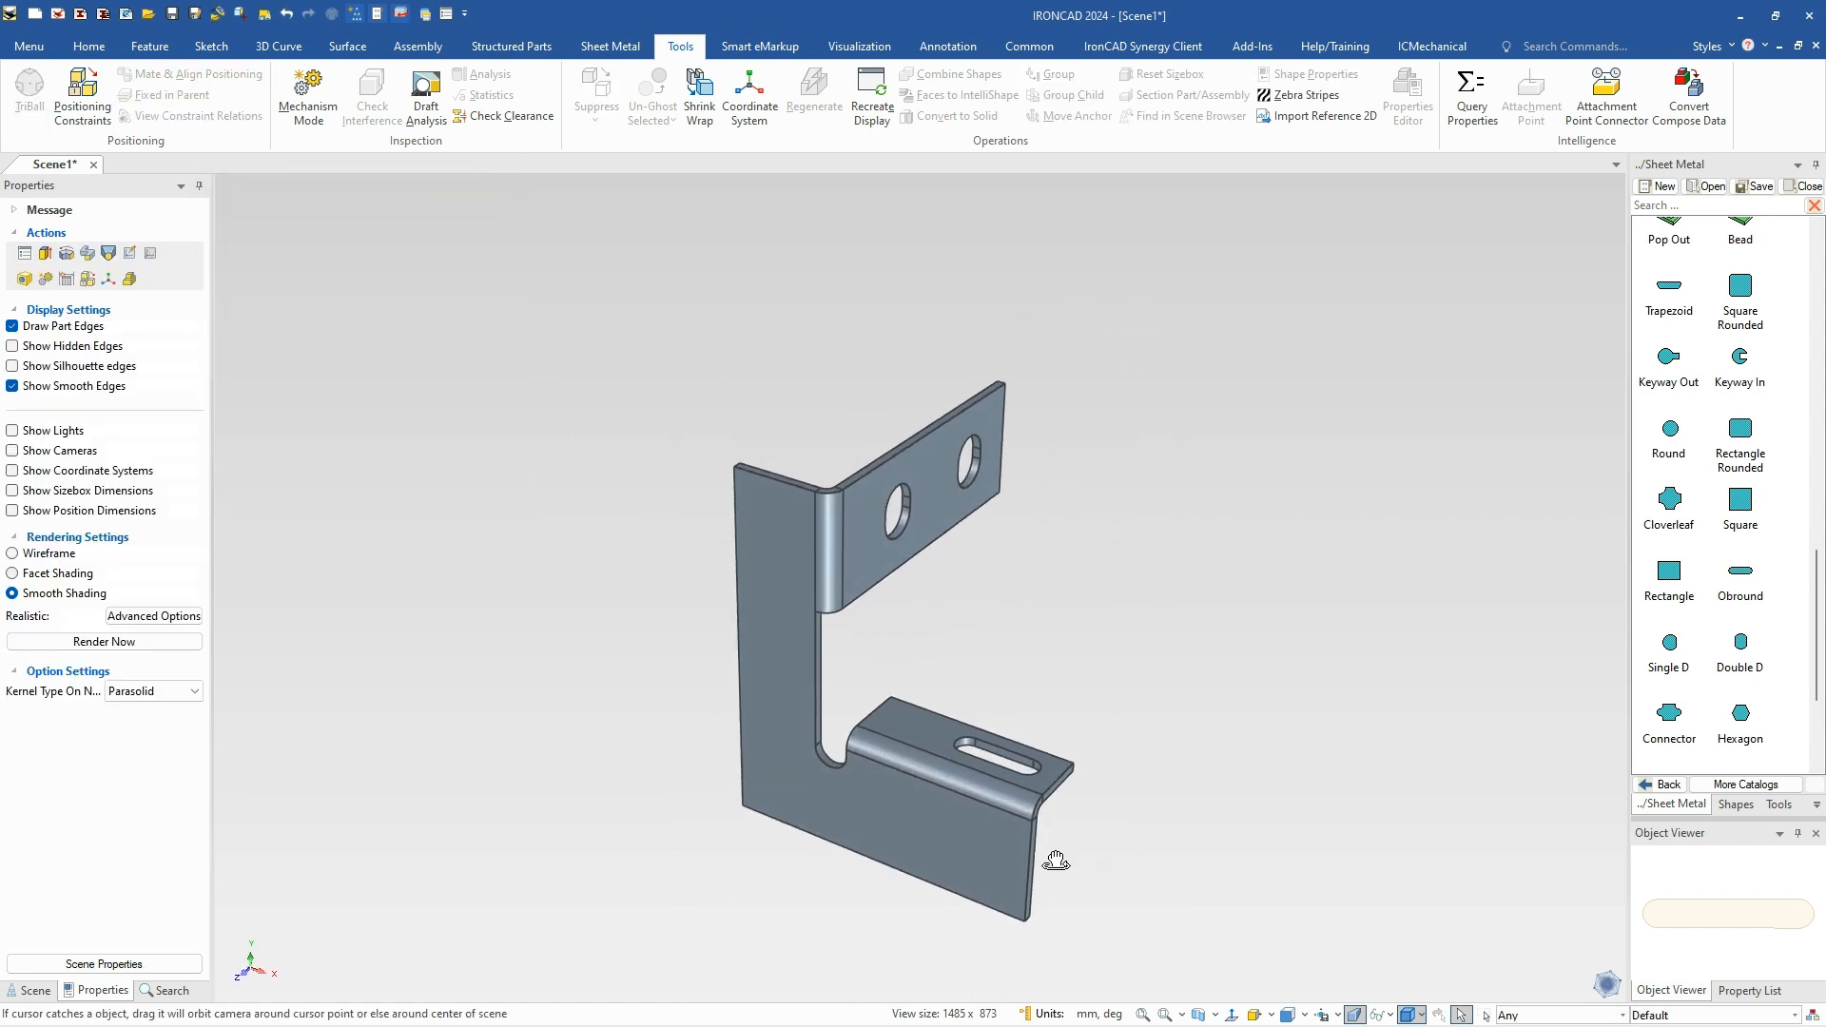
middle_drag(1029, 728, 995, 711)
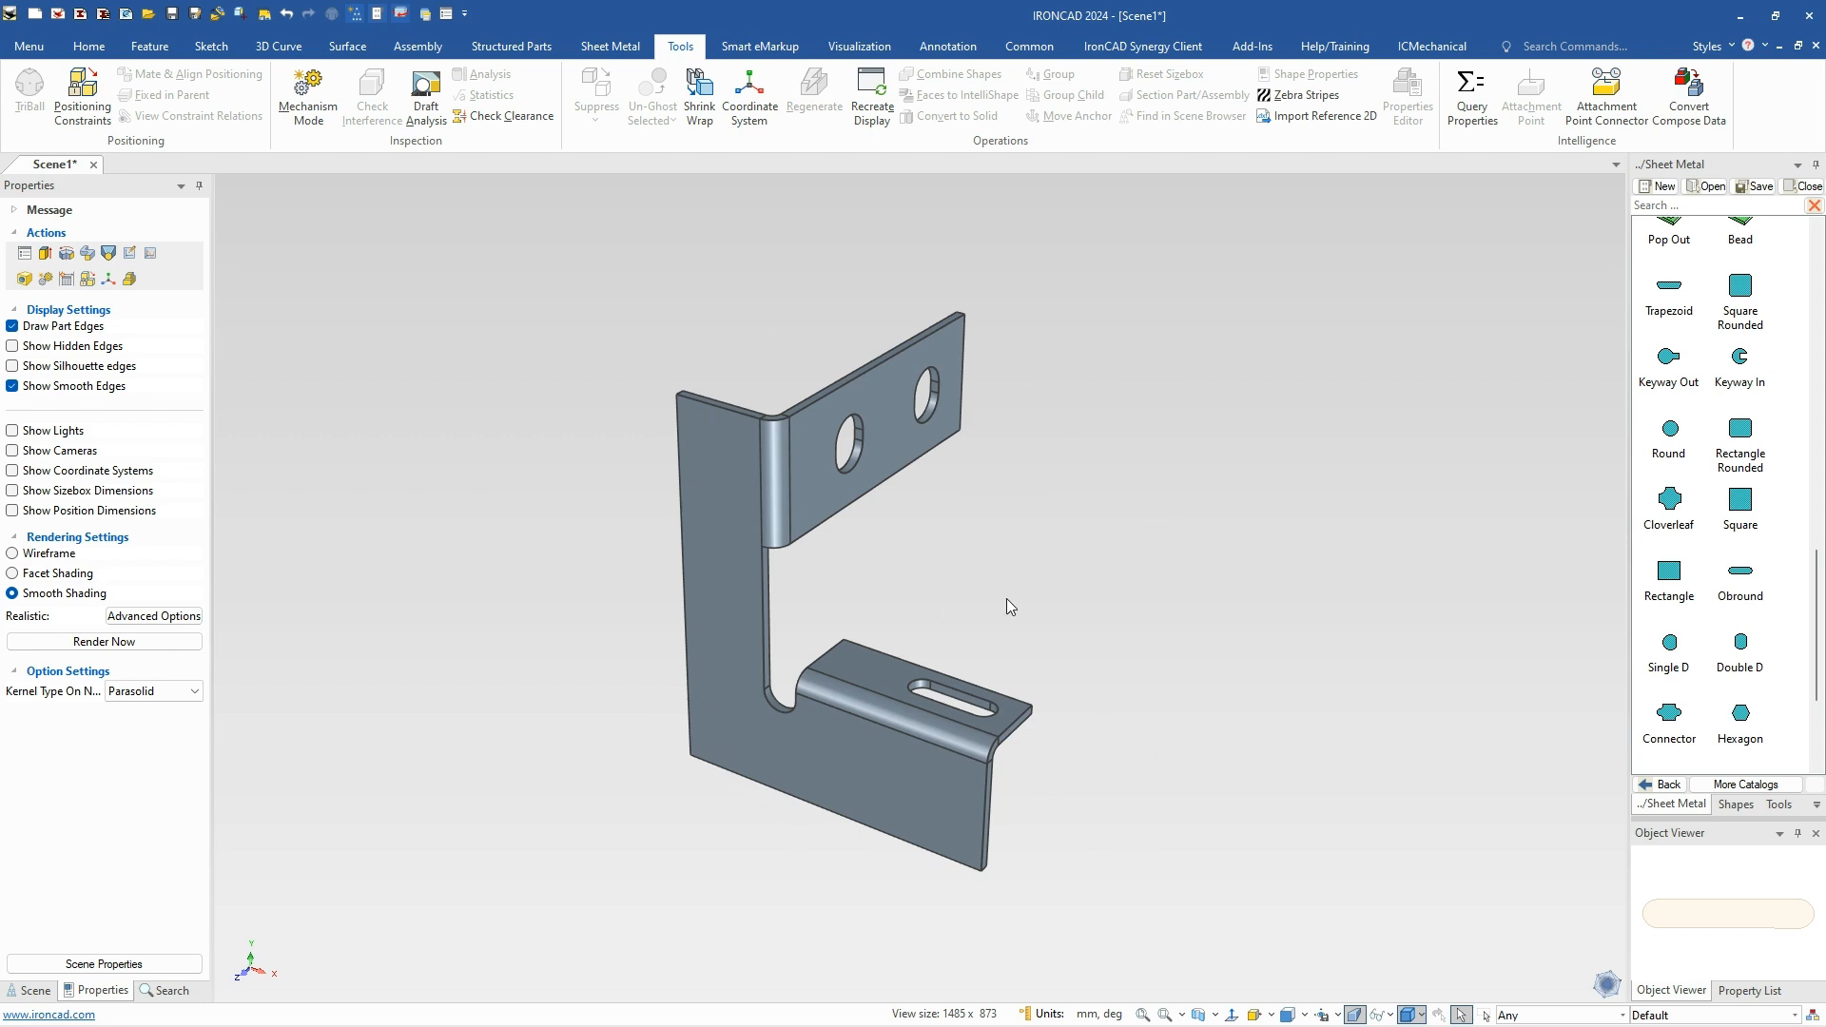
middle_drag(989, 597, 1006, 603)
click(616, 53)
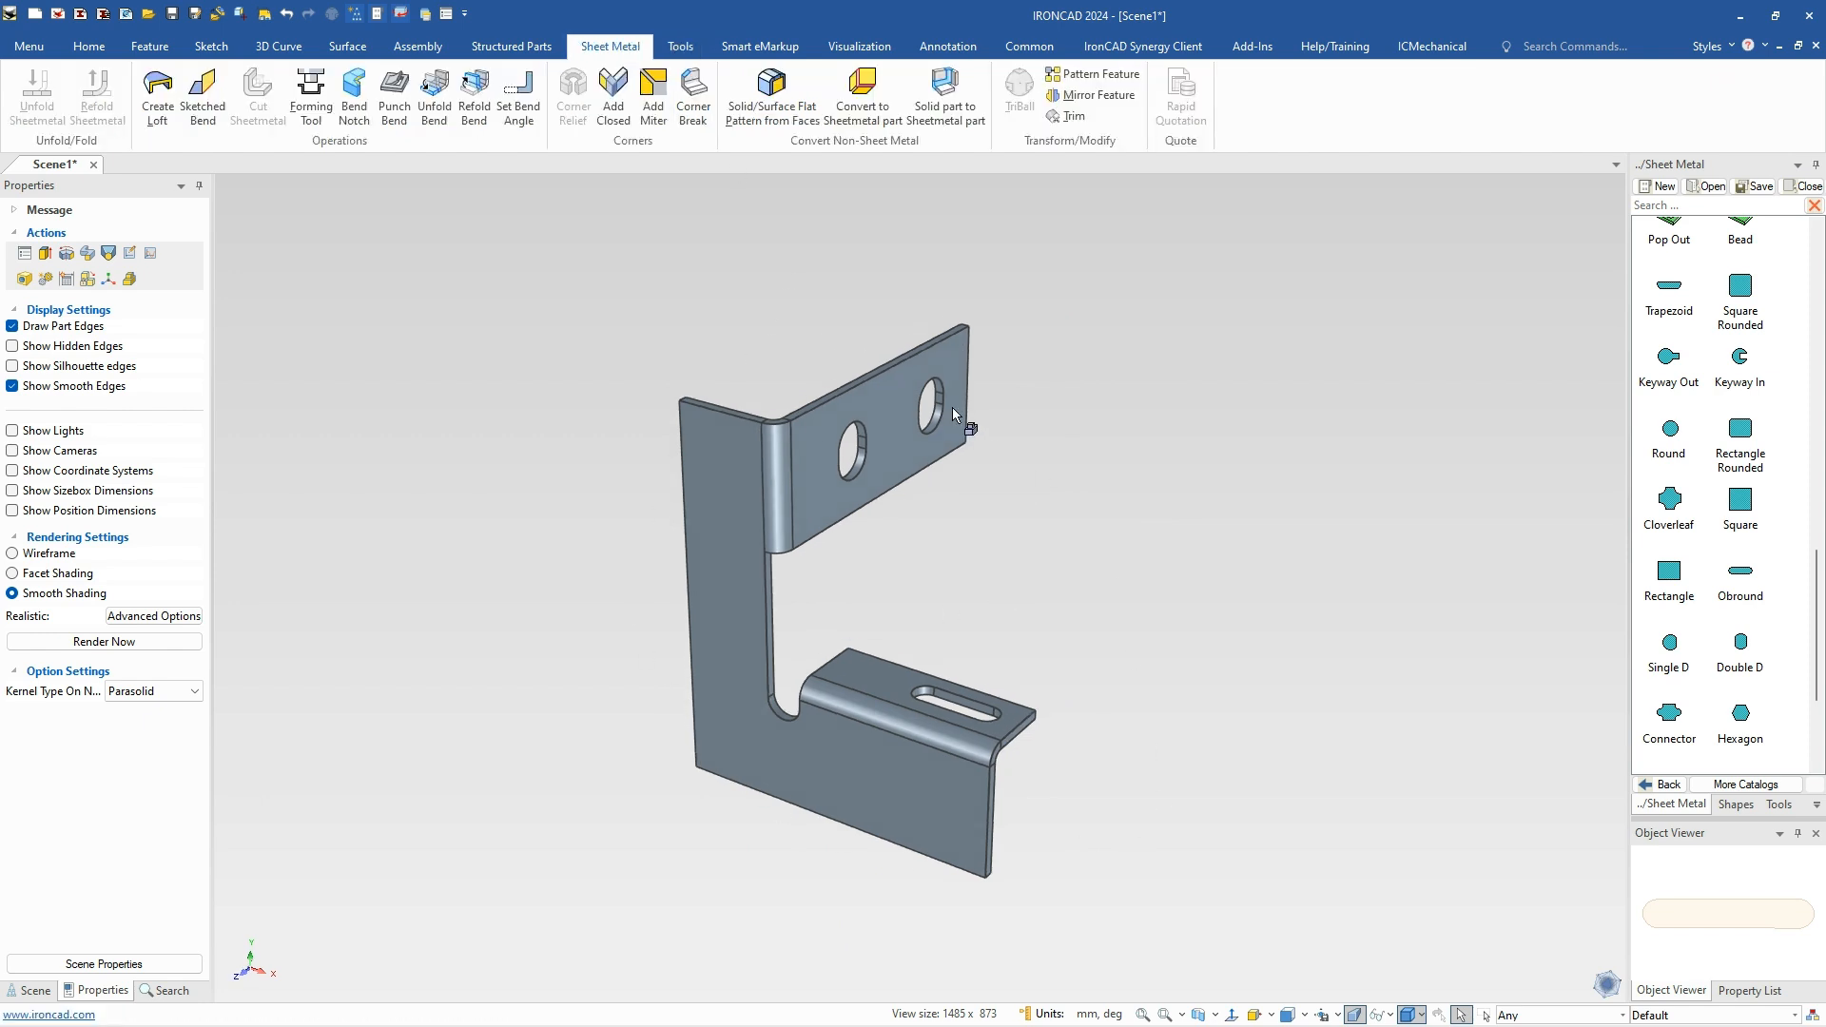
click(694, 98)
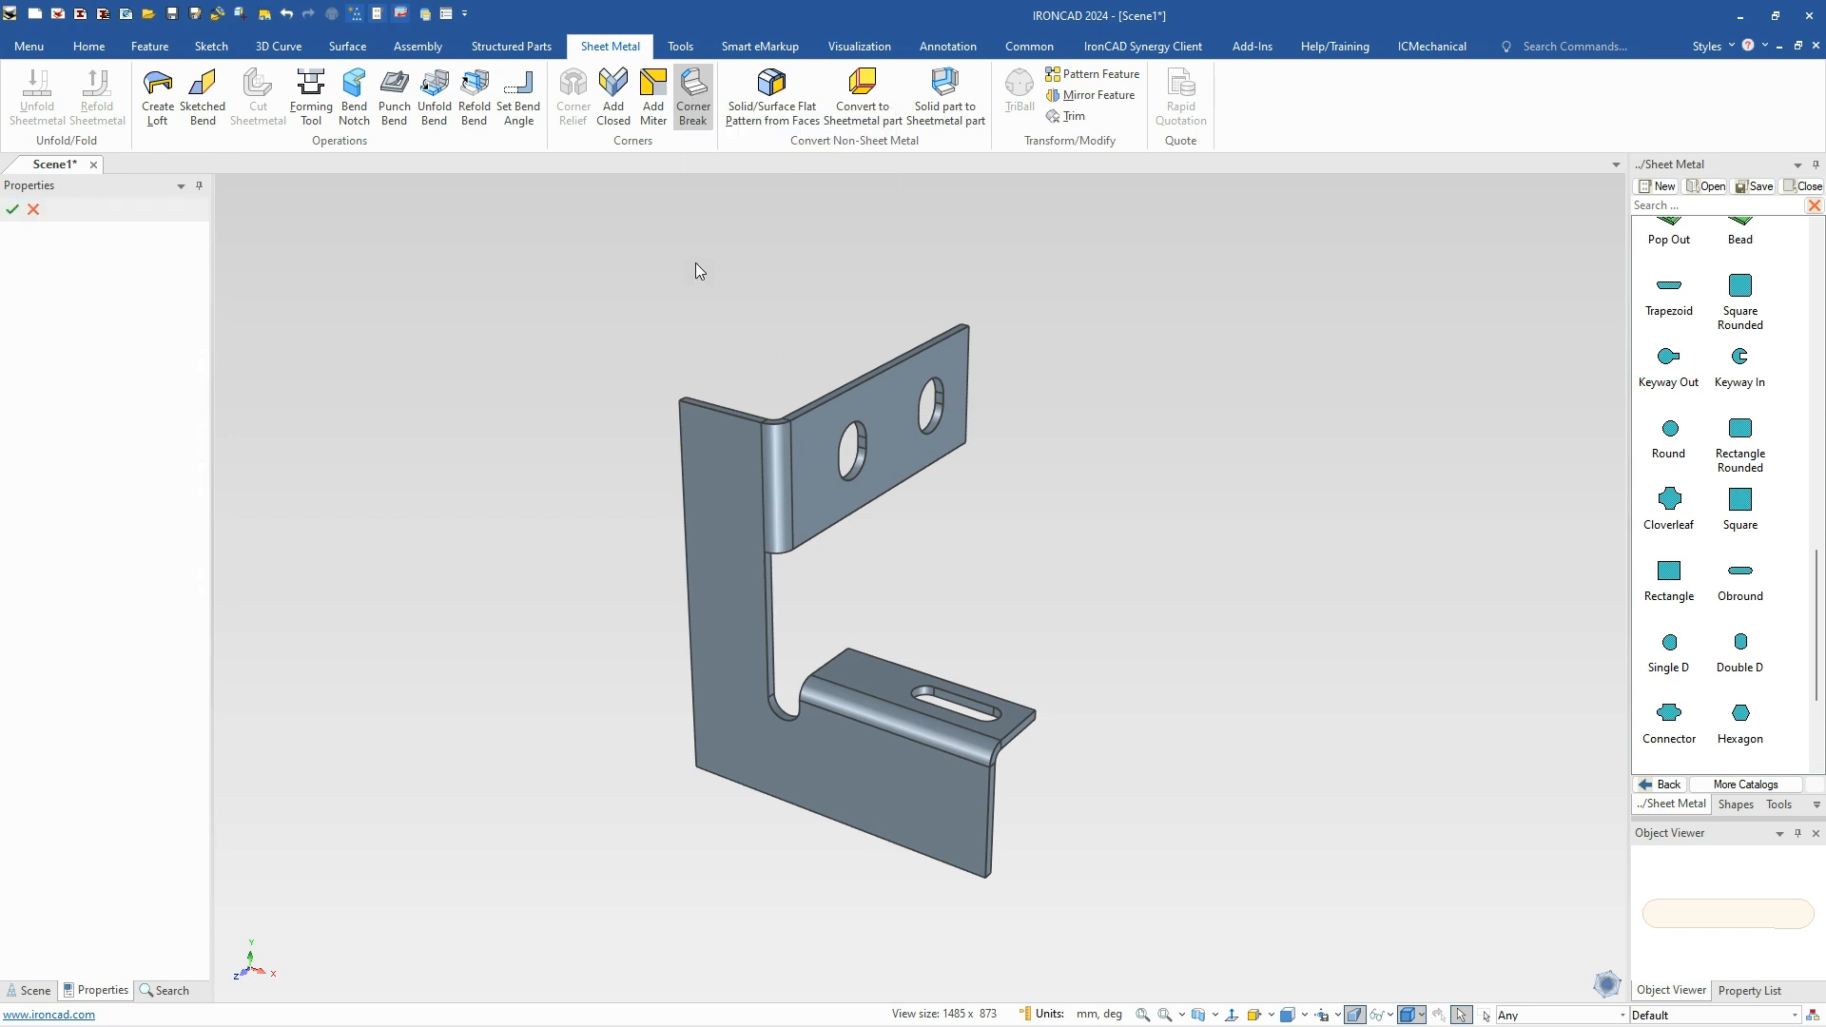
click(733, 519)
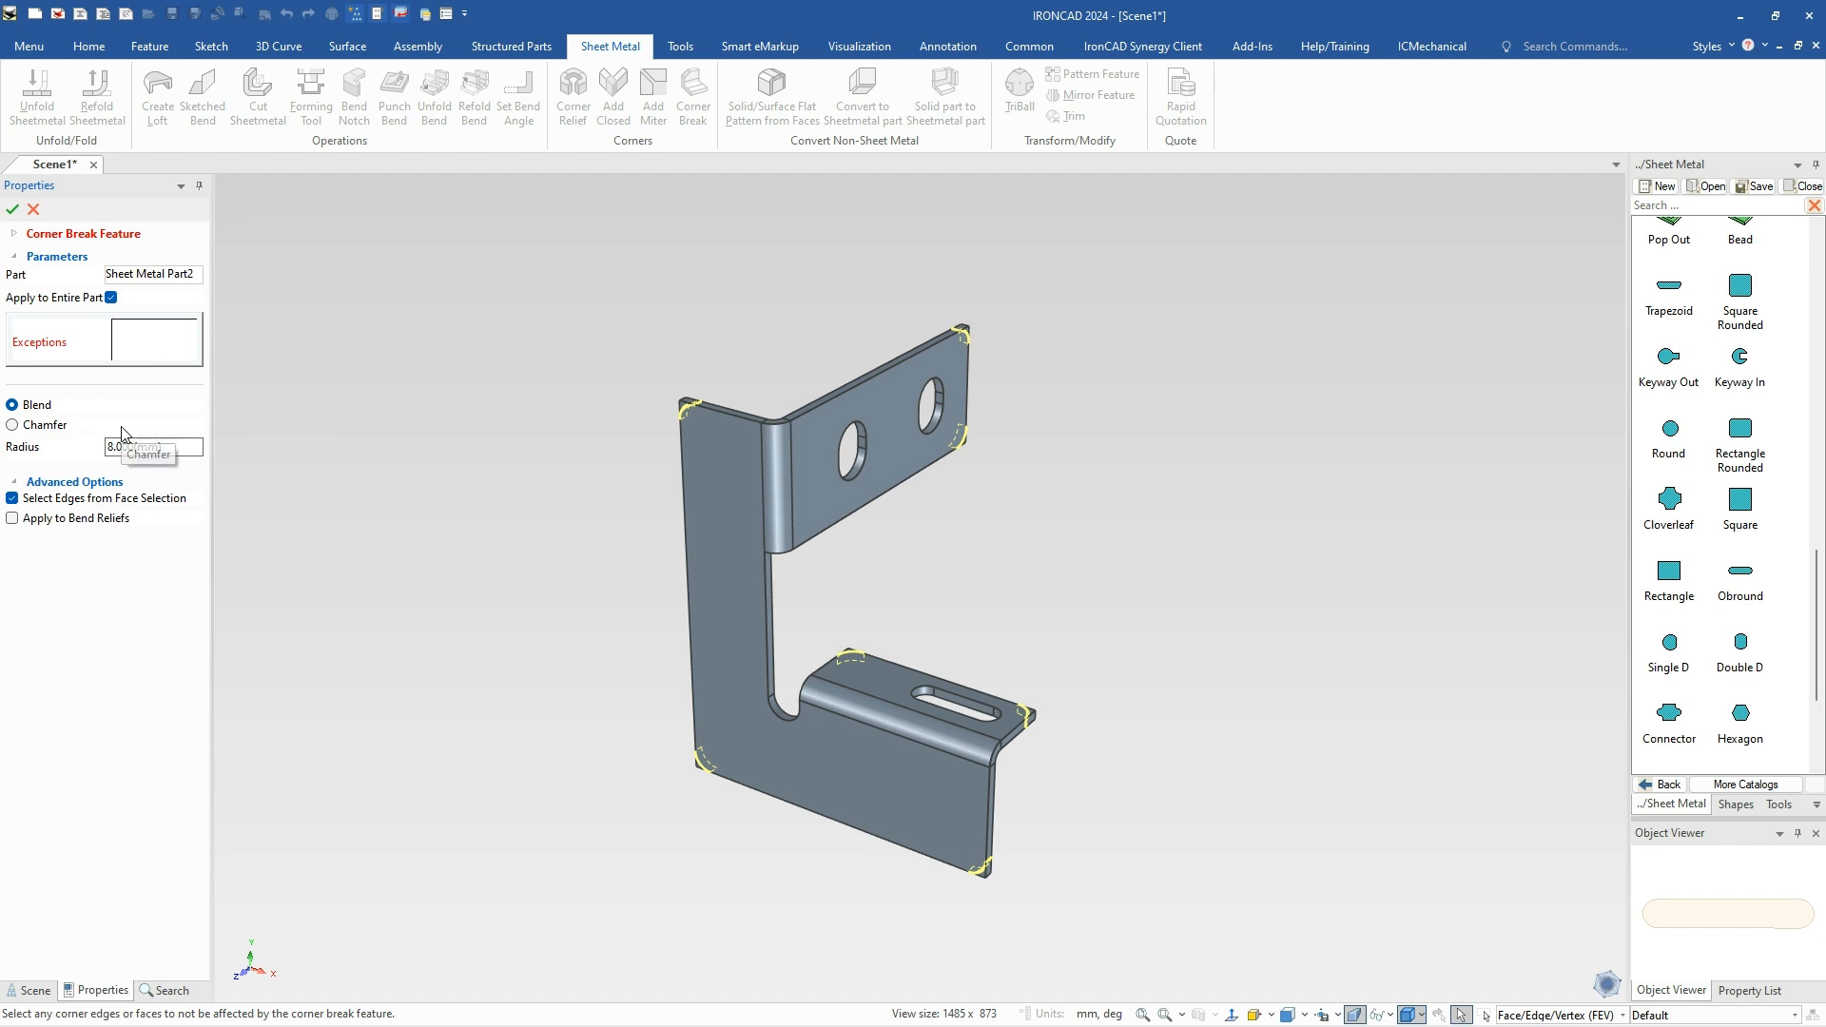
click(12, 209)
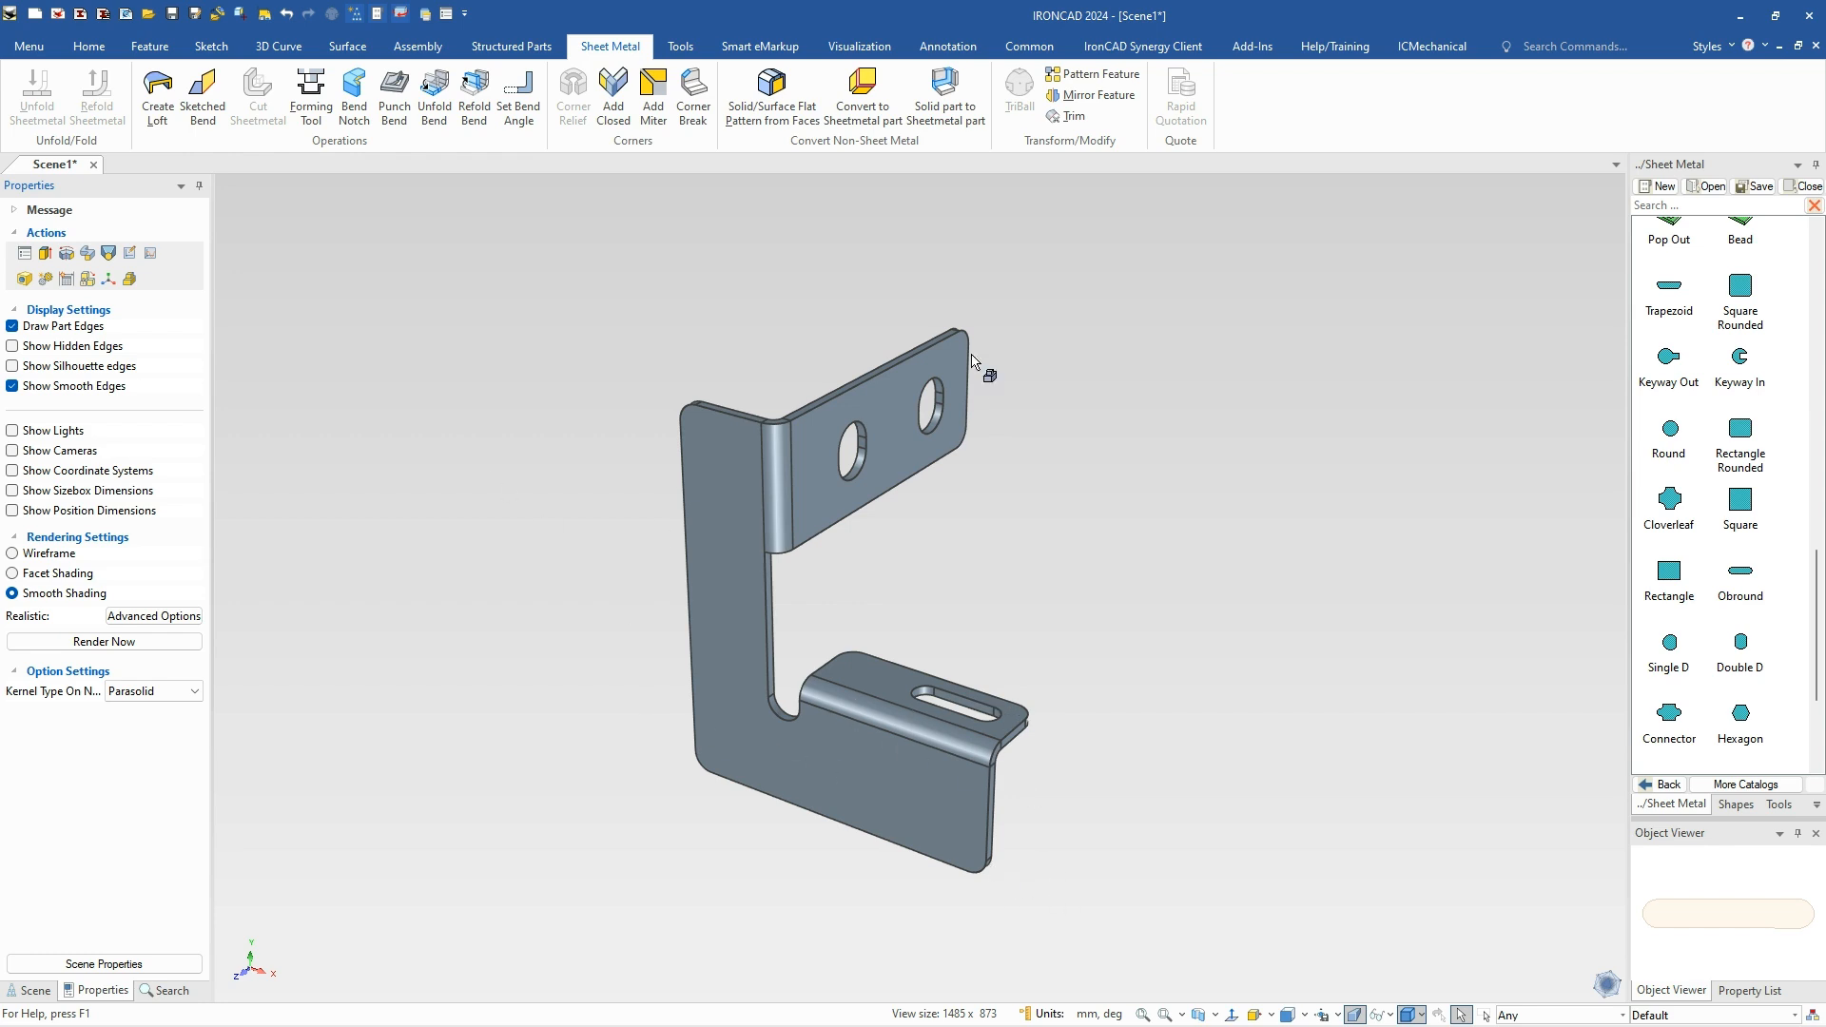
Set the mass density of the sheet metal bracket to 7800.
shift+middle_drag(1003, 730, 969, 678)
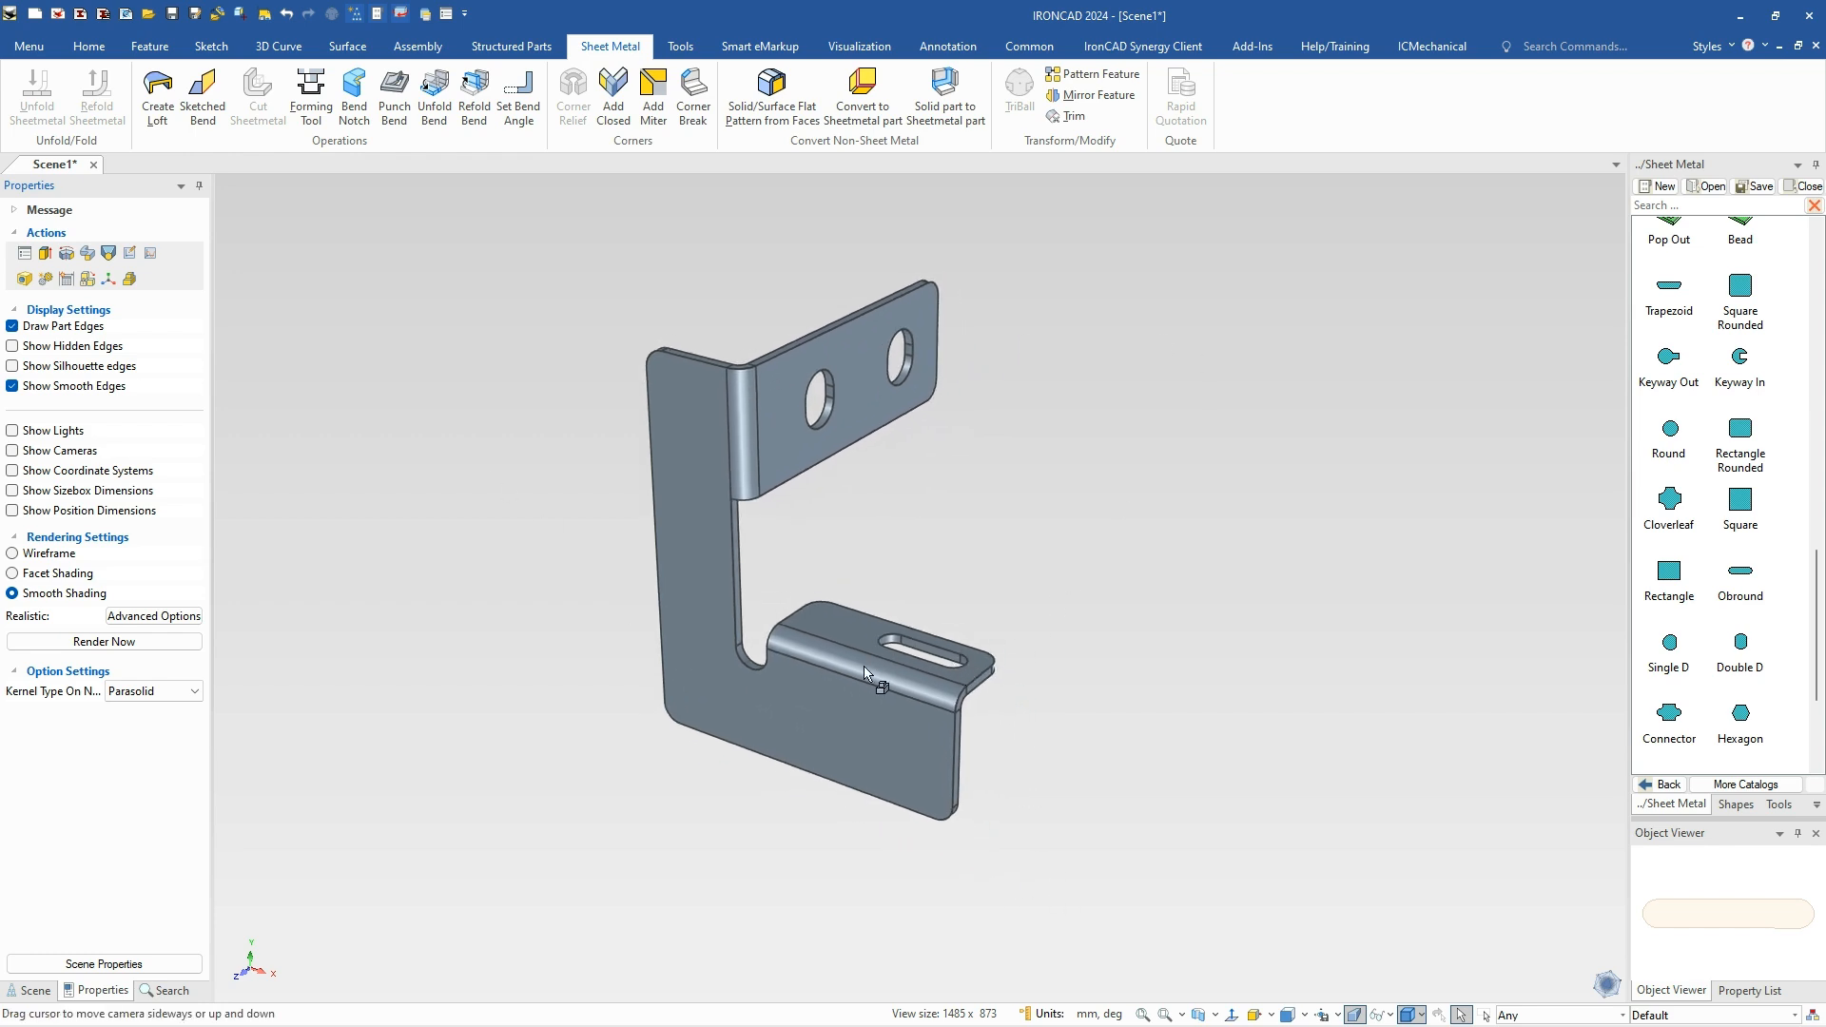
click(882, 665)
double_click(139, 661)
text(7800)
key(Tab)
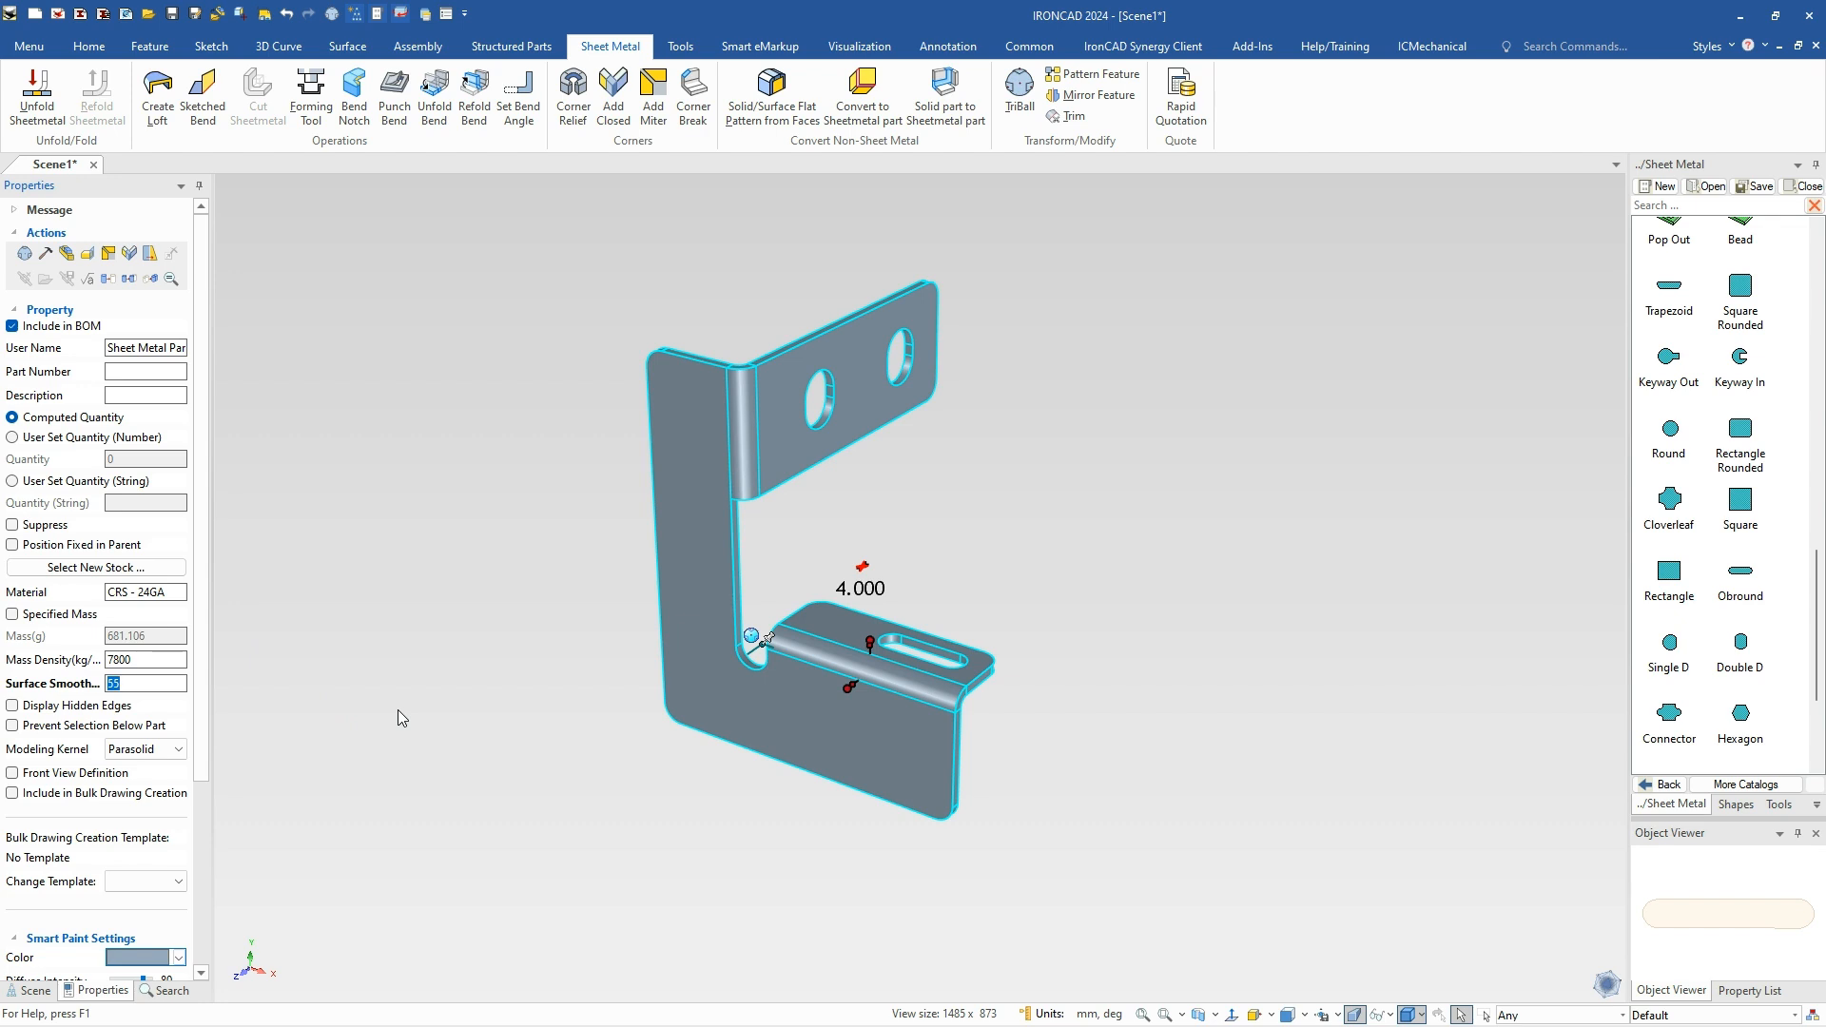
click(523, 671)
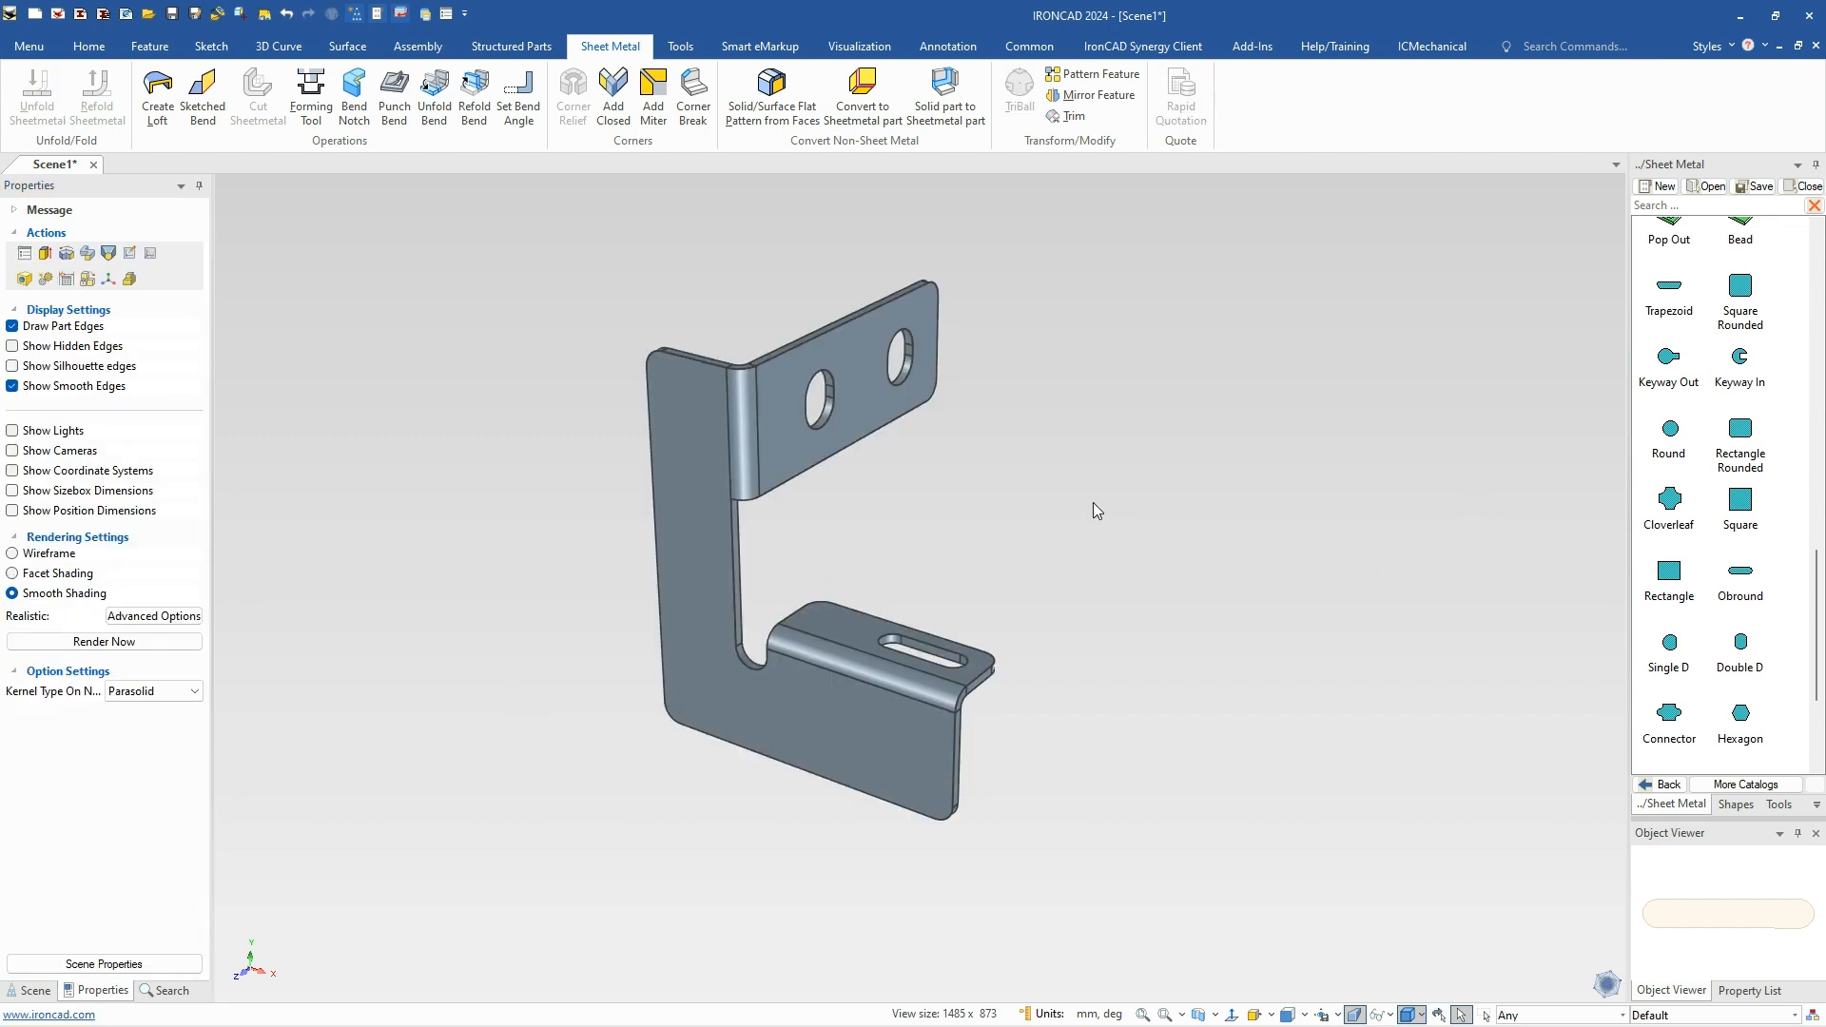
Unfold the bracket to examine its flat pattern with the bend lines, and refold it.
click(719, 435)
right_click(766, 435)
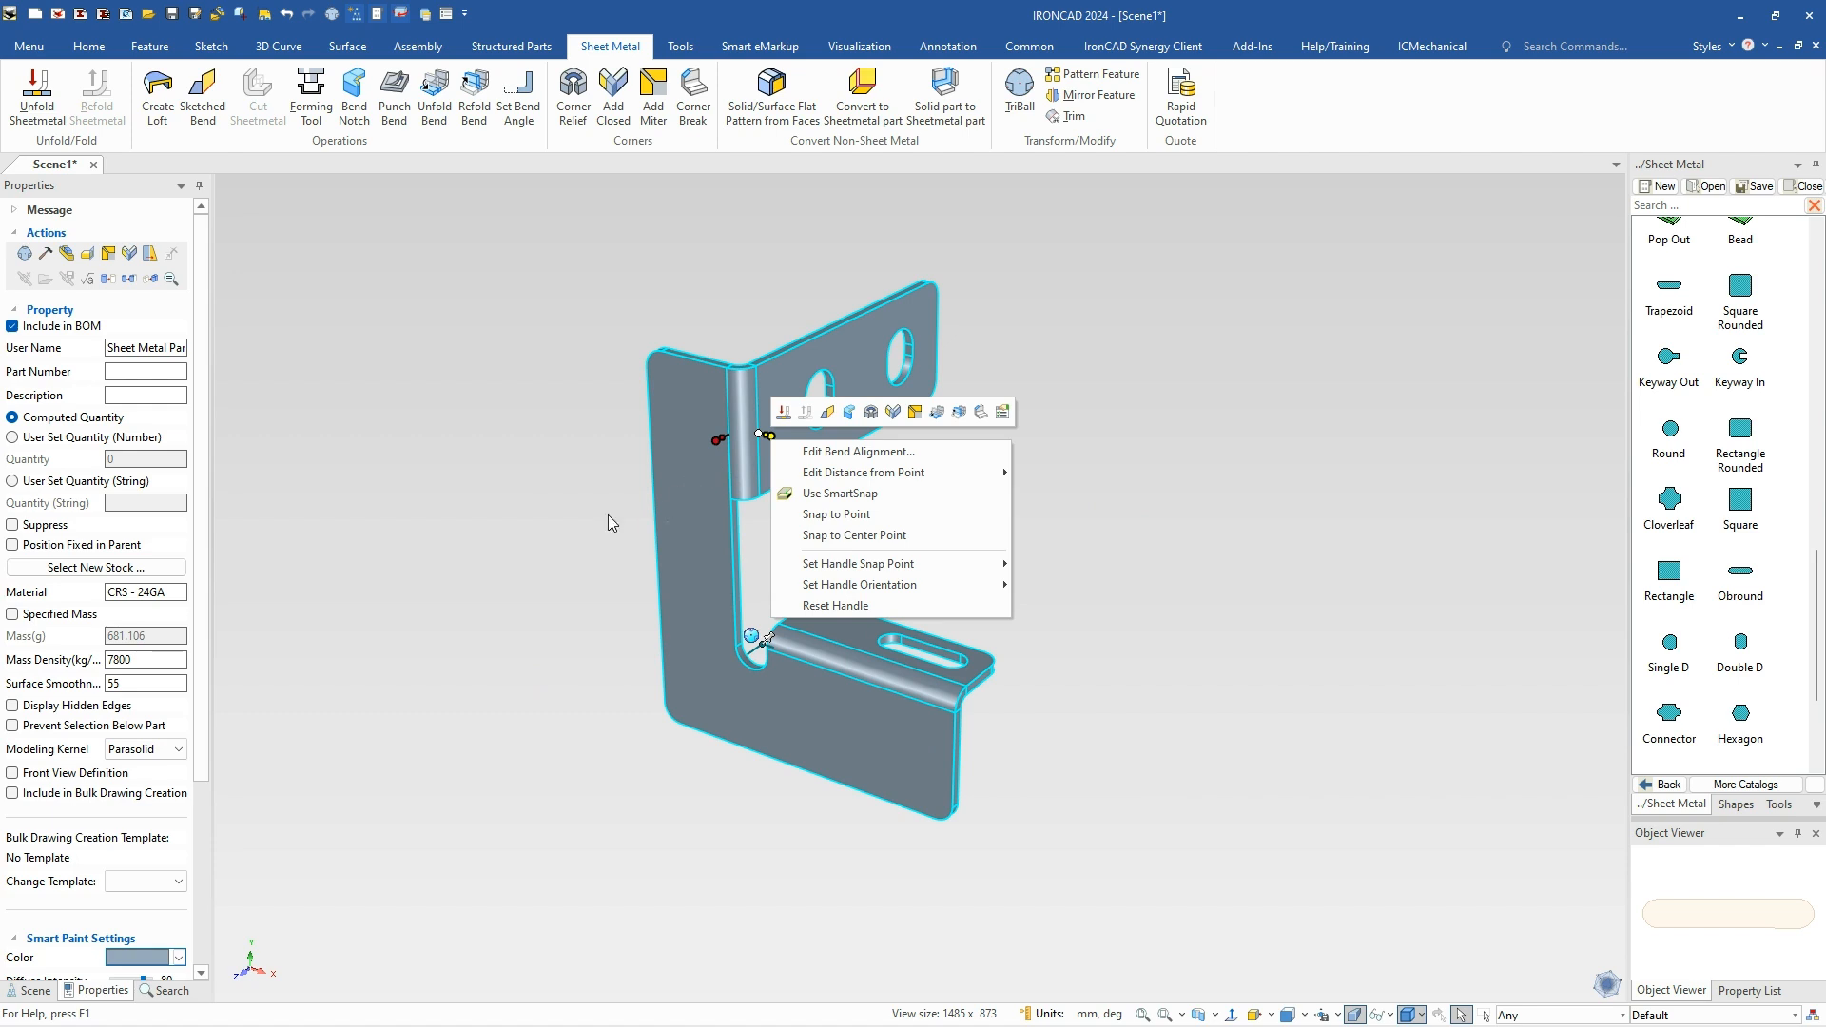
right_click(699, 498)
click(770, 57)
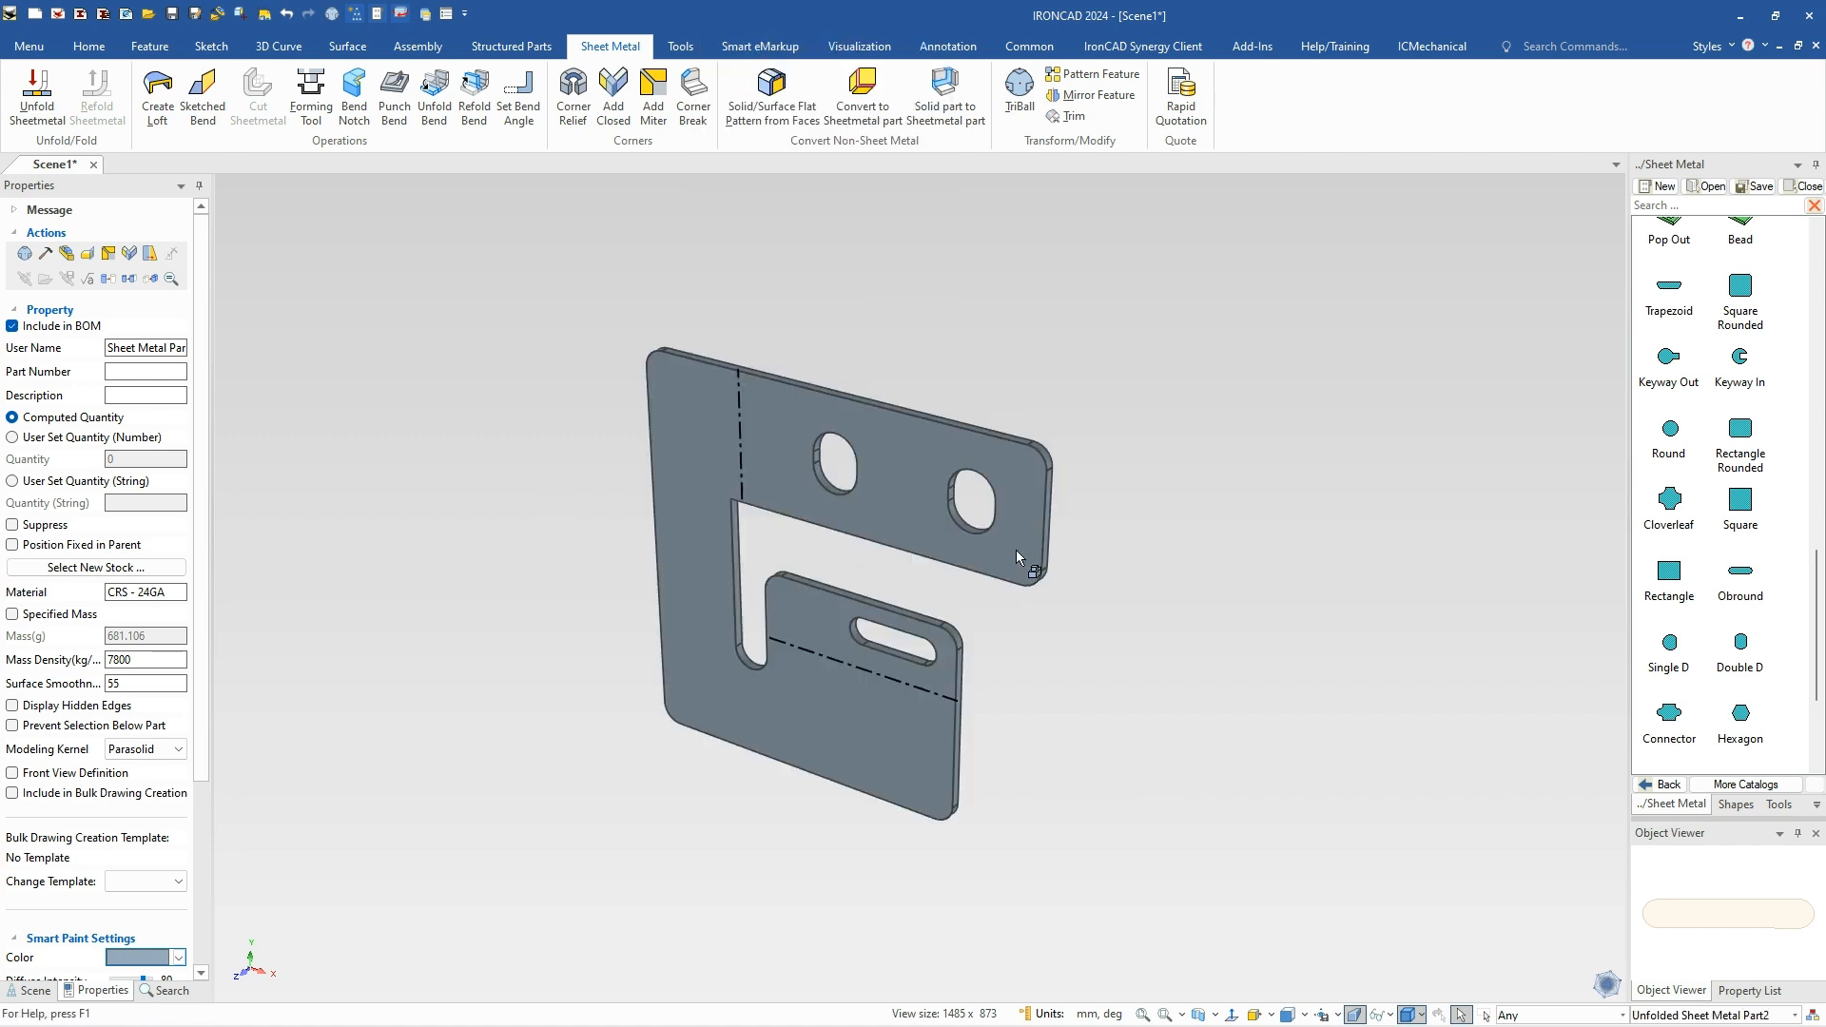
middle_drag(978, 722, 1021, 670)
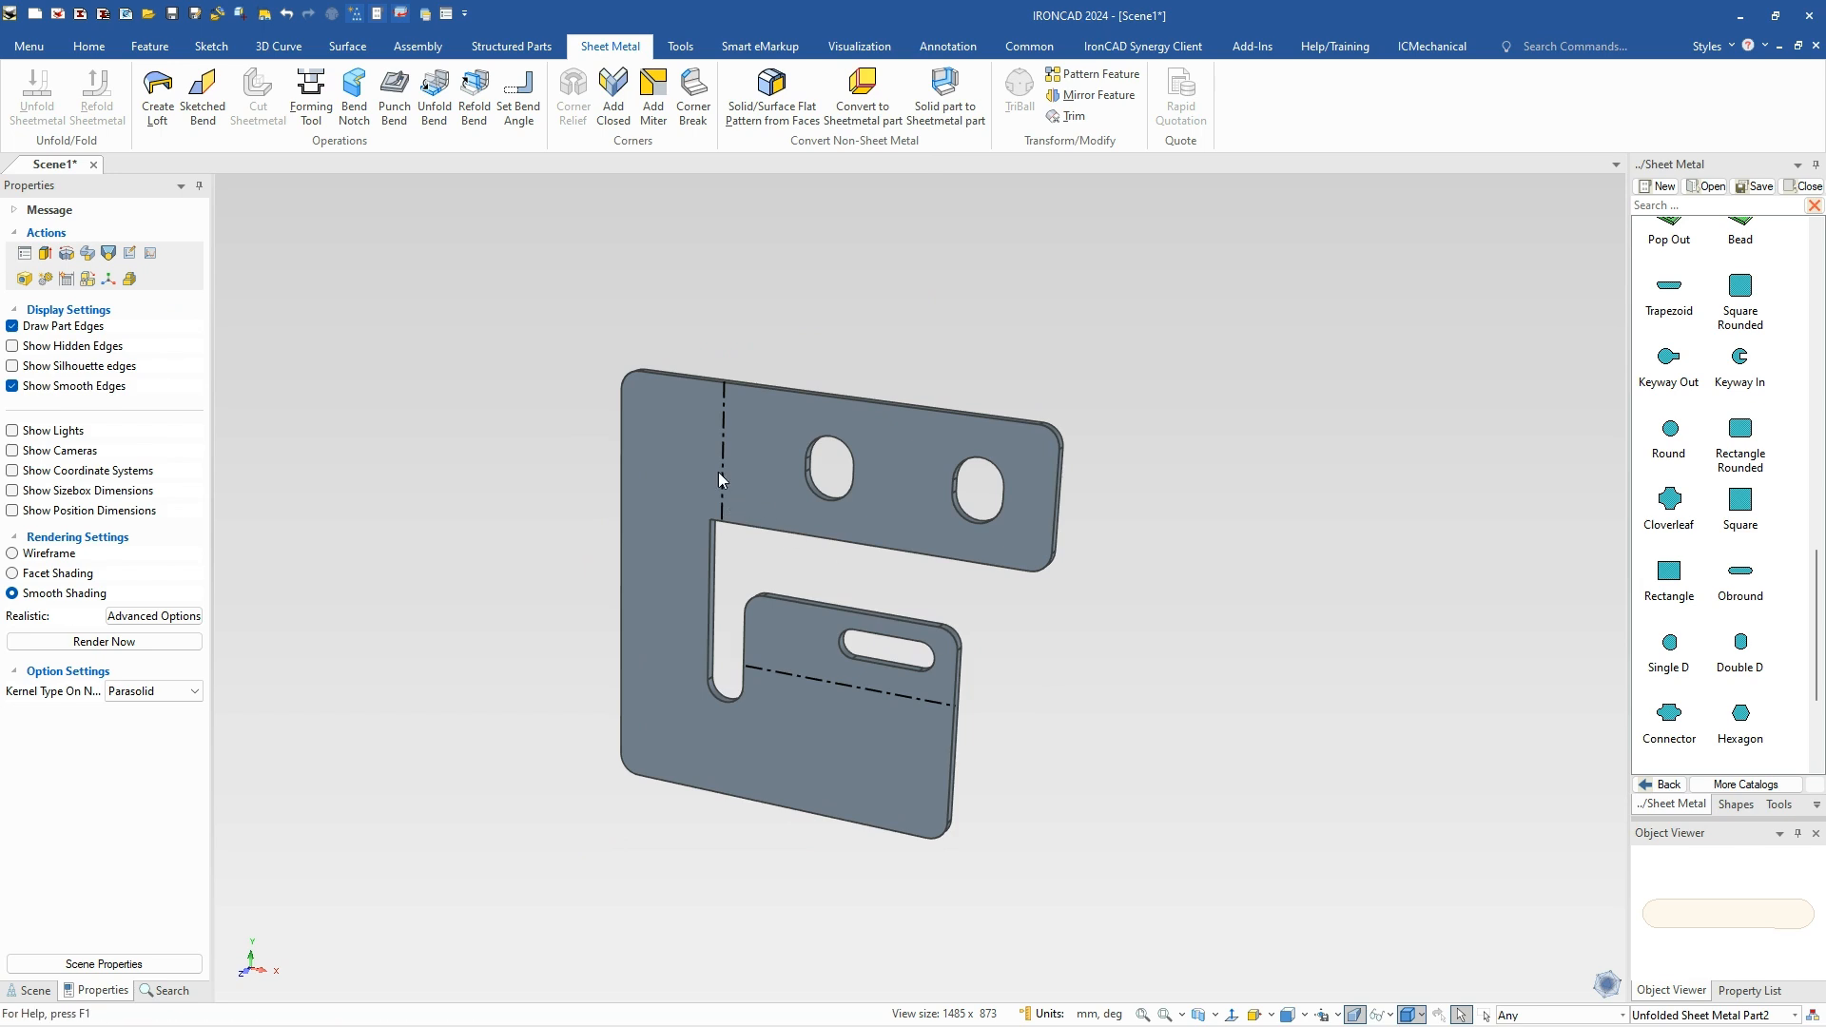
right_click(686, 452)
click(746, 55)
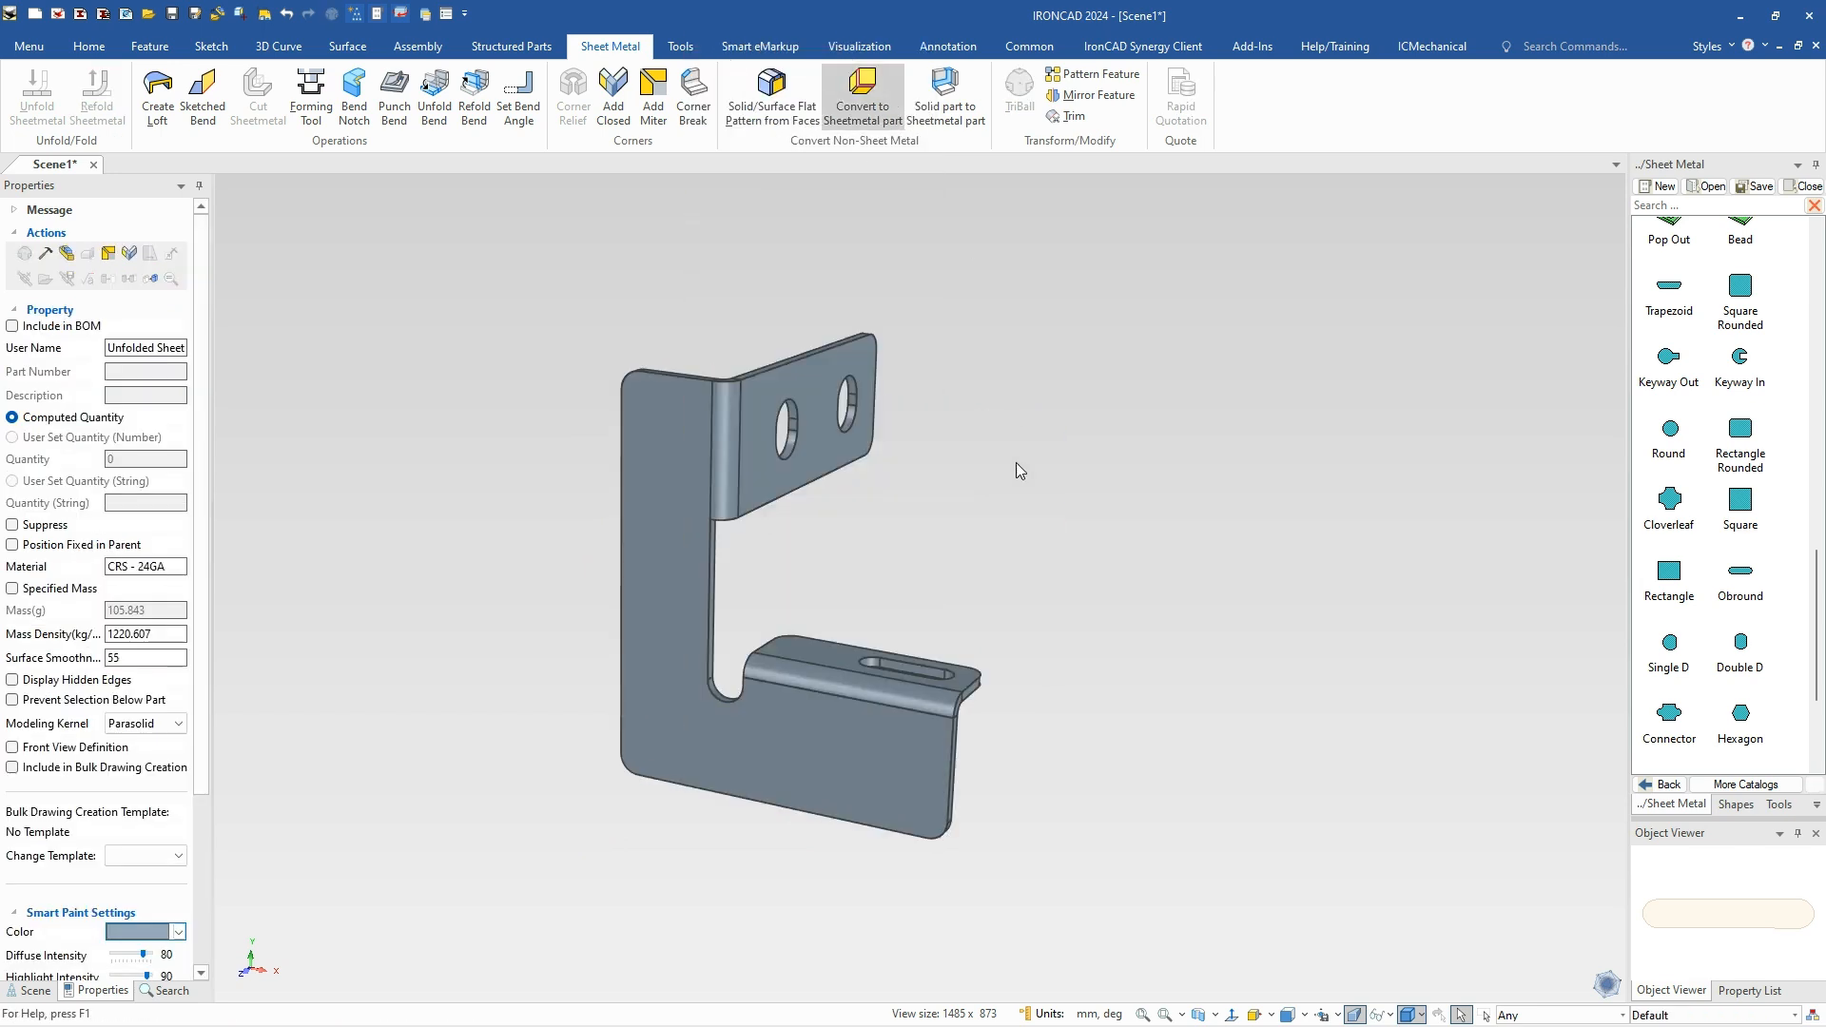
Unfold the bracket once more to recheck the flat pattern, and return it to the bent state.
middle_drag(1046, 568, 962, 603)
click(677, 505)
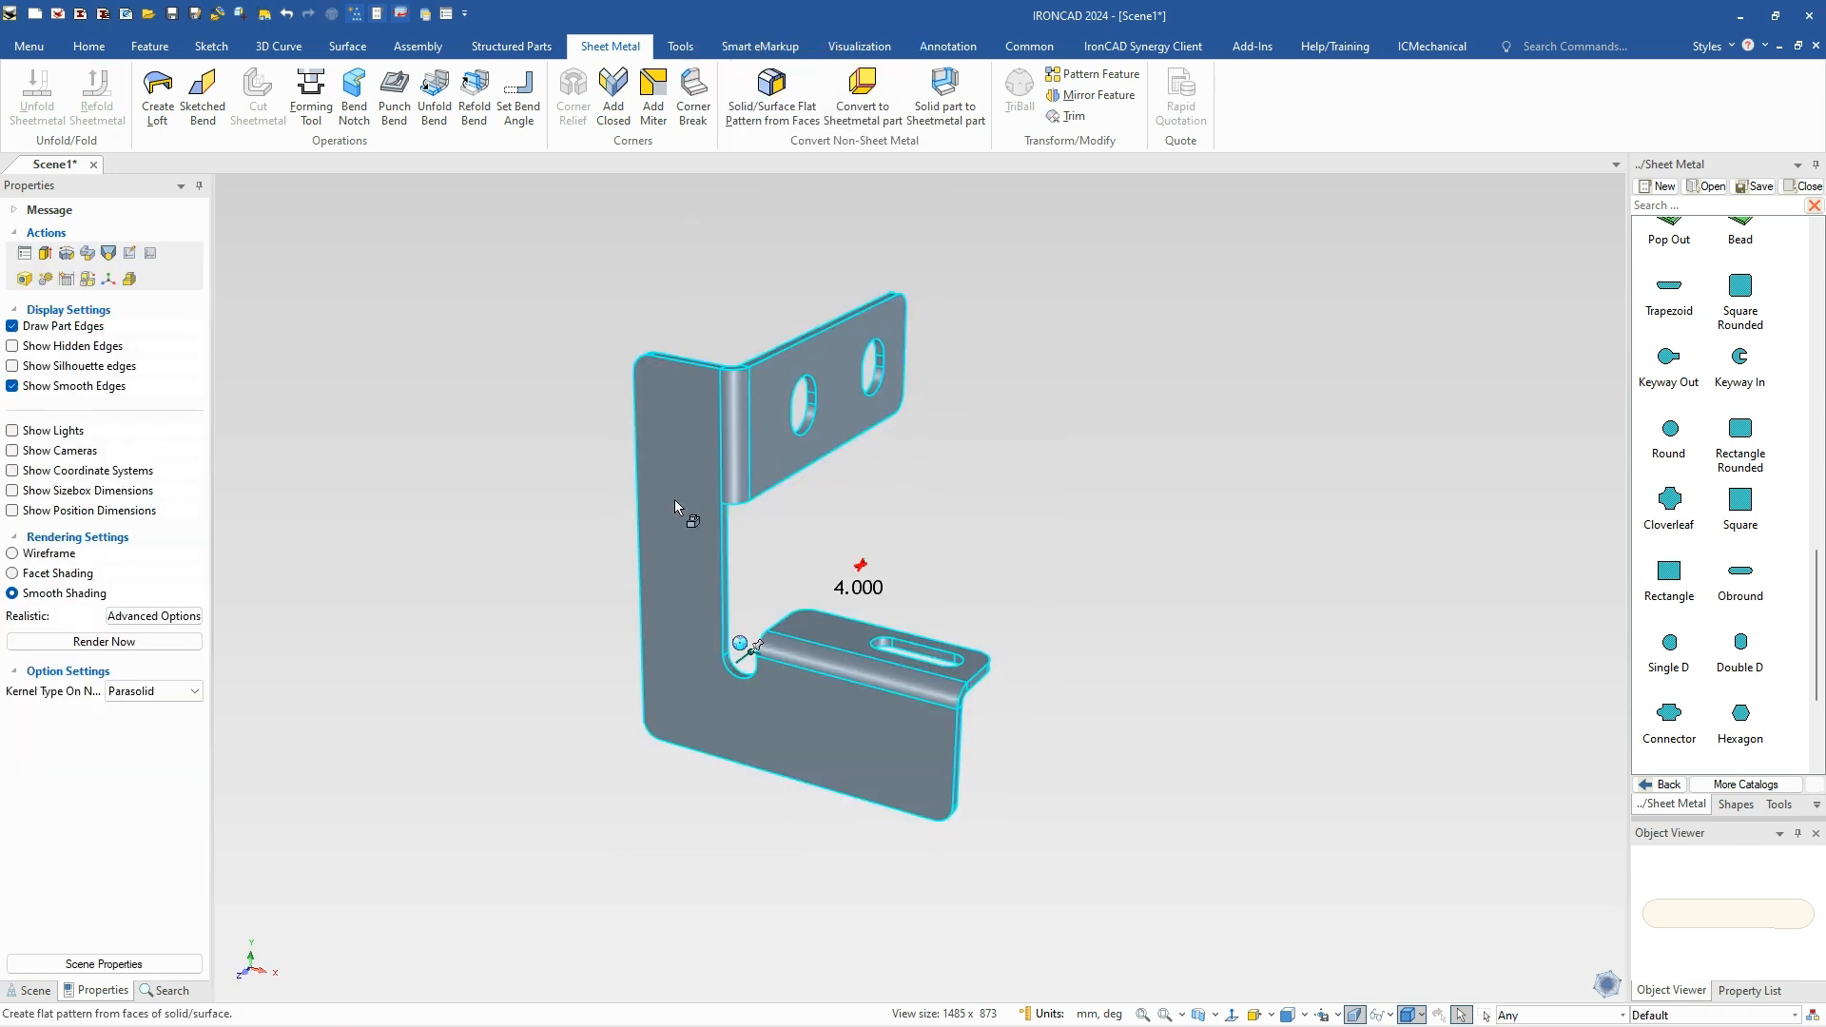
right_click(675, 502)
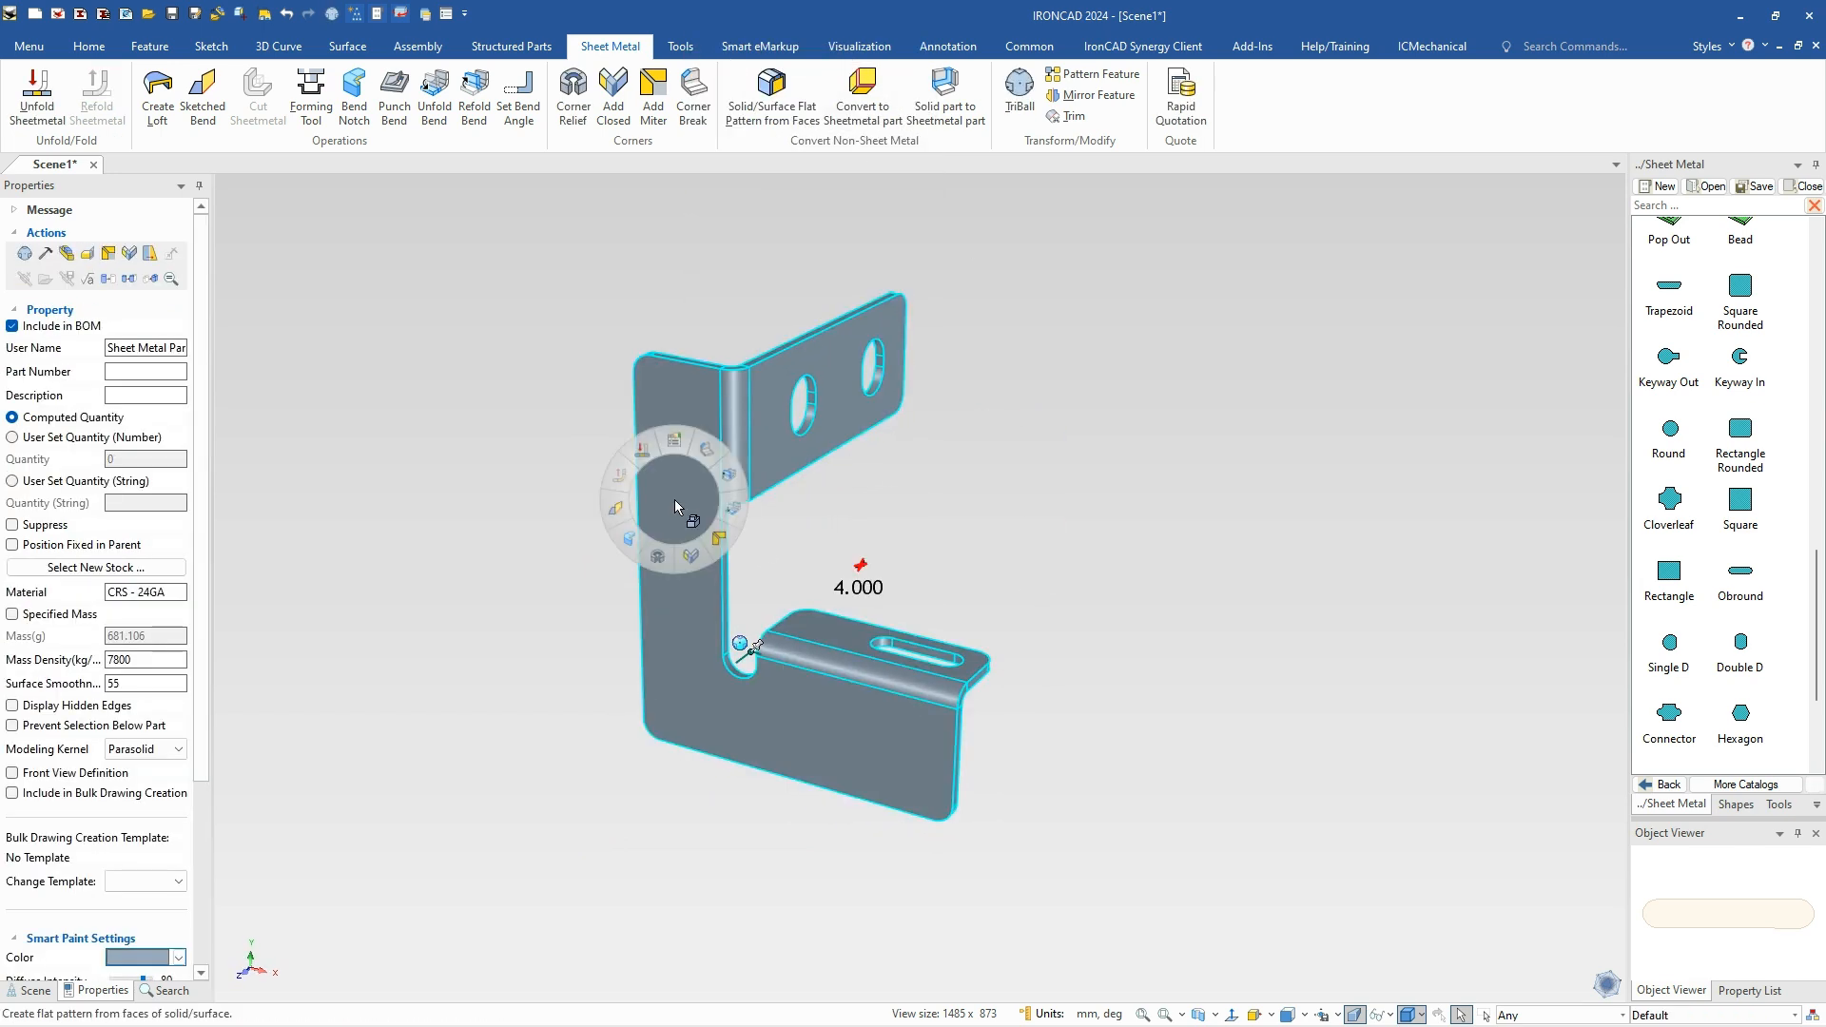
click(653, 455)
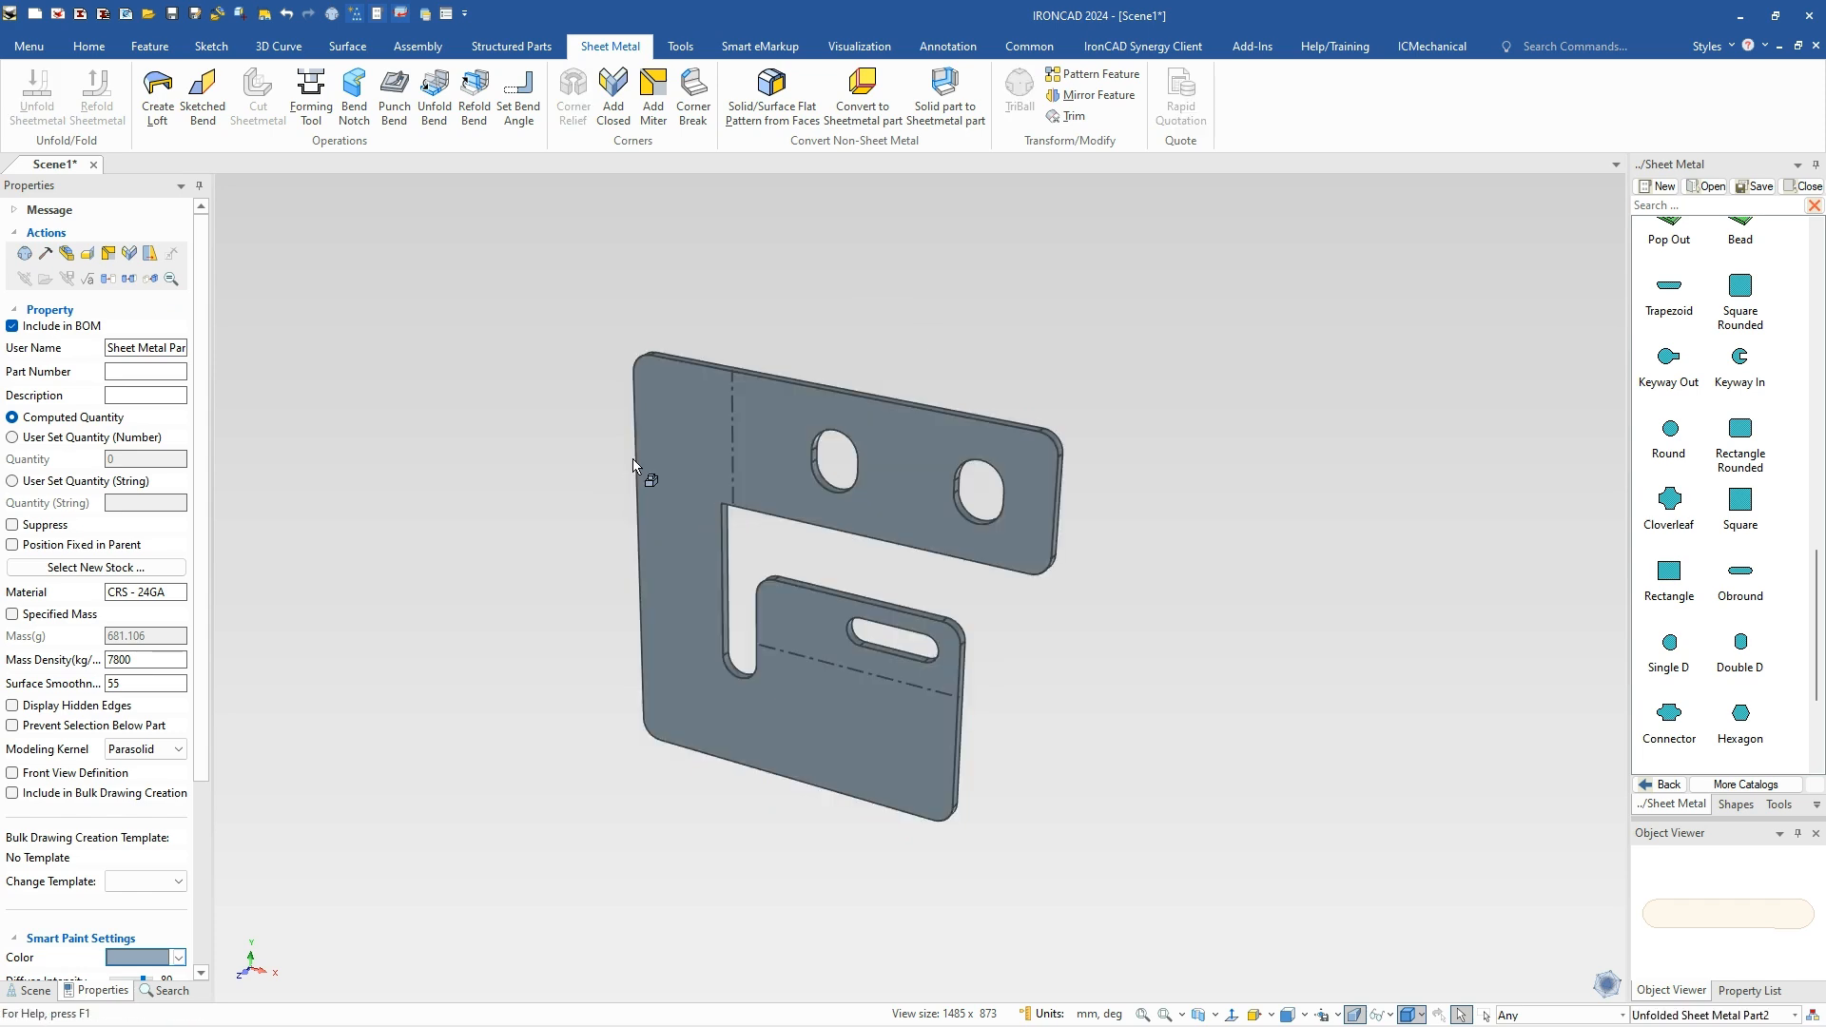
right_click(675, 460)
click(632, 430)
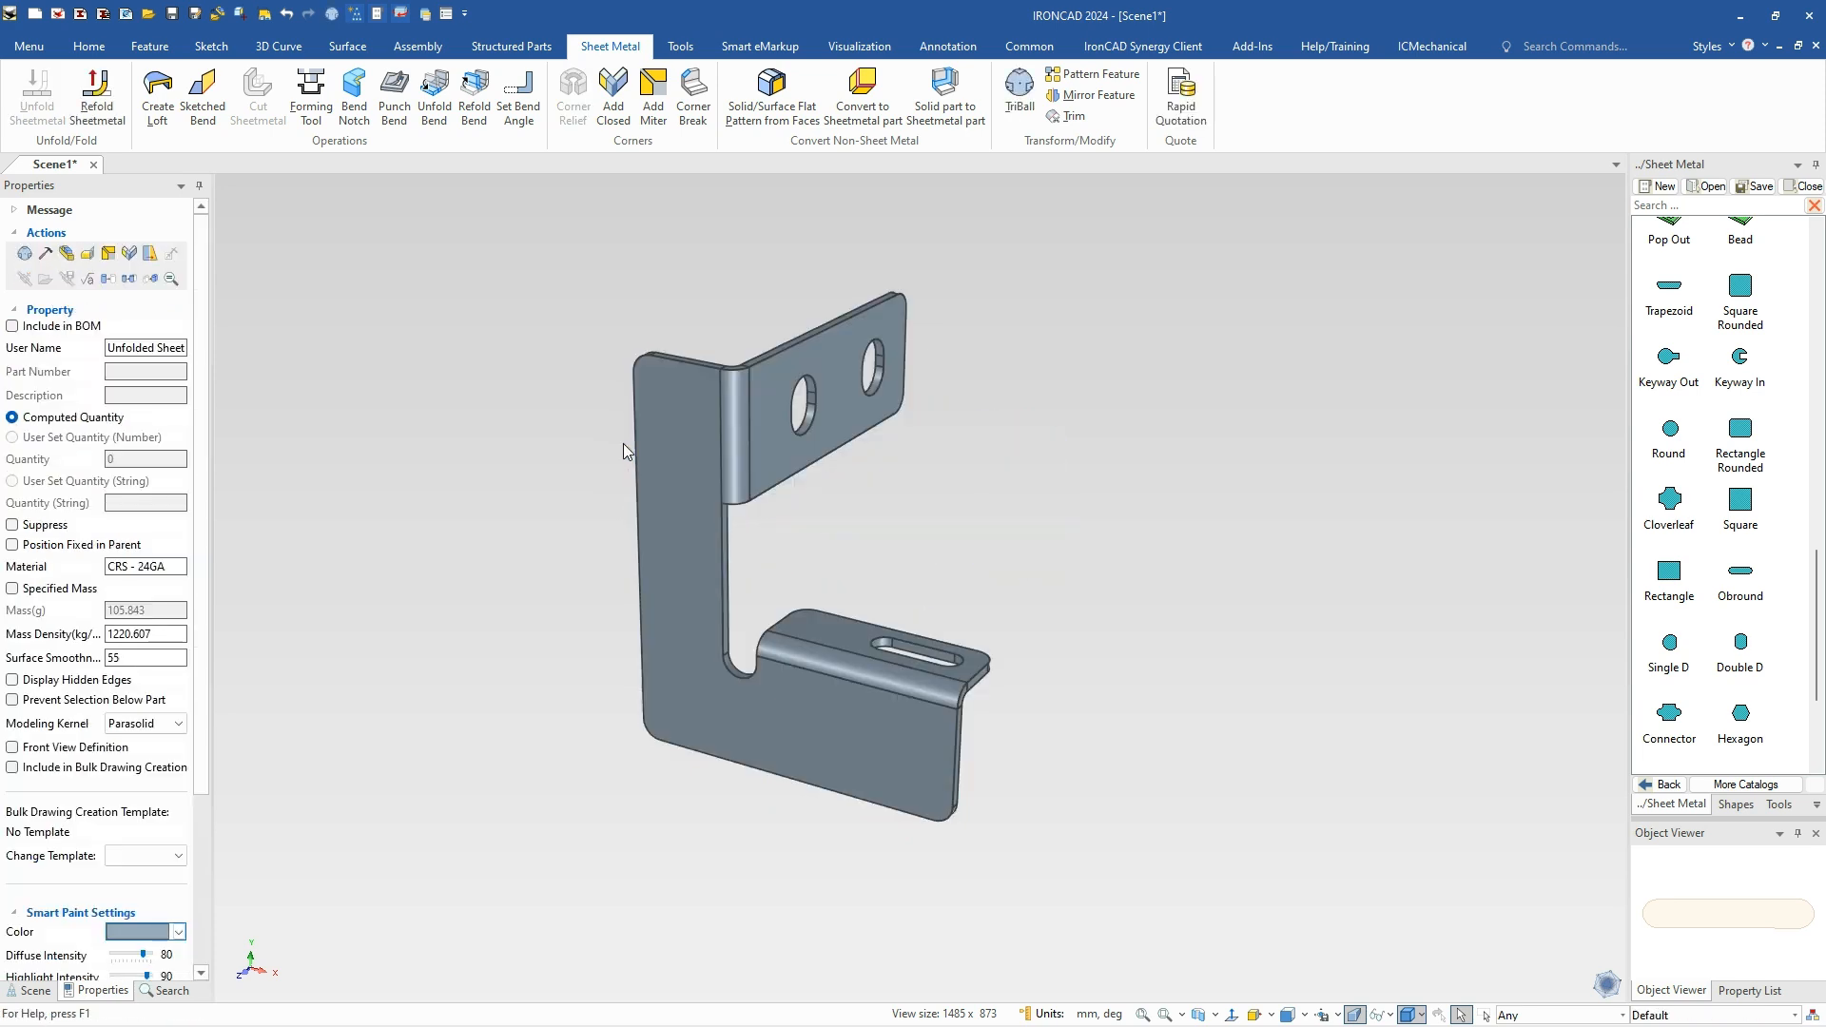
click(624, 444)
Examine the folded bracket's corner relief, lower flange and rounded corners.
middle_drag(783, 570, 875, 575)
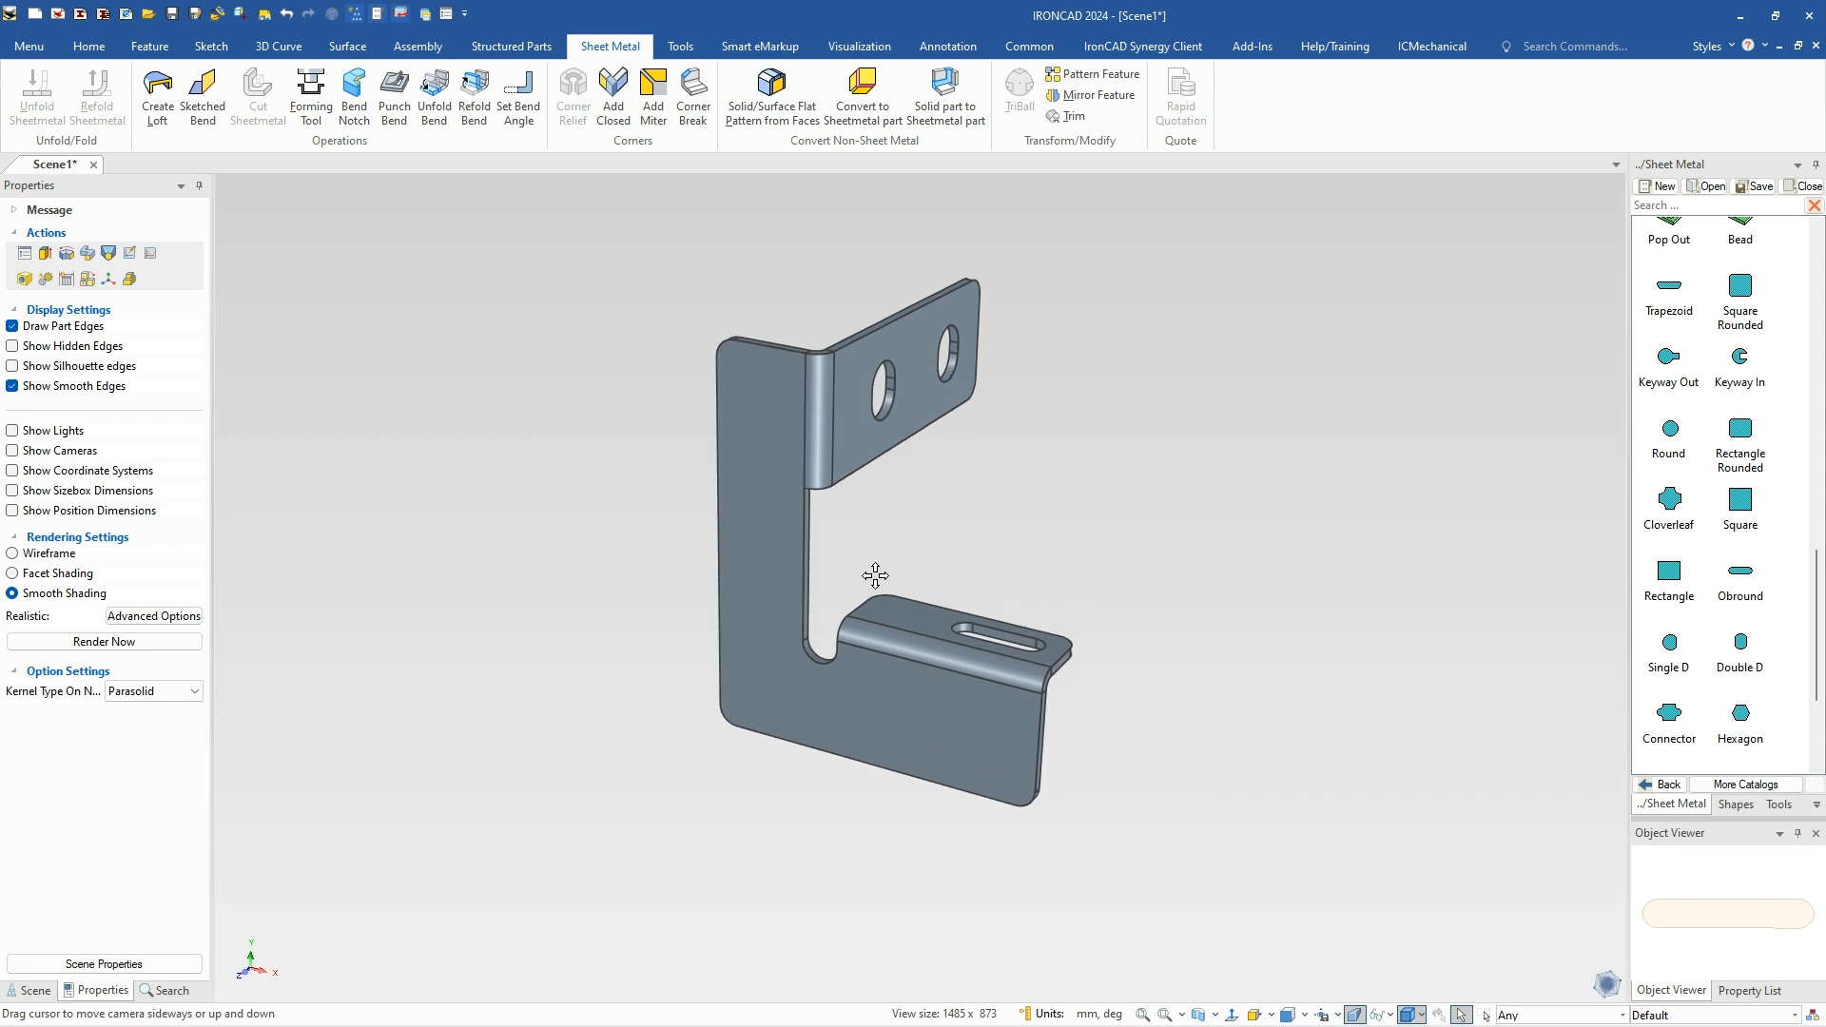
scroll(887, 532, up, 2)
middle_drag(1002, 508, 1047, 517)
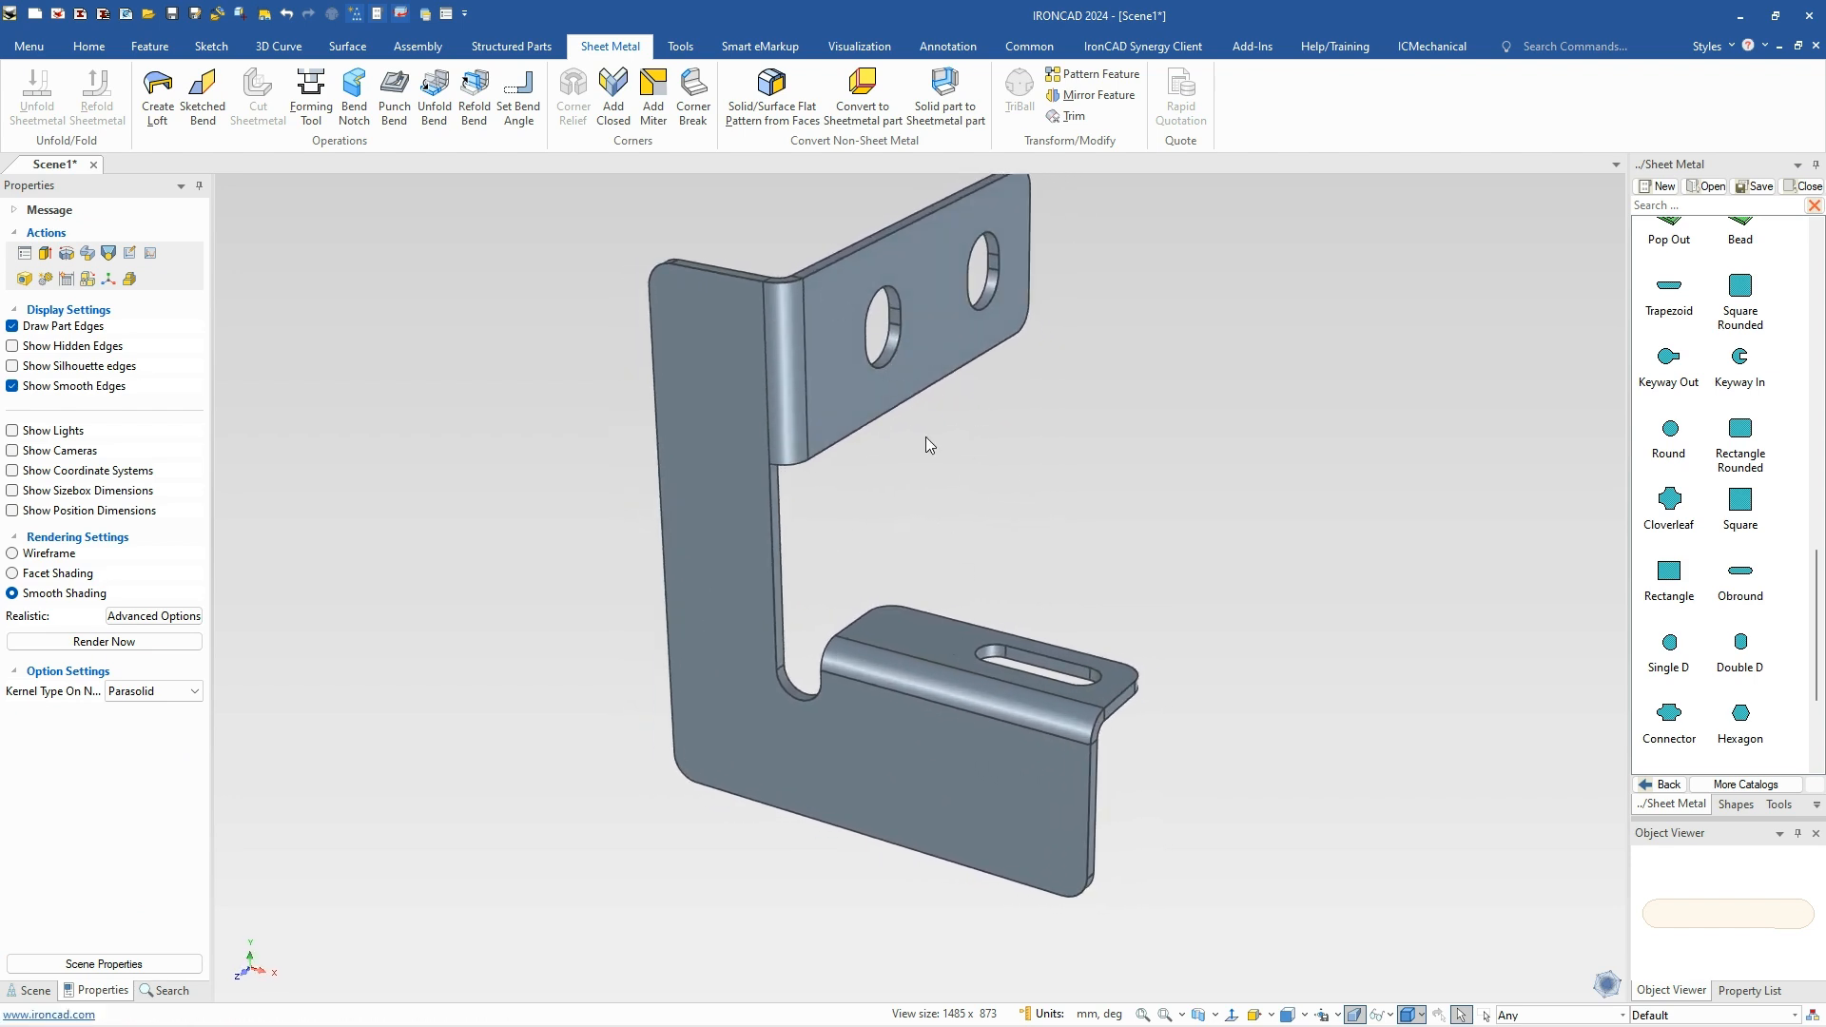
click(787, 595)
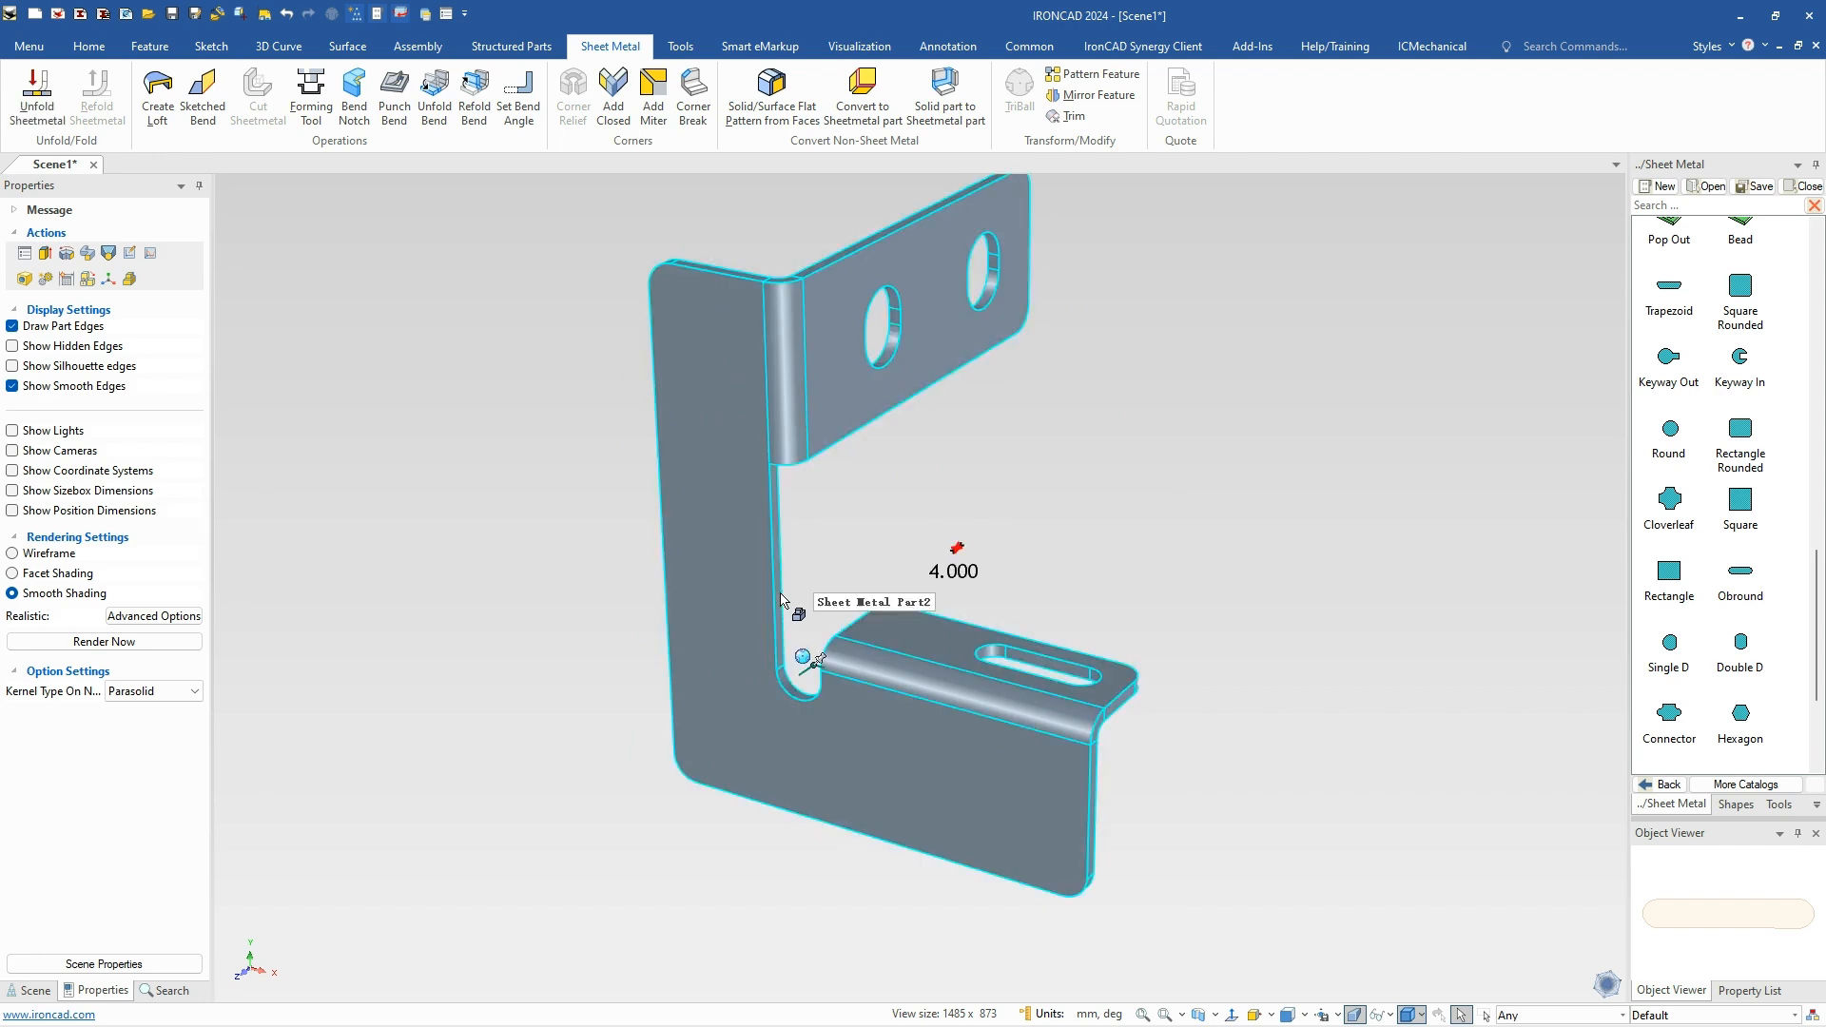
click(779, 594)
click(1190, 671)
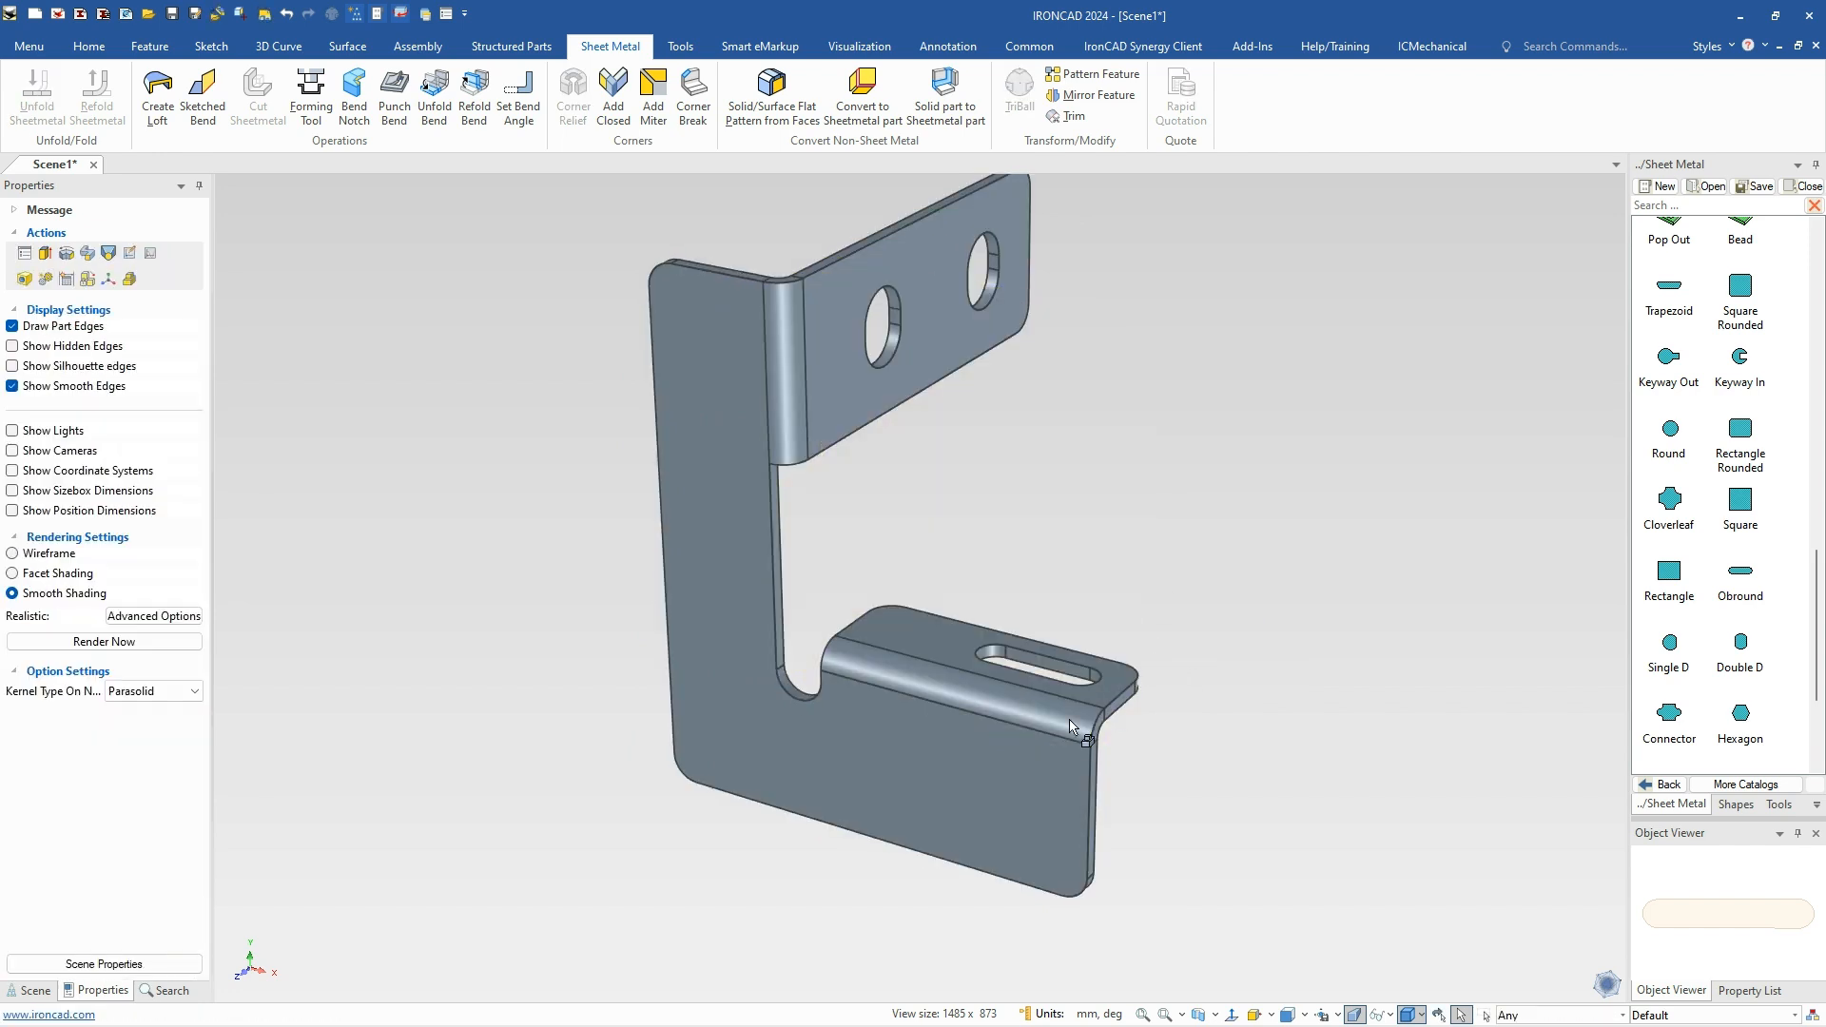
click(1115, 704)
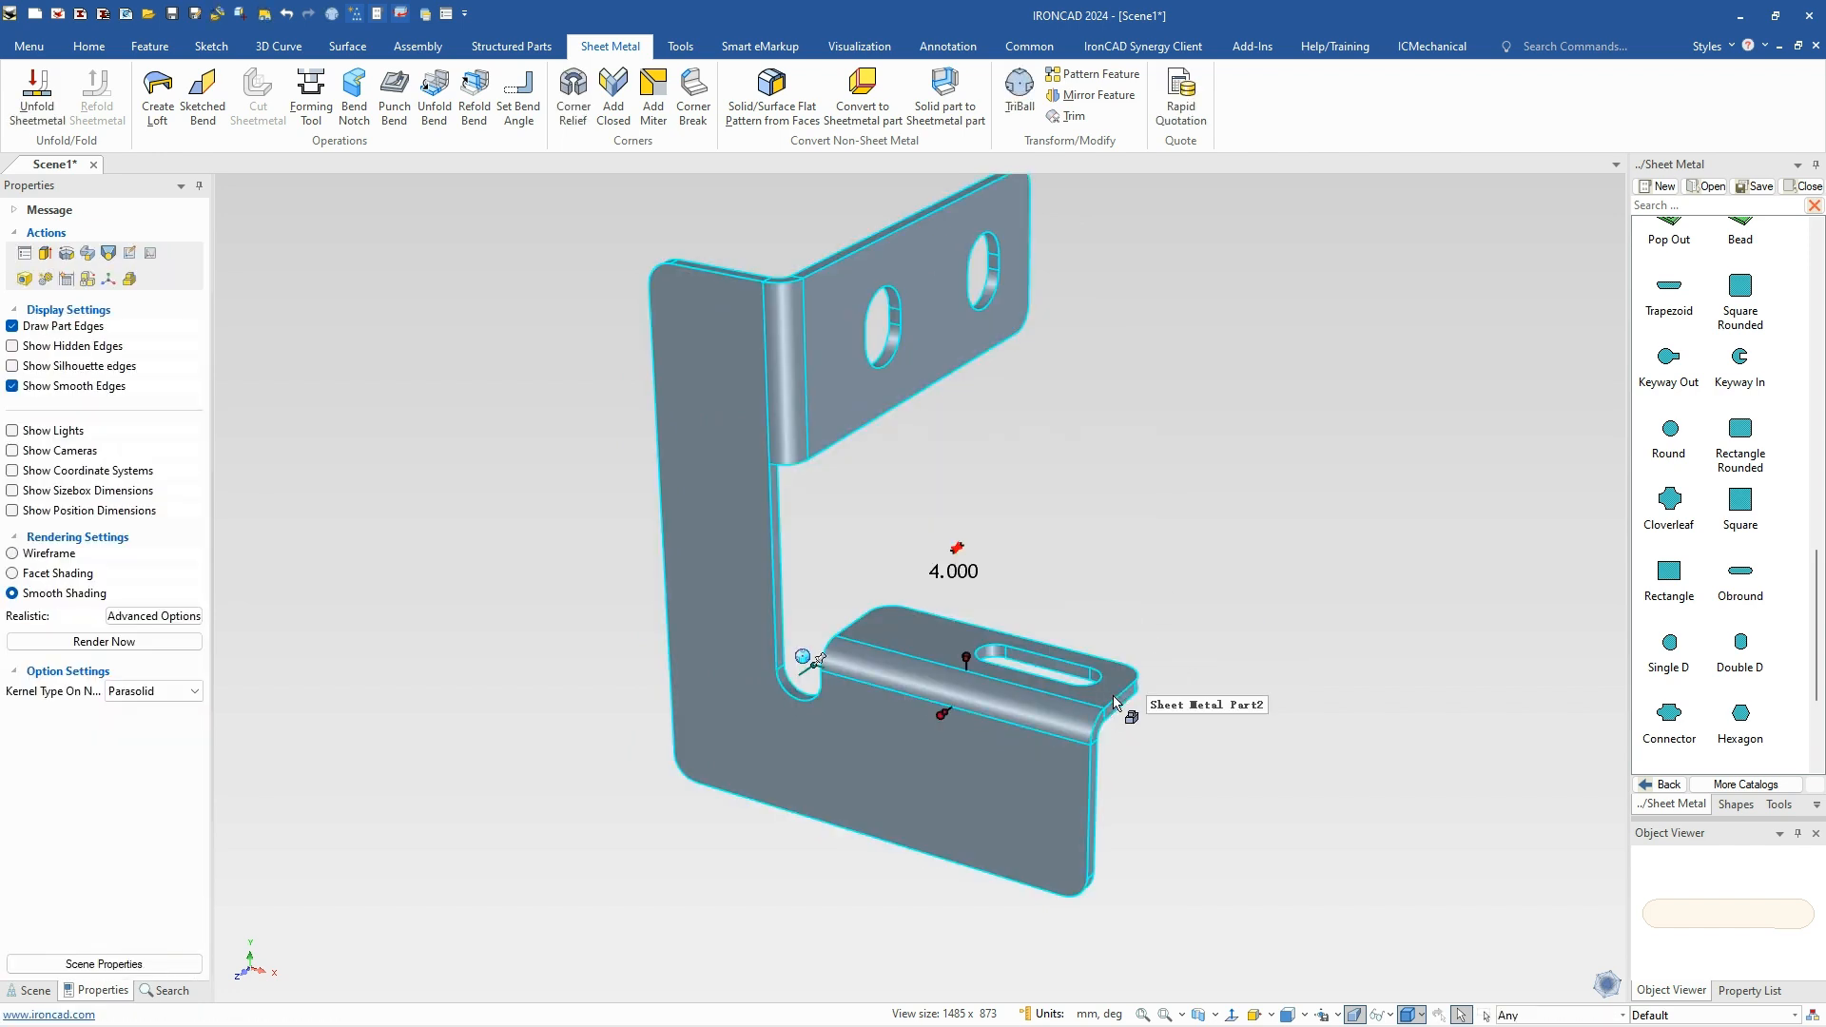
click(932, 620)
click(1213, 677)
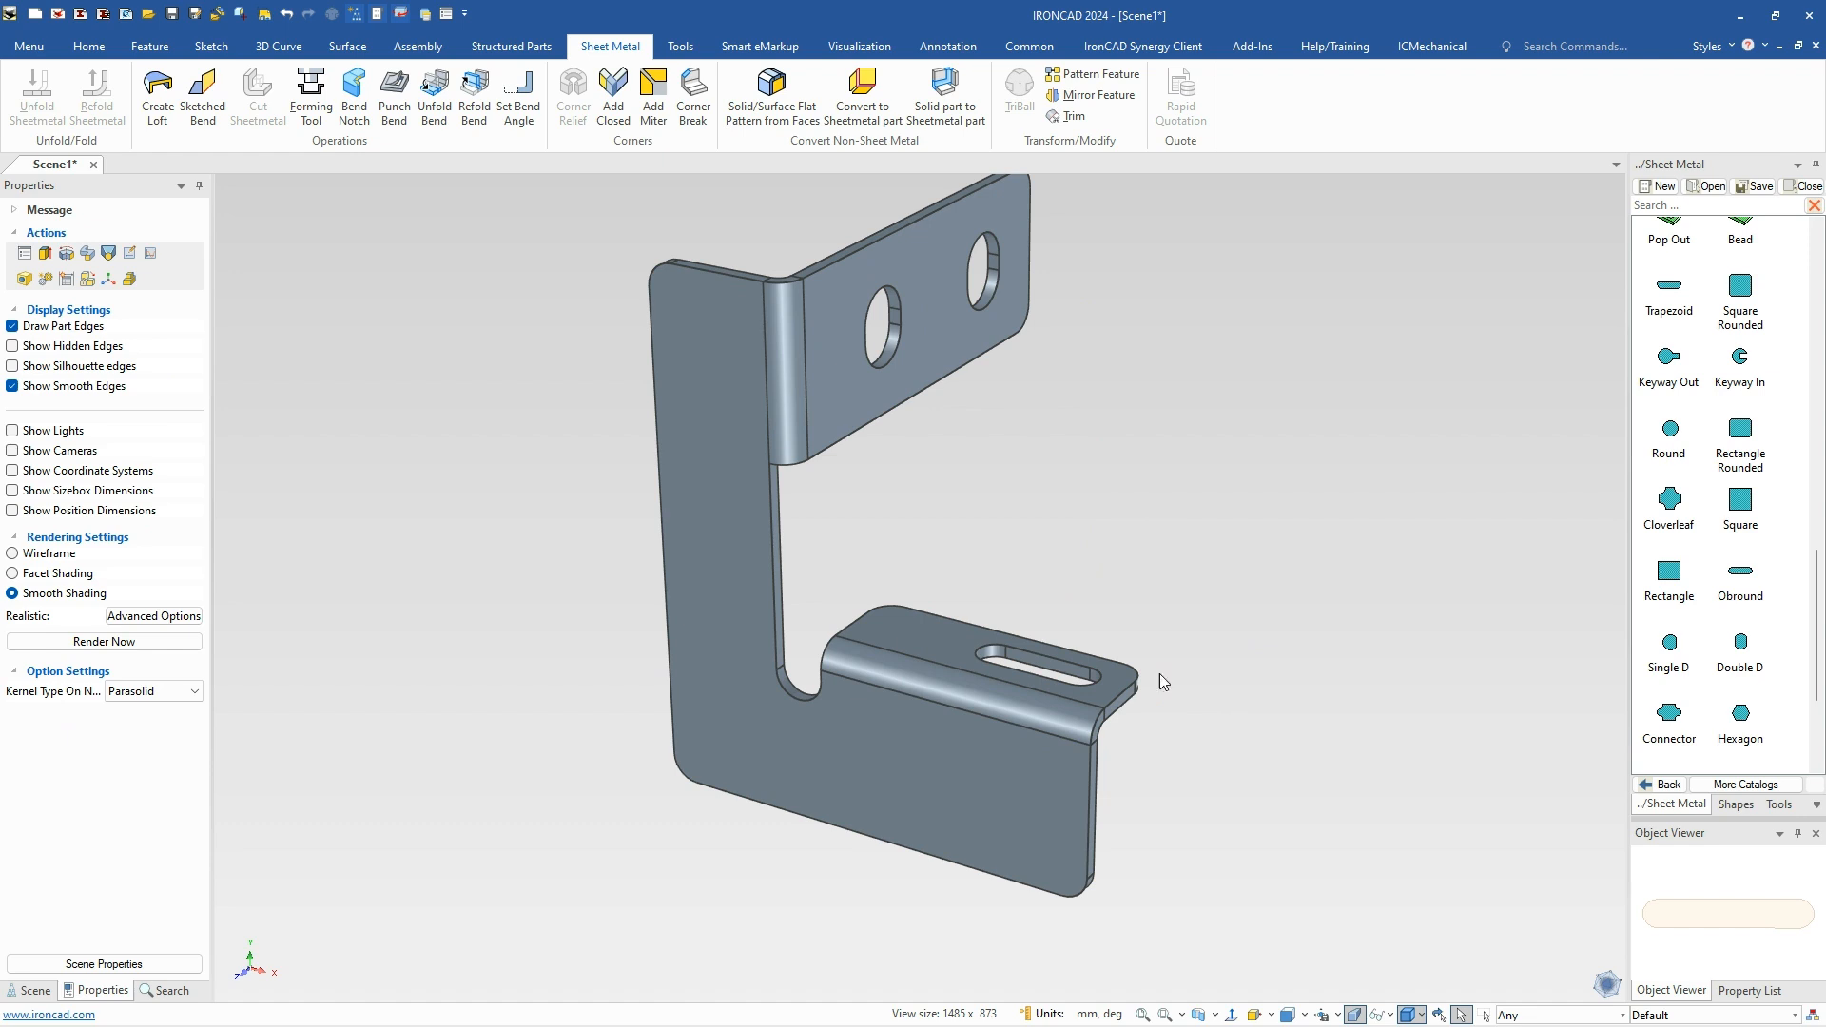
shift+middle_drag(1208, 574, 1182, 599)
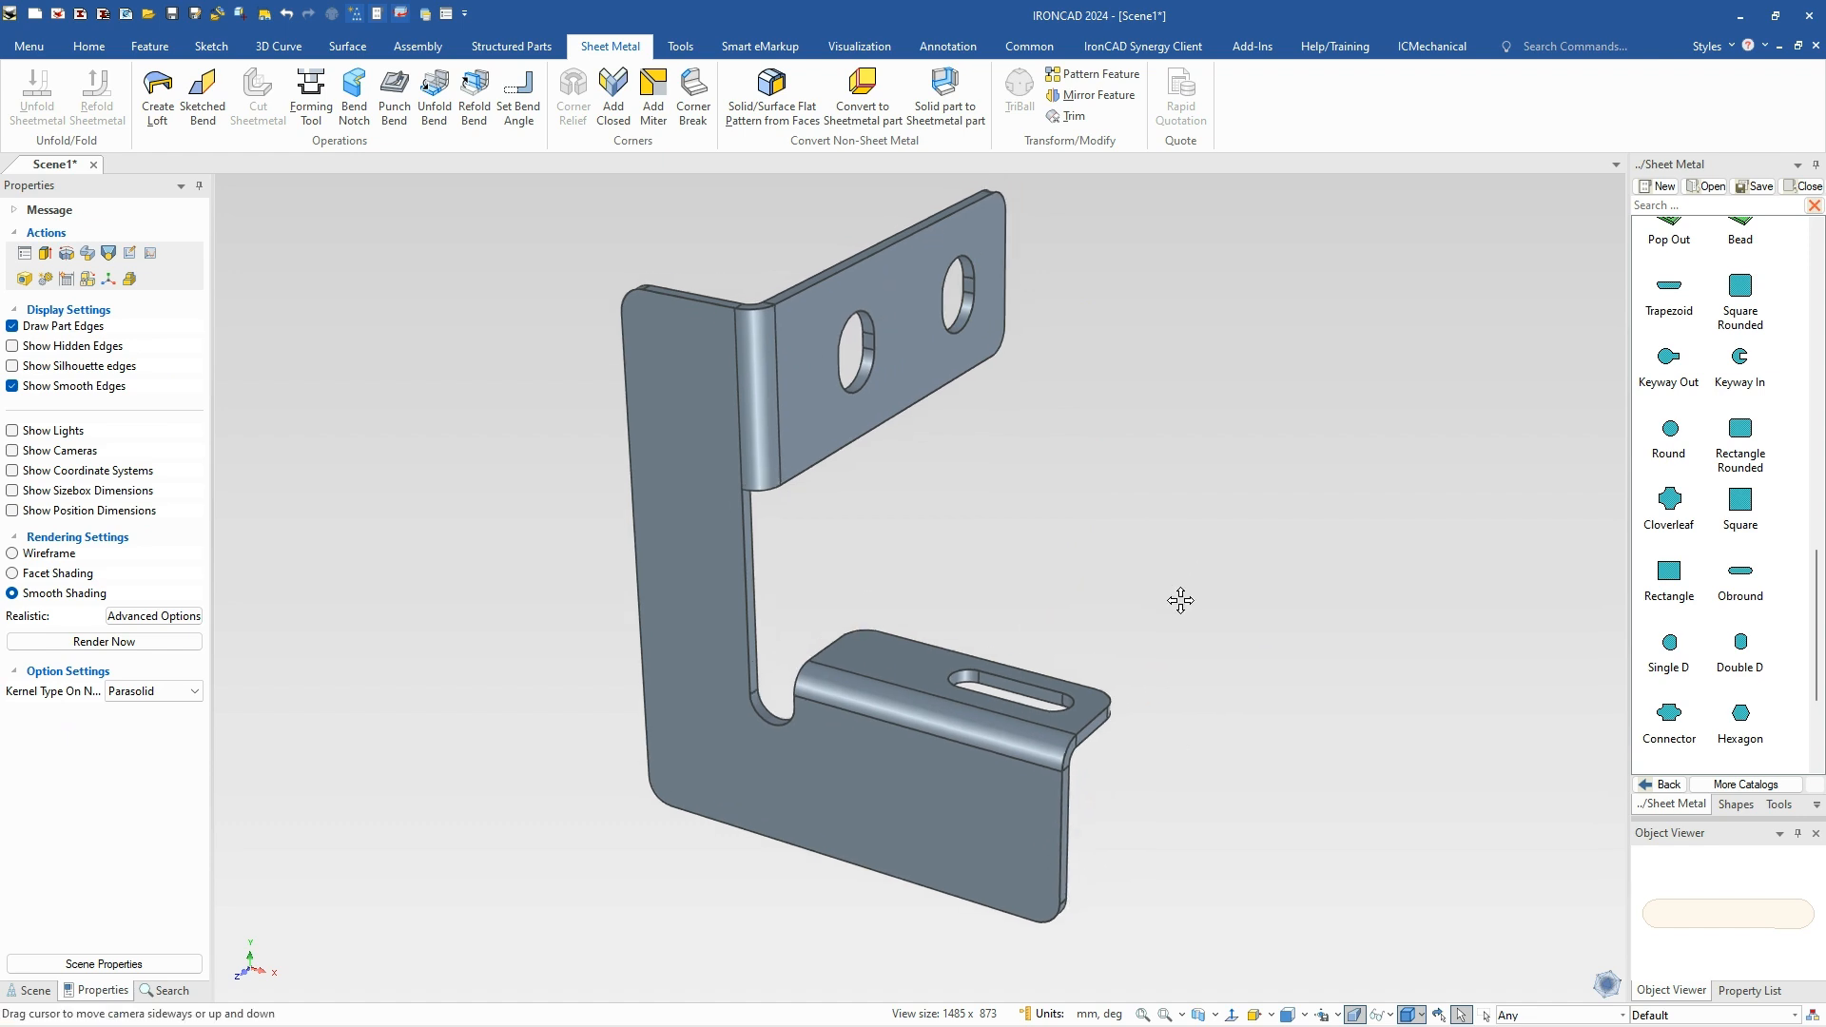